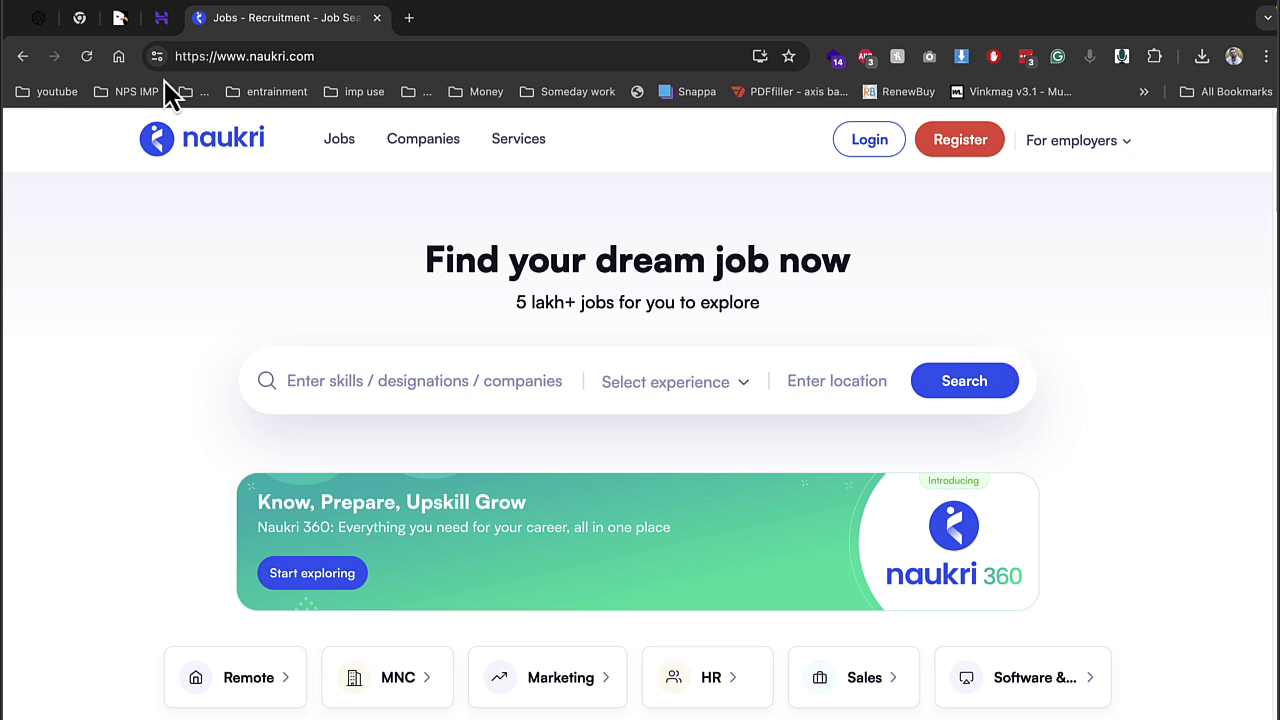
- Show the CodeCanyon product page for Jobi - Job Board Marketplace and highlight its title
click(121, 18)
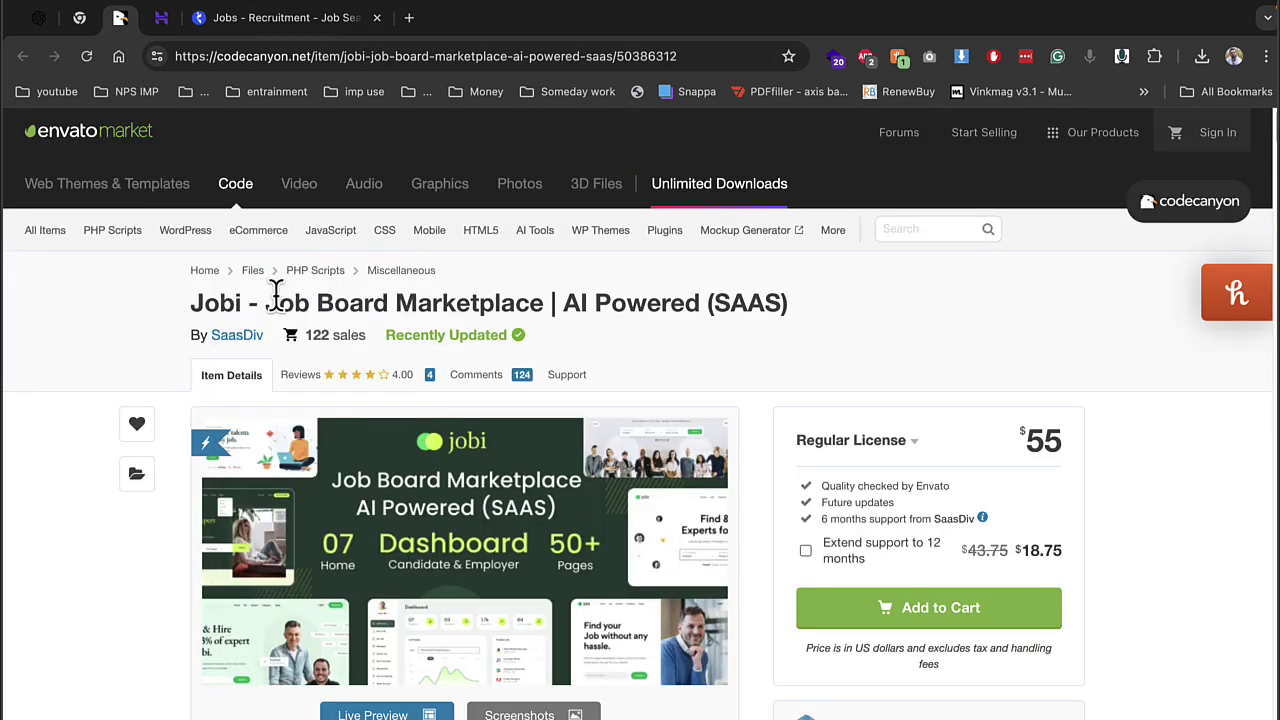
drag(280, 303, 786, 310)
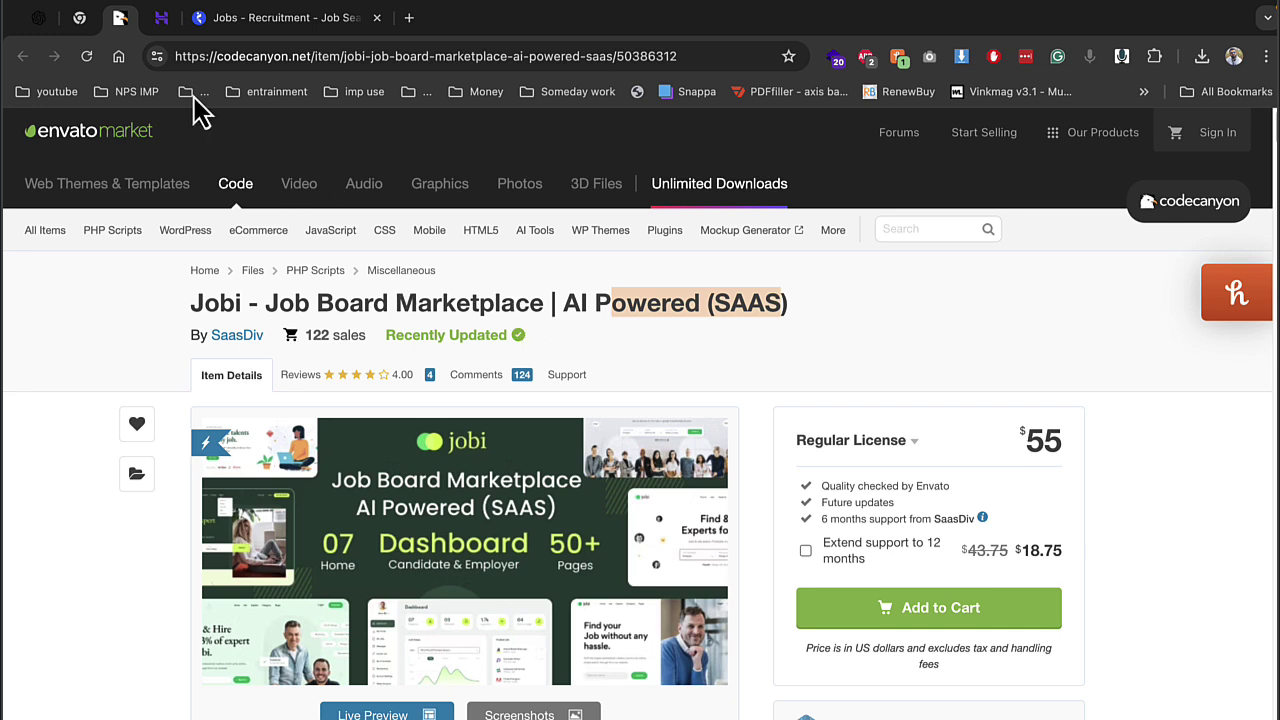
right_click(124, 22)
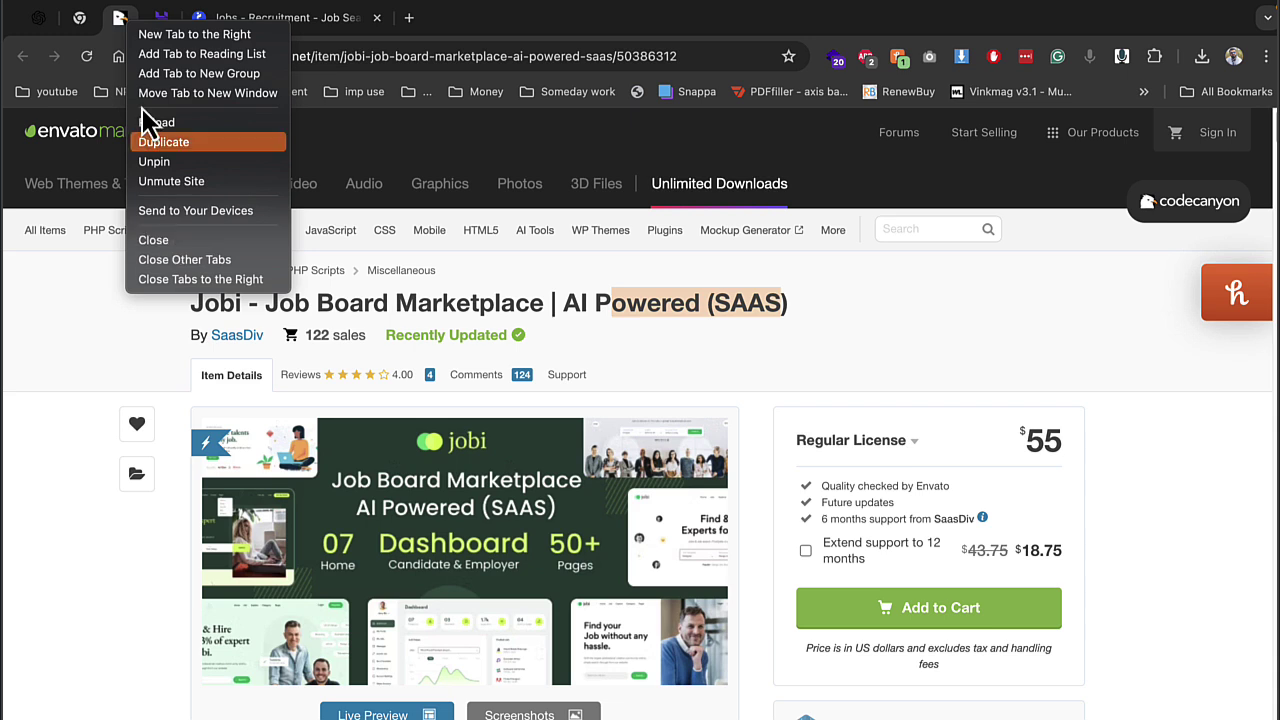
click(157, 30)
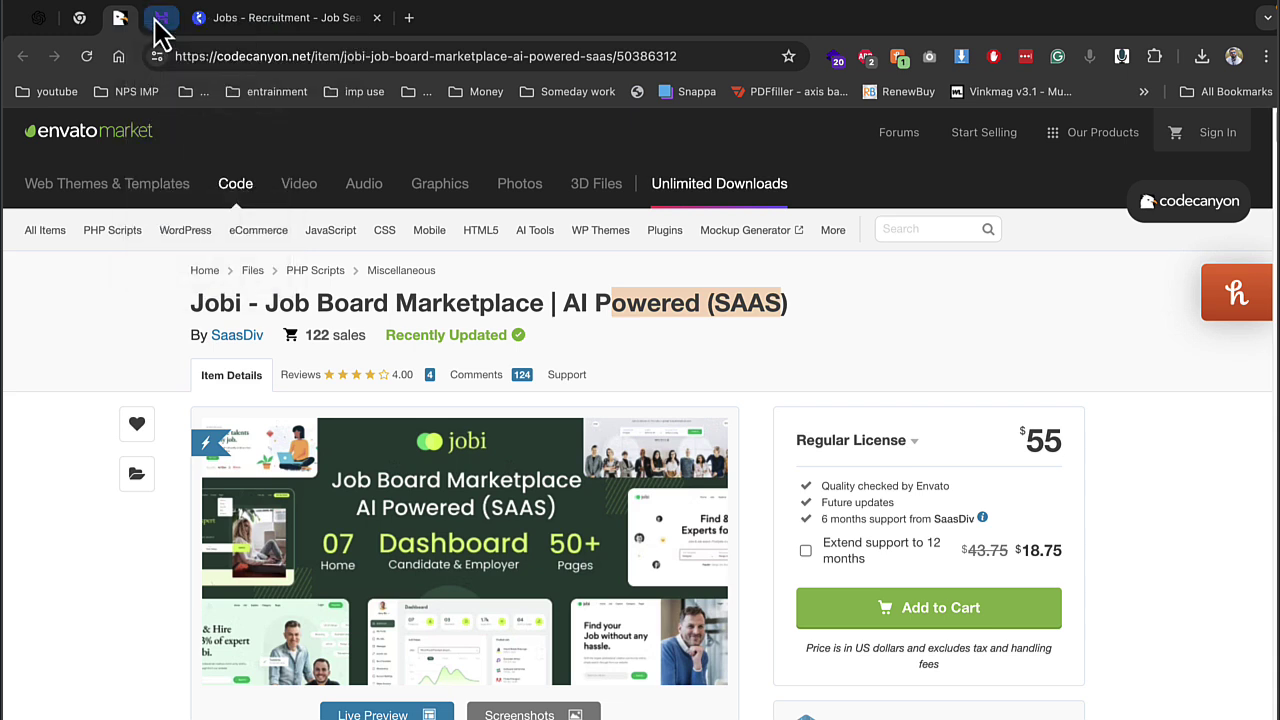
- Open the site's File manager from the Hostinger website dashboard
click(158, 20)
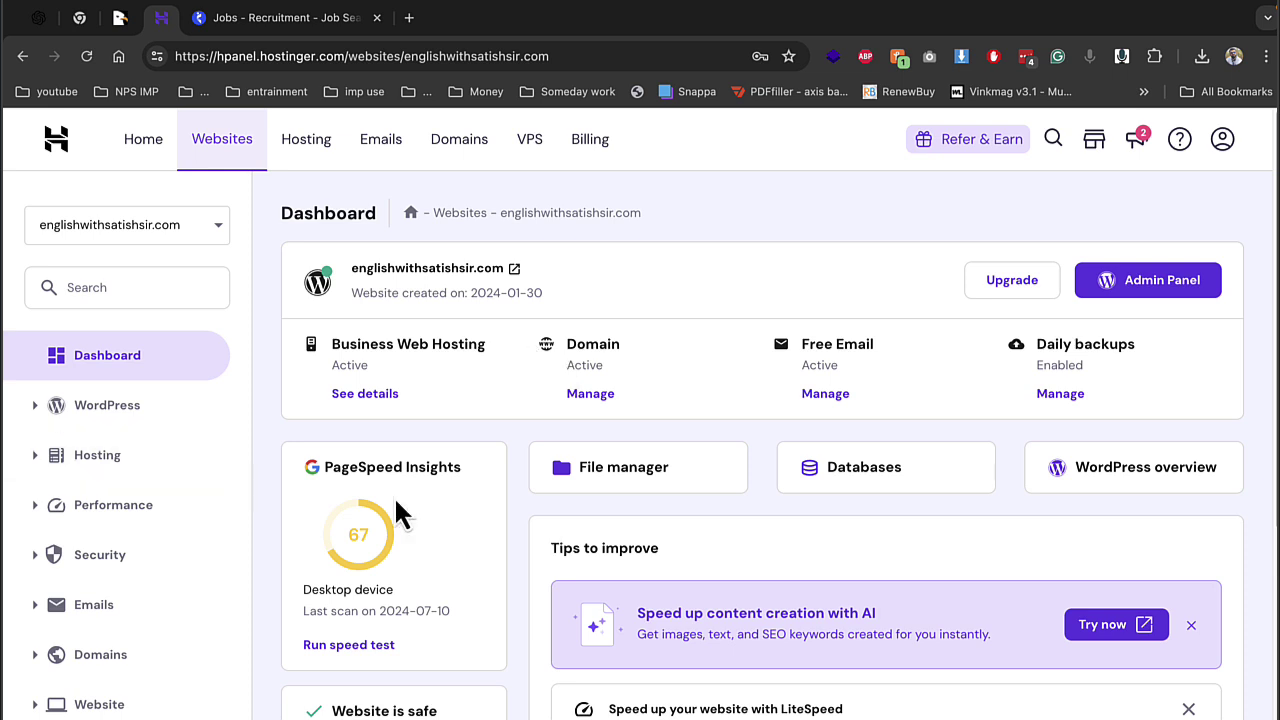
click(703, 490)
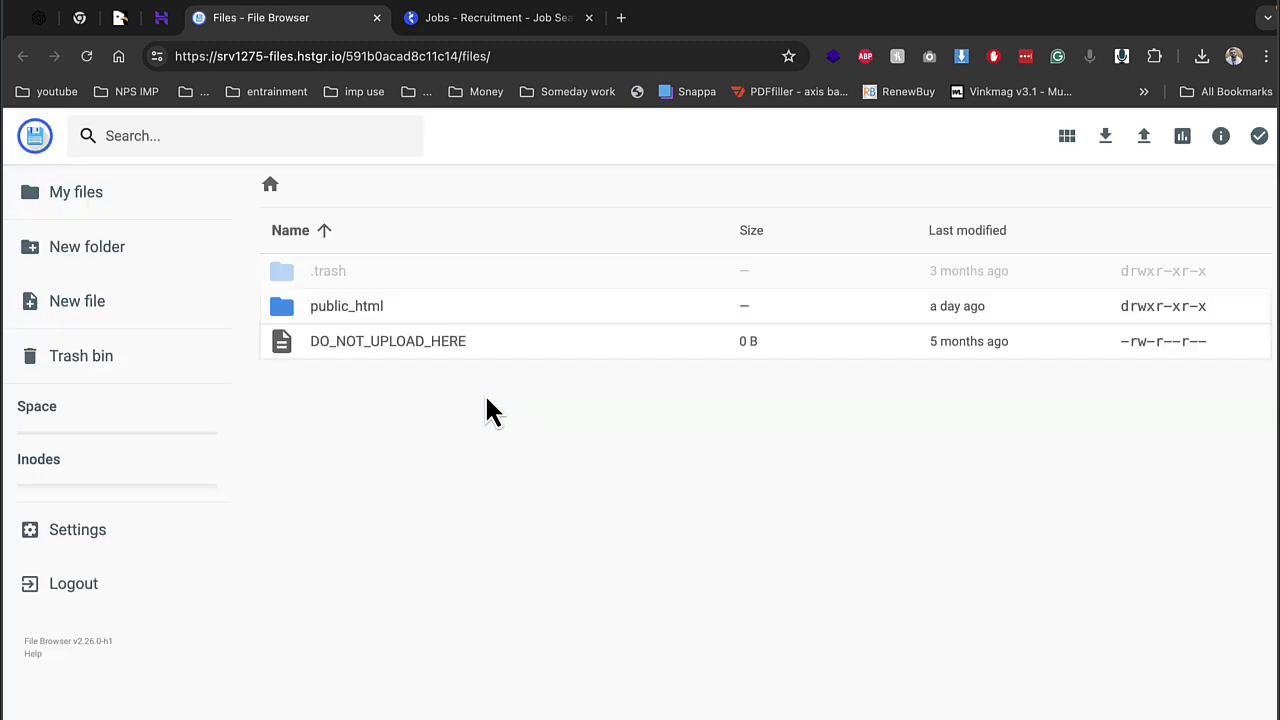
- Navigate into the public_html/demo folder in File Browser
double_click(352, 318)
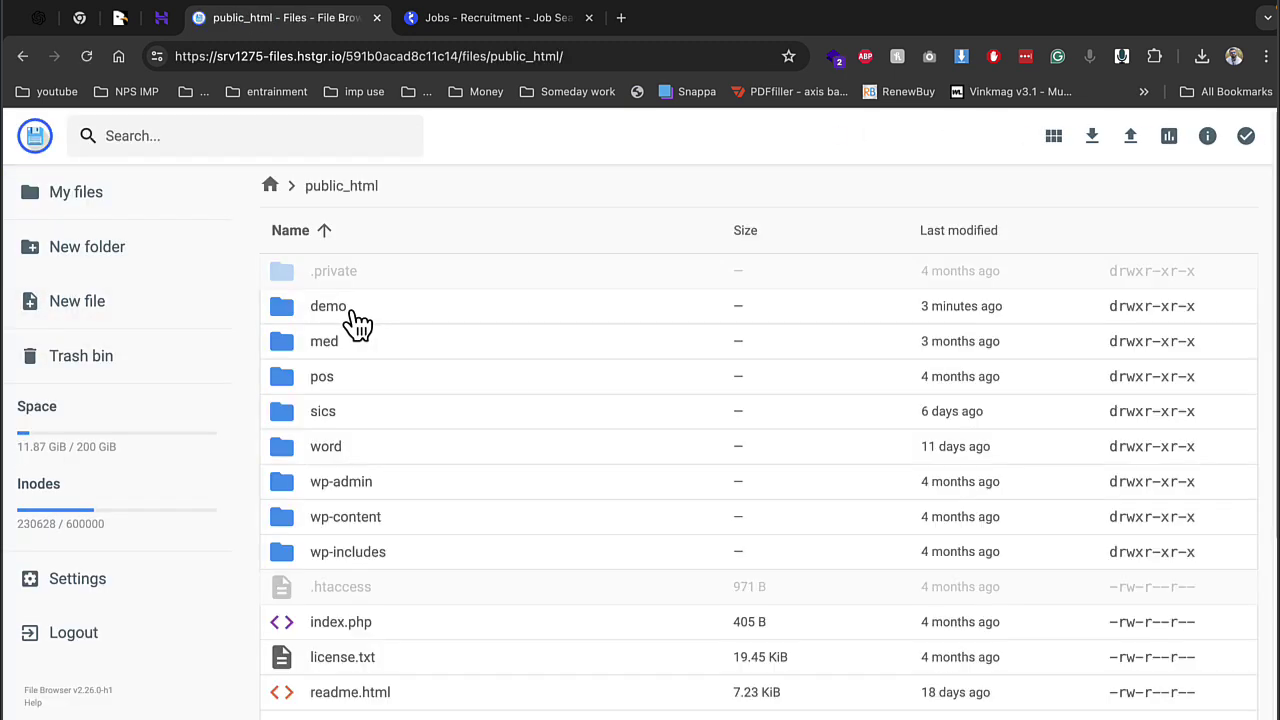
click(352, 320)
double_click(350, 315)
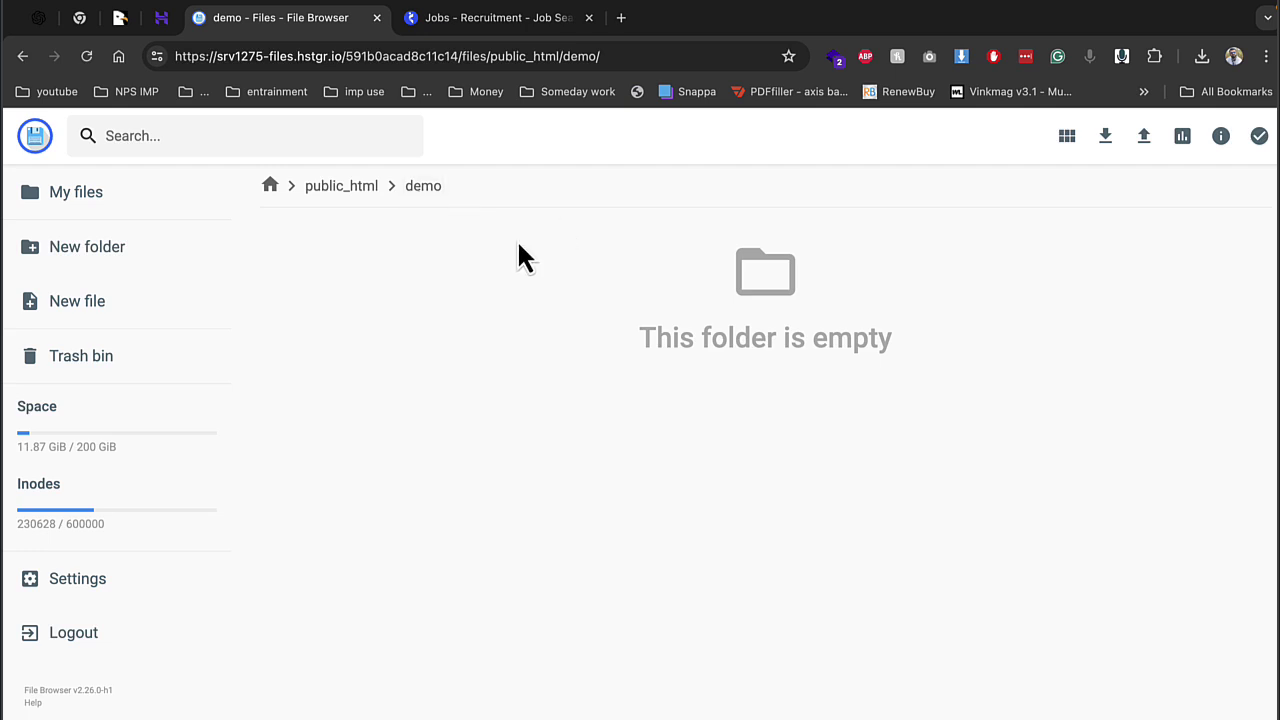
- Start uploading Archive.zip from the Desktop into the demo folder
click(1143, 136)
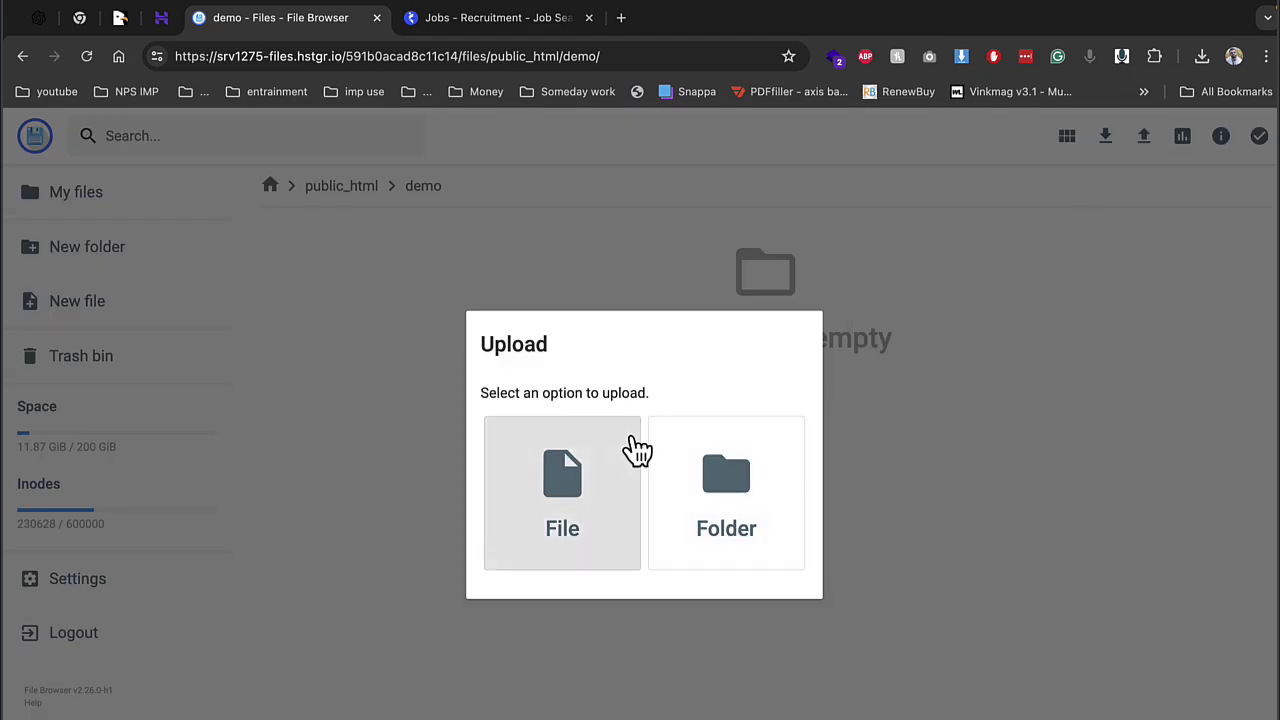
click(637, 450)
click(762, 425)
double_click(762, 425)
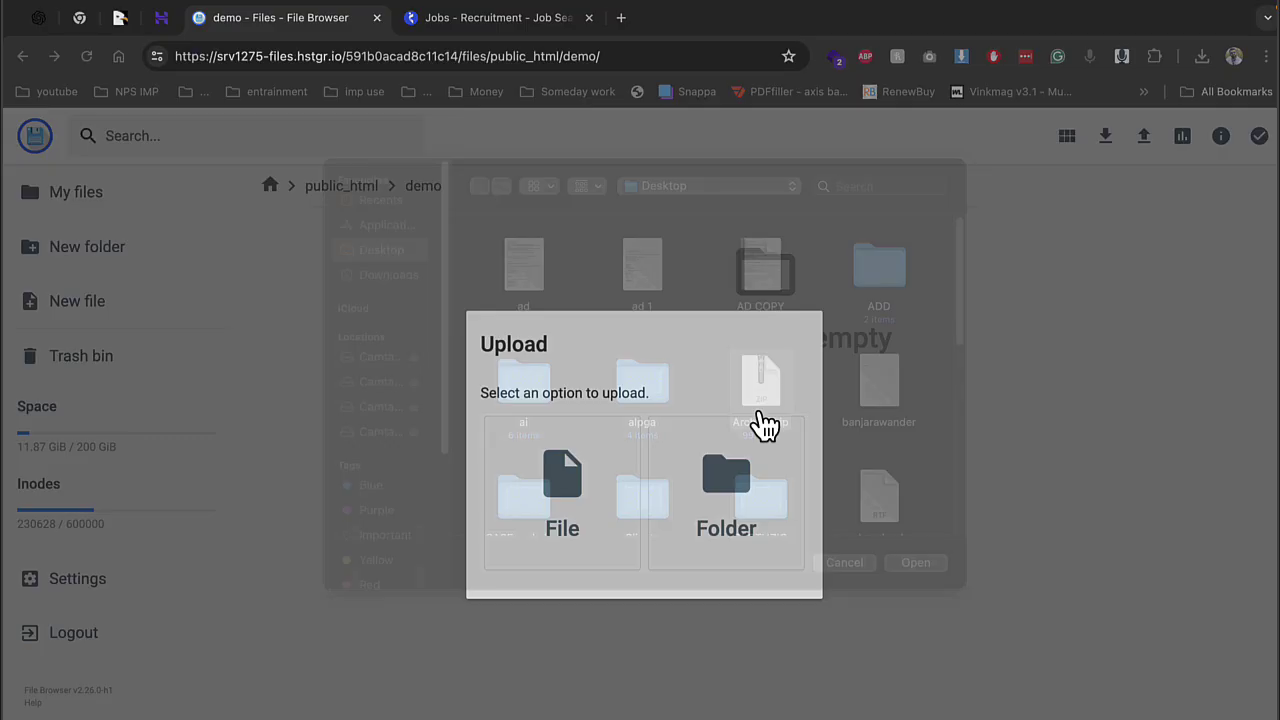
click(163, 18)
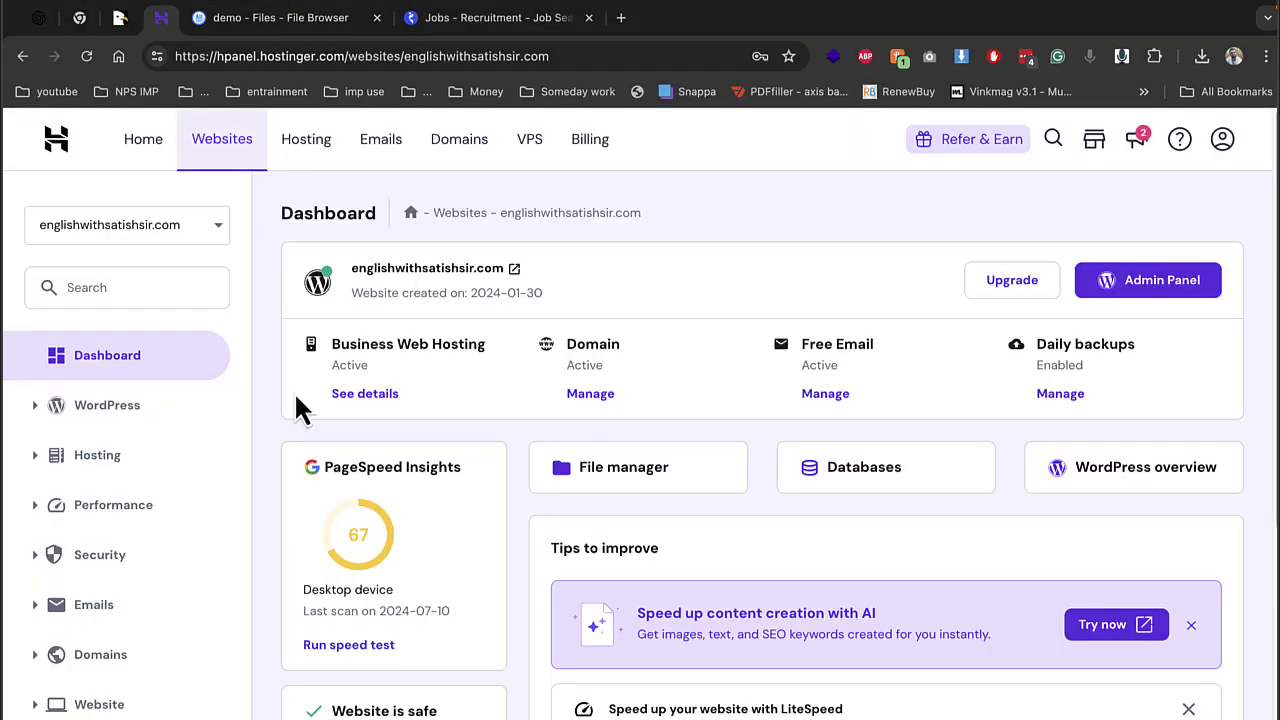
- Under Databases > Management, create database demo2 with user demo2 and a password
scroll(180, 517, down, 3)
click(125, 512)
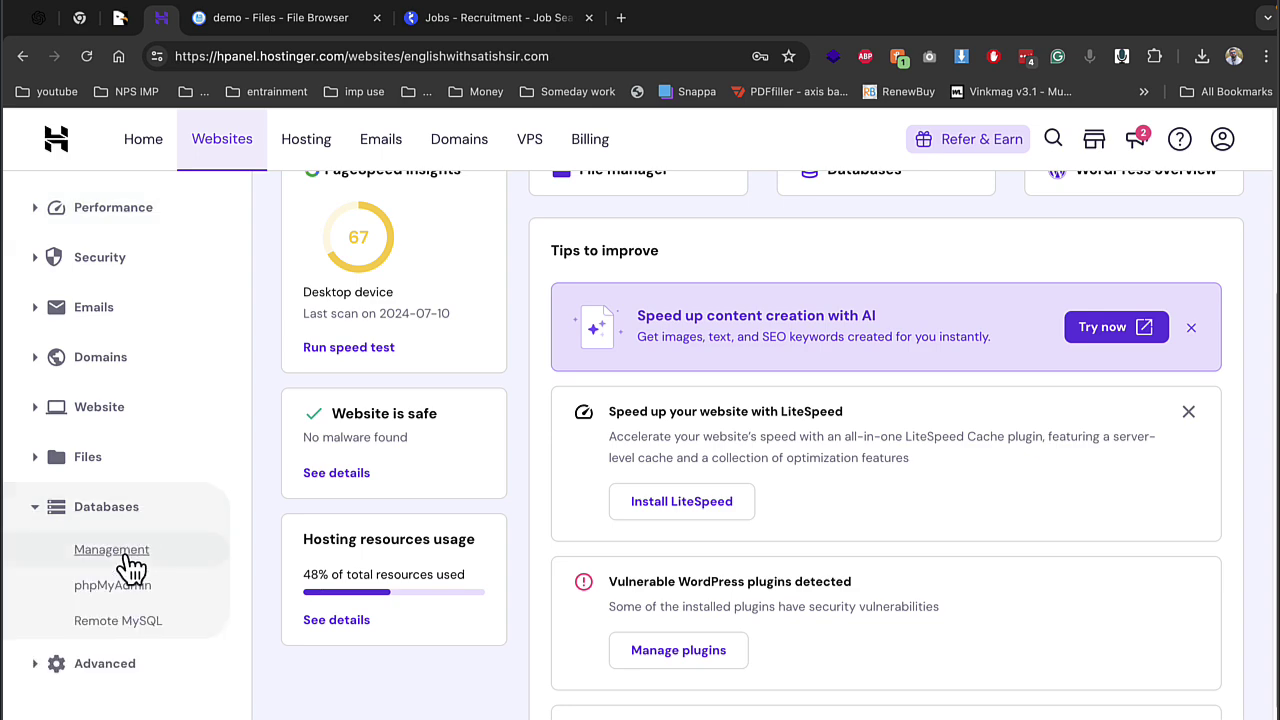
click(122, 552)
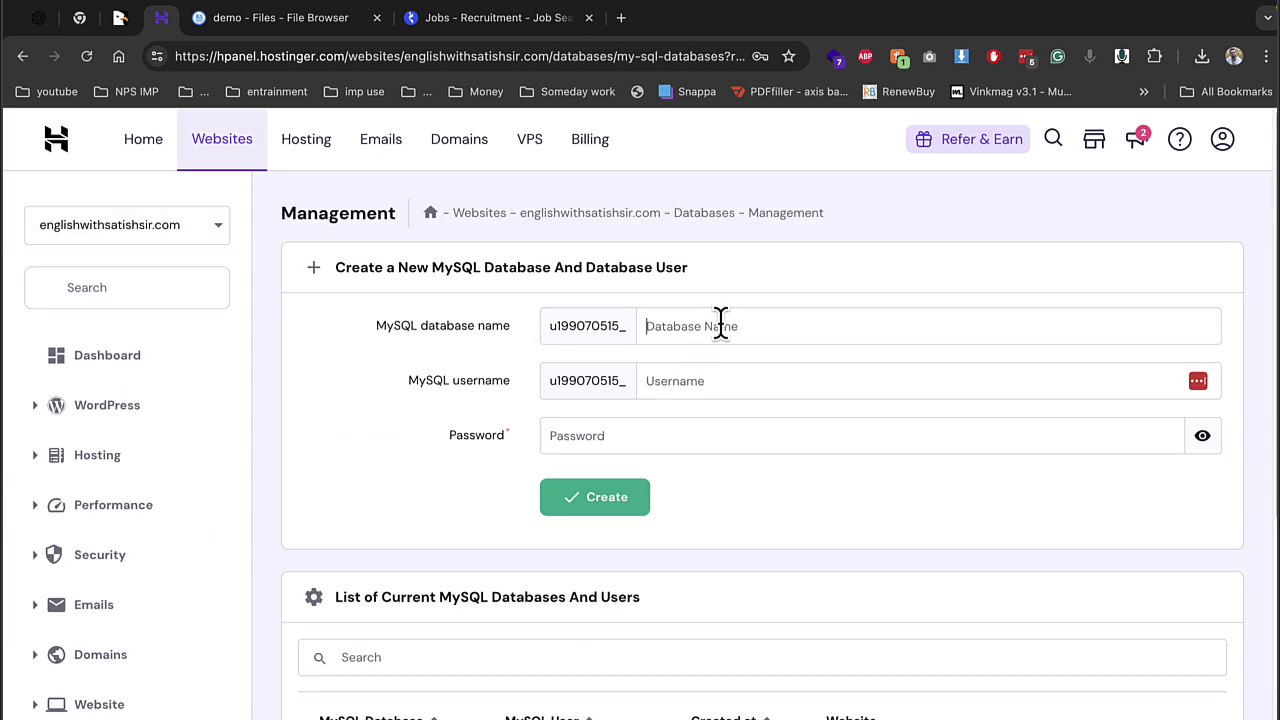
text(demo2)
key(Tab)
text(dem)
key(Tab)
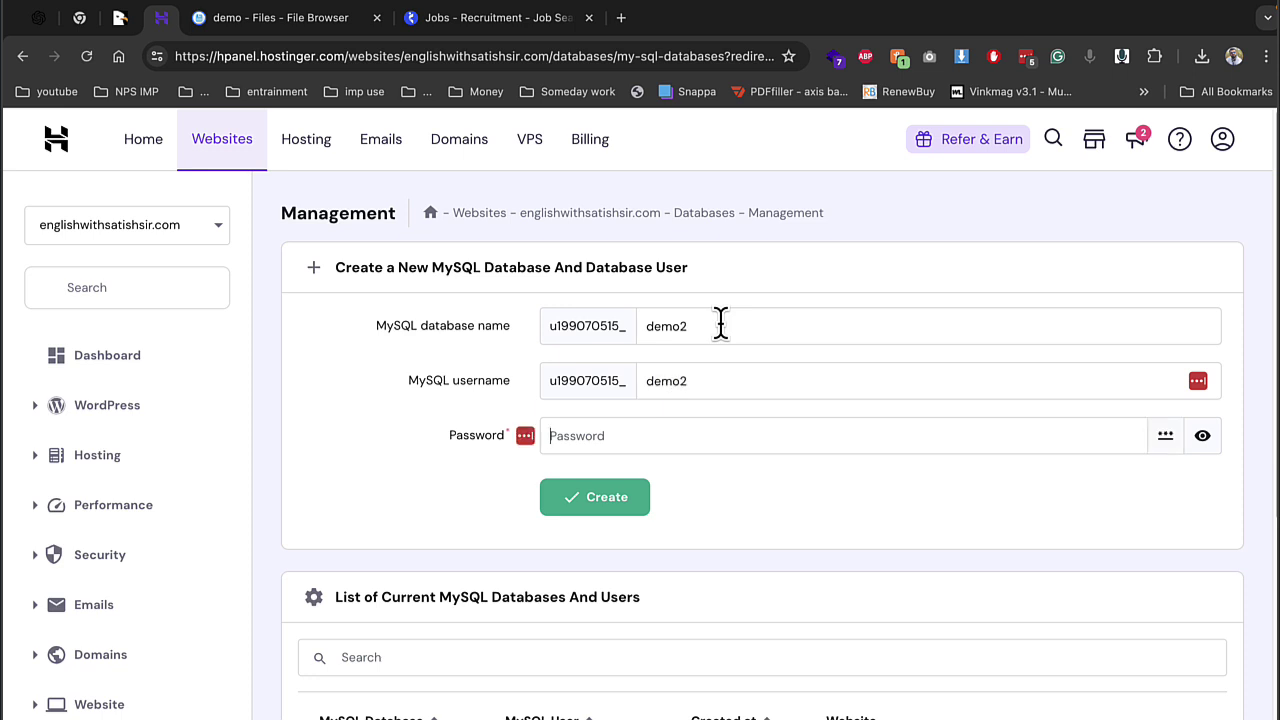
text(de)
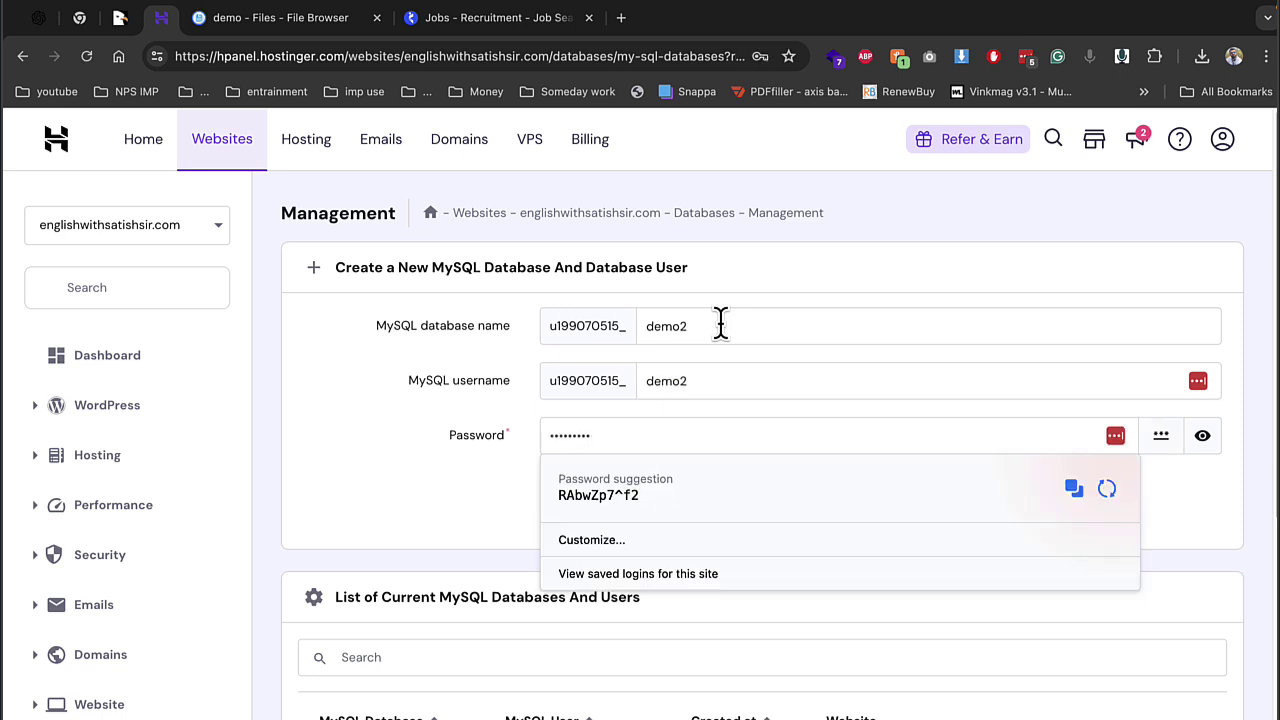
key(Return)
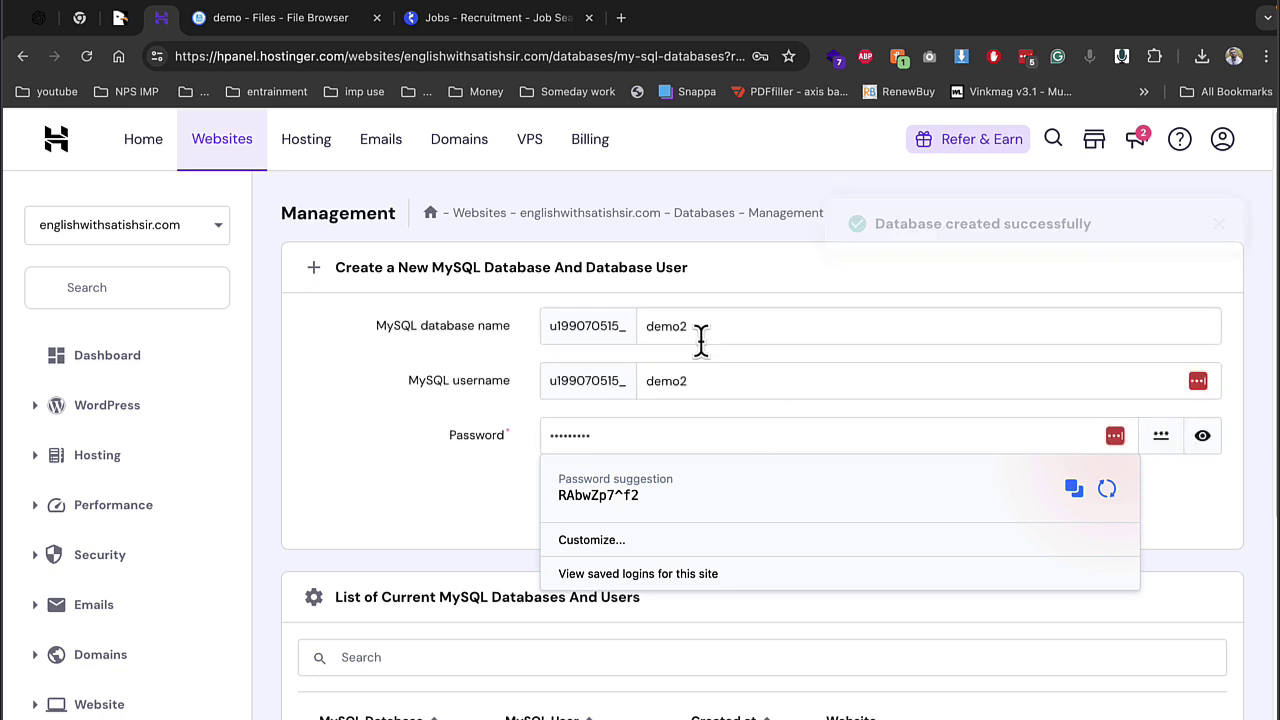
click(385, 445)
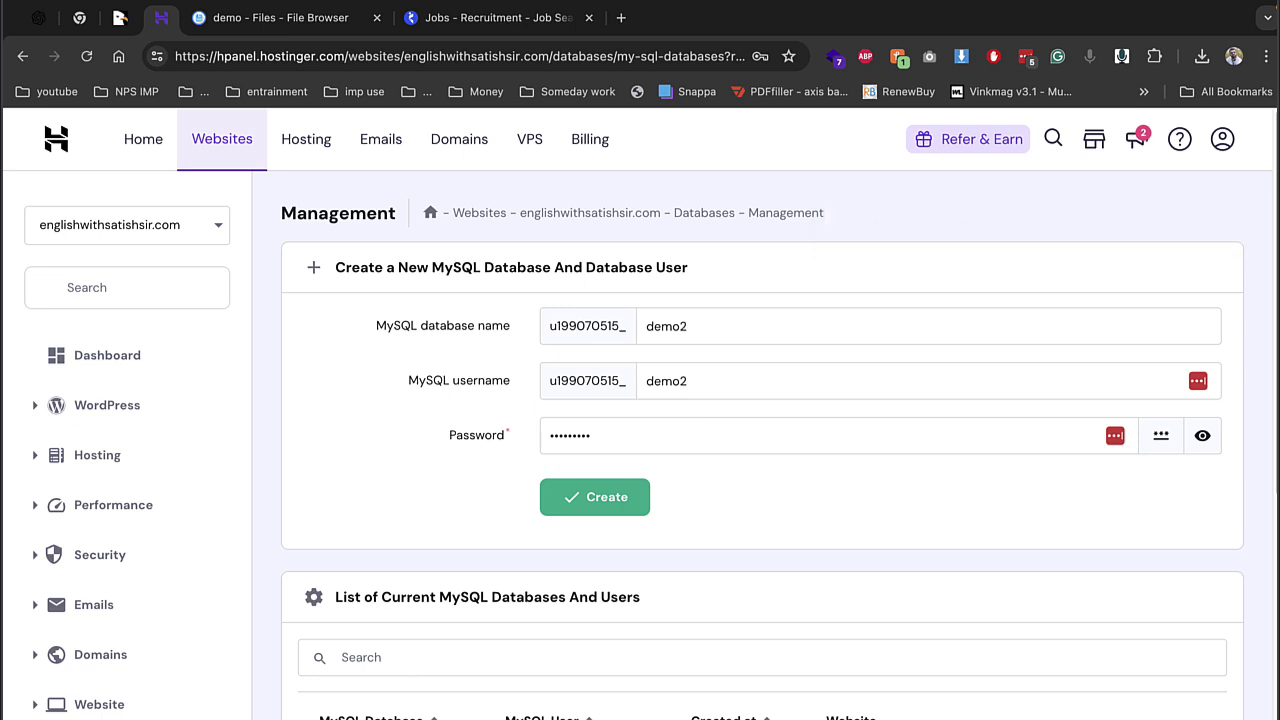
click(350, 22)
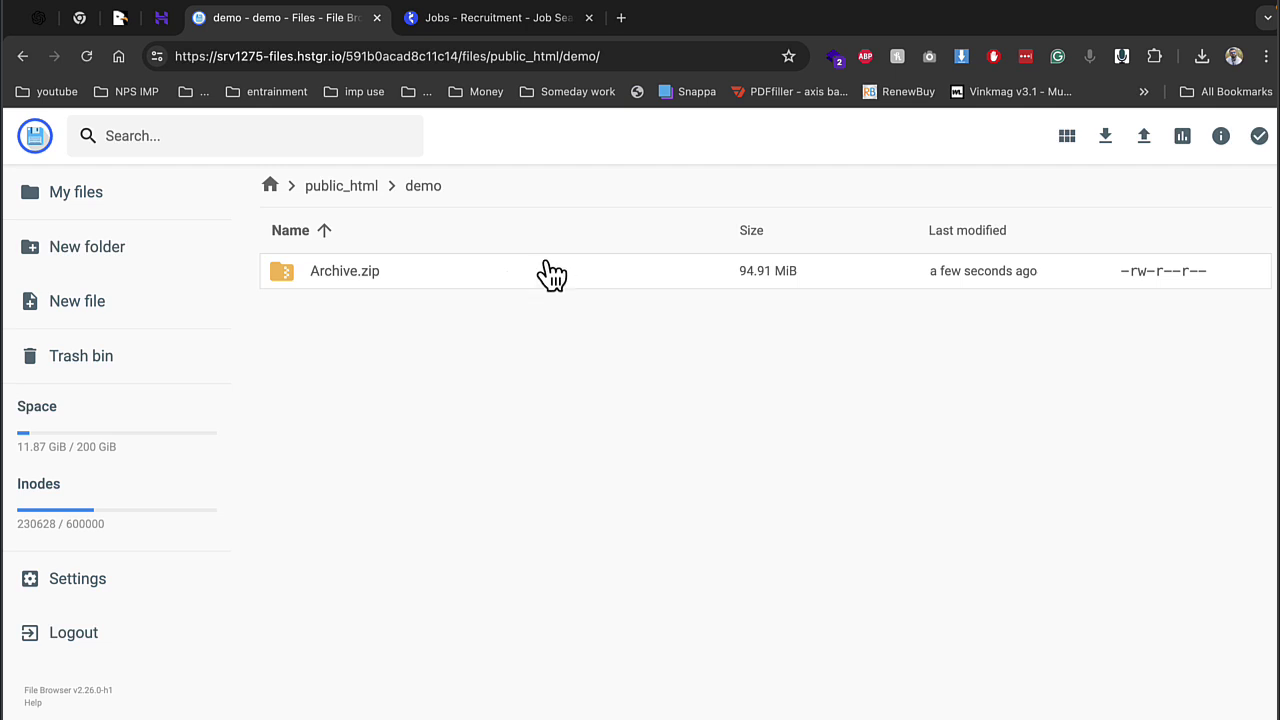
- Extract Archive.zip with folder name demo and the .. destination
right_click(483, 265)
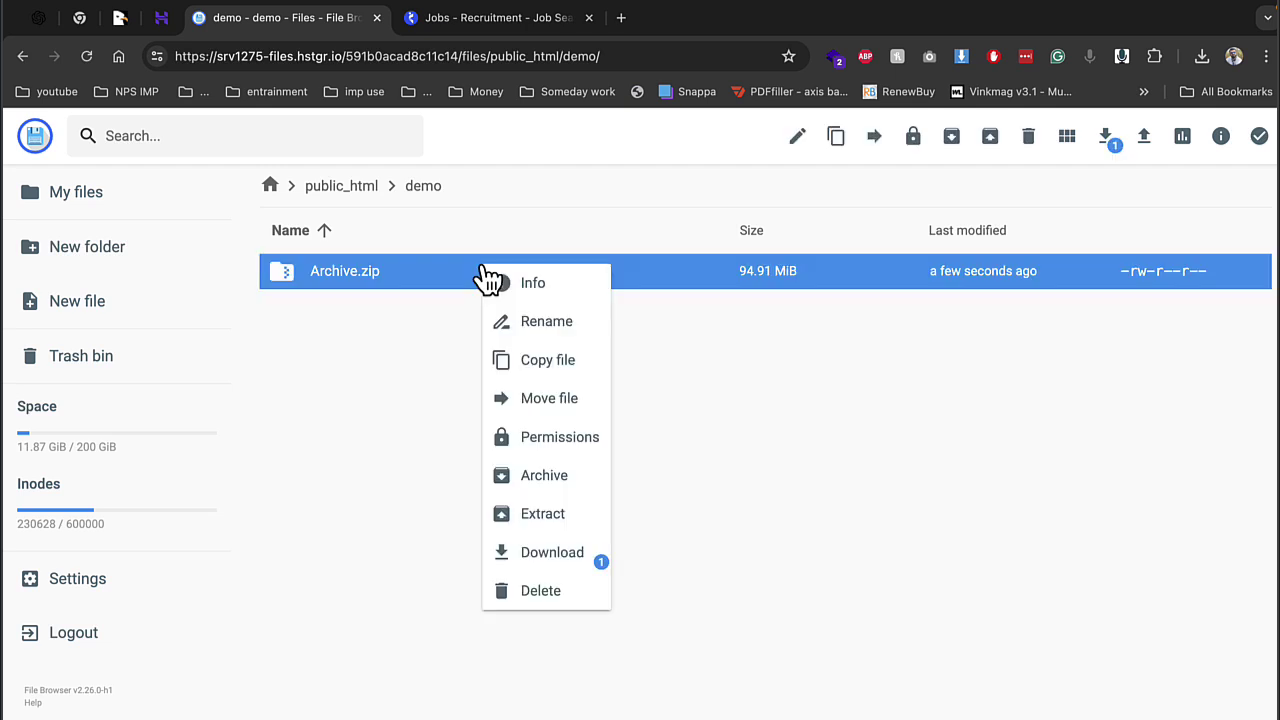
click(555, 515)
text(d)
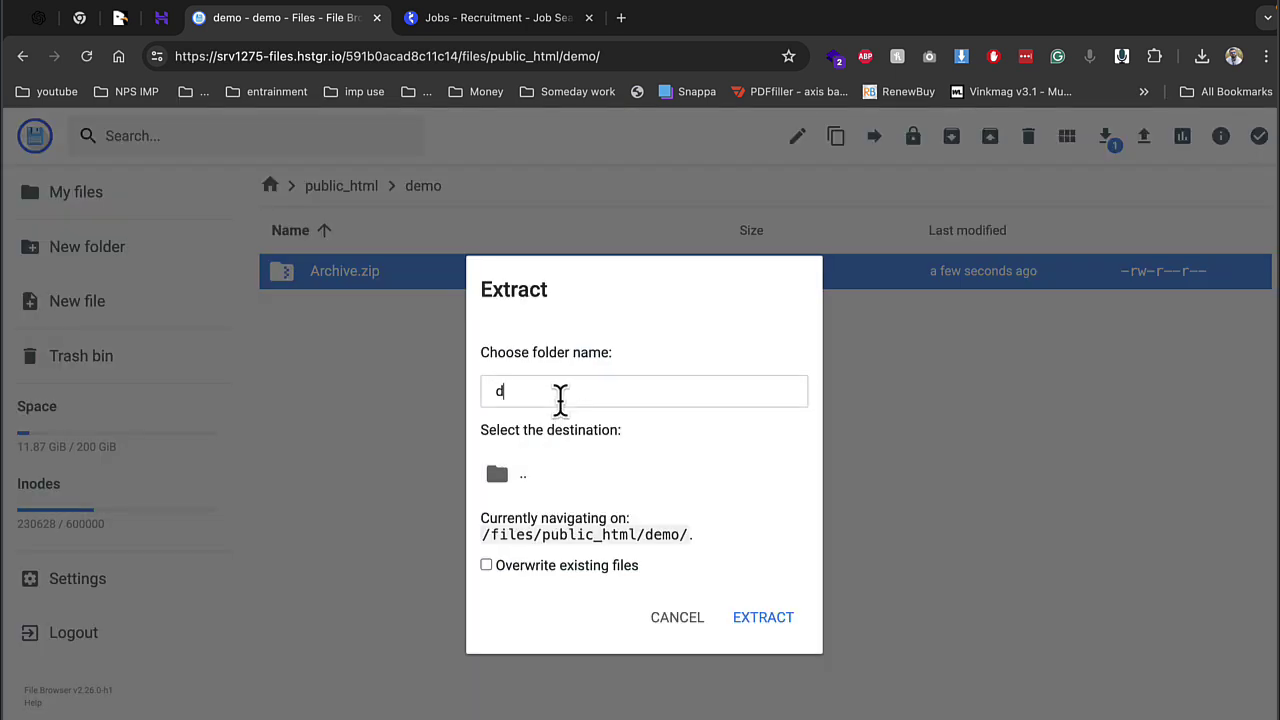
text(emo)
click(557, 476)
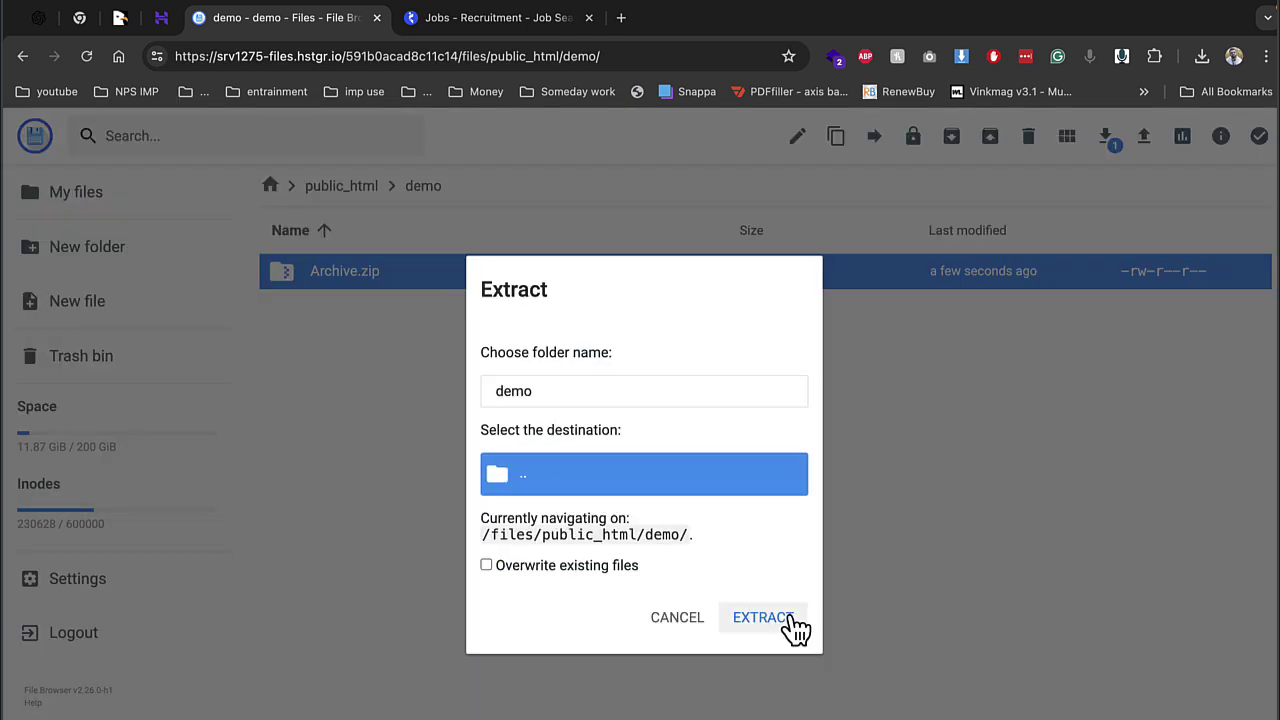
click(764, 618)
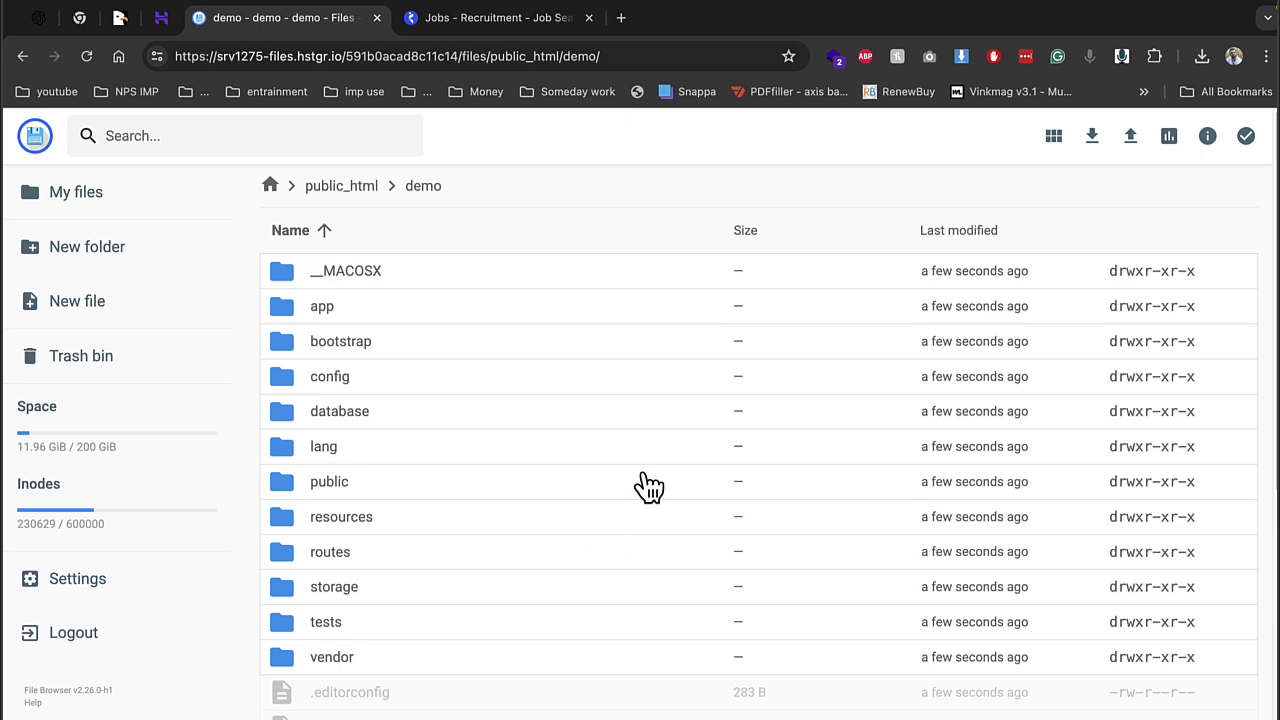
- Load the demo subdomain in the other tab and pass the installer's requirements check
click(488, 20)
click(491, 56)
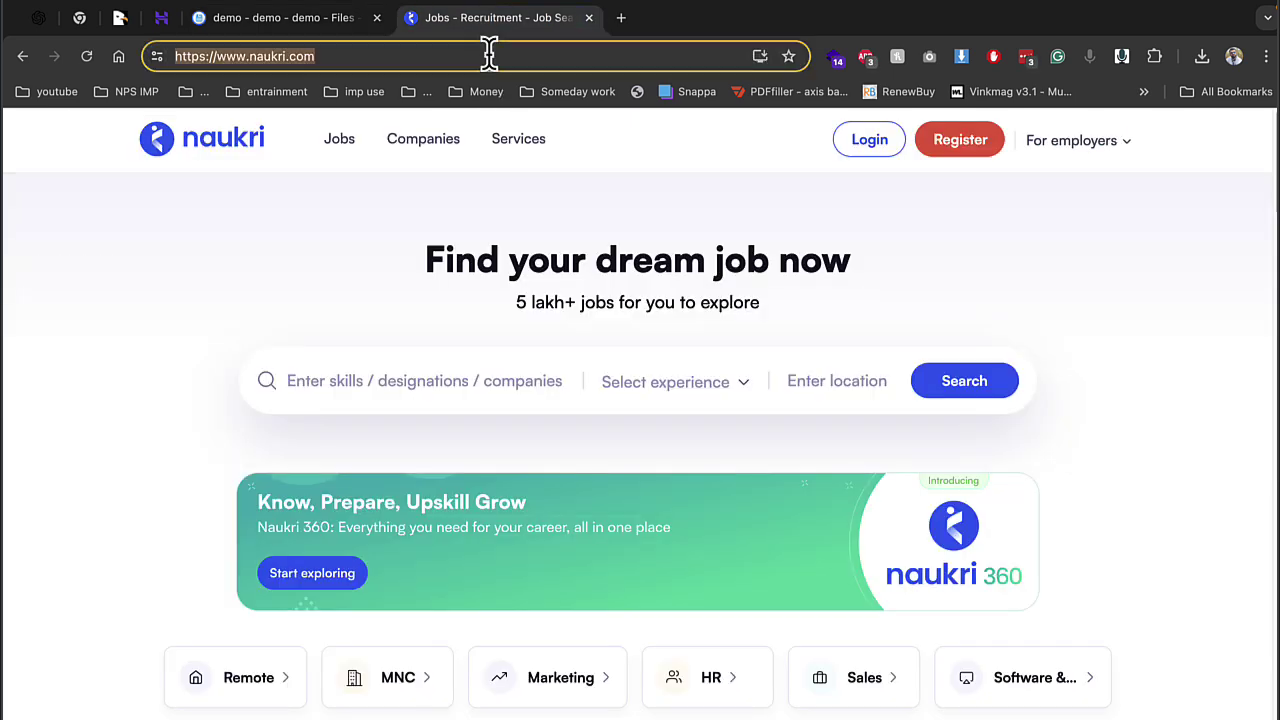
text(demo.englishwithsatishsir.com)
key(Return)
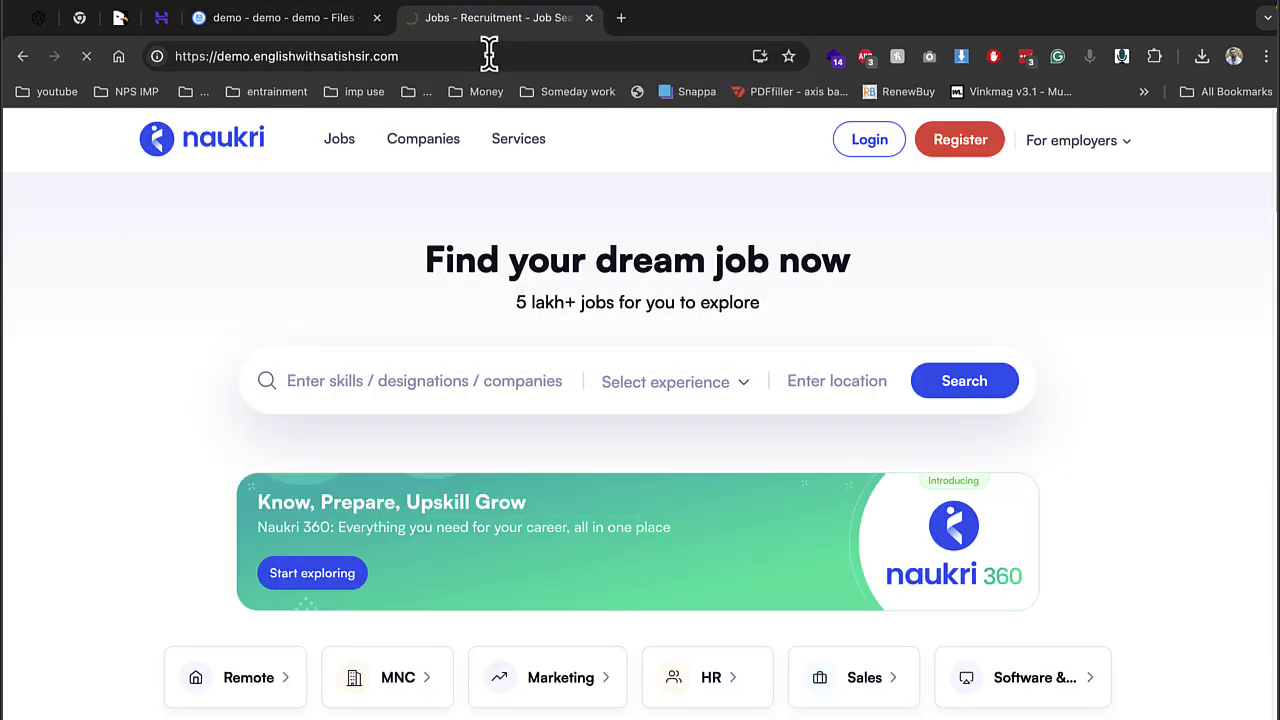
scroll(700, 385, down, 1)
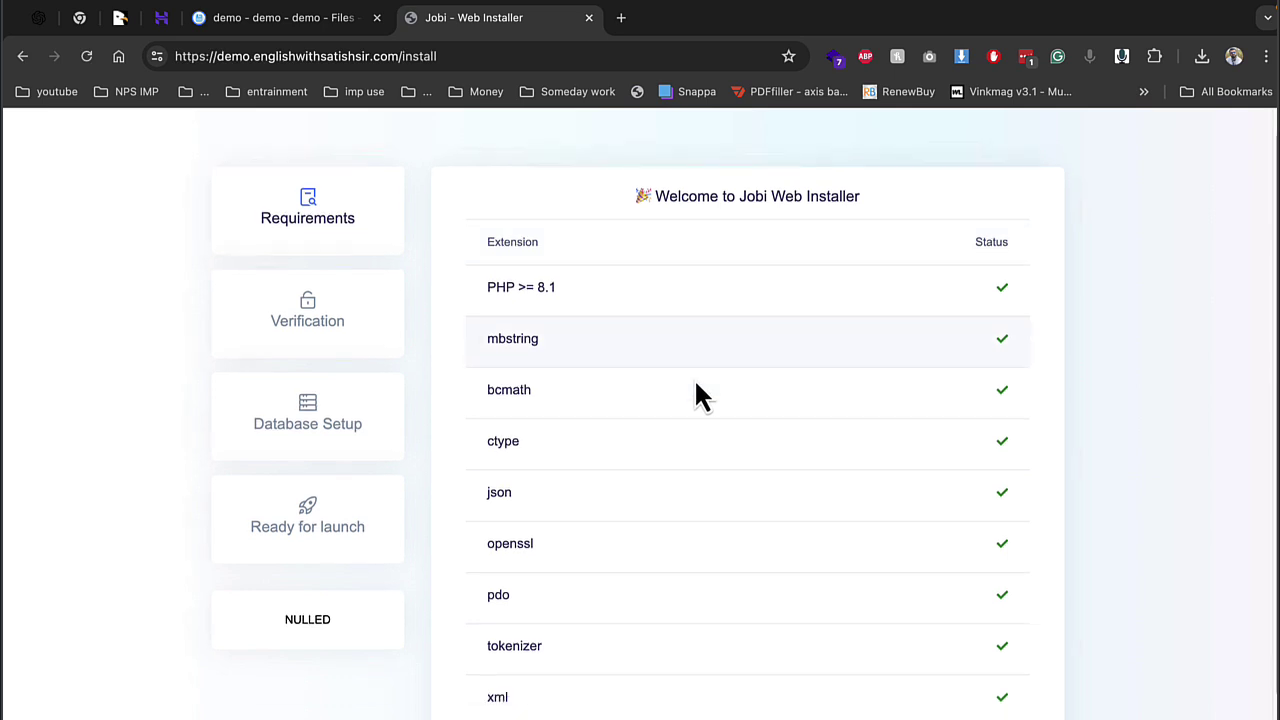
scroll(700, 395, down, 3)
click(955, 630)
- Enter site name JOBI, database and user demo2 with the password, and submit
click(545, 336)
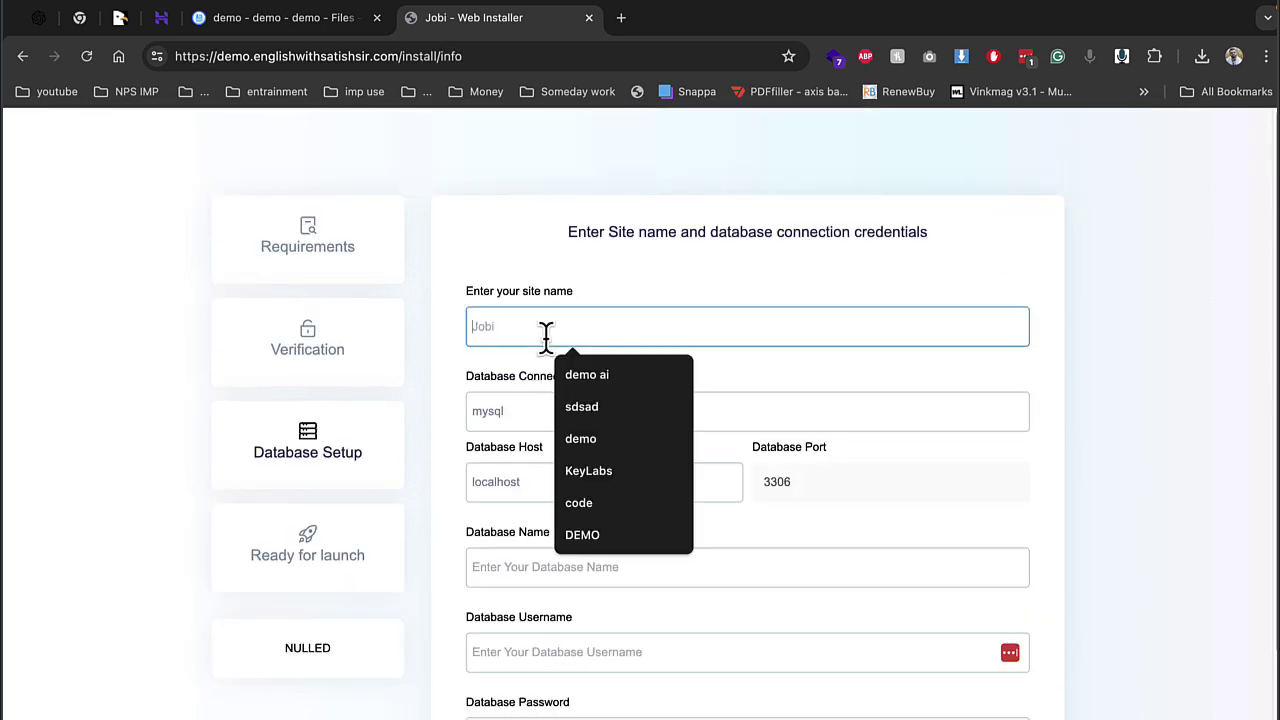
text(JOBI)
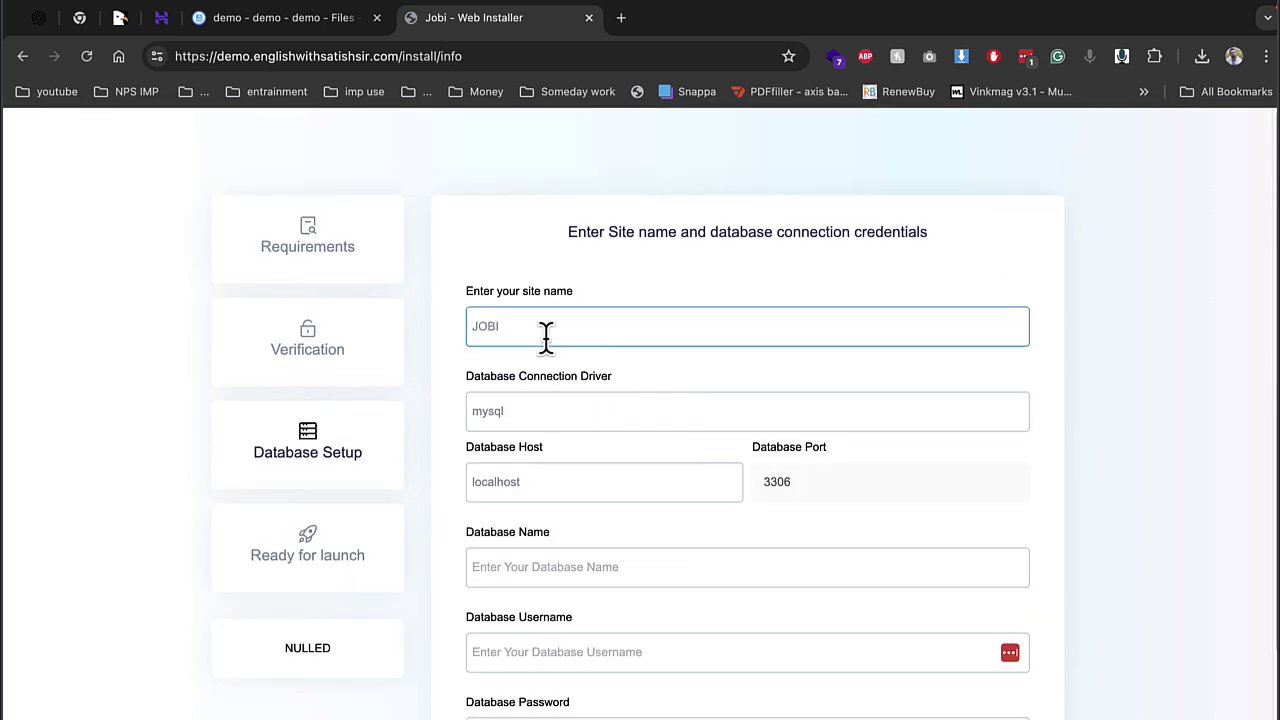
key(Tab)
key(Tab)
key(Tab)
key(Tab)
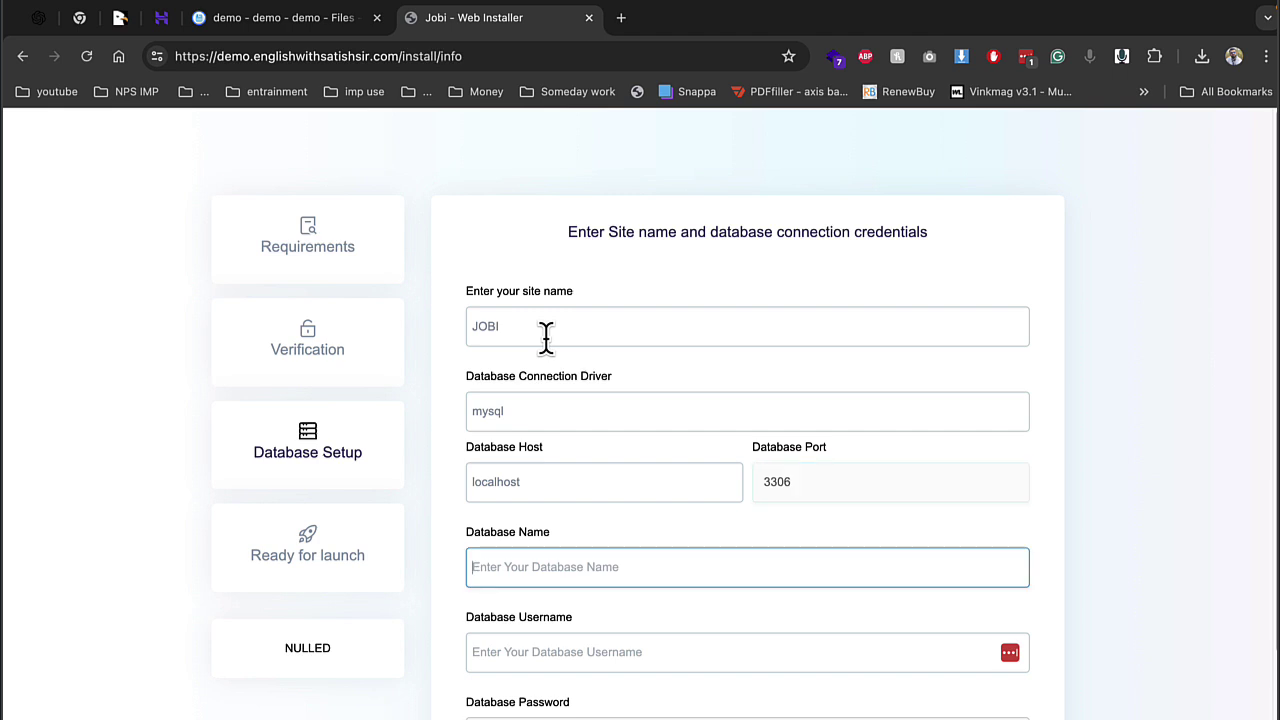
text(u199070515_demo2)
key(Tab)
text(u199070515_demo2)
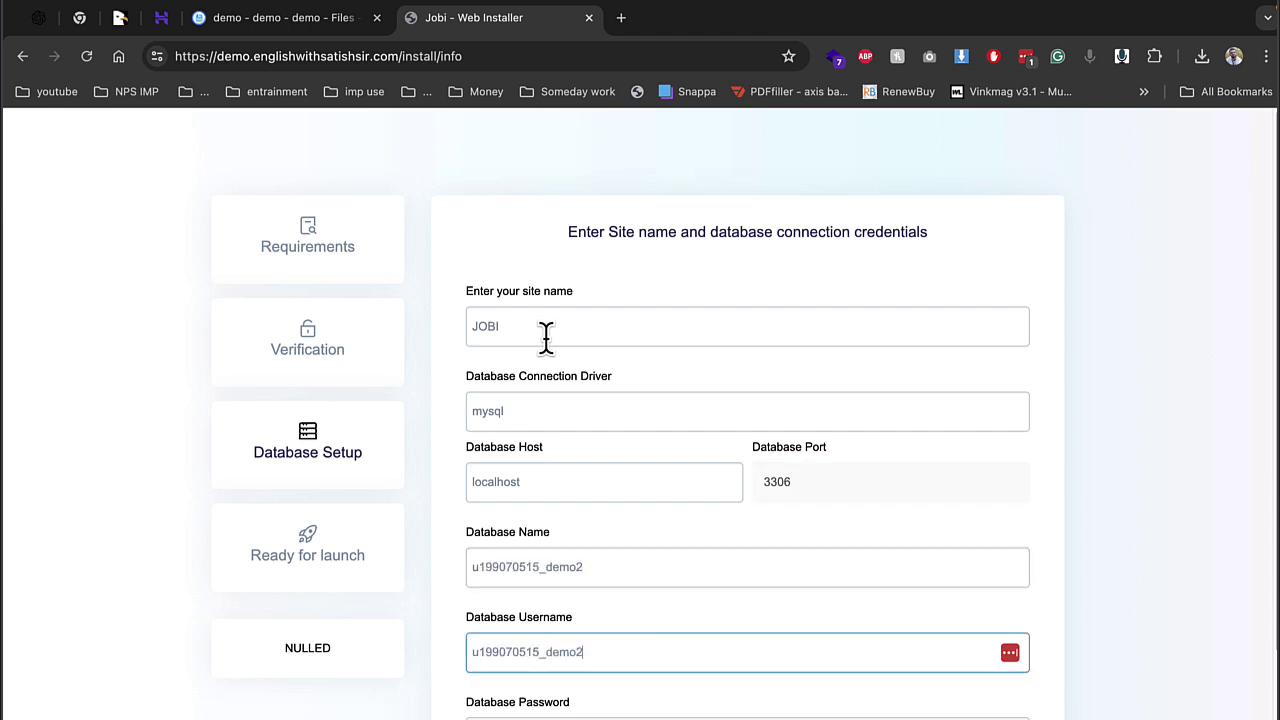
key(Tab)
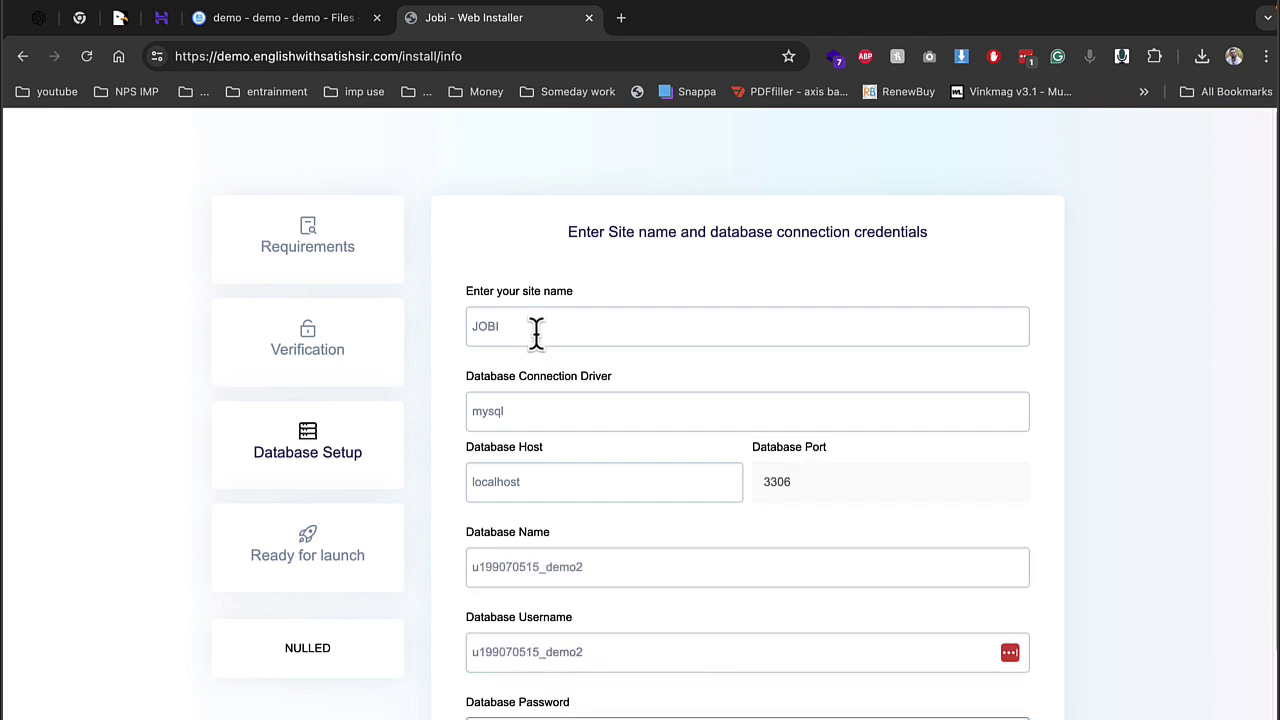
scroll(538, 332, down, 3)
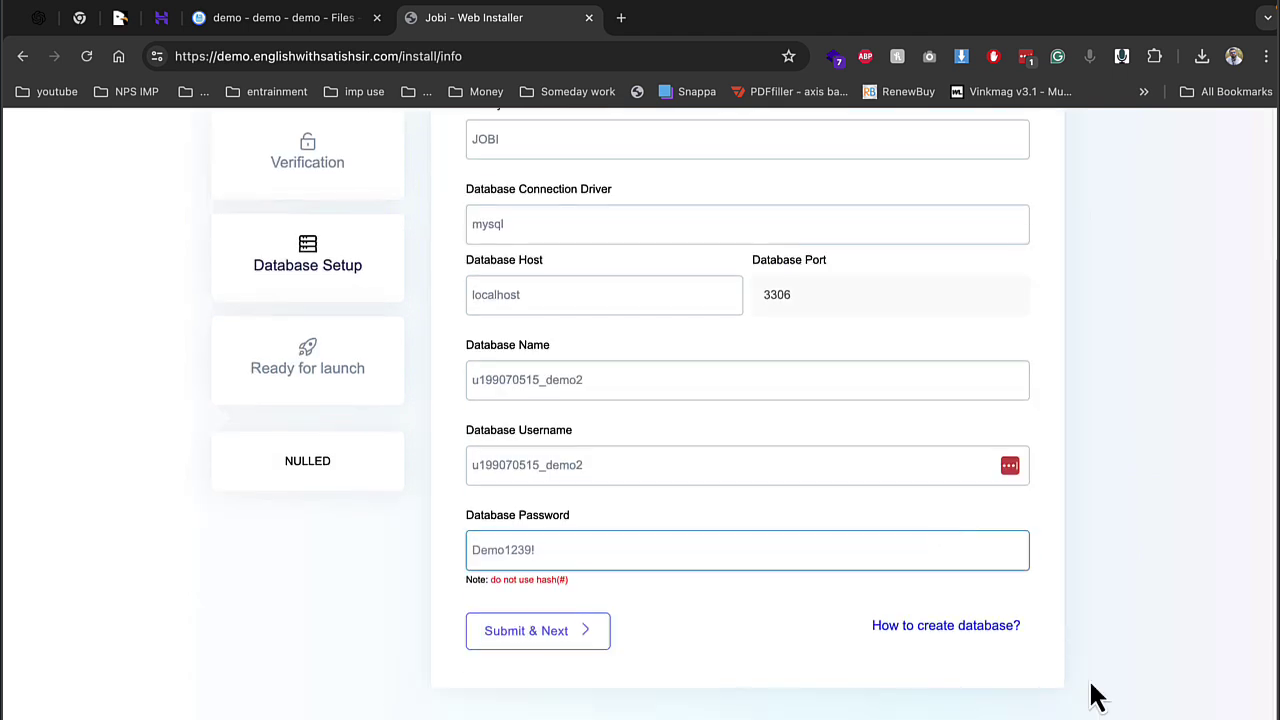
click(555, 632)
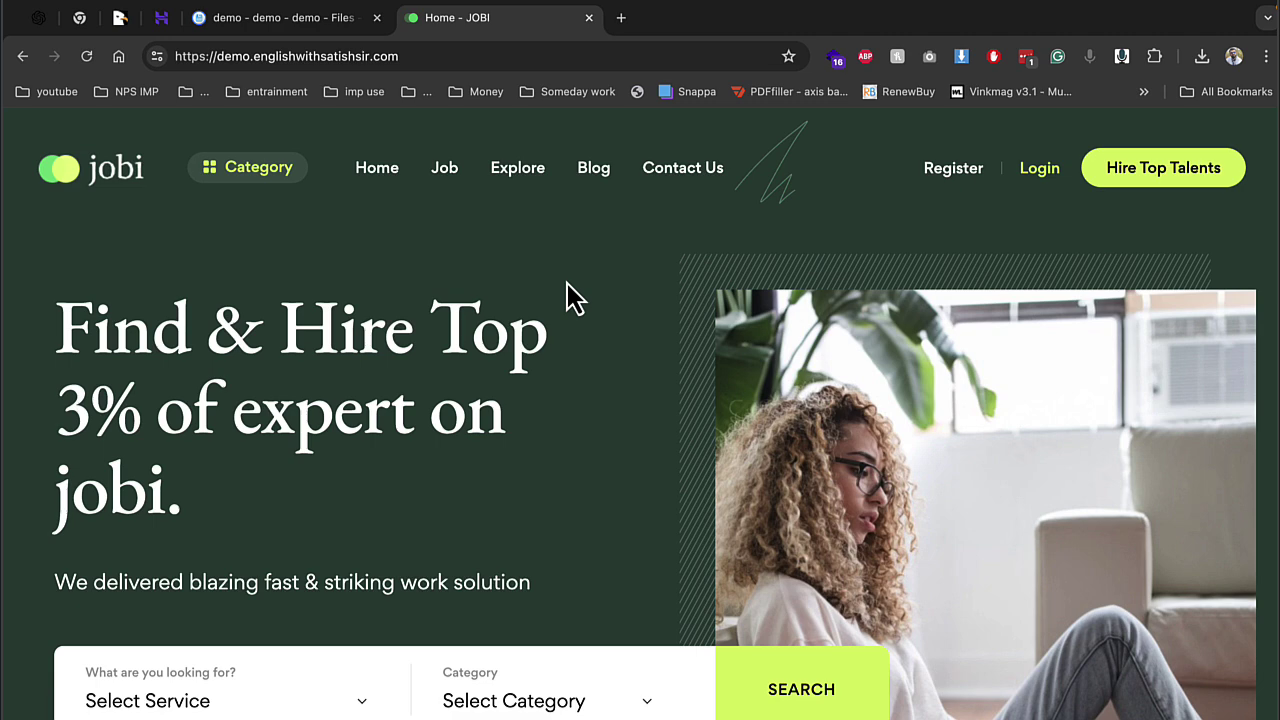
- Preview the HOME 02 and HOME 04 layouts, then return to the default home page
mouse_move(333, 185)
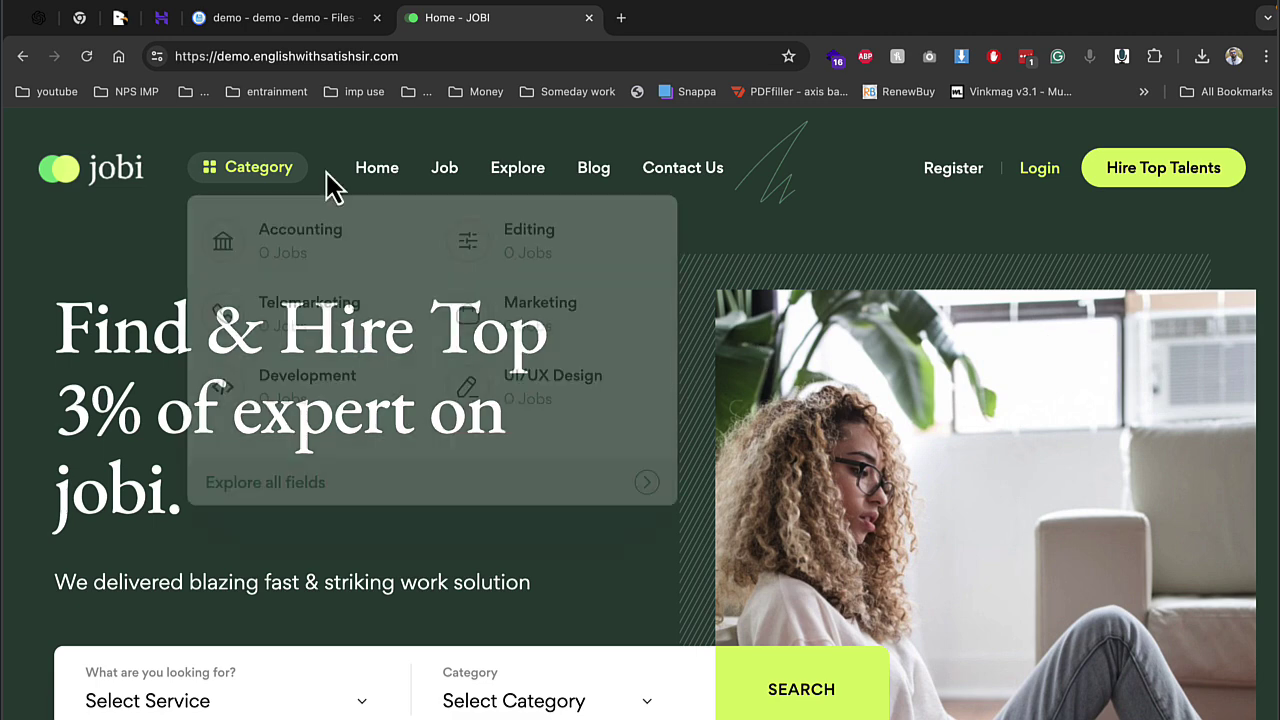
mouse_move(377, 168)
click(369, 256)
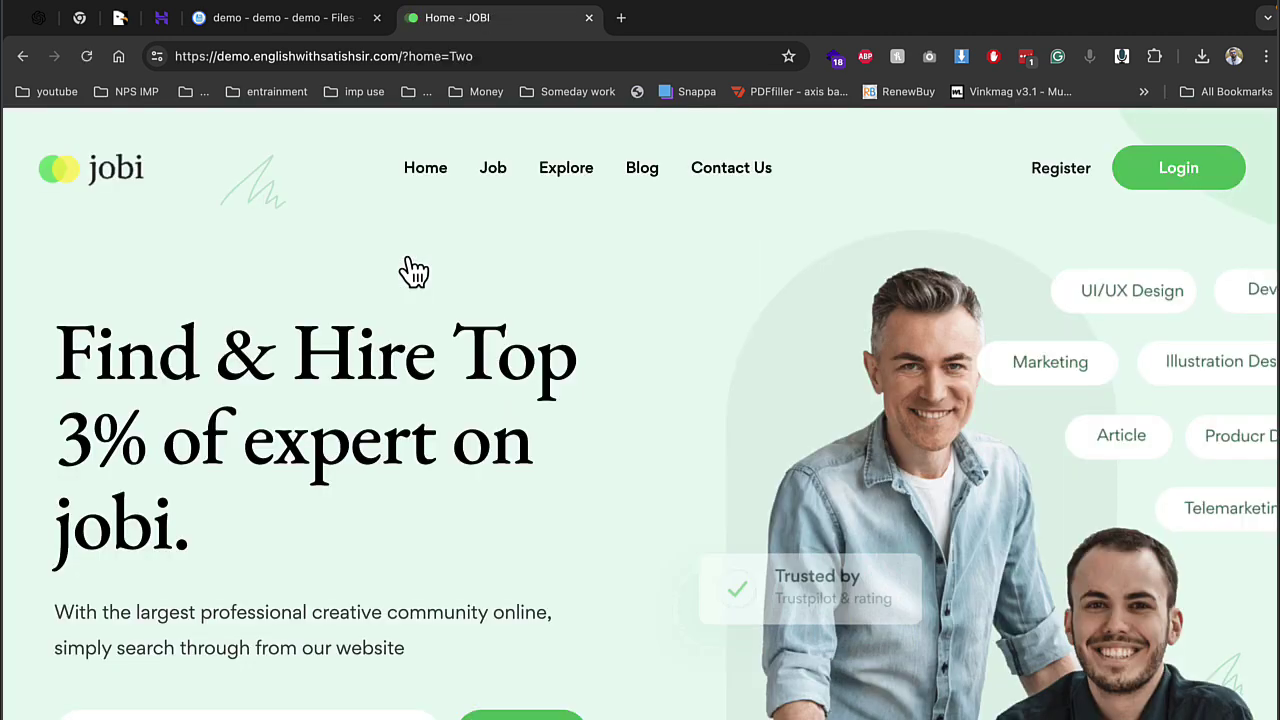
mouse_move(423, 183)
click(432, 322)
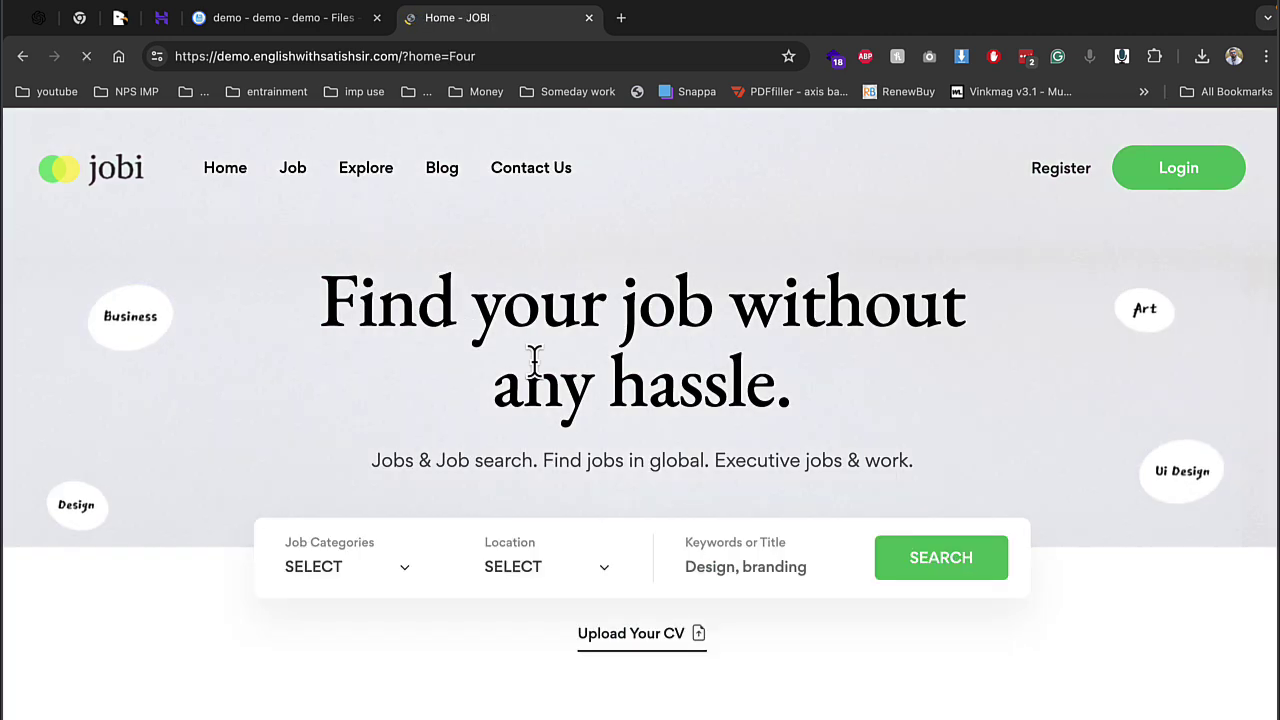
scroll(609, 491, down, 4)
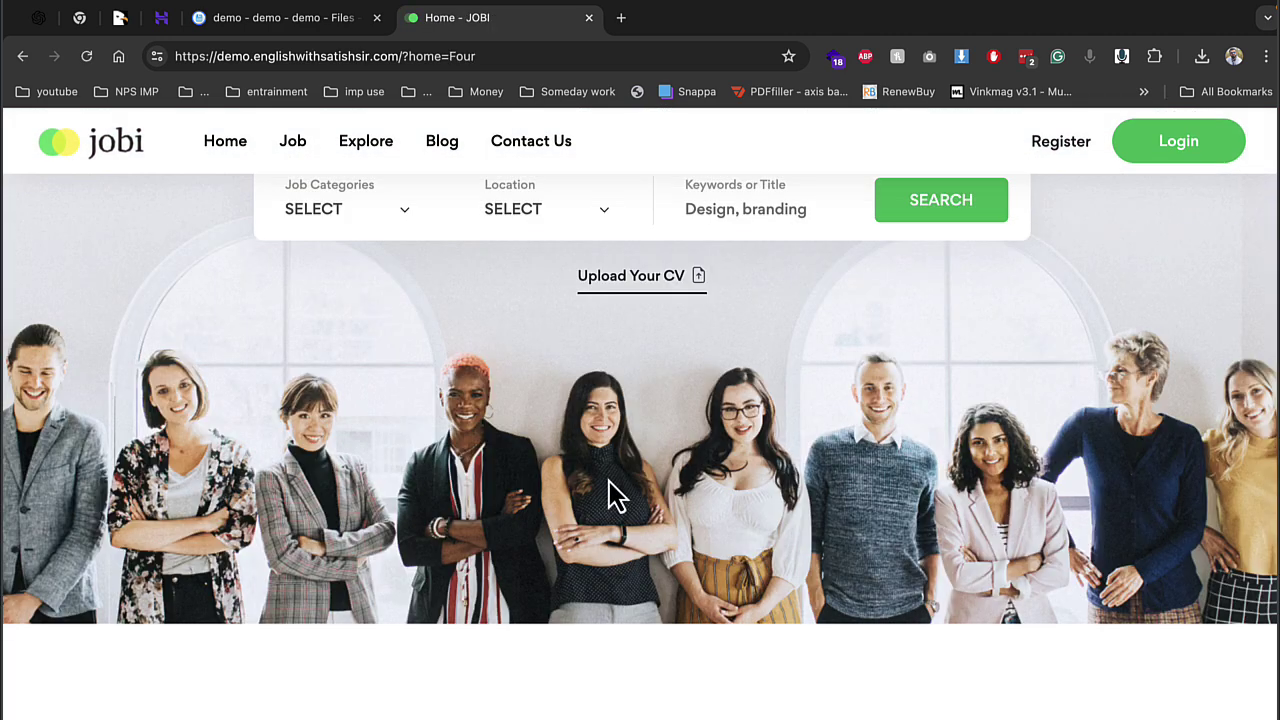
scroll(614, 495, down, 5)
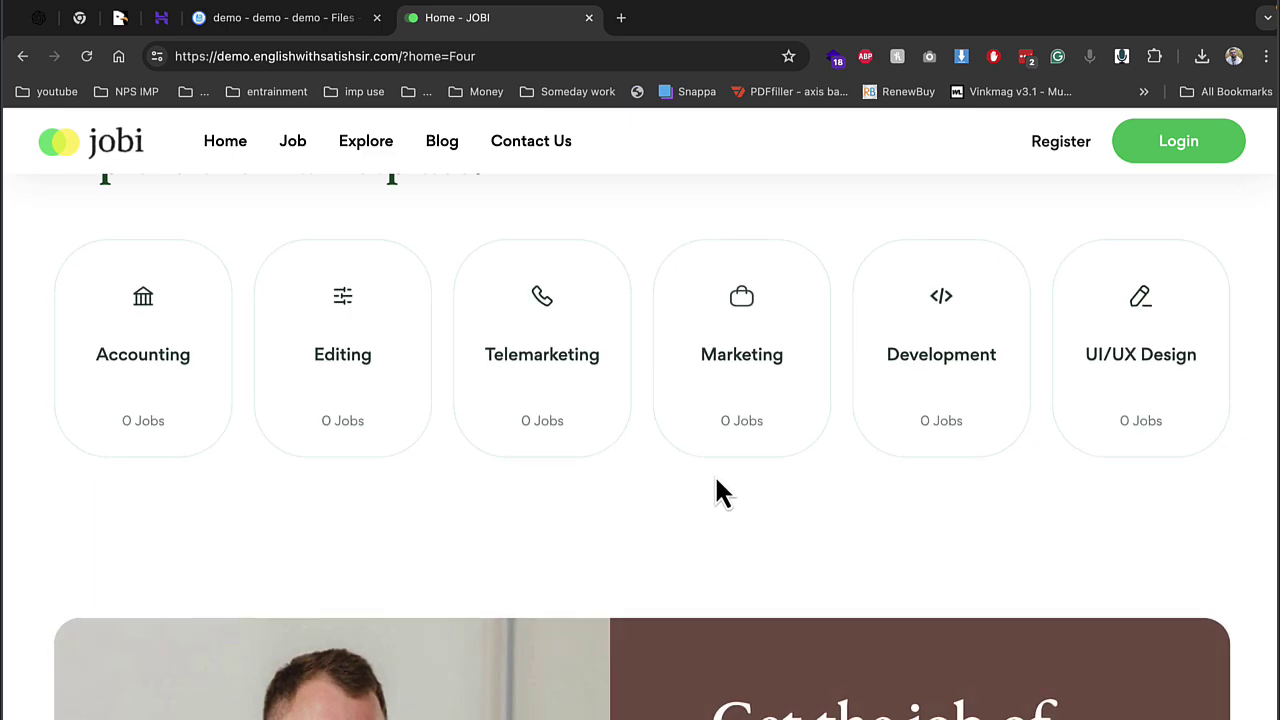
scroll(722, 490, down, 6)
scroll(343, 370, up, 8)
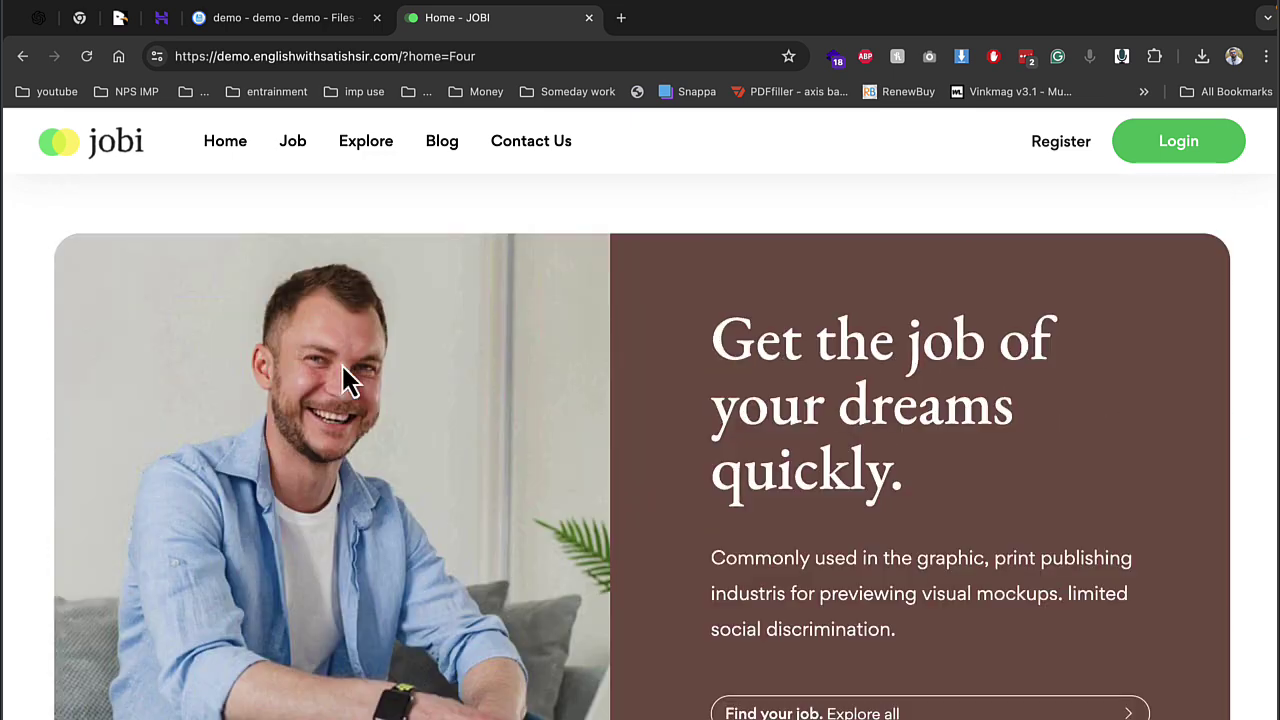
mouse_move(229, 165)
click(270, 229)
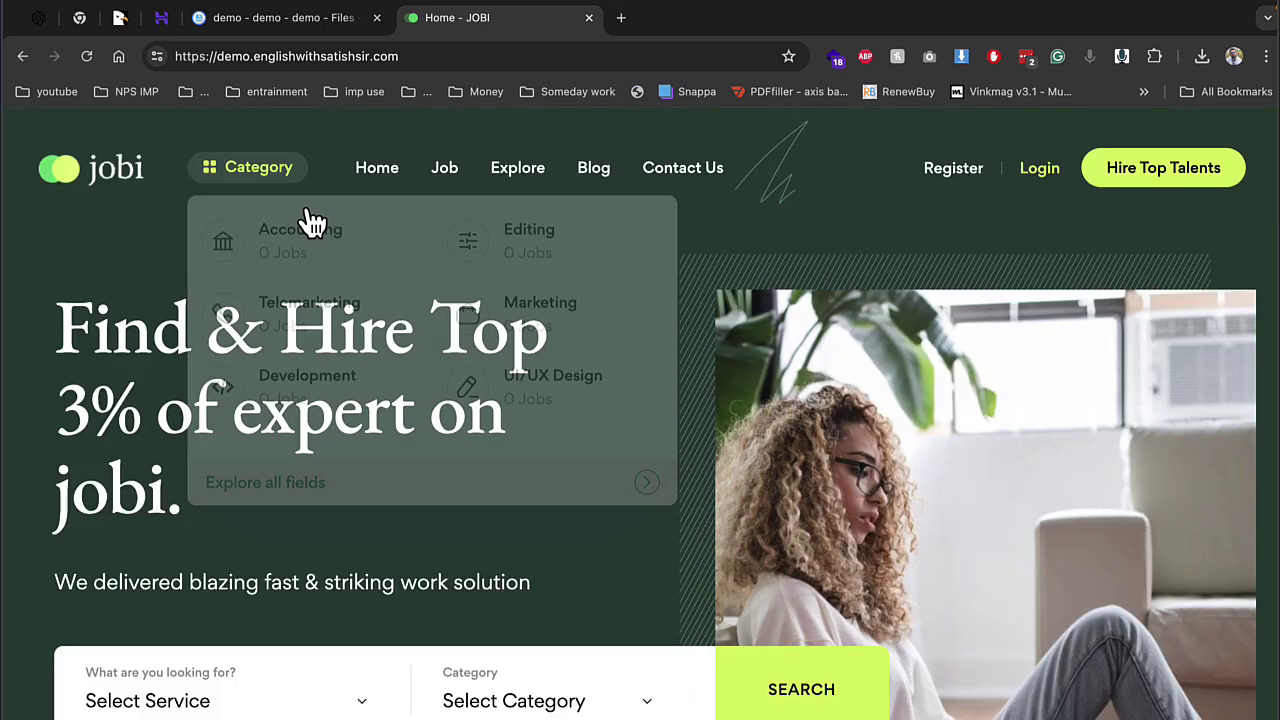
- Look over the Contact Us page, then go to the sign-in page via the home page
mouse_move(519, 185)
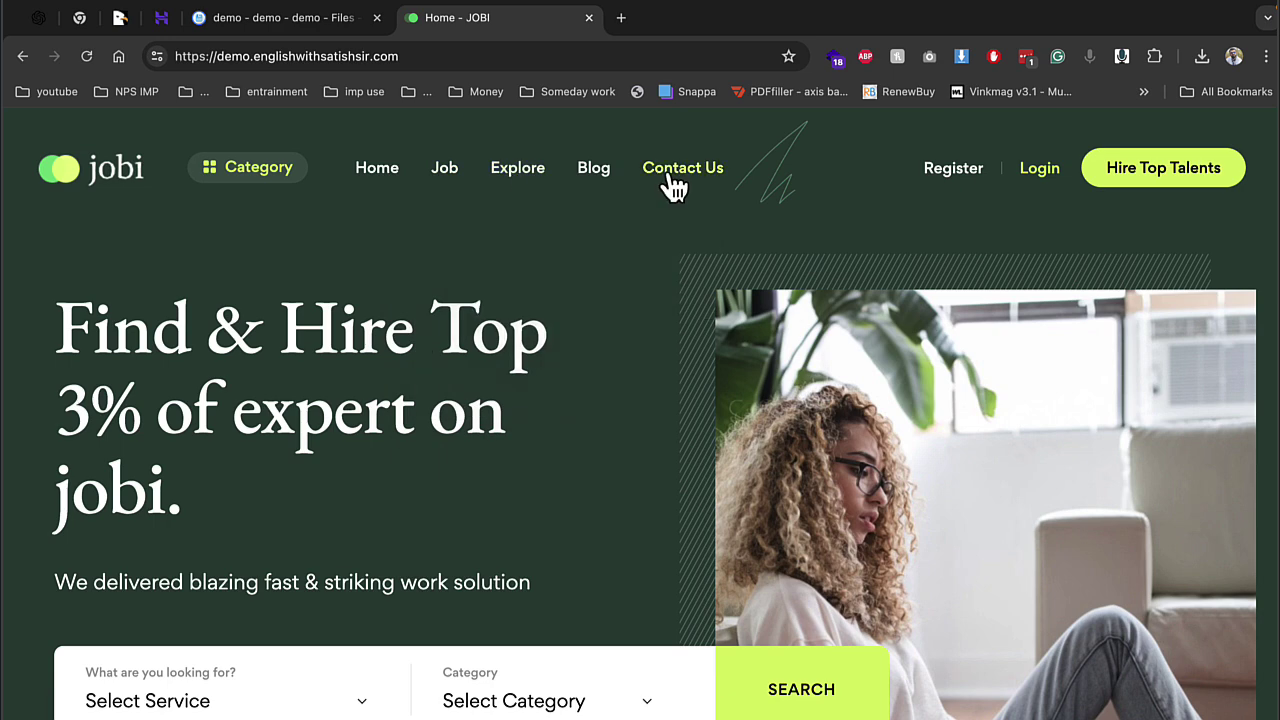
click(676, 178)
scroll(528, 285, down, 10)
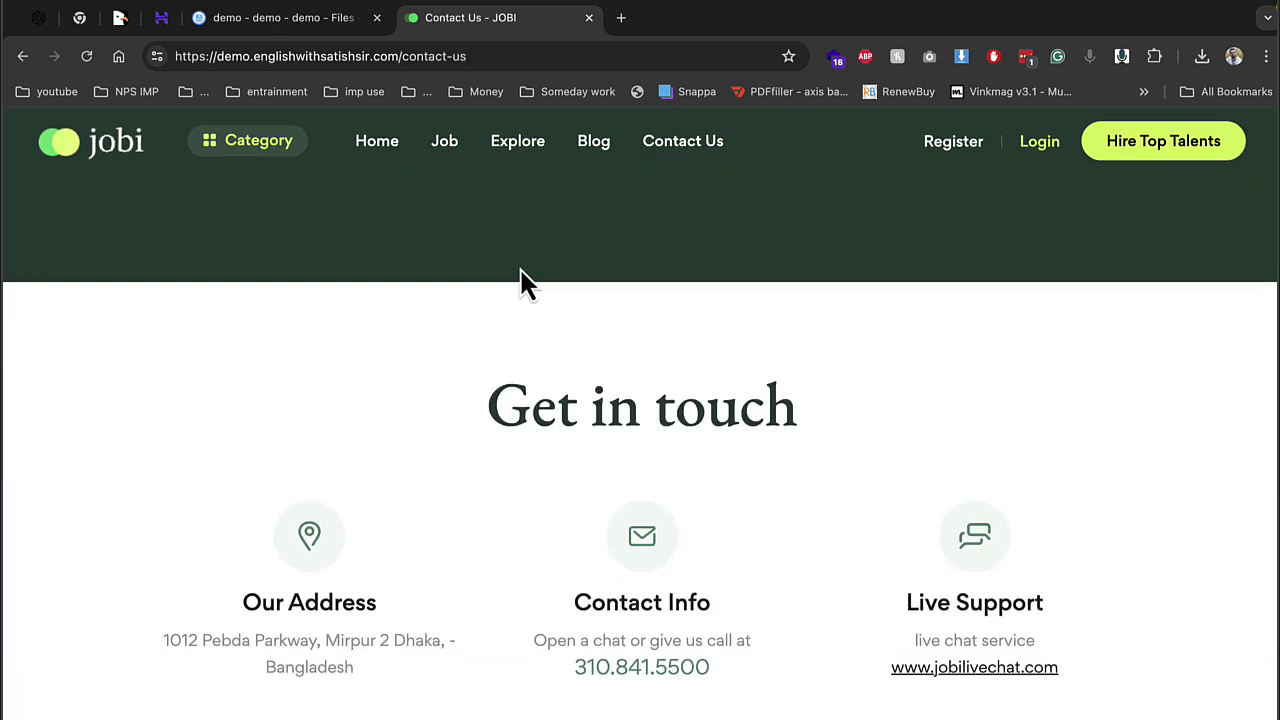
click(138, 168)
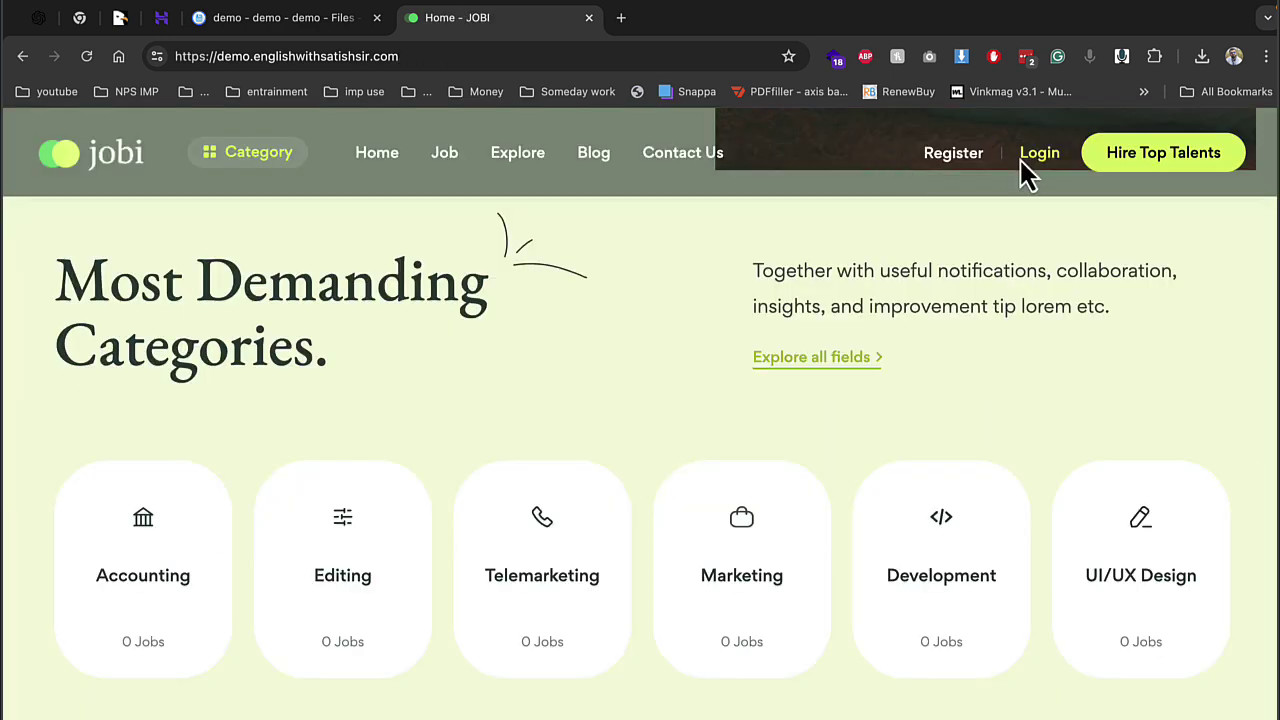
click(1037, 170)
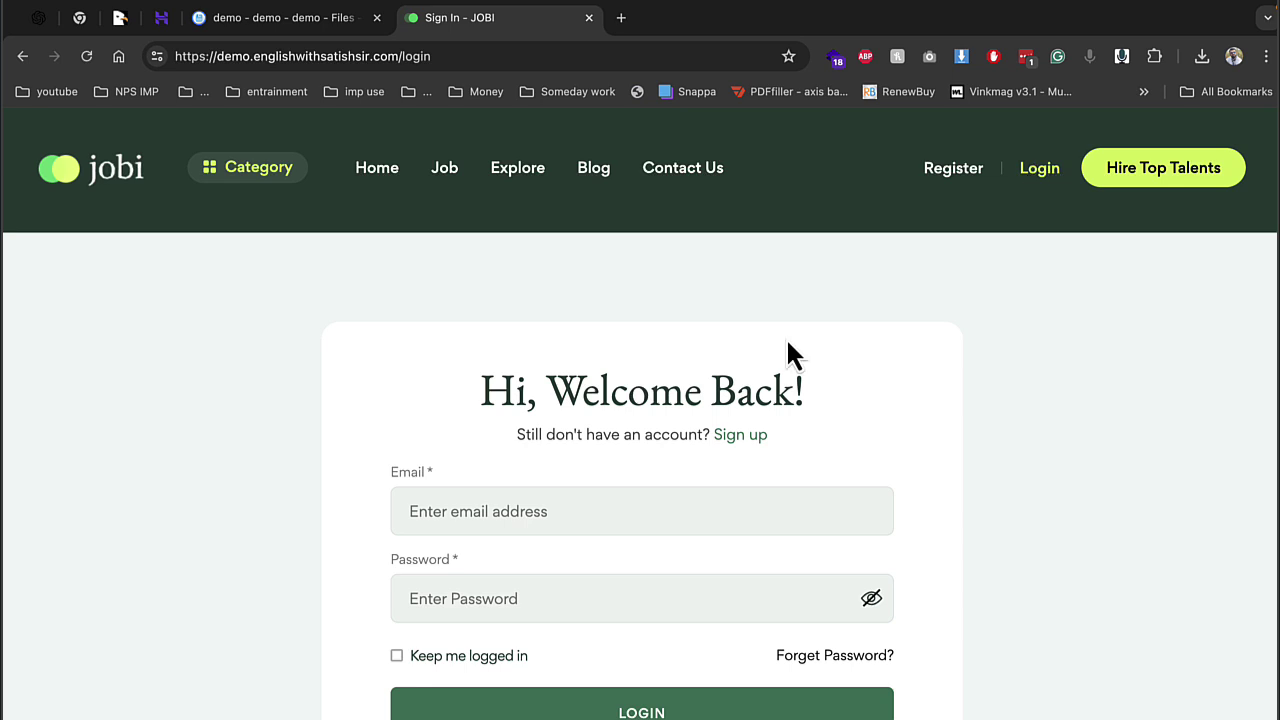
- Sign in with the admin e-mail and password, resubmitting with the corrected password
double_click(619, 505)
text(admin@admin.com)
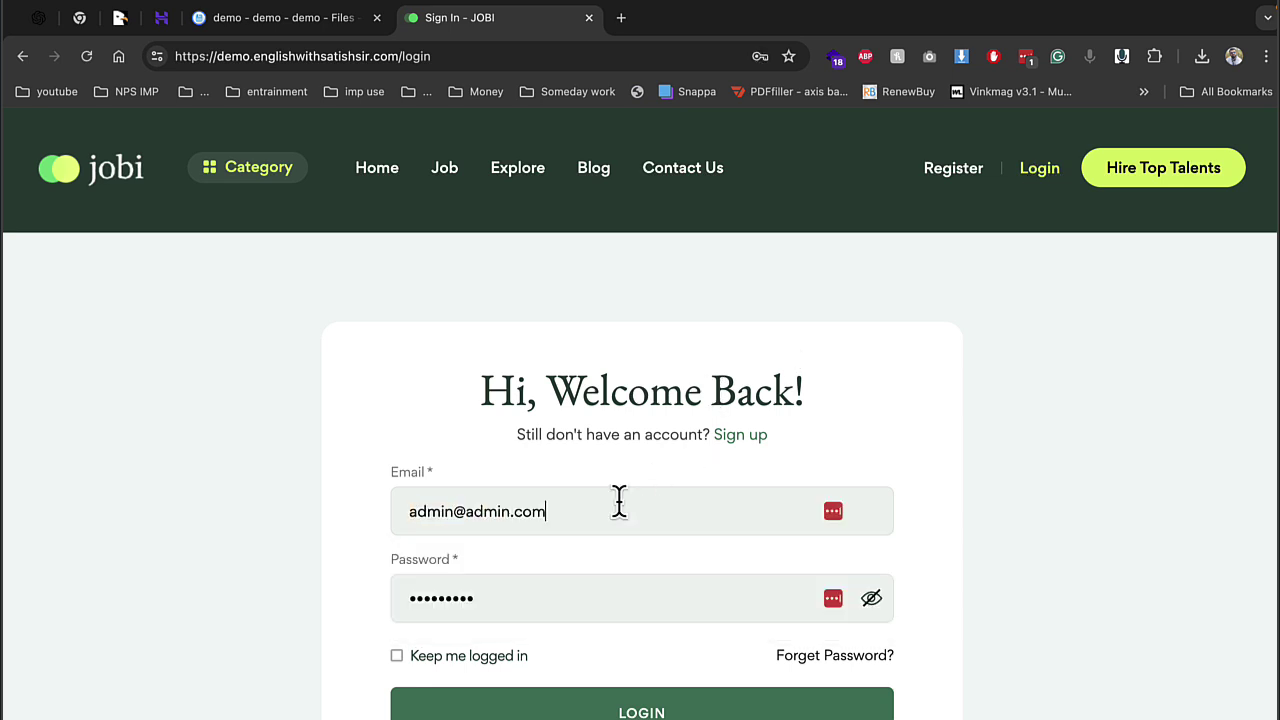
key(Tab)
text(1)
key(super+a)
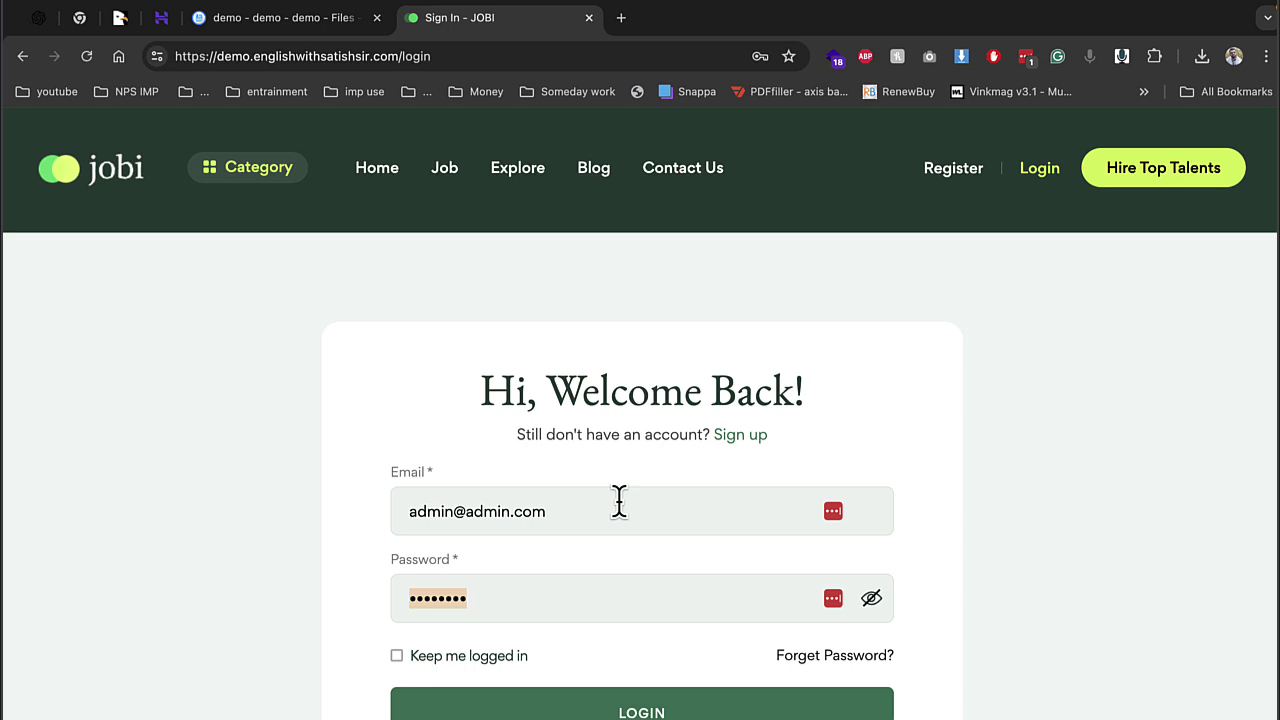
text(12)
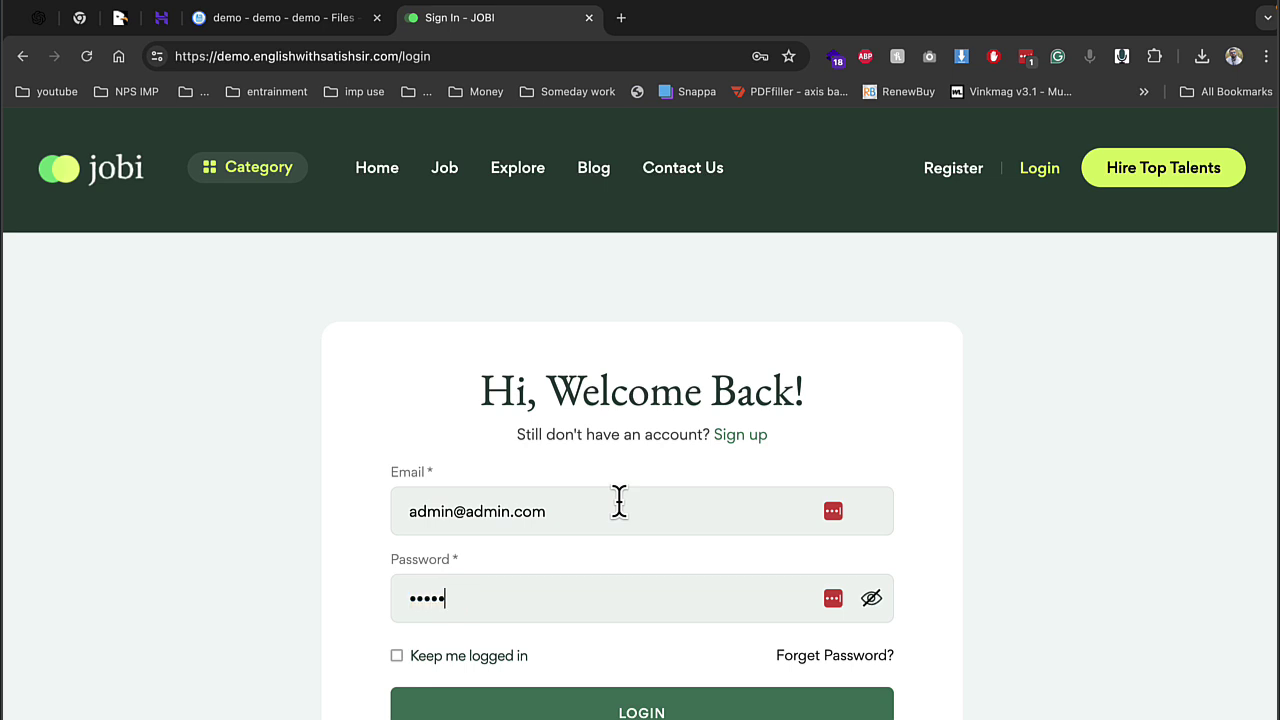
key(Return)
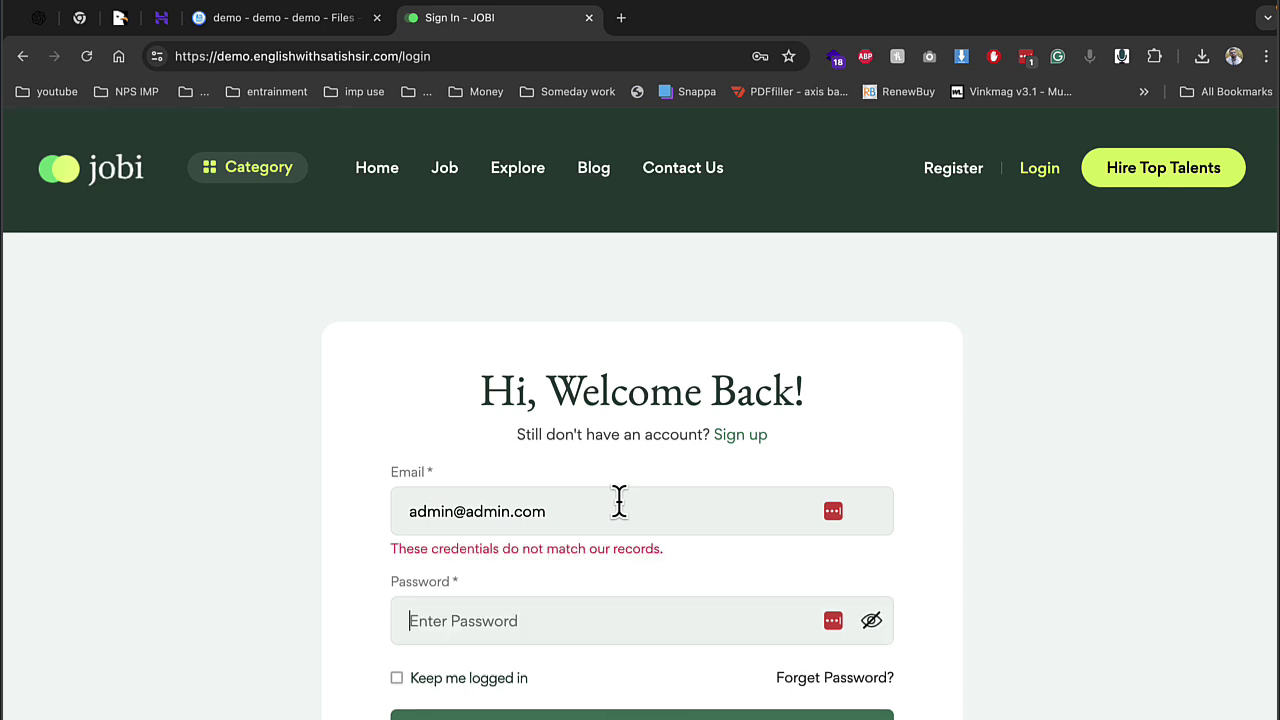
text(1)
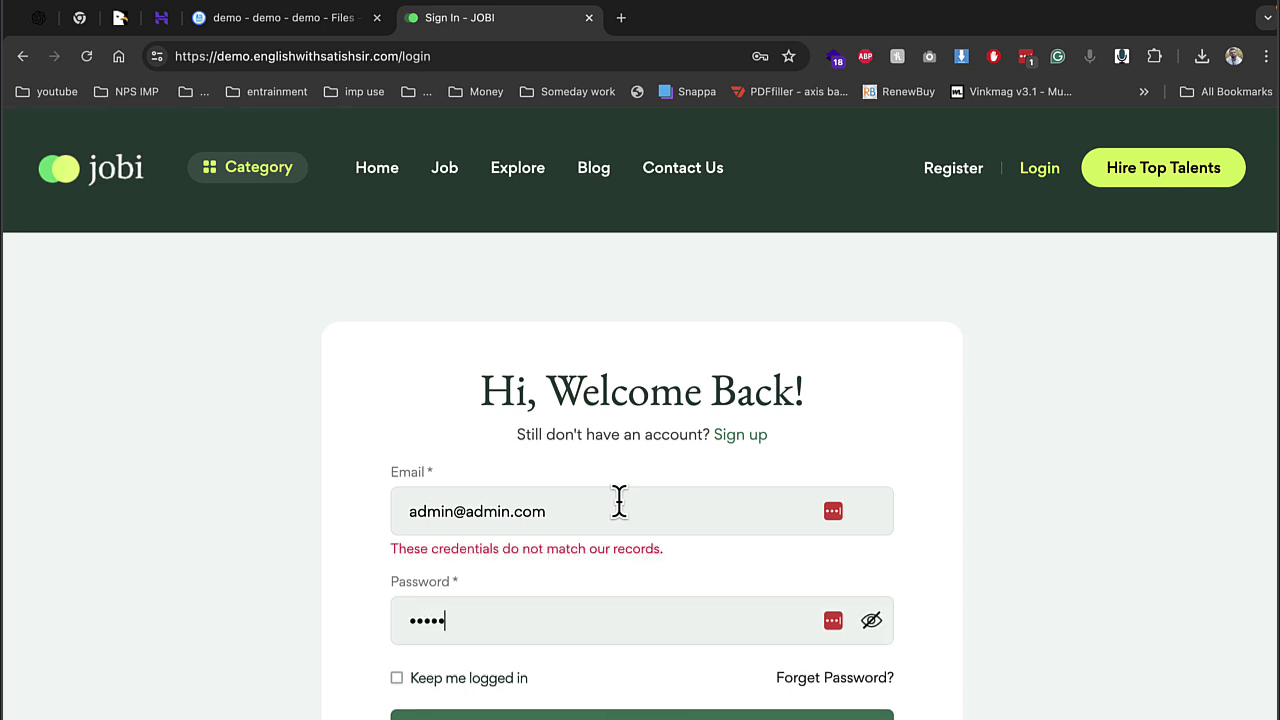
key(Return)
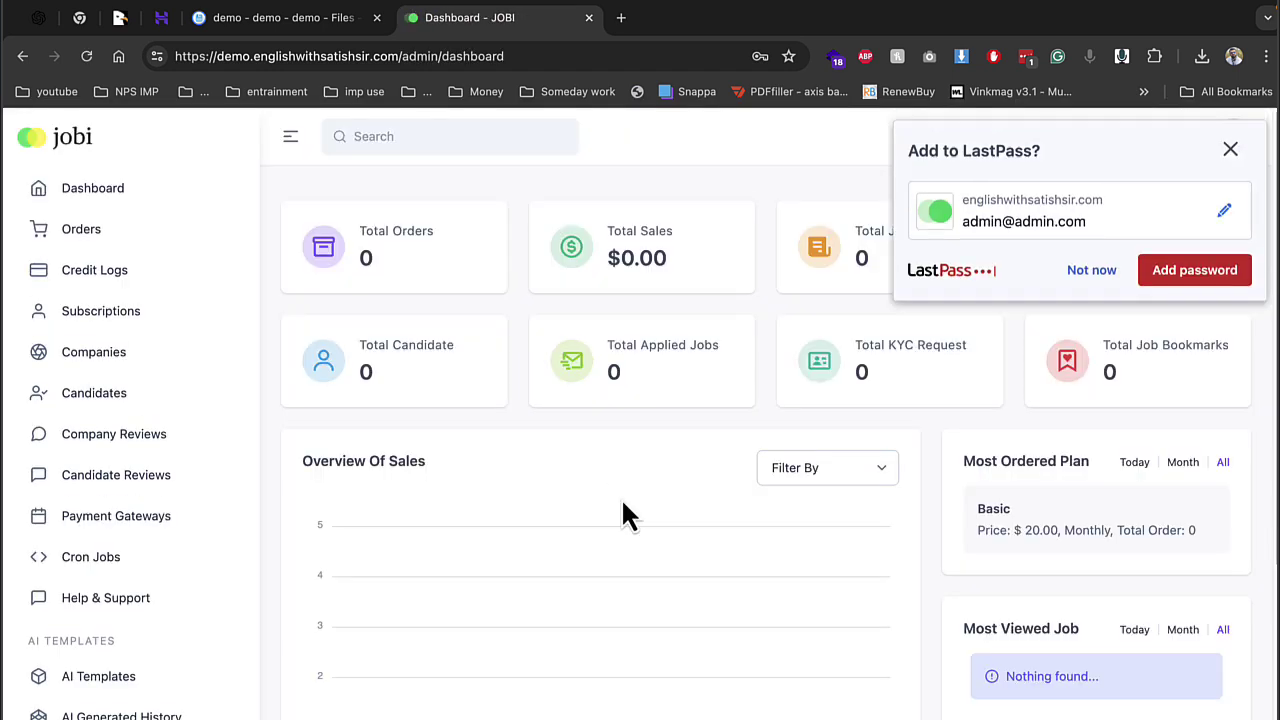
- Dismiss the browser password prompts and open Currency Settings on the Orders page
click(812, 304)
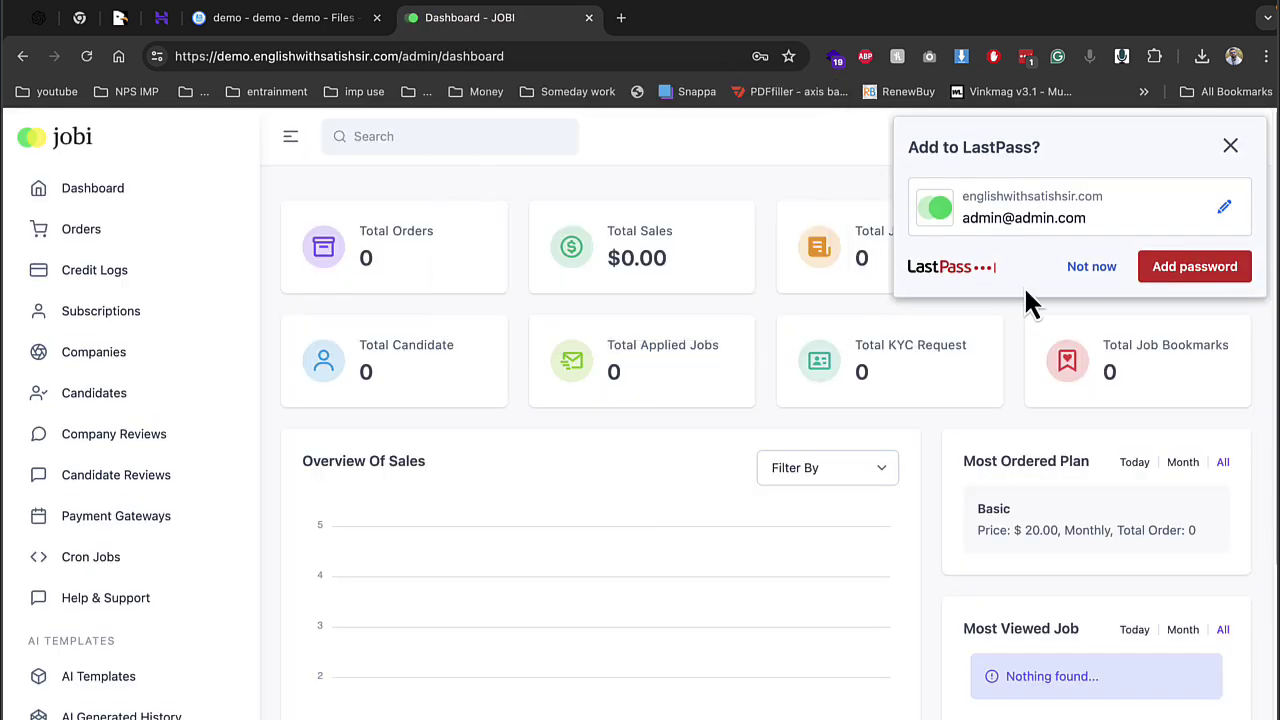
click(1075, 267)
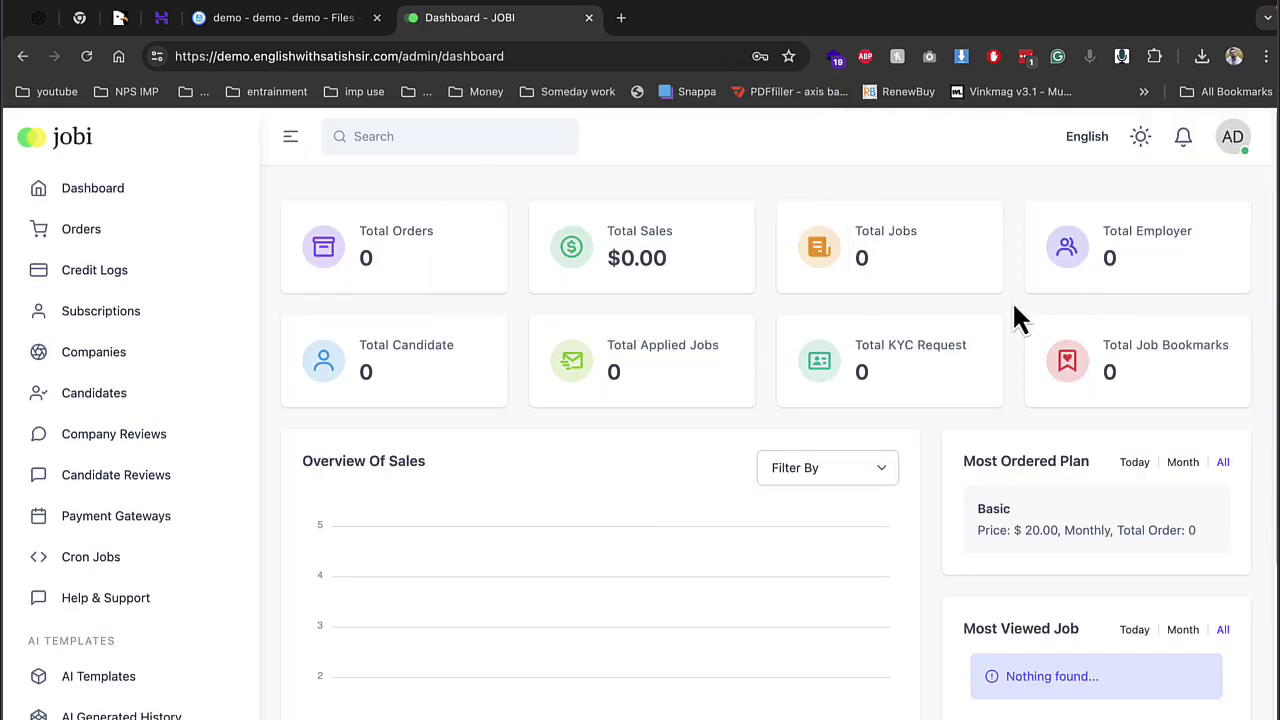
scroll(178, 438, down, 1)
scroll(180, 400, down, 10)
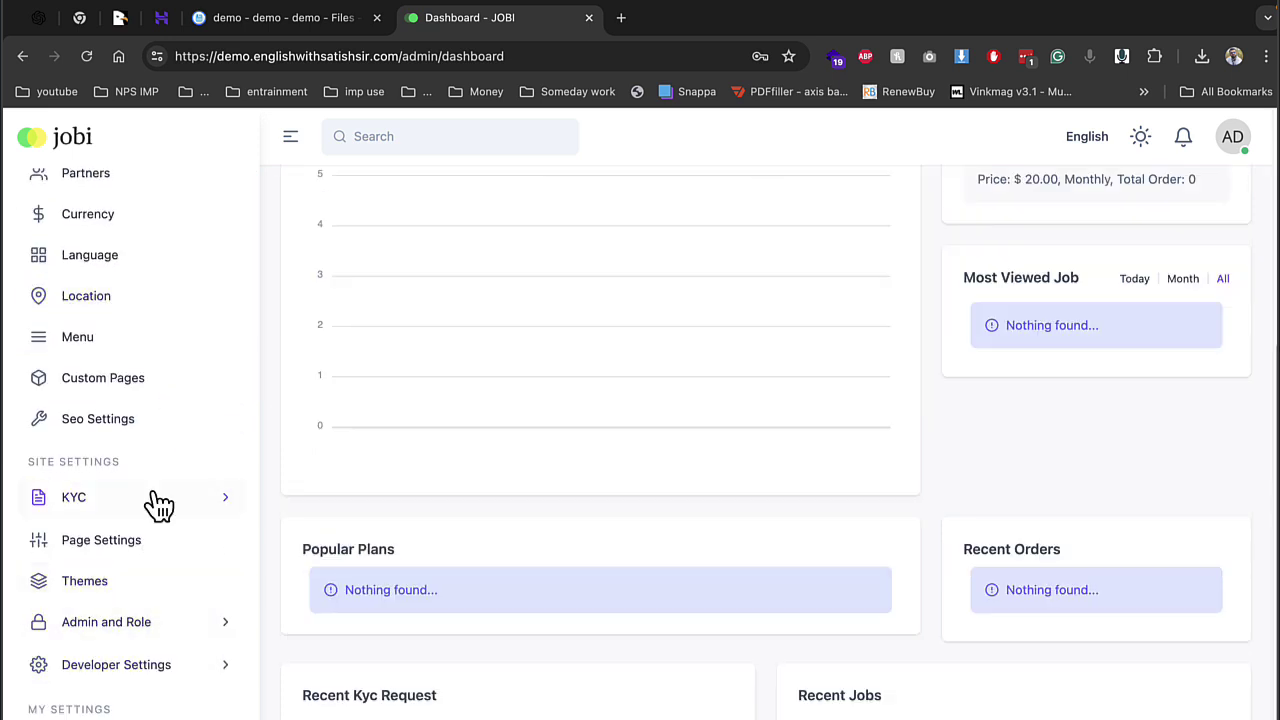
scroll(149, 506, up, 10)
click(143, 242)
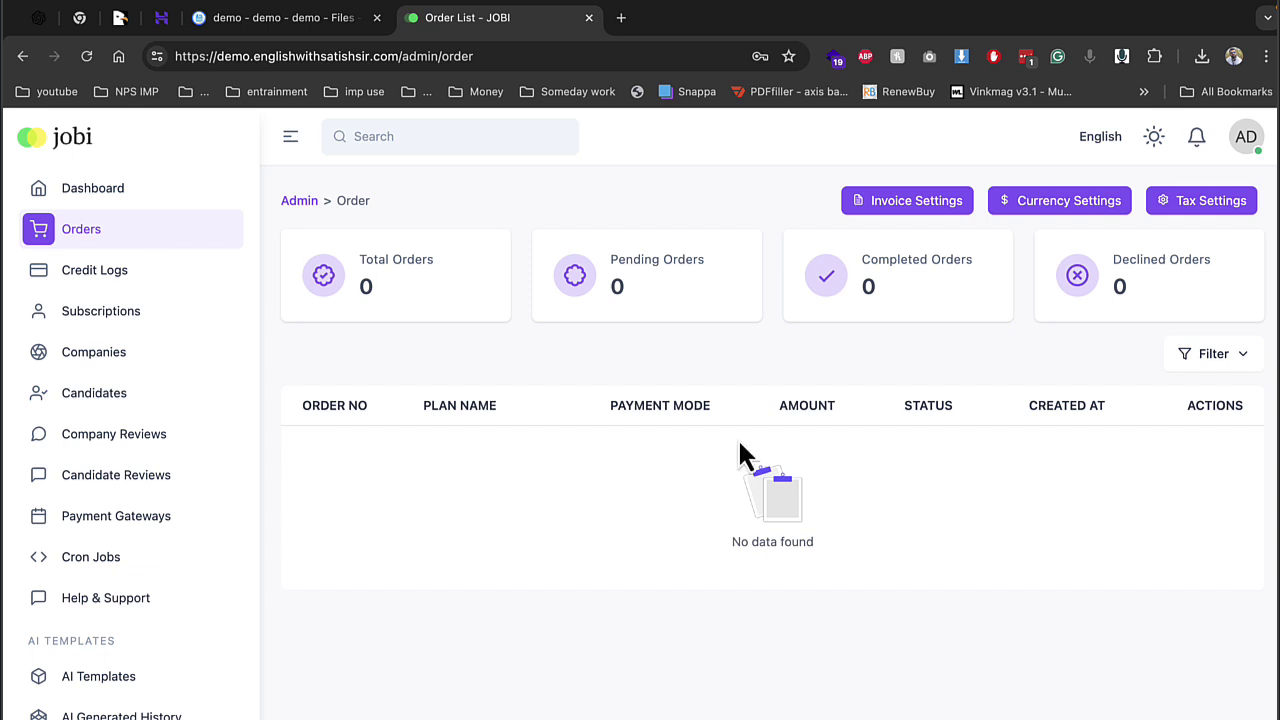
click(1013, 208)
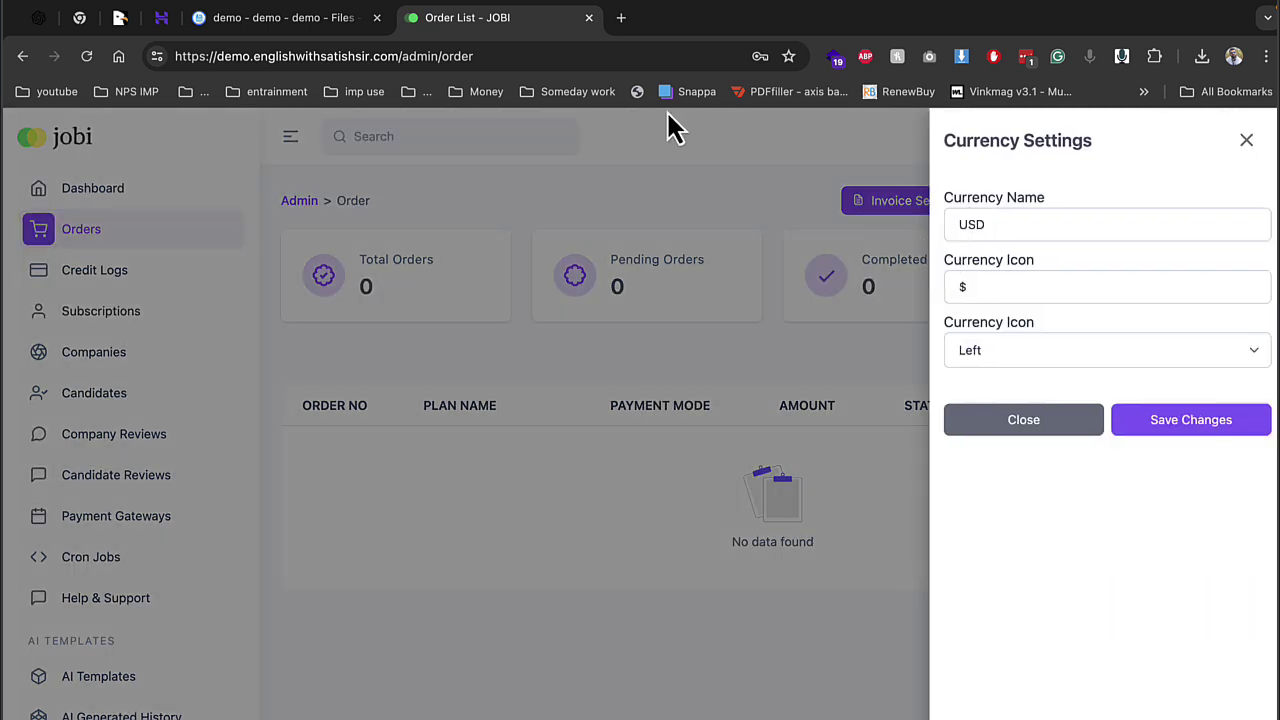
- Search Google for the rupees symbol in a new tab
click(621, 18)
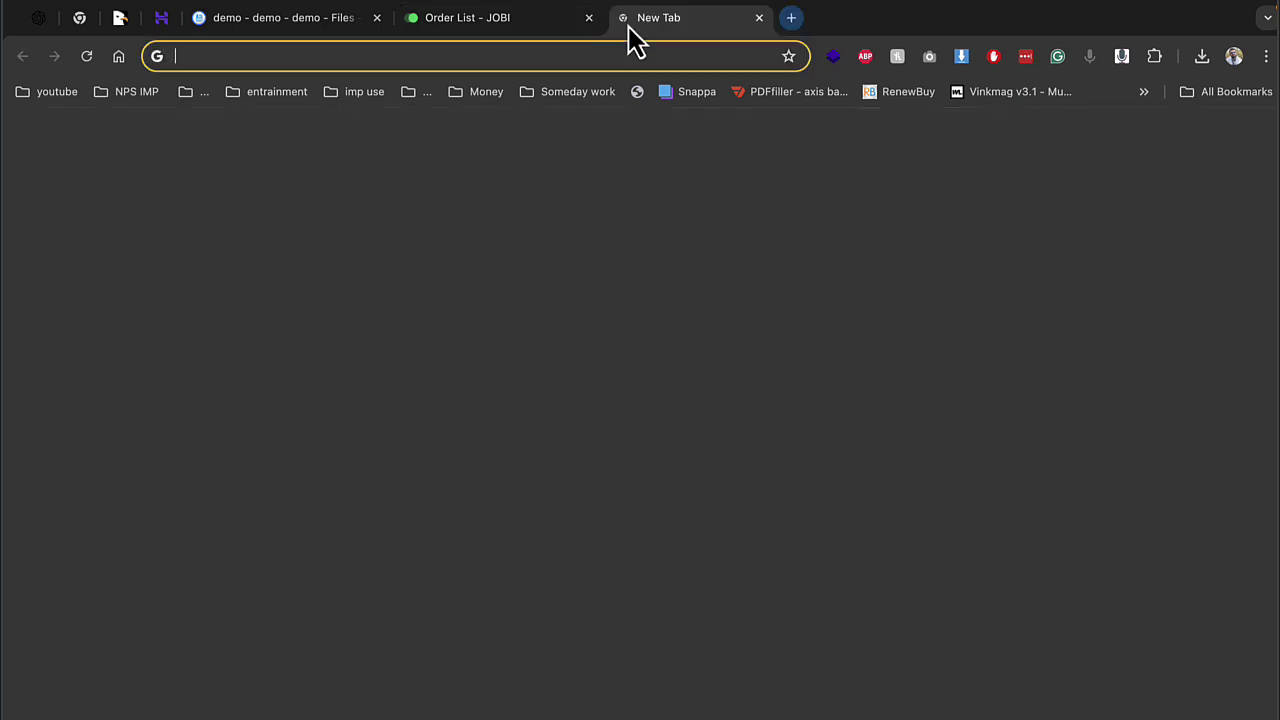
text(ru)
key(Down)
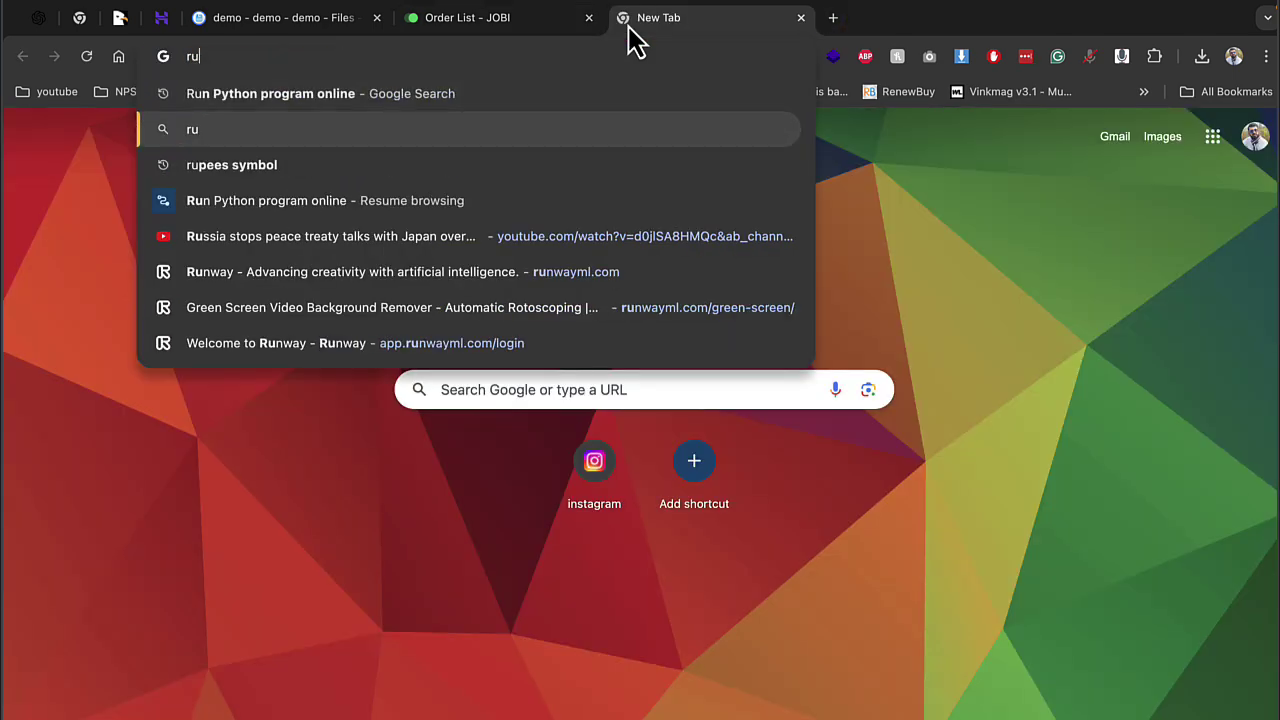
key(Down)
key(Return)
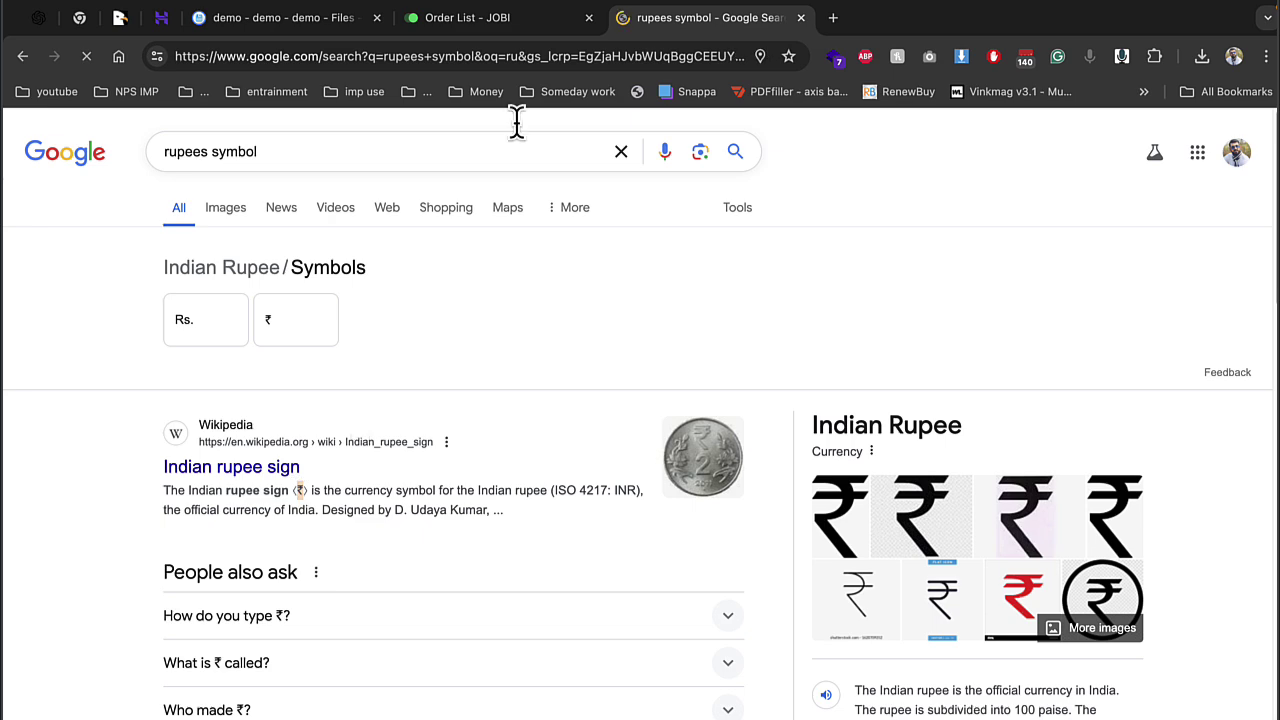
click(505, 20)
- Save ₹ as the currency icon, then open and close Tax Settings
click(986, 287)
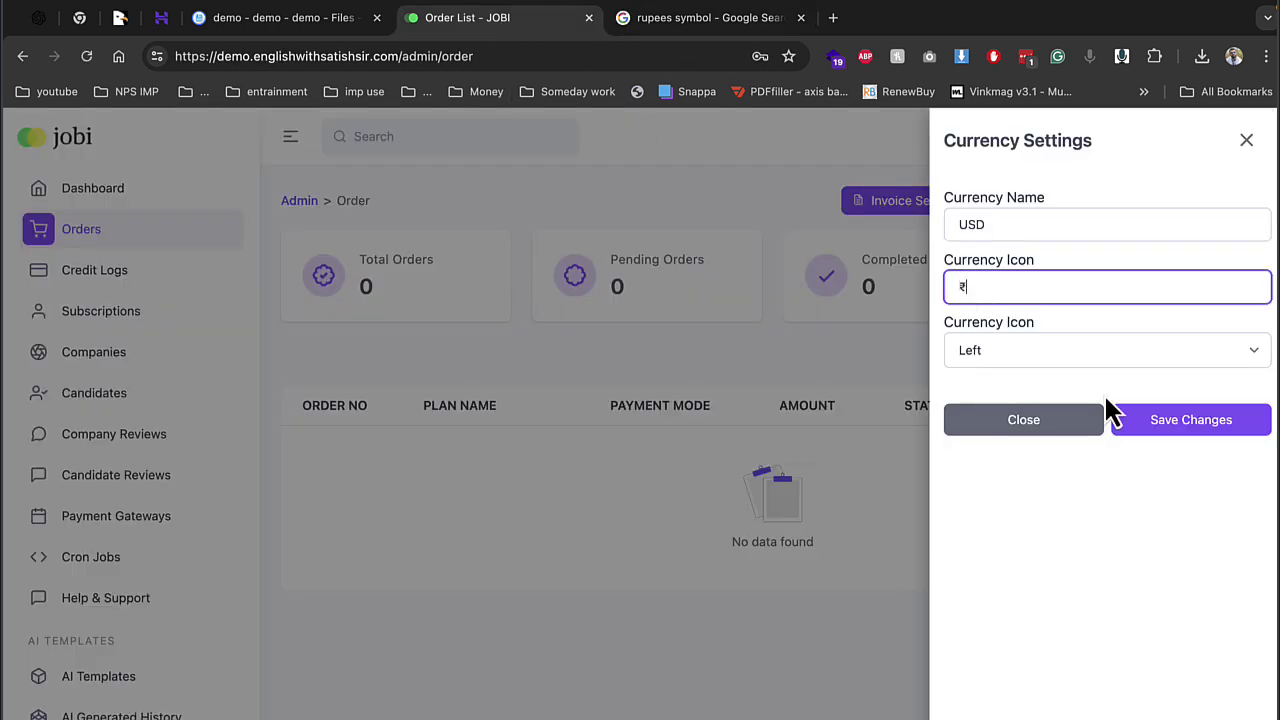
click(1135, 420)
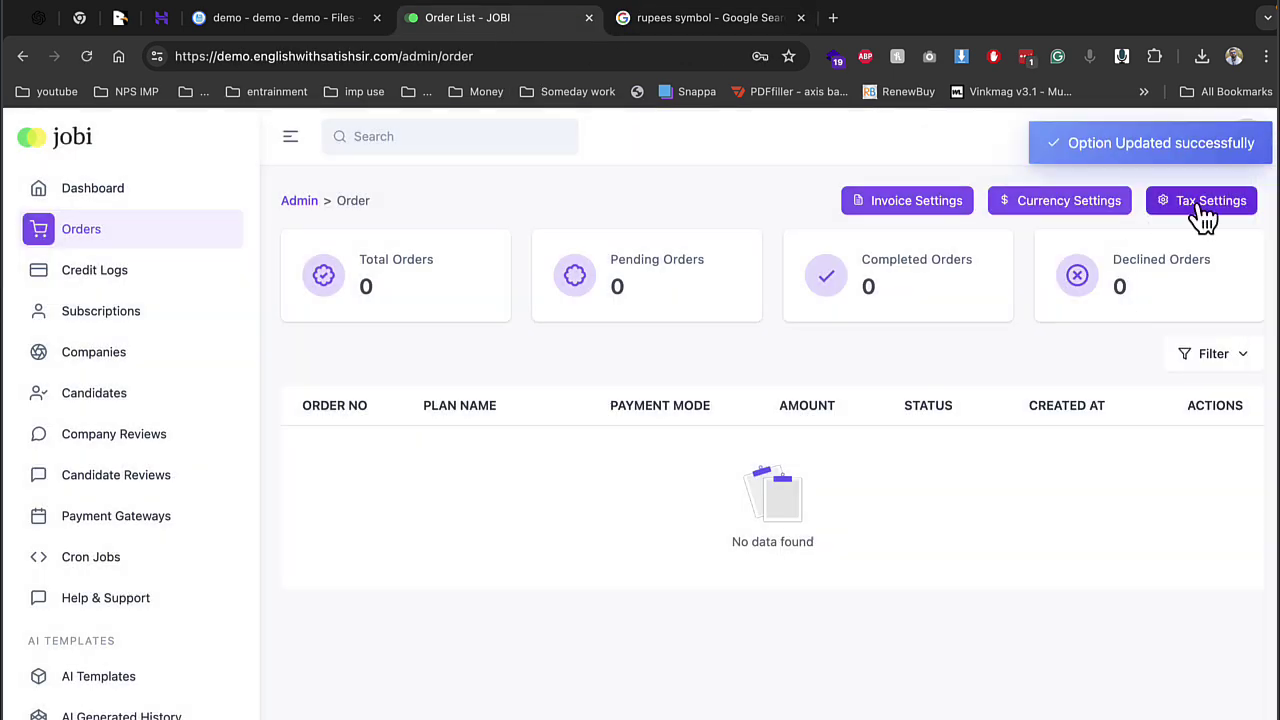
click(1200, 205)
click(1030, 230)
text(1)
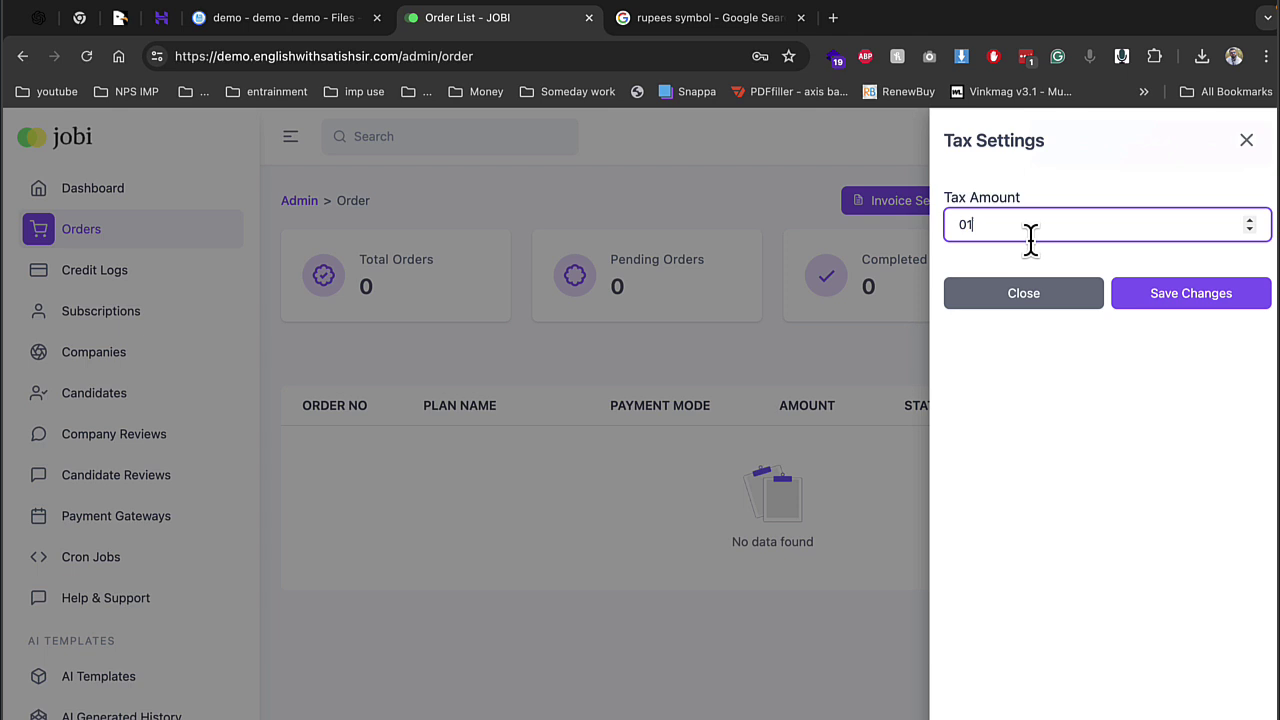
click(1098, 300)
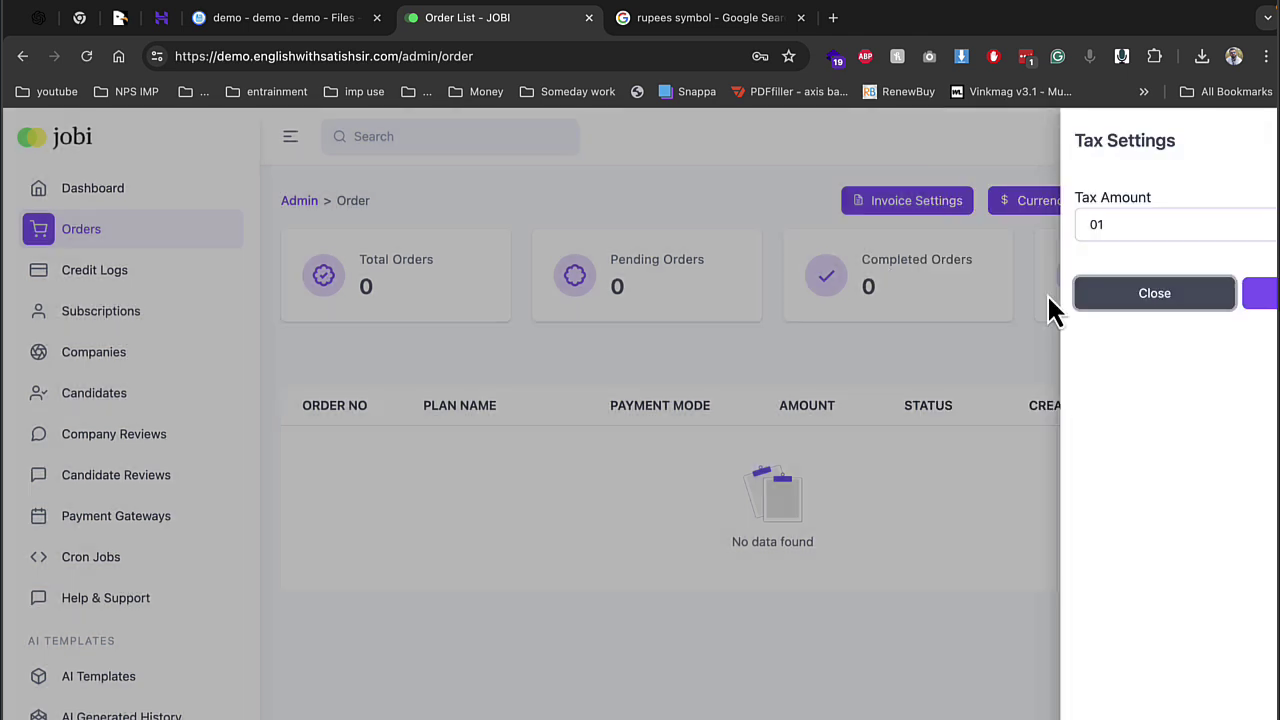
- On Credit Logs, confirm Credit Fee and Word Credit Fee are both 1
click(98, 282)
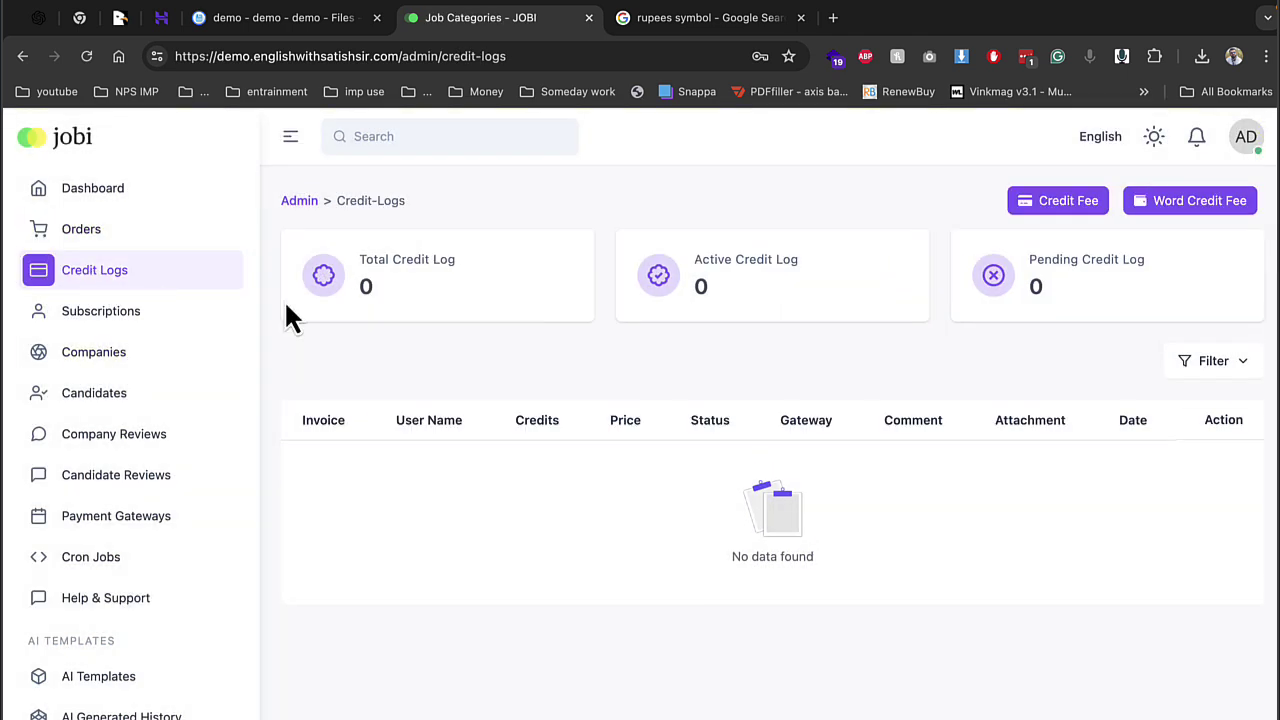
scroll(143, 625, down, 7)
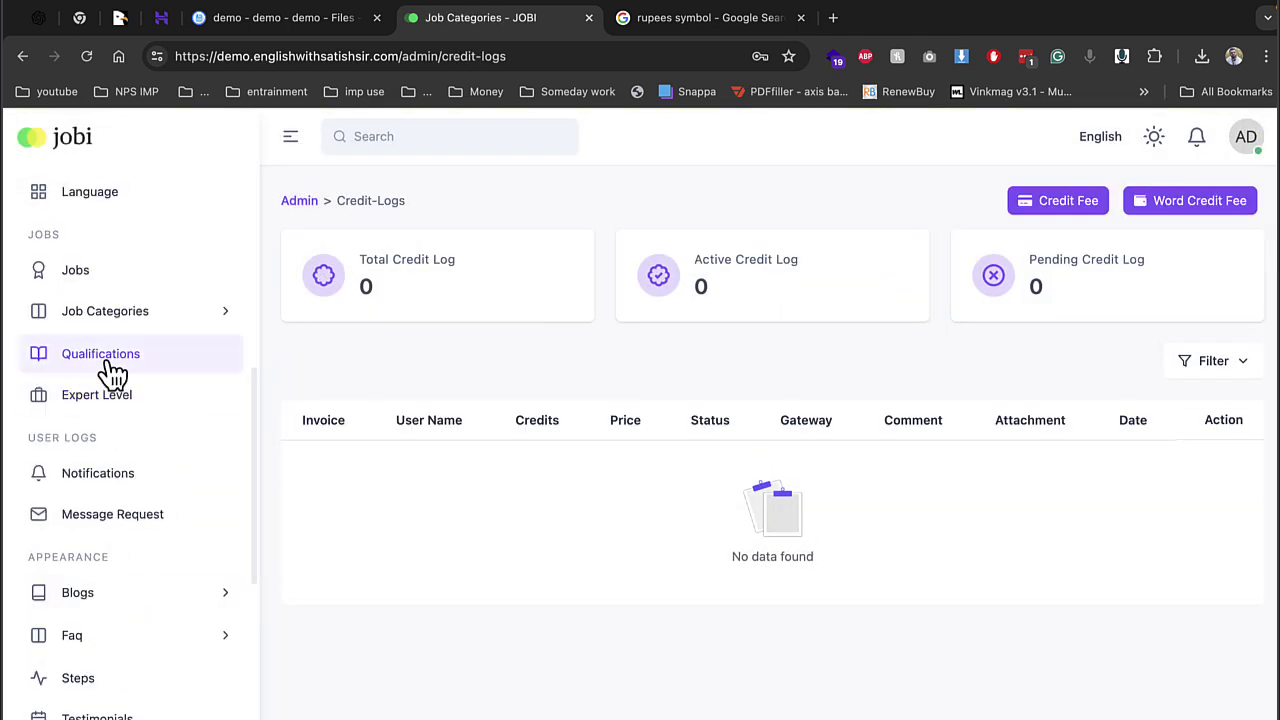
scroll(106, 368, up, 7)
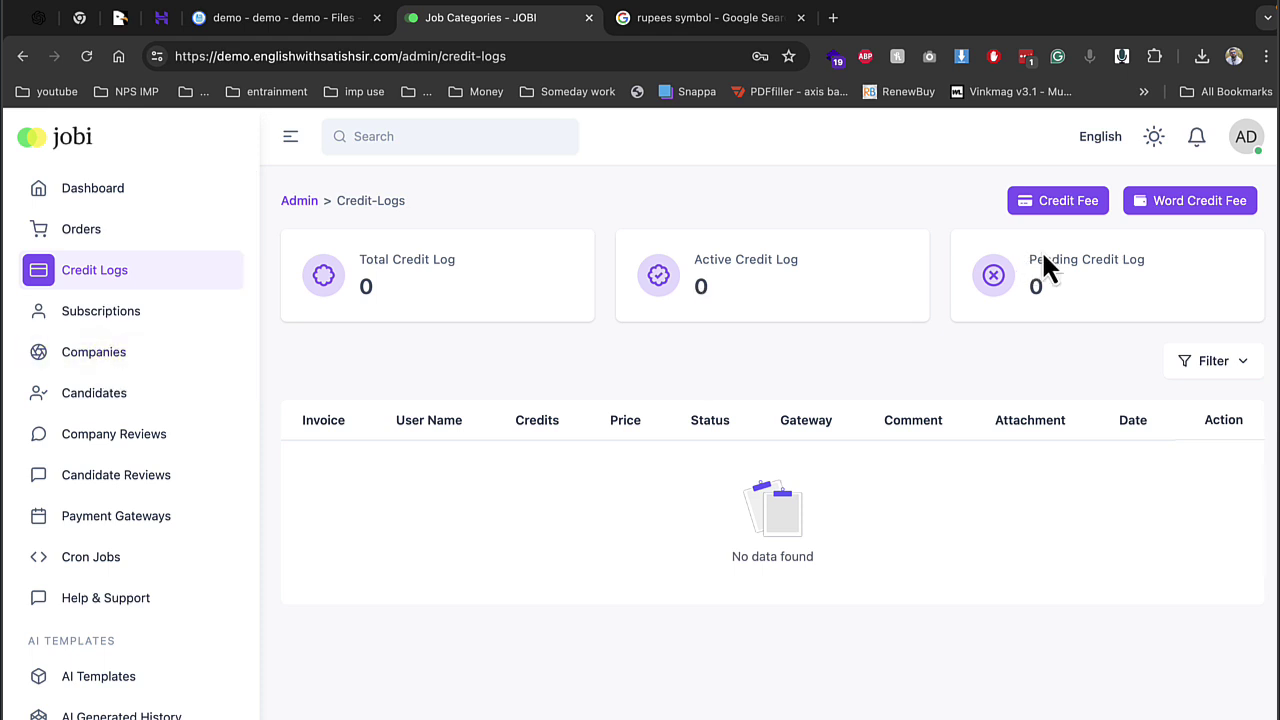
click(1092, 203)
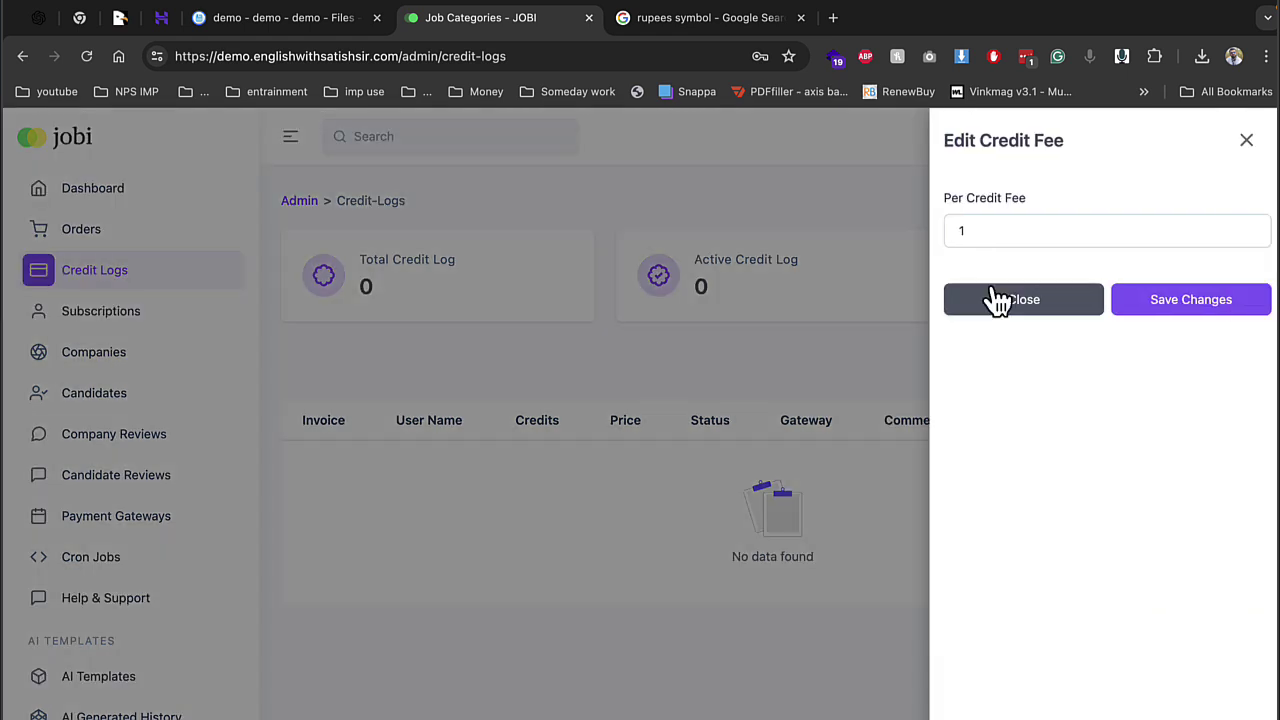
click(1013, 235)
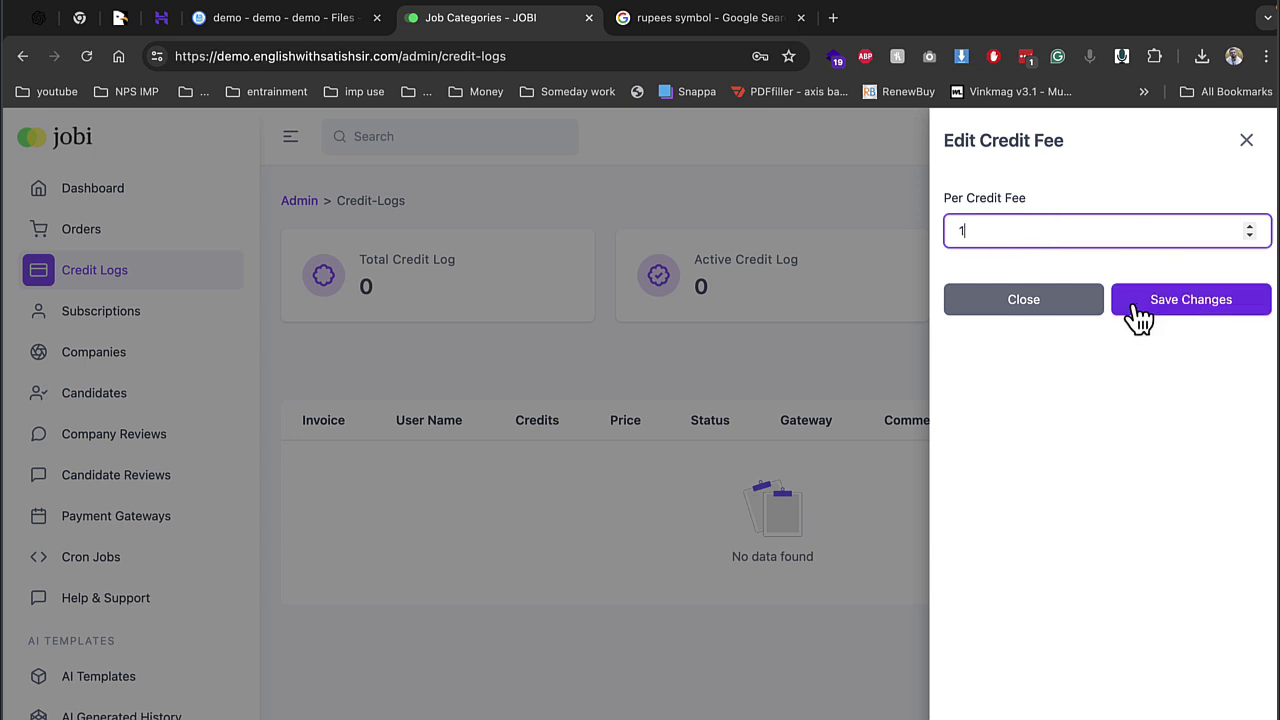
click(1023, 300)
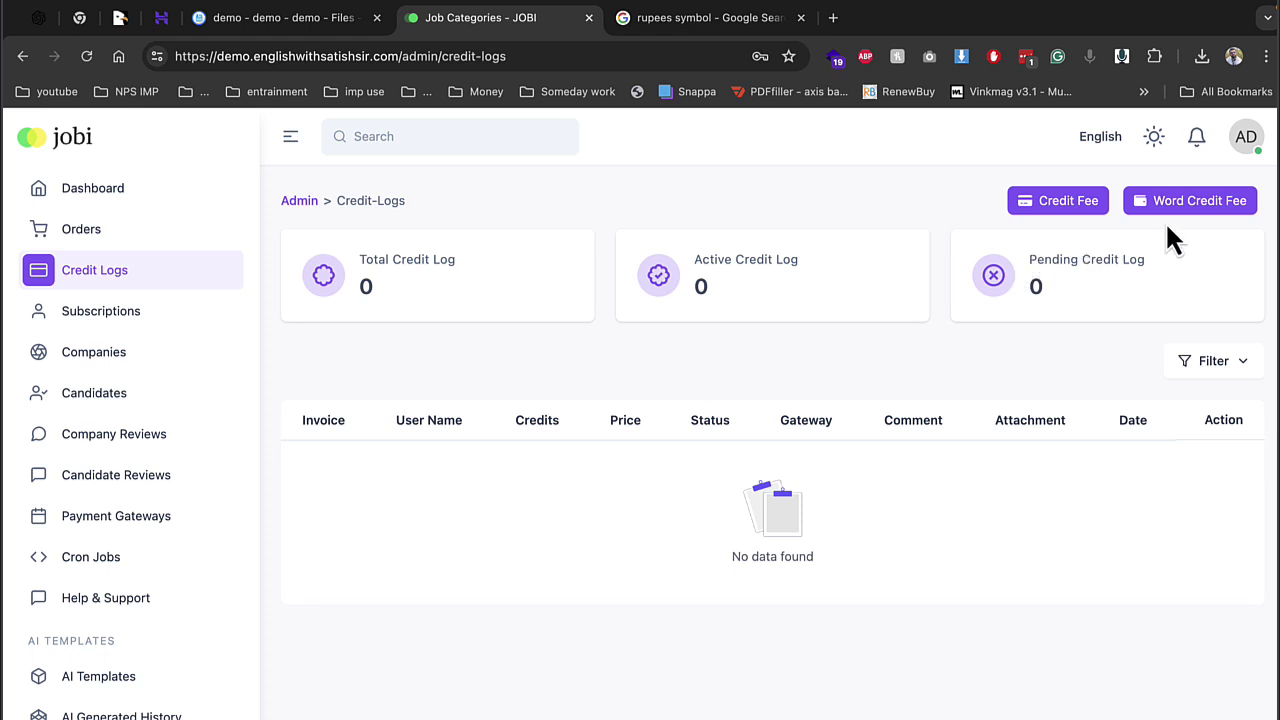
click(1140, 203)
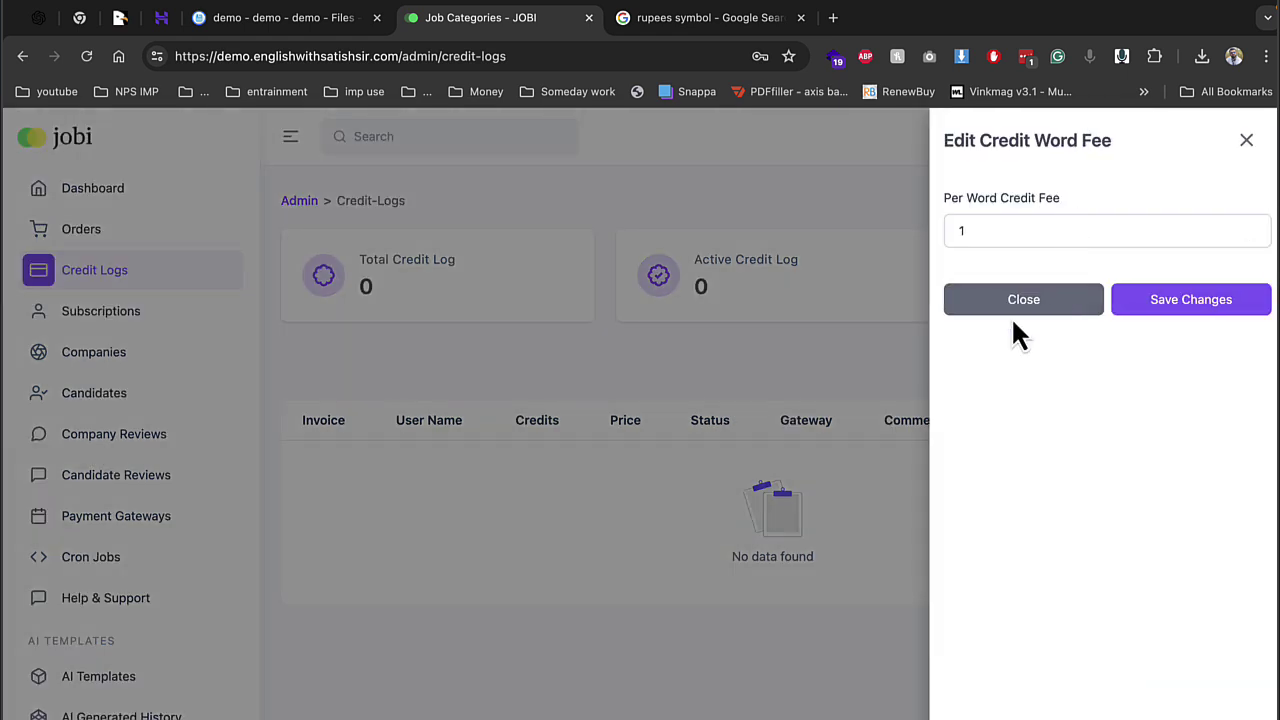
click(1014, 312)
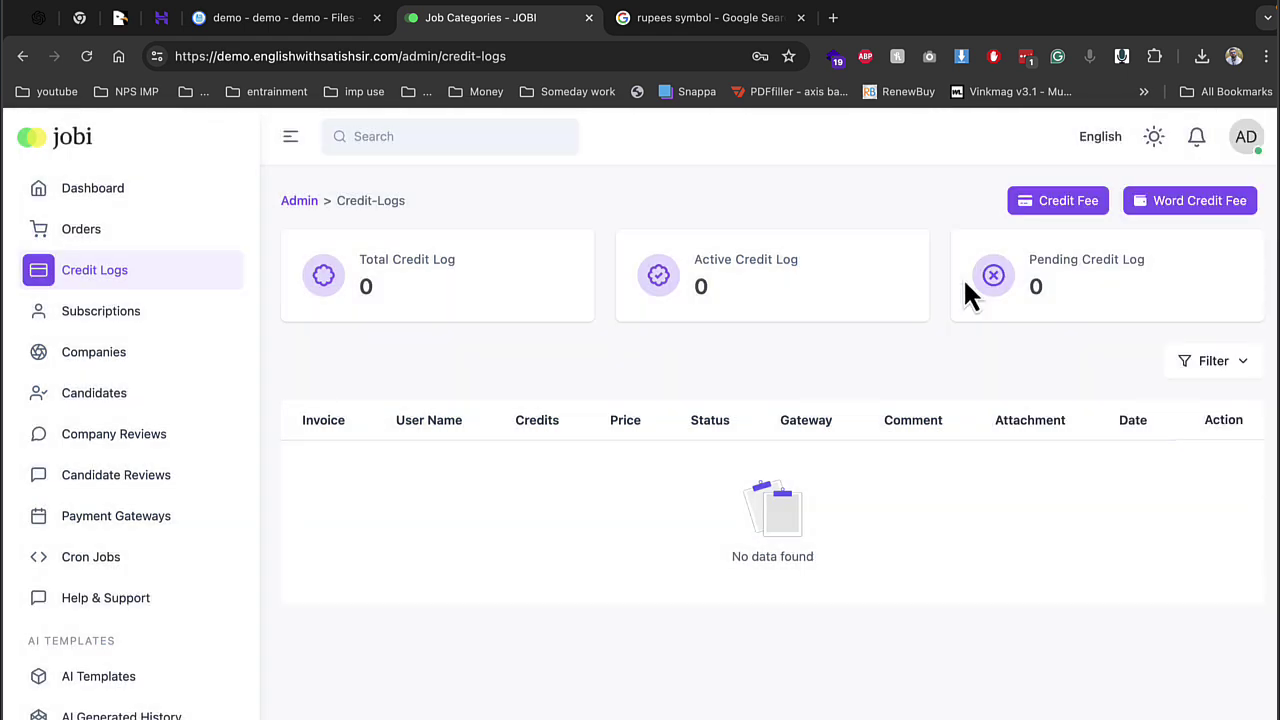
- Open Subscriptions and review the Basic plan's job limit and featured jobs
click(104, 313)
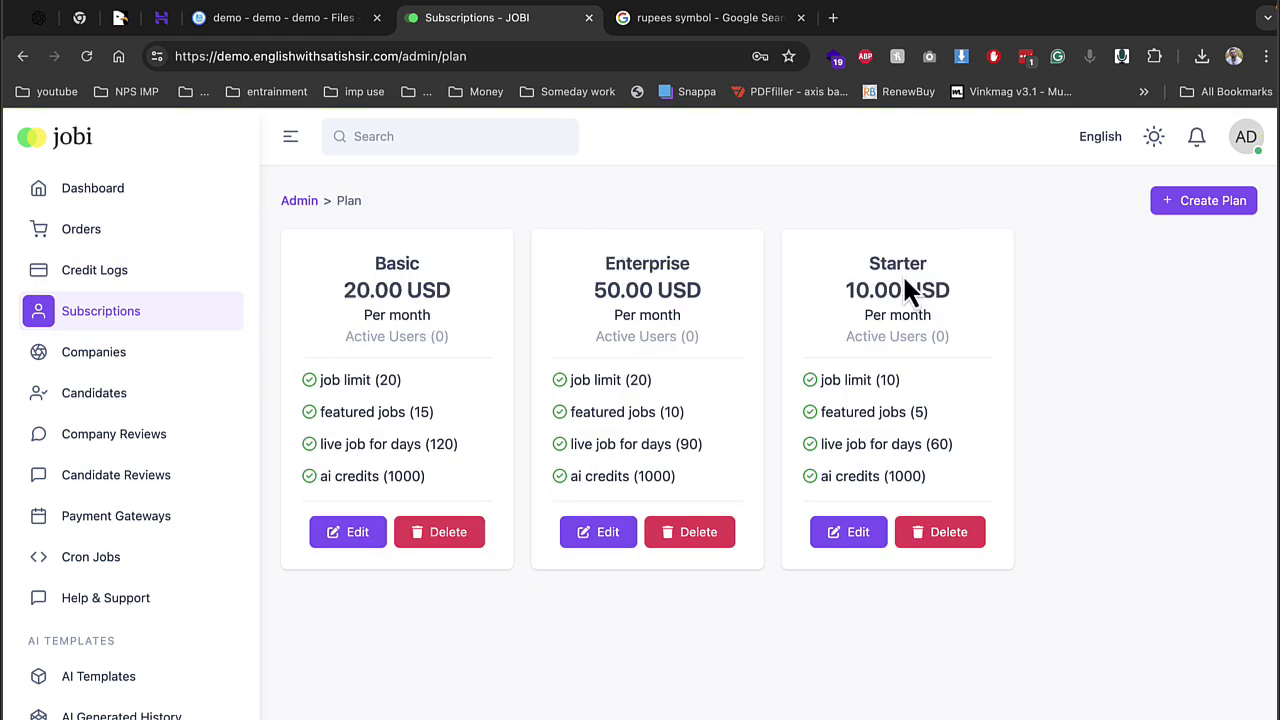
triple_click(337, 378)
drag(321, 412, 423, 476)
click(432, 414)
- Open the Create Plan form, toggle Accept Trial on and off, then dismiss it
click(1171, 210)
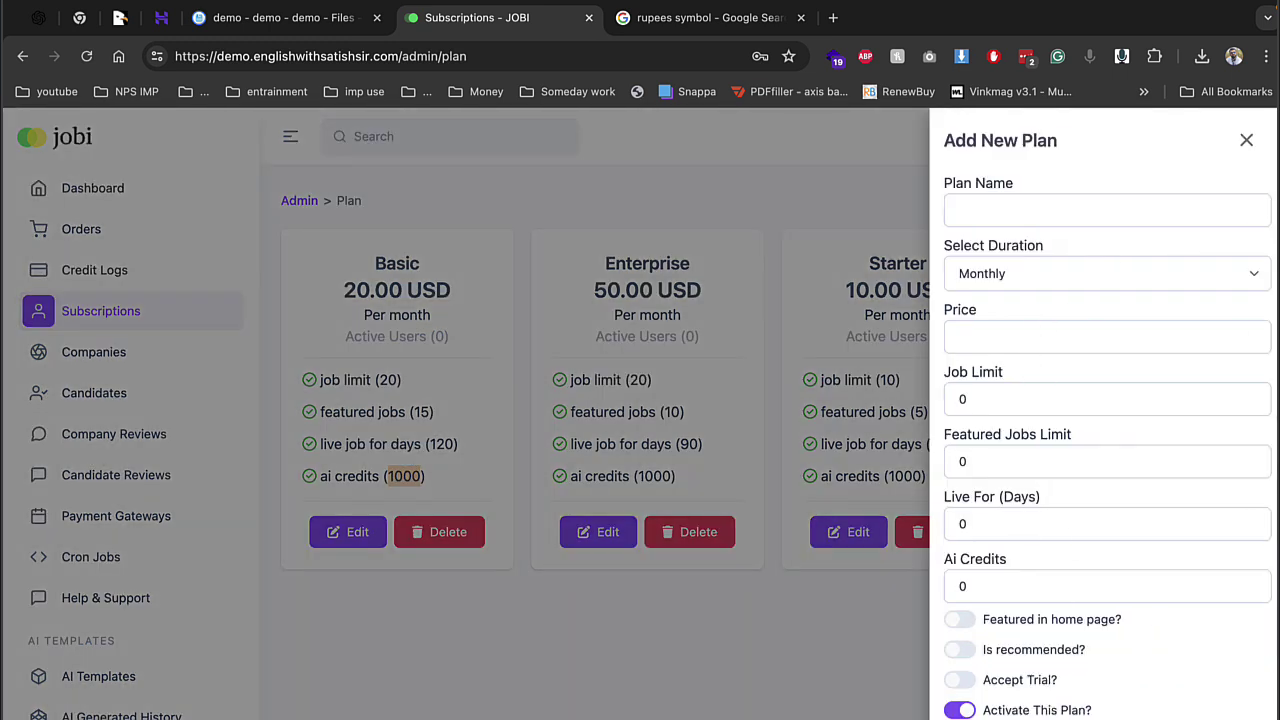
click(979, 690)
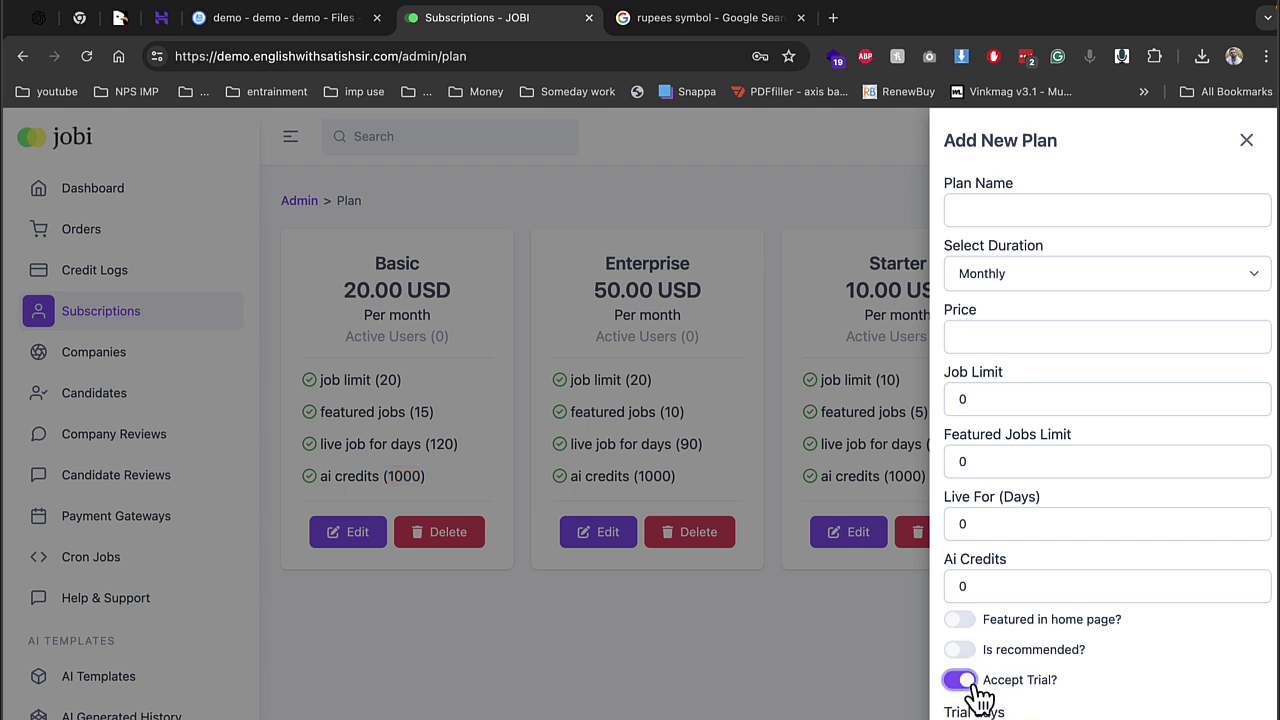
click(979, 691)
key(Escape)
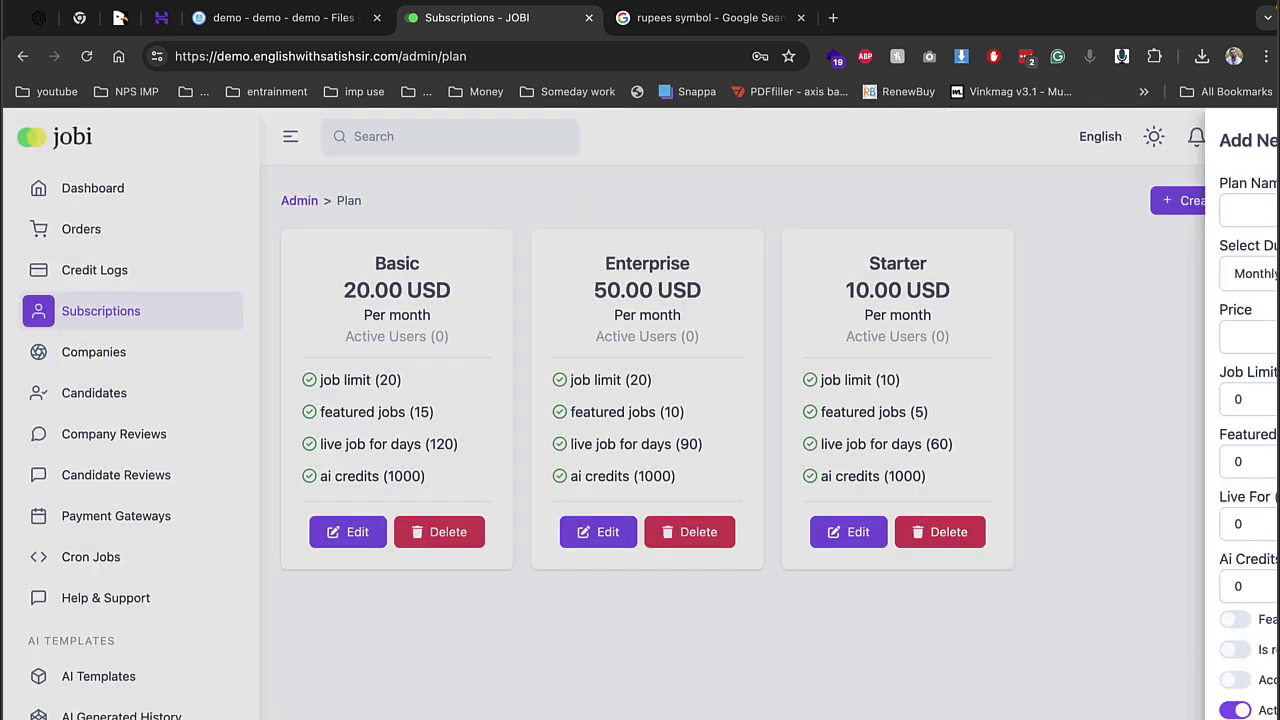
- Browse the Companies, Candidates and Company Reviews pages
click(93, 352)
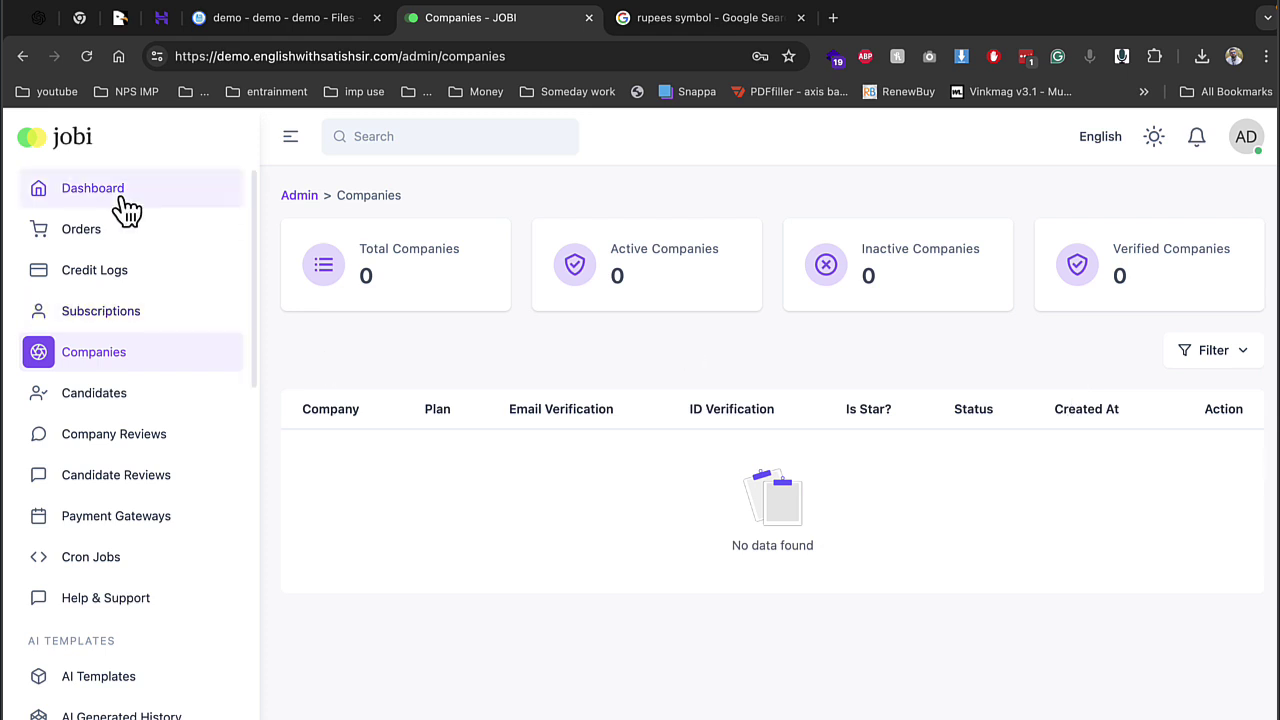
click(150, 318)
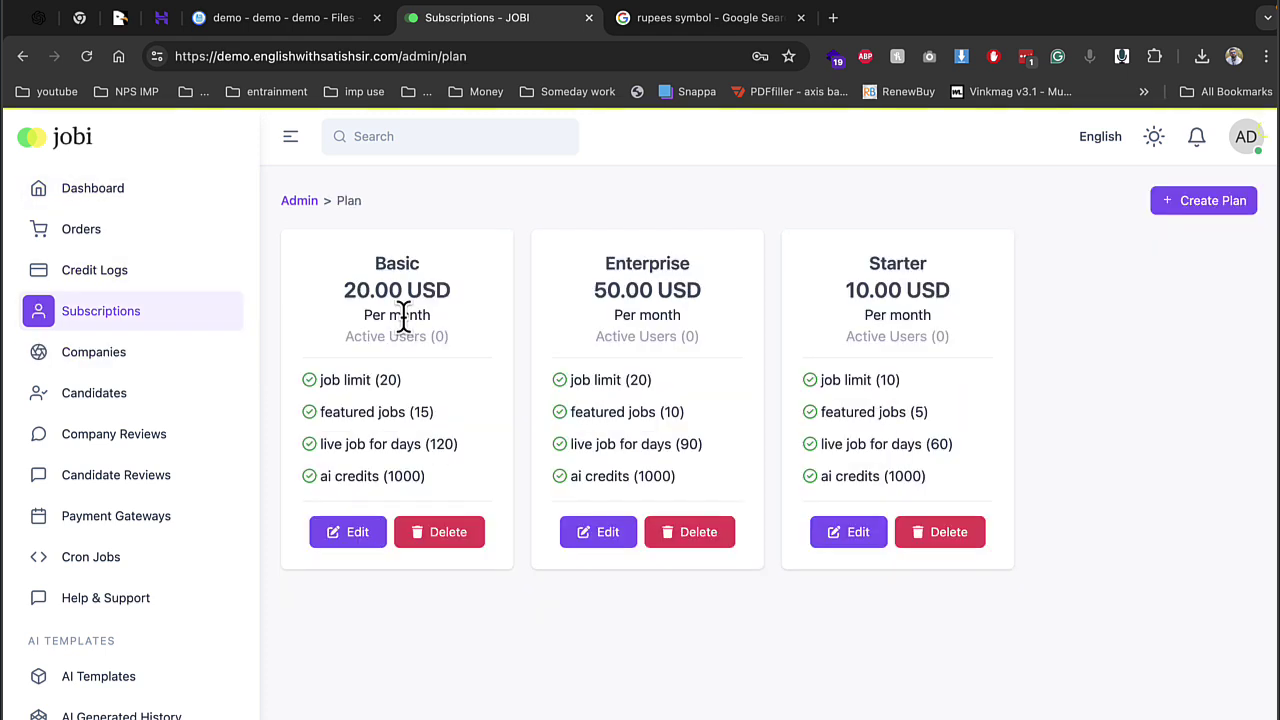
click(100, 354)
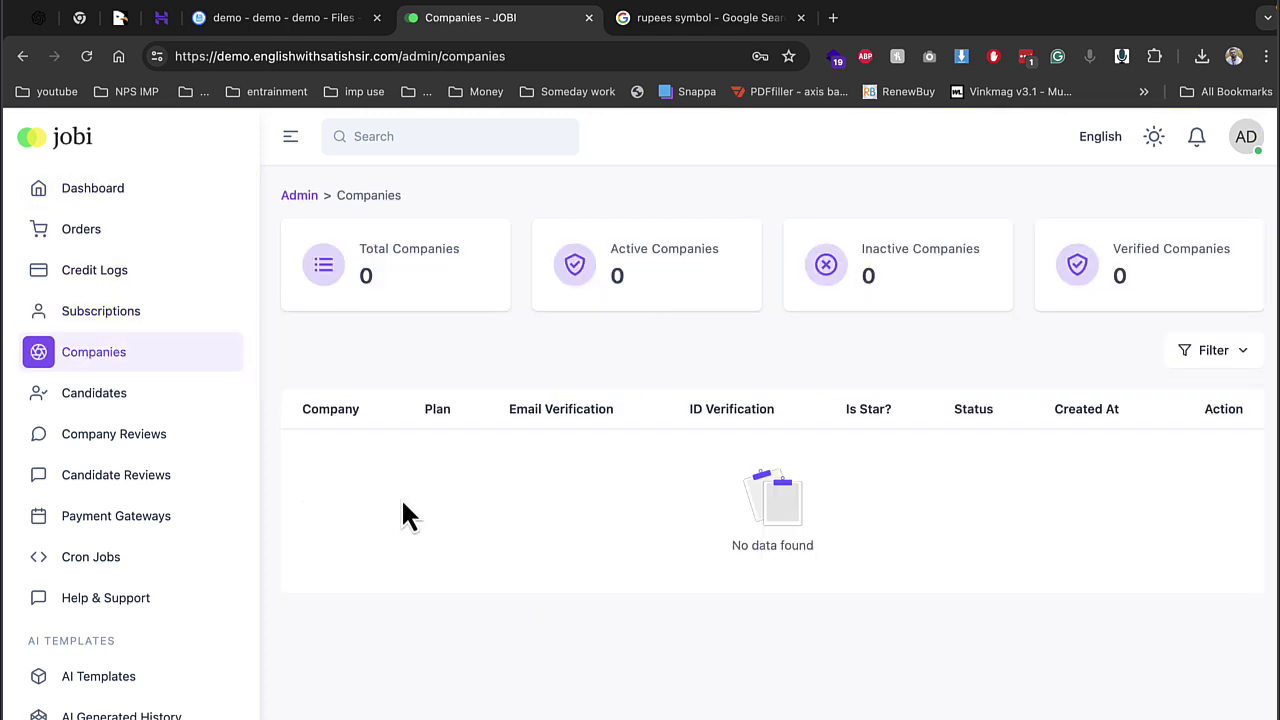
click(146, 398)
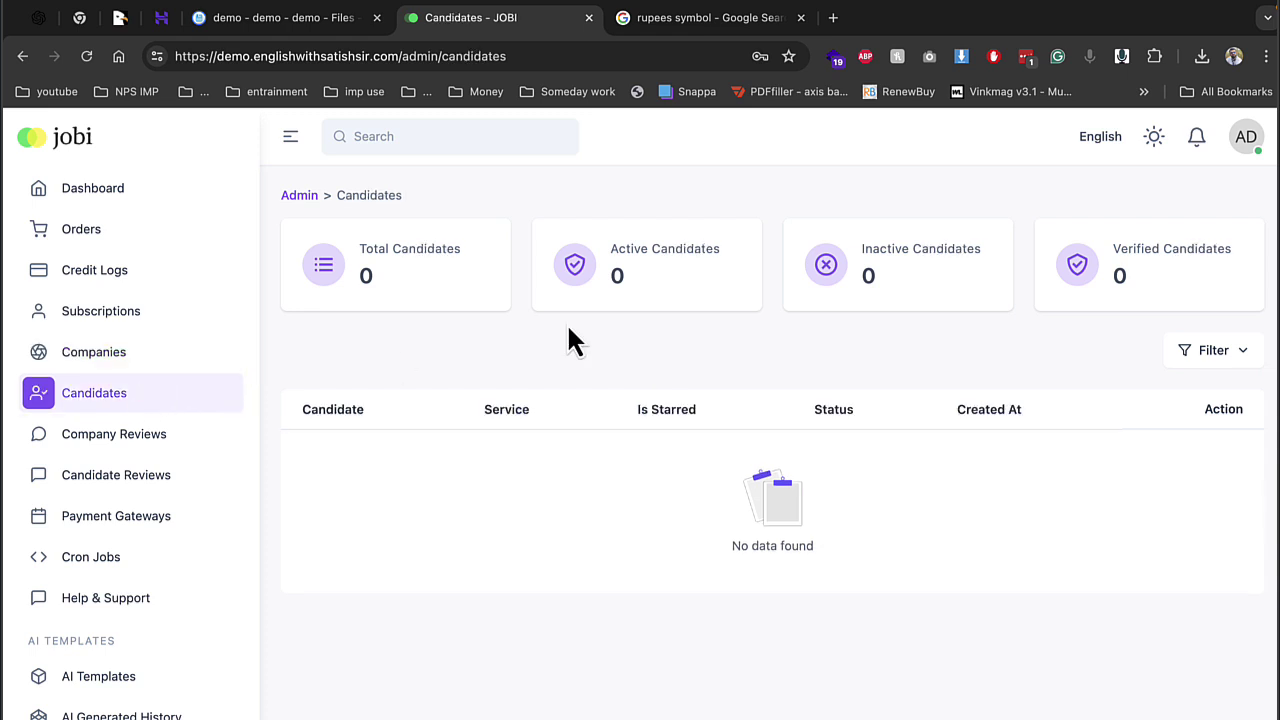
click(129, 437)
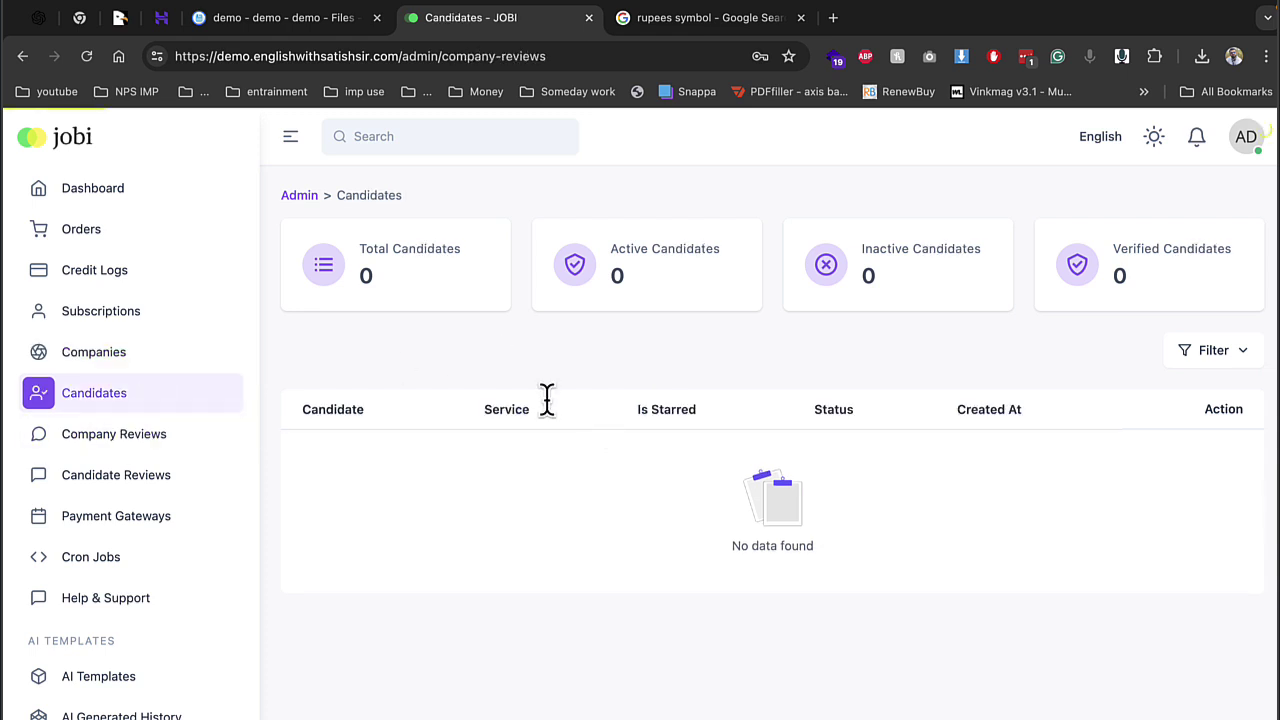
- Start a manual payment gateway named 'Bank' with INR currency
click(180, 518)
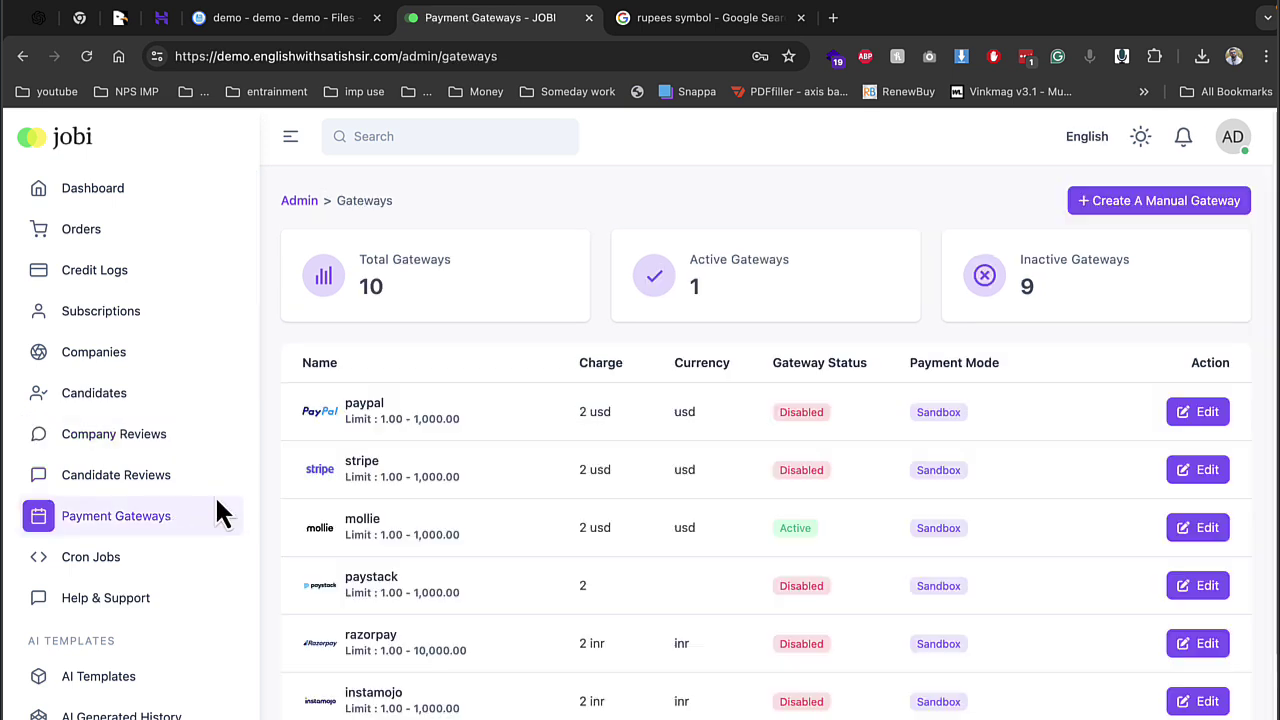
scroll(474, 430, down, 2)
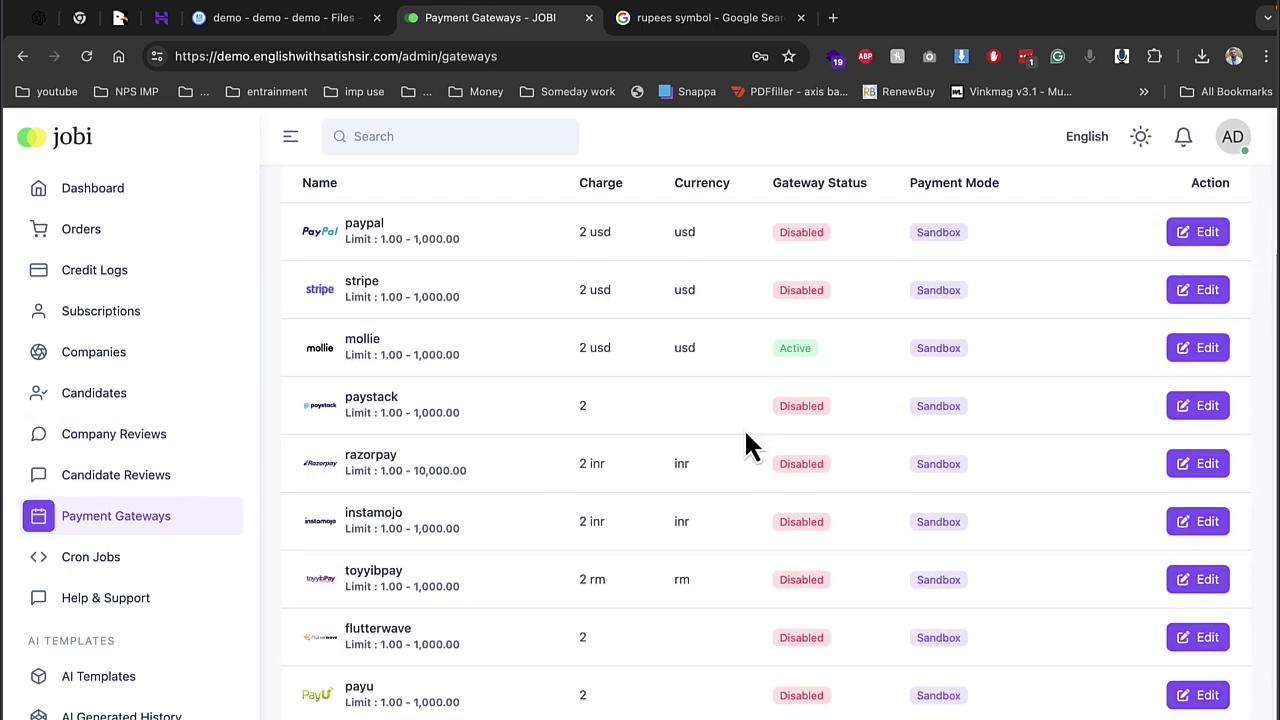
scroll(746, 432, up, 2)
click(1134, 205)
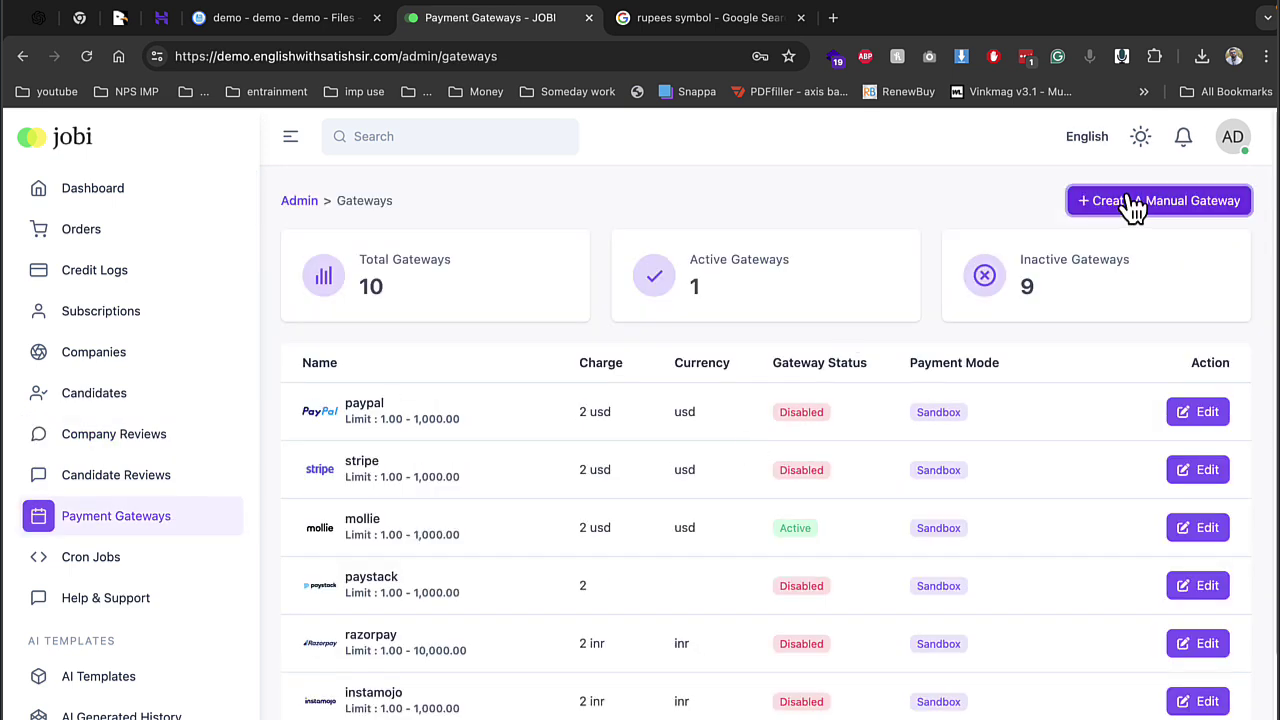
click(919, 300)
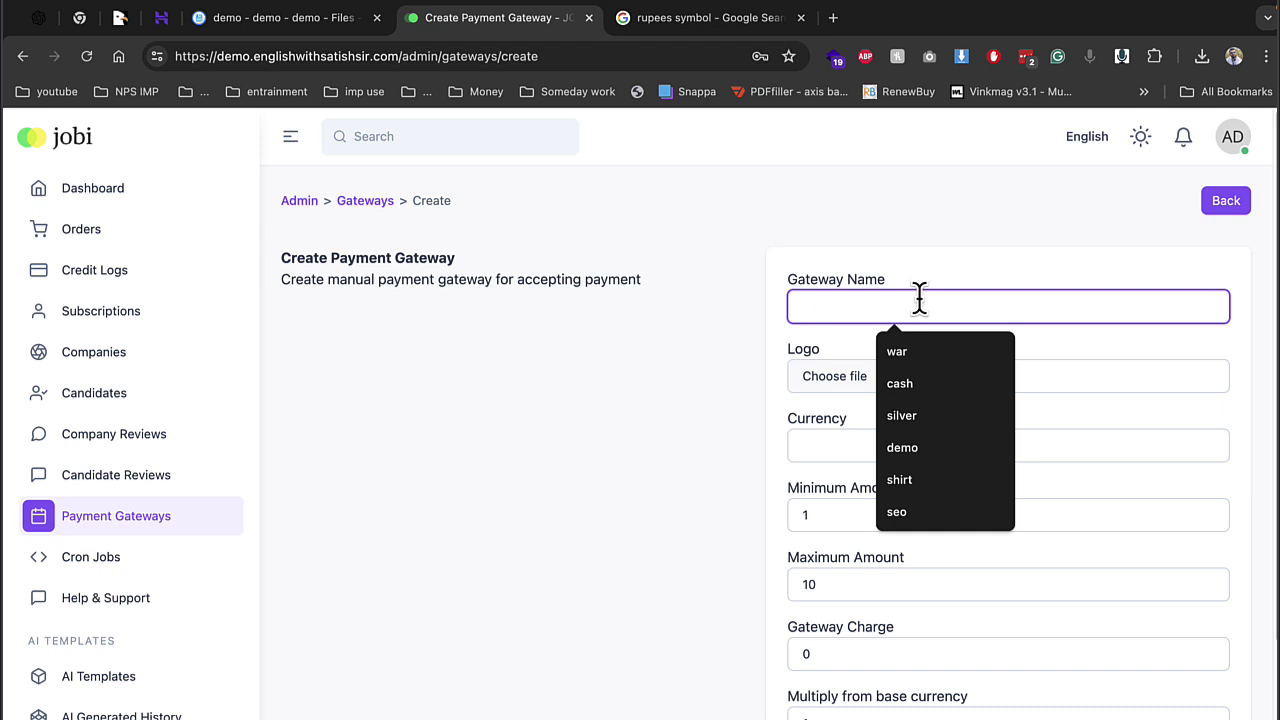
text(Bank)
key(Tab)
key(Tab)
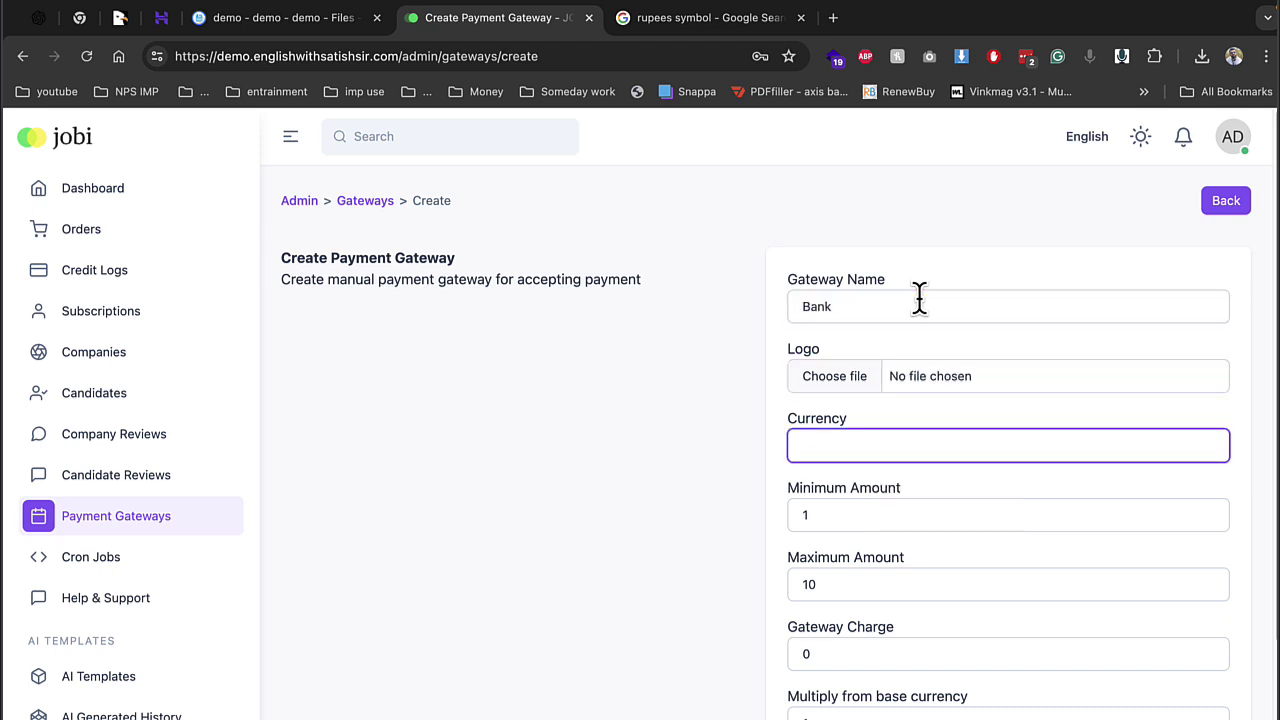
text(inr)
- Set the Bank gateway's maximum amount to 10000, add payment instructions, and submit it
key(Tab)
key(Tab)
key(Tab)
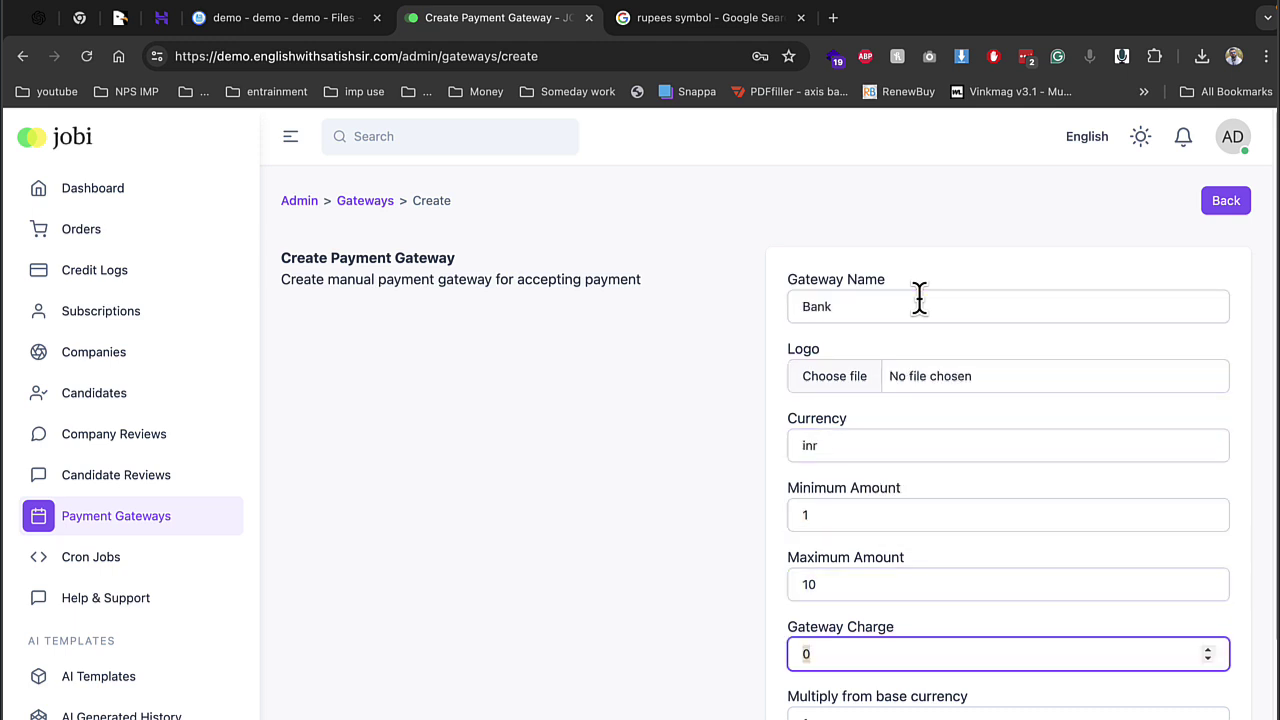
click(875, 586)
text(000)
key(Tab)
scroll(902, 570, down, 3)
scroll(1003, 560, down, 1)
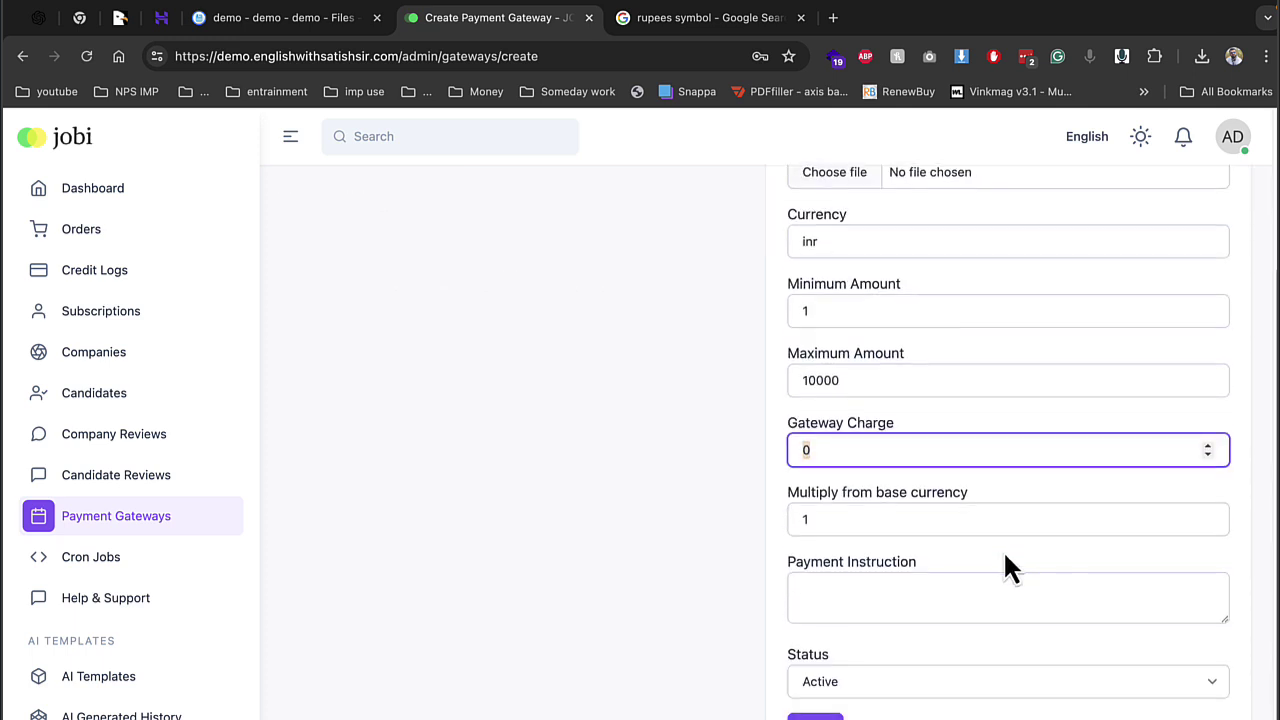
click(871, 580)
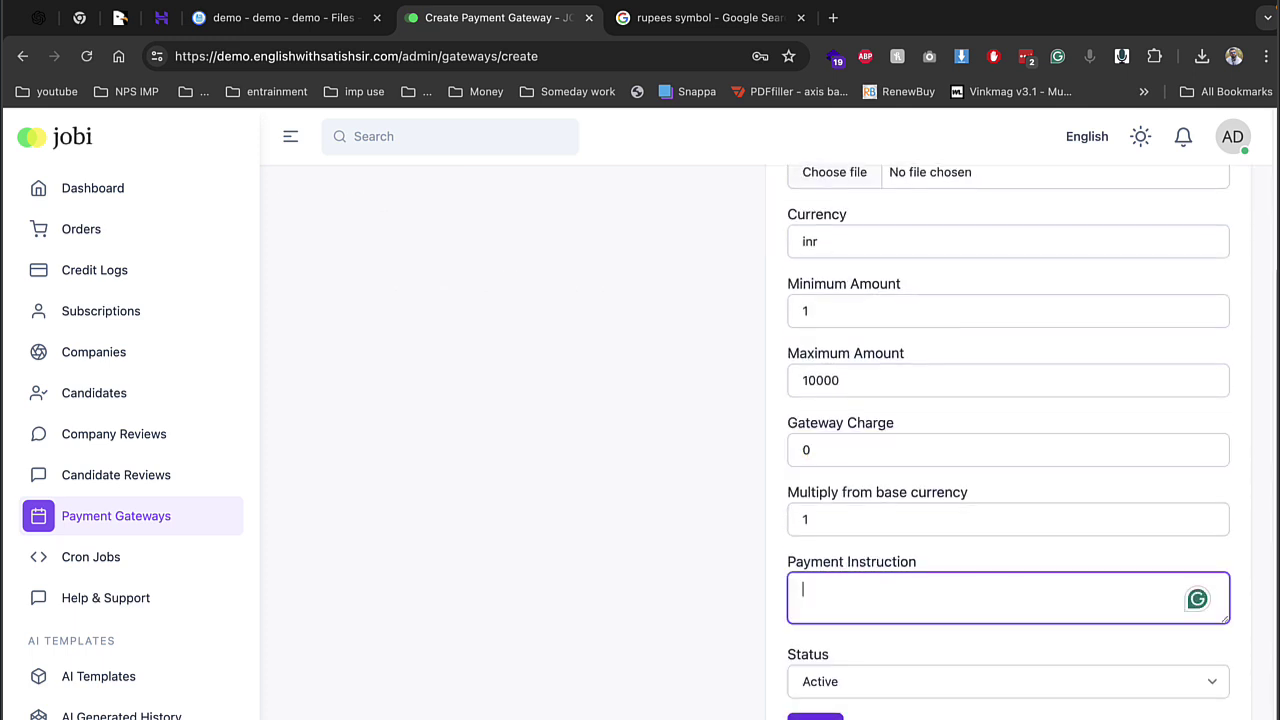
click(815, 716)
- Look over the mollie gateway's settings, then return to the Payment Gateways list
scroll(620, 600, down, 3)
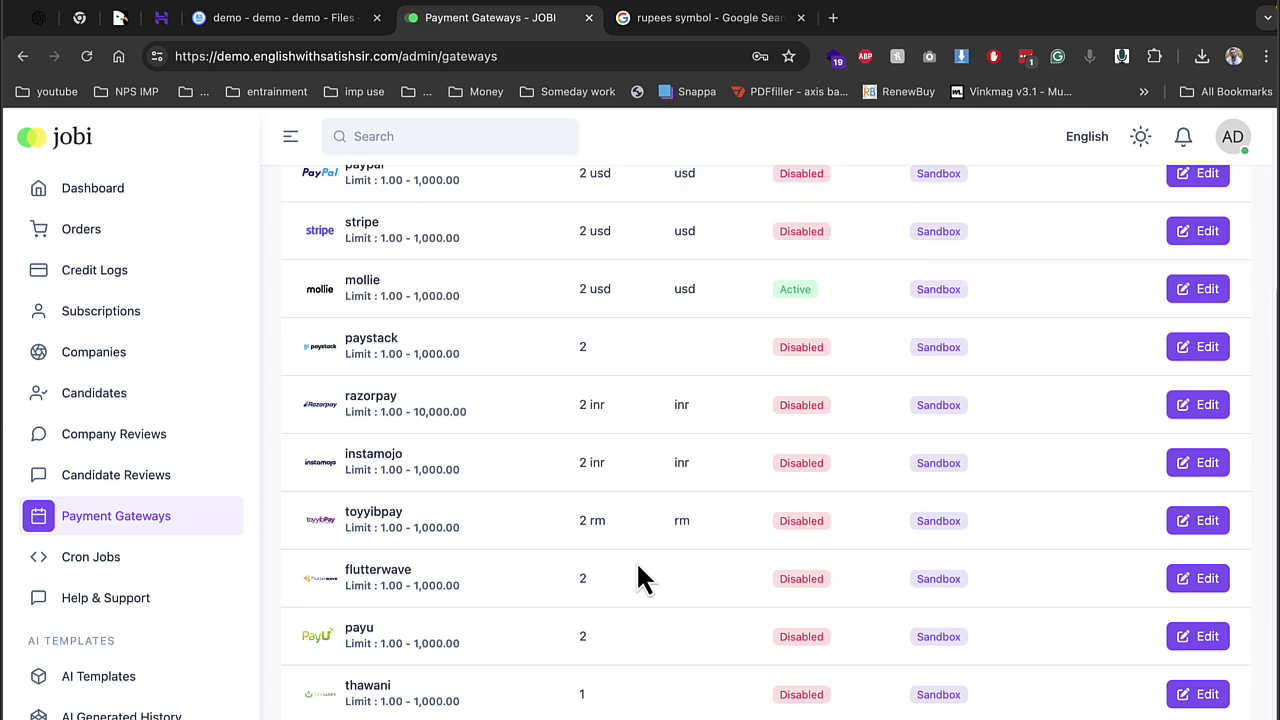
scroll(410, 610, up, 3)
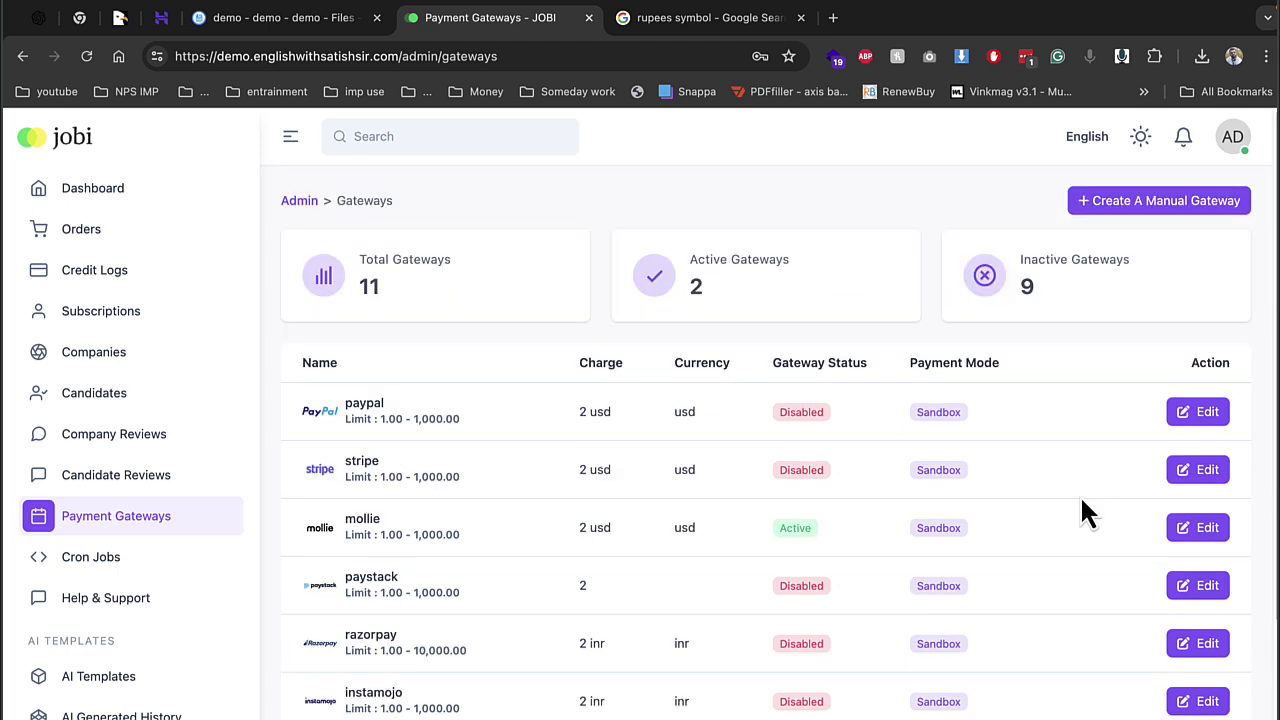
click(1200, 528)
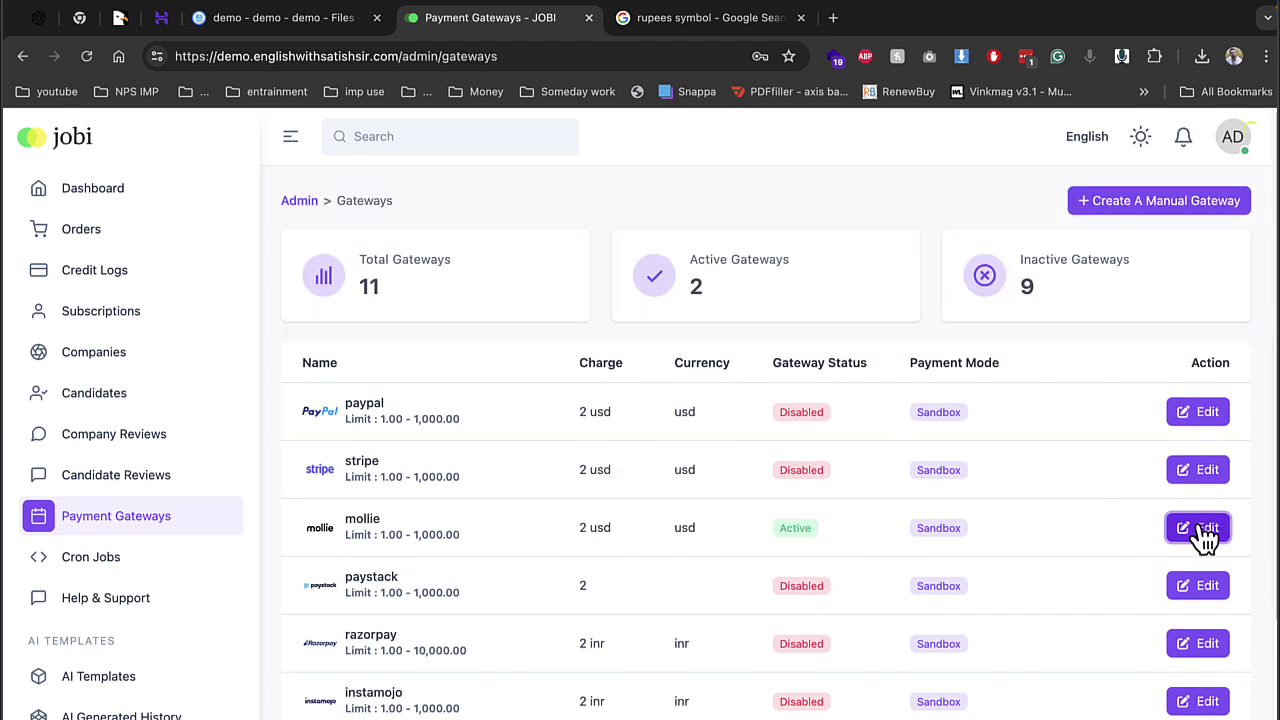
scroll(928, 540, down, 3)
scroll(927, 540, down, 2)
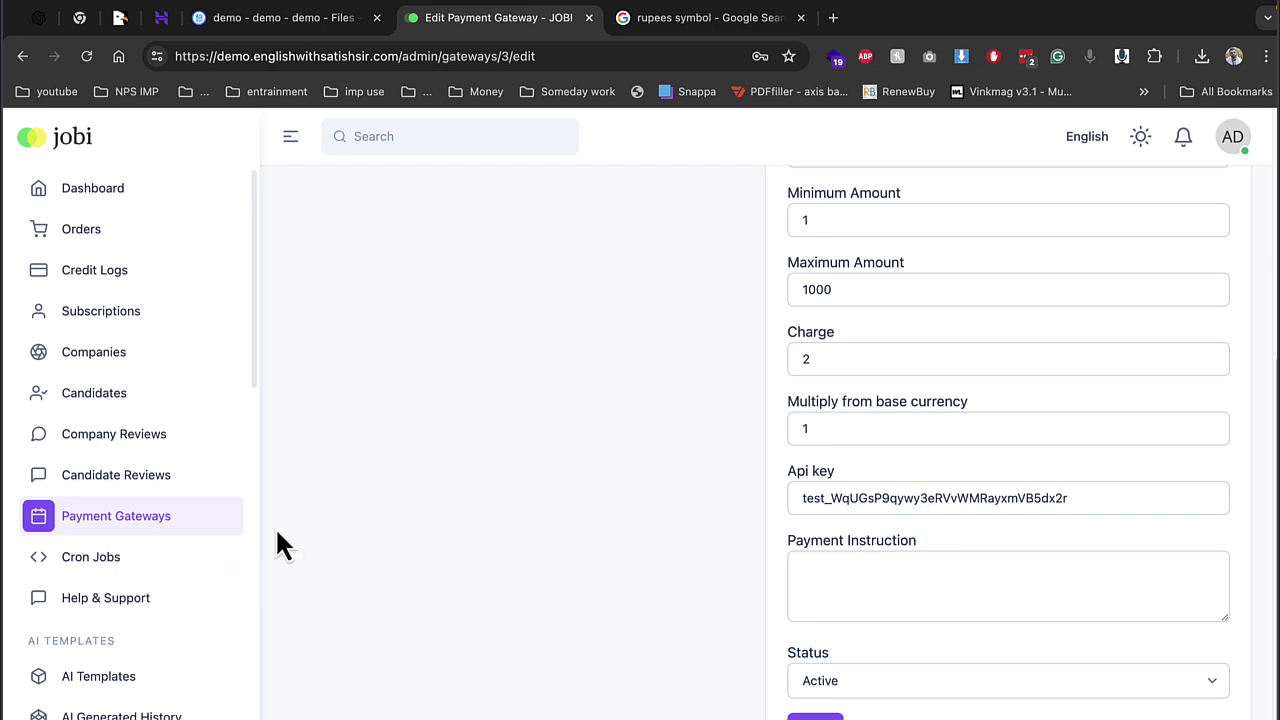
click(163, 522)
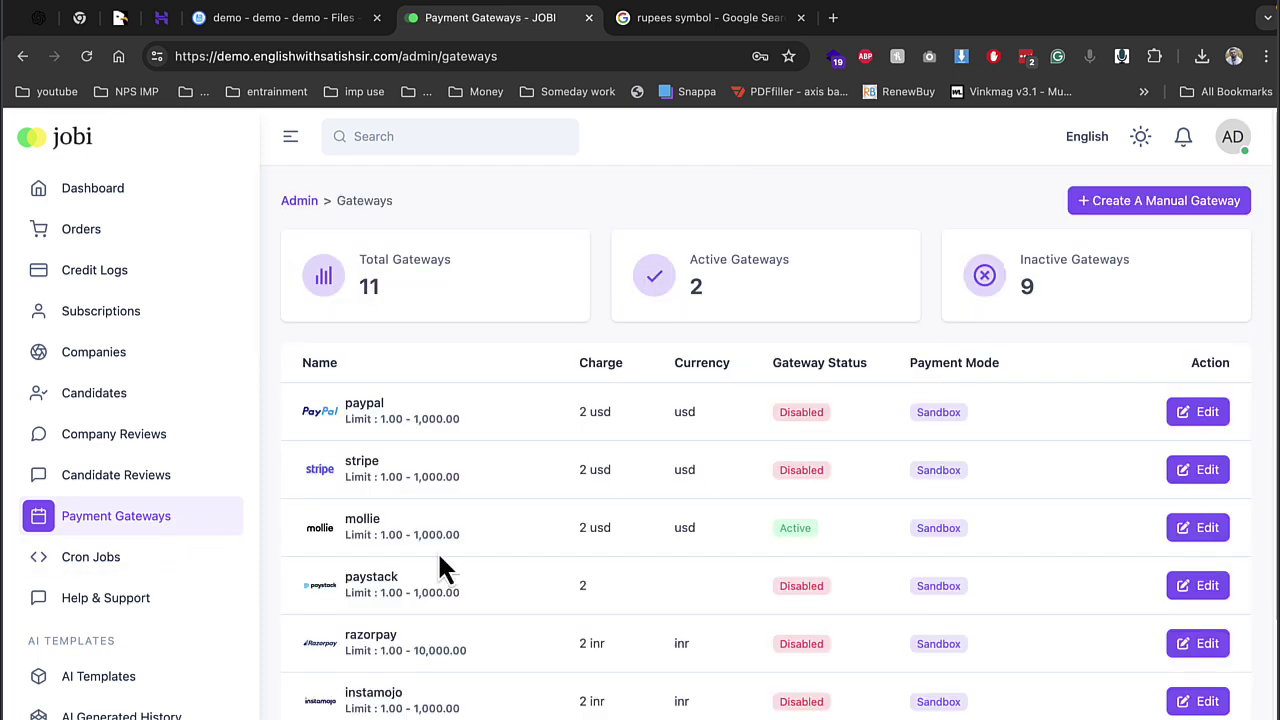
scroll(445, 568, down, 3)
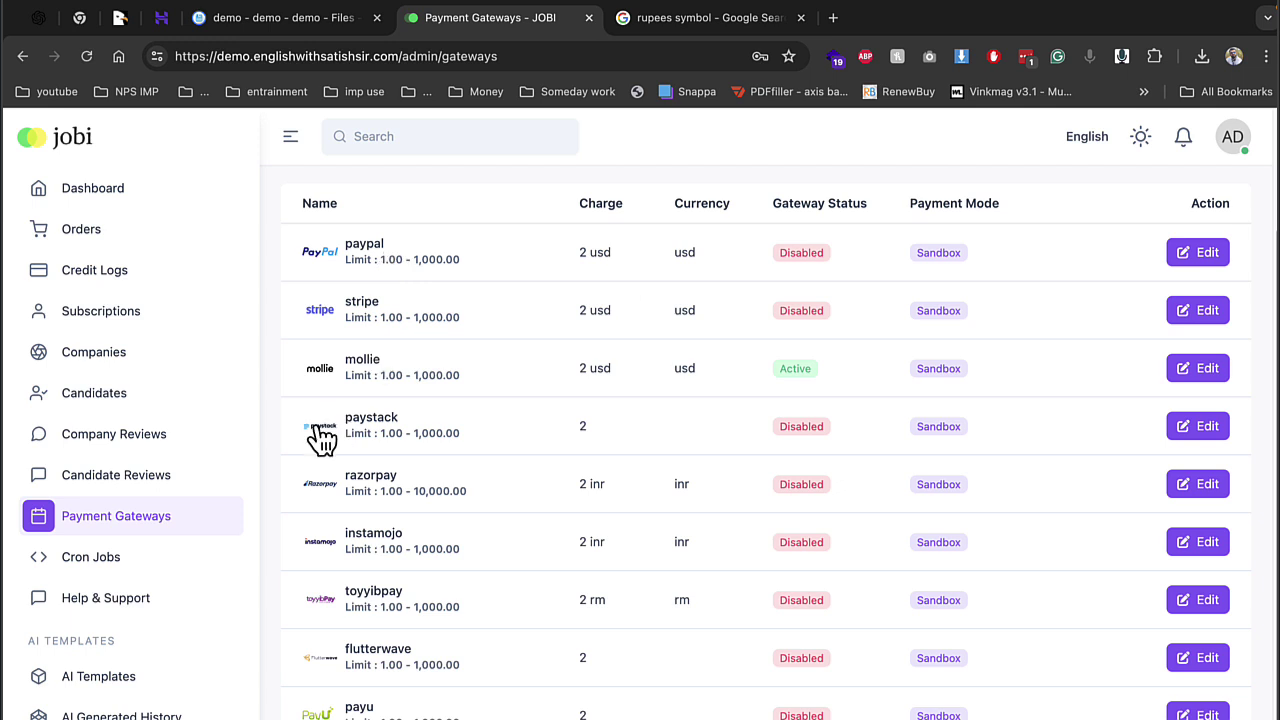
- Open the AI Templates page with its six active templates
click(118, 680)
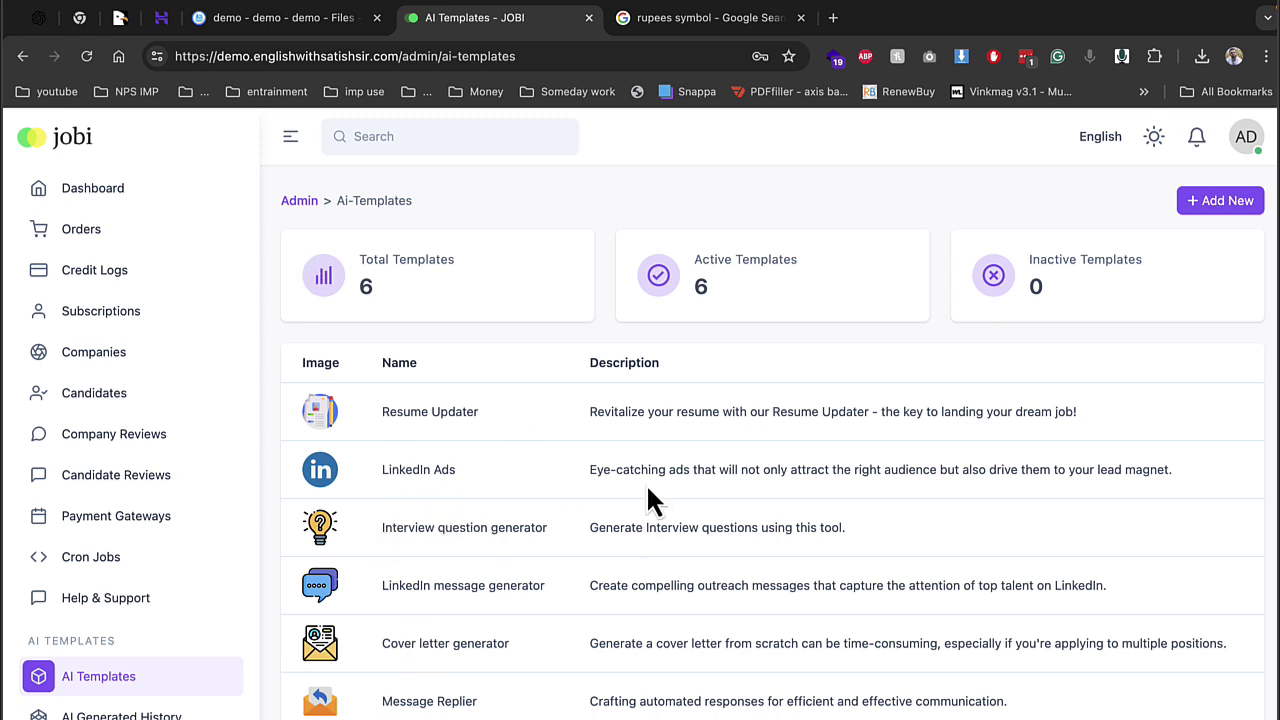
click(1240, 203)
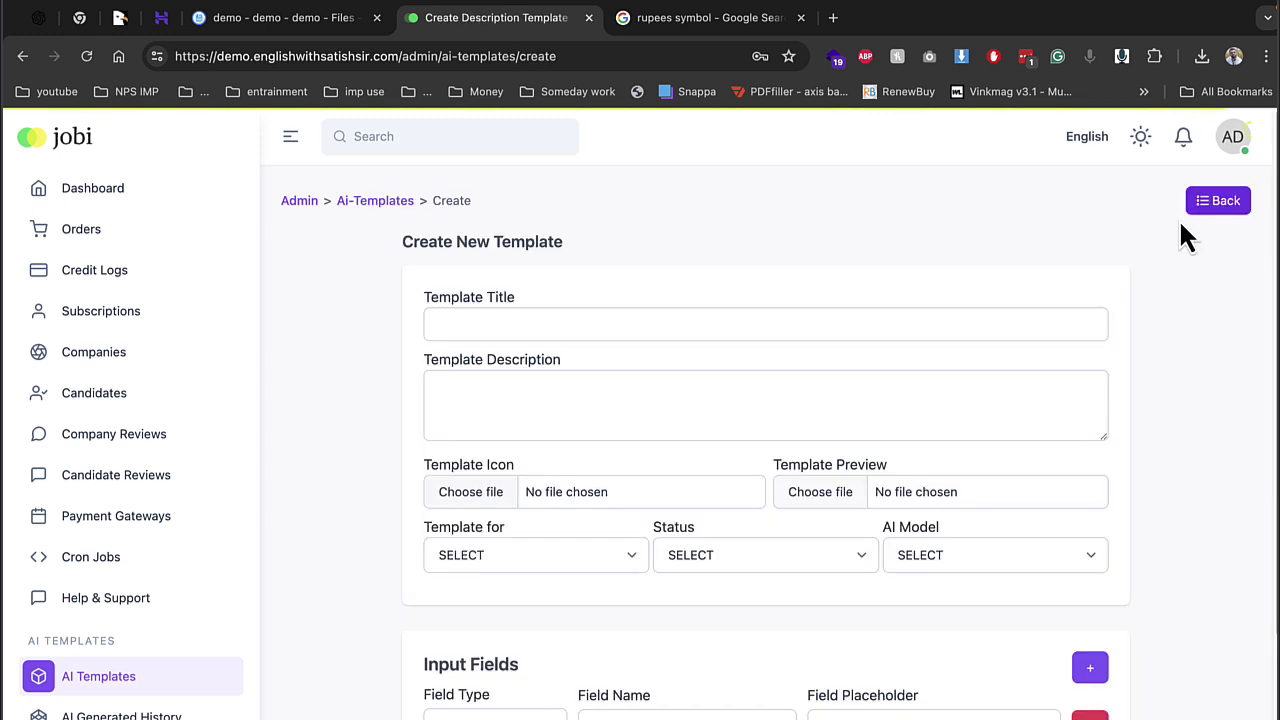
click(467, 328)
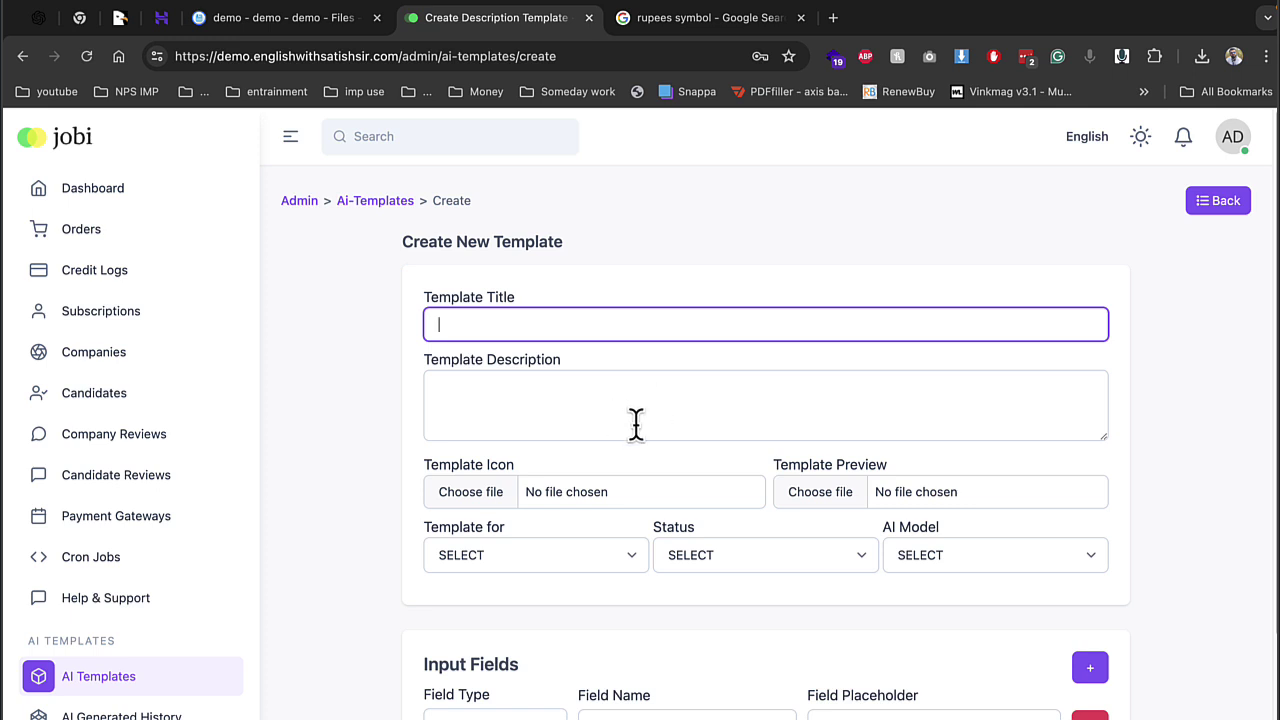
scroll(610, 545, down, 3)
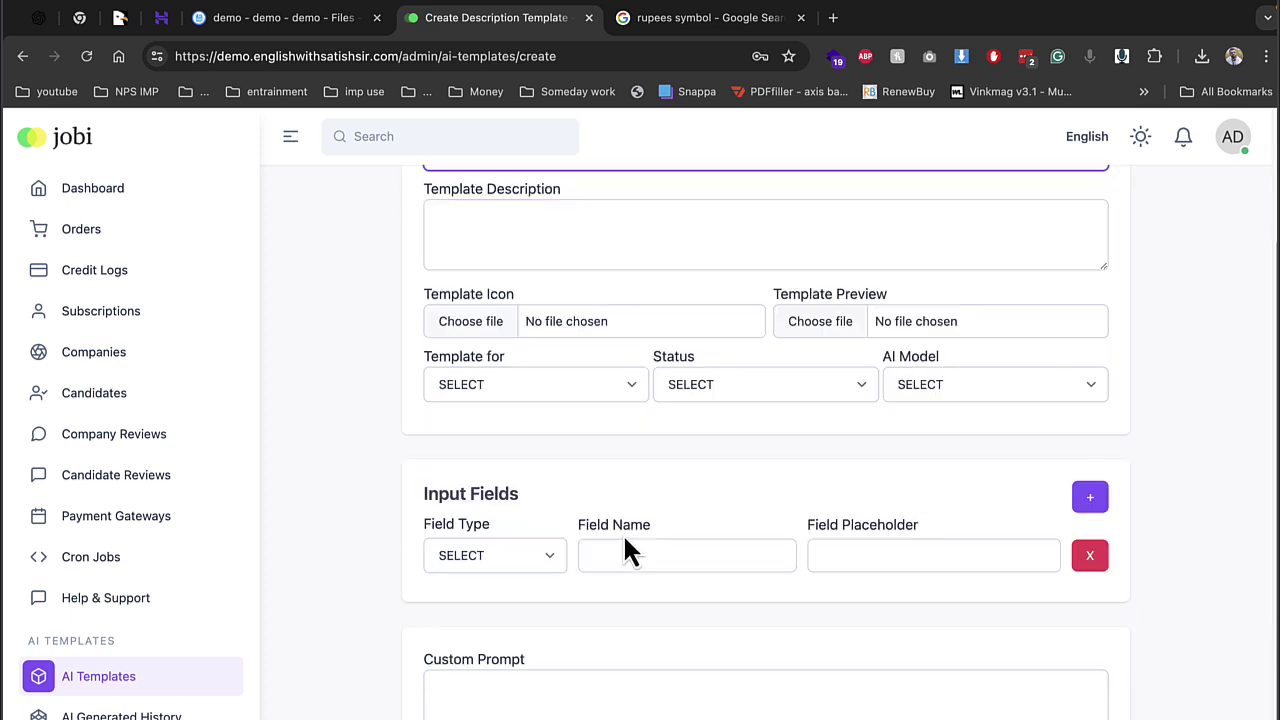
click(937, 384)
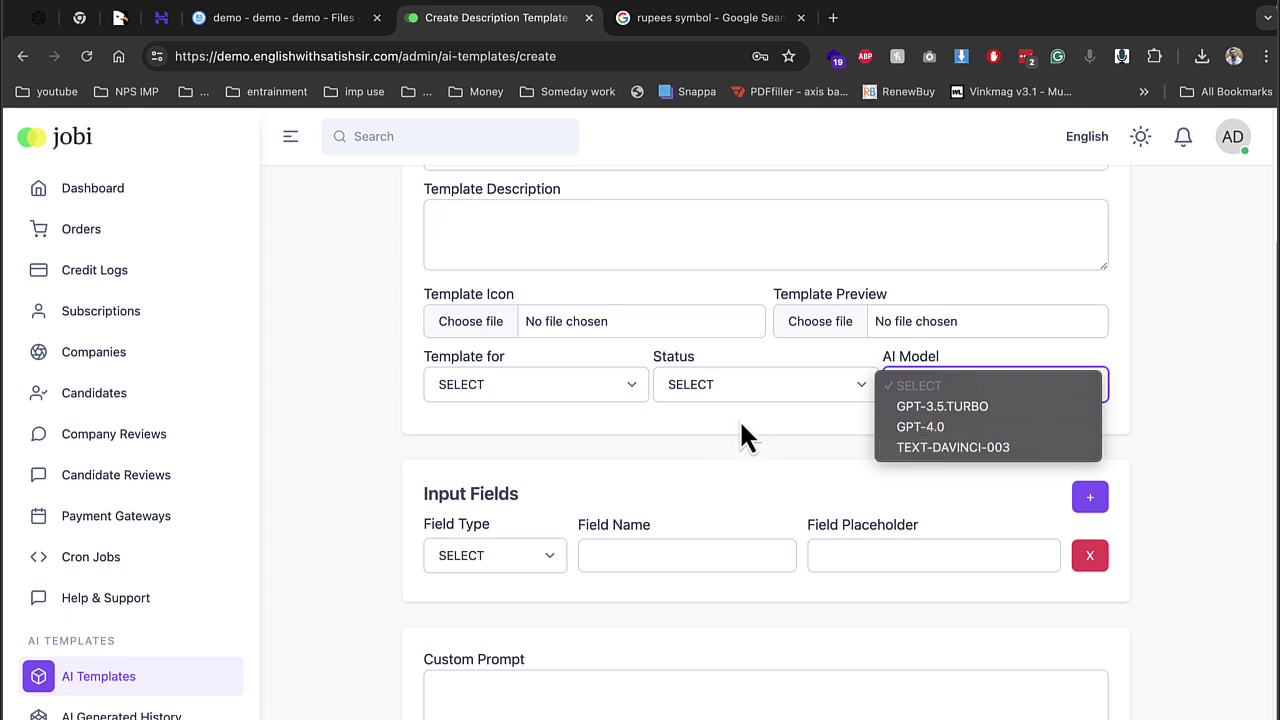
click(763, 393)
click(988, 392)
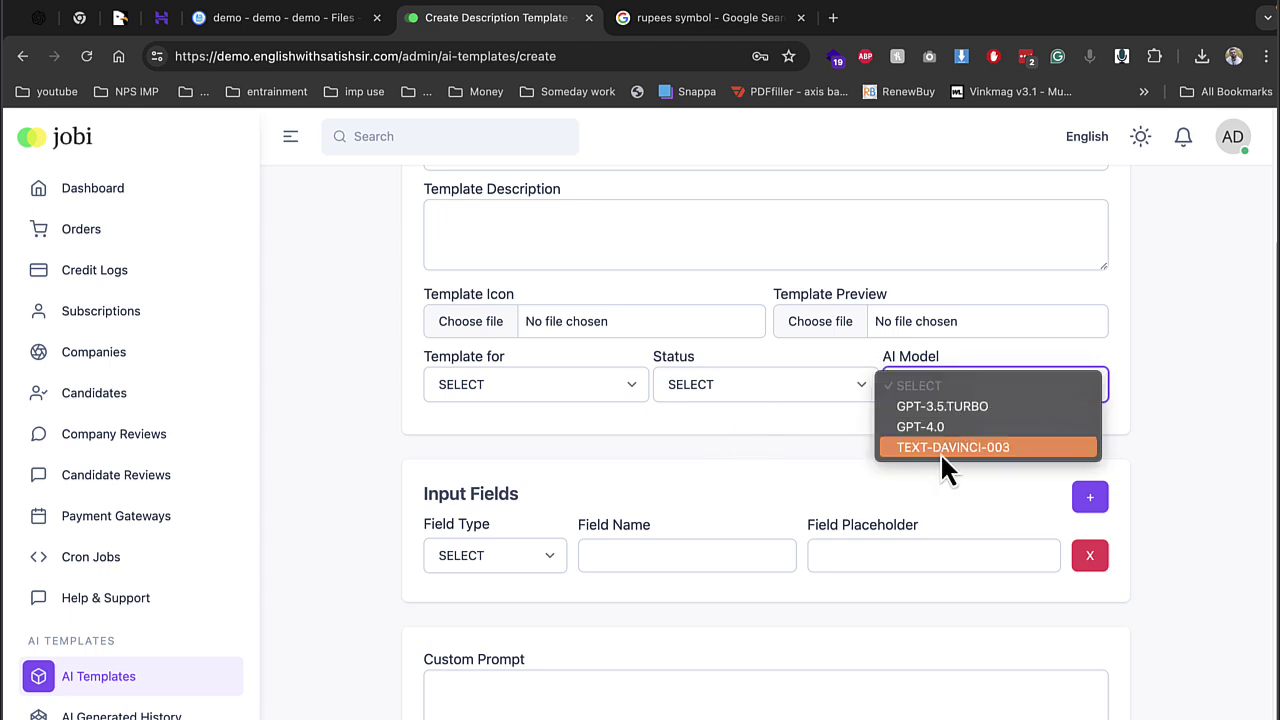
click(771, 463)
scroll(771, 463, down, 1)
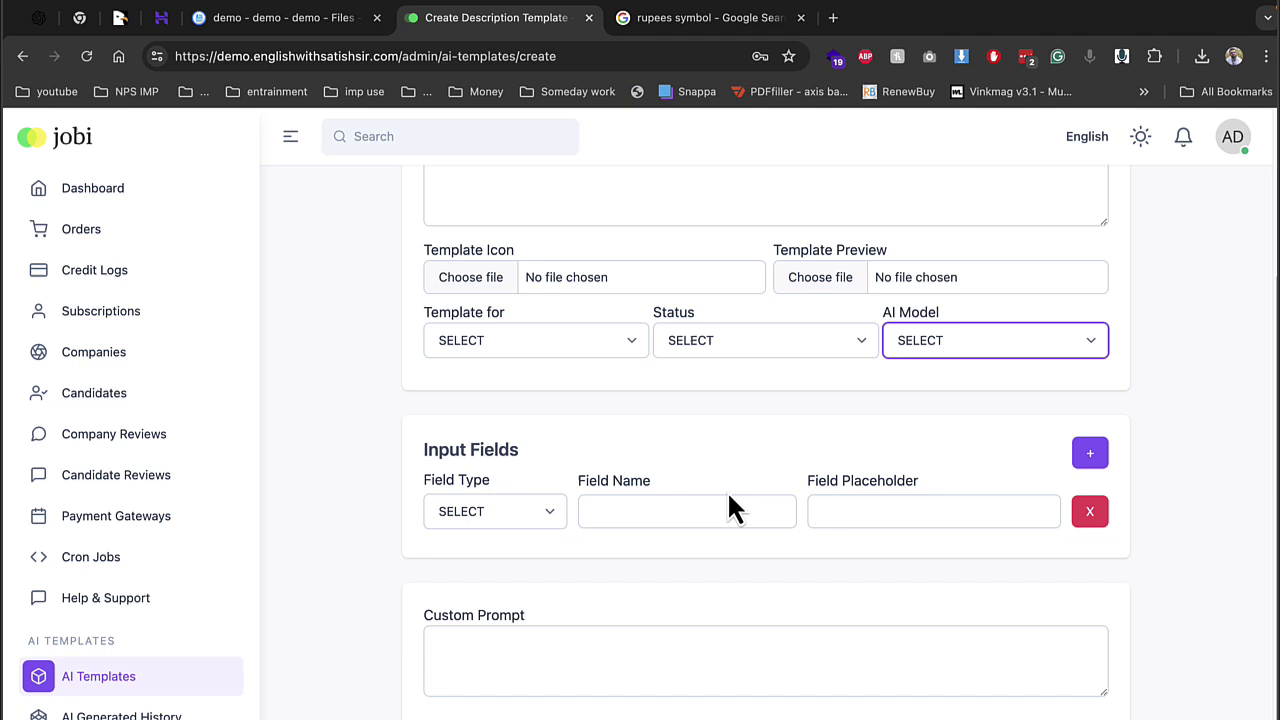
click(567, 636)
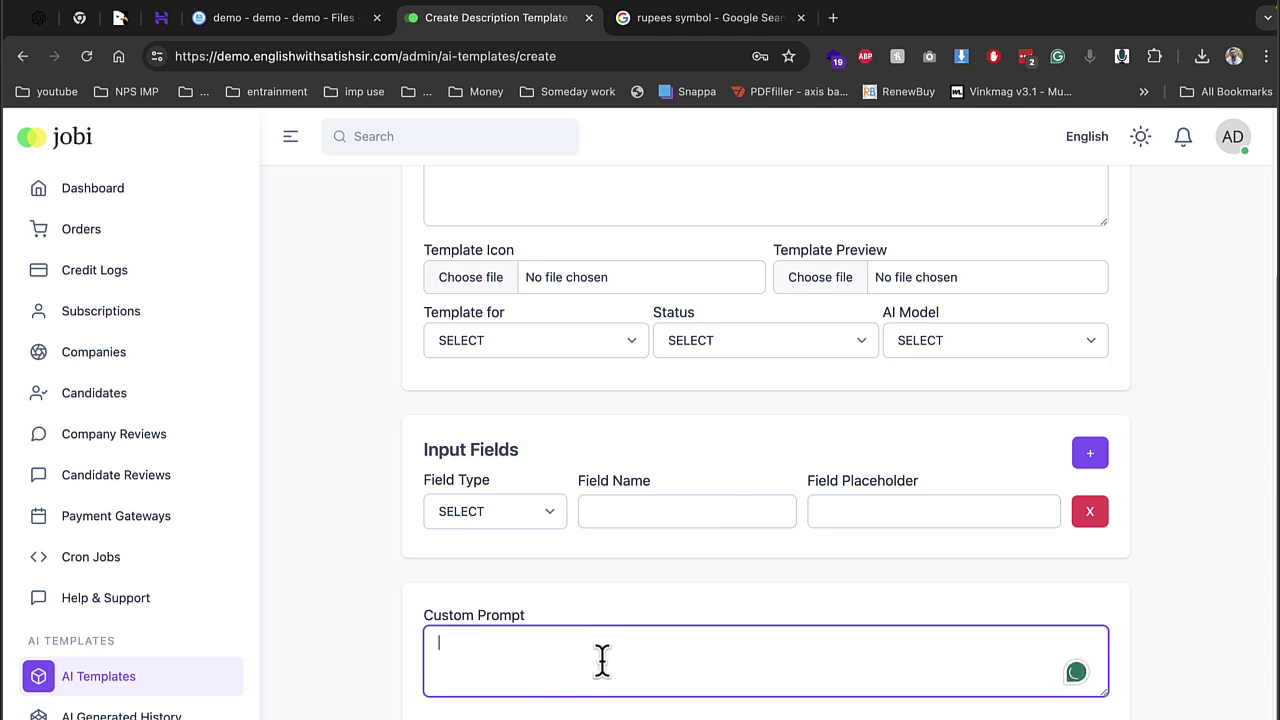
click(116, 697)
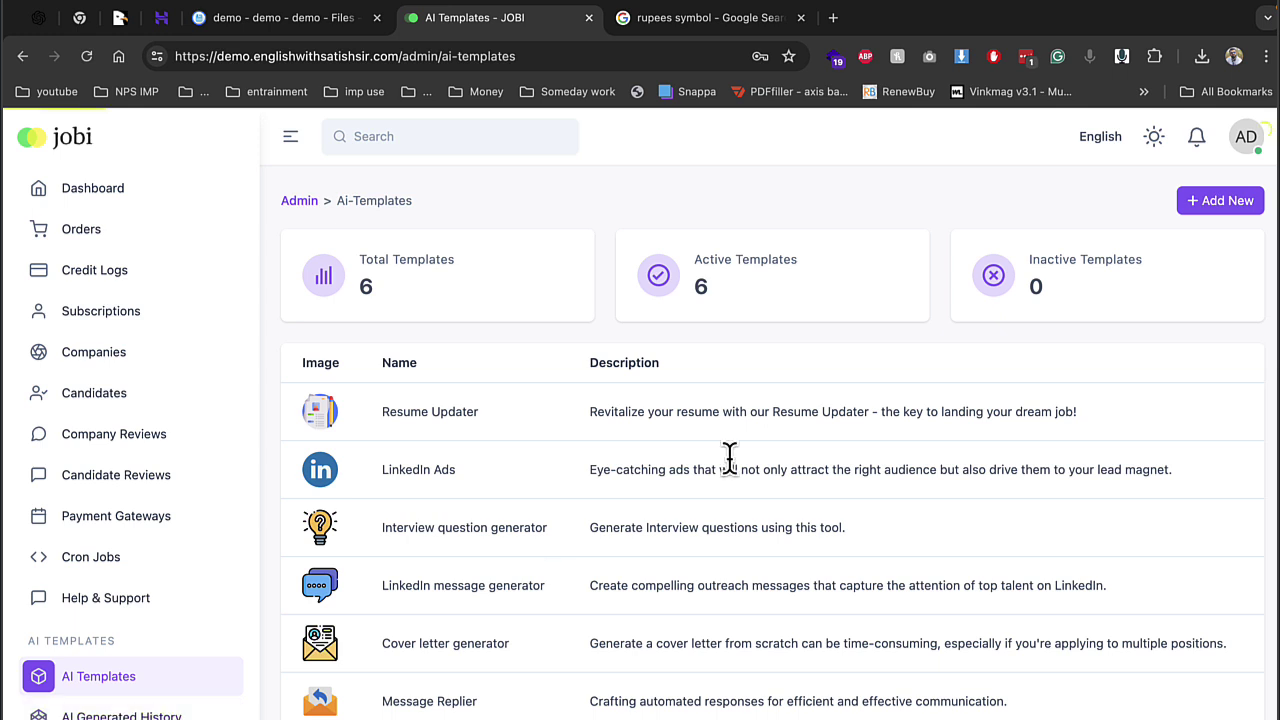
- Visit AI Generated History and AI Languages, then open the empty Jobs overview
click(190, 712)
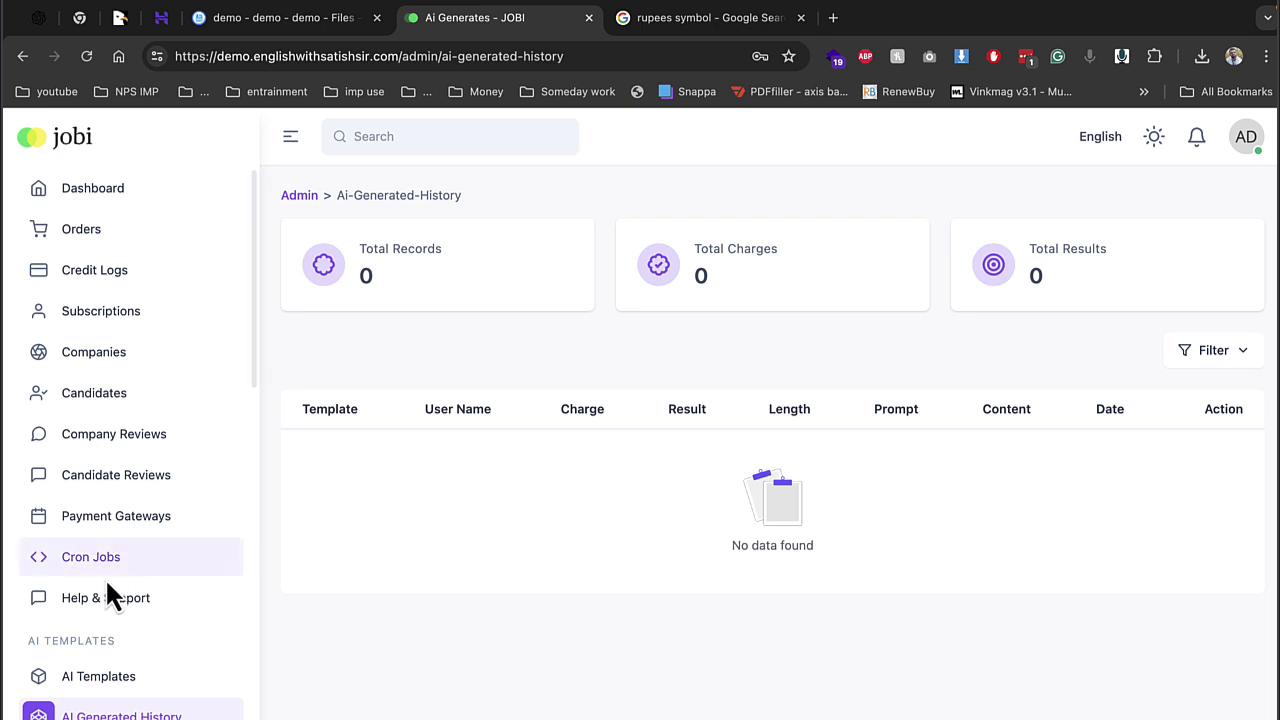
scroll(100, 592, down, 3)
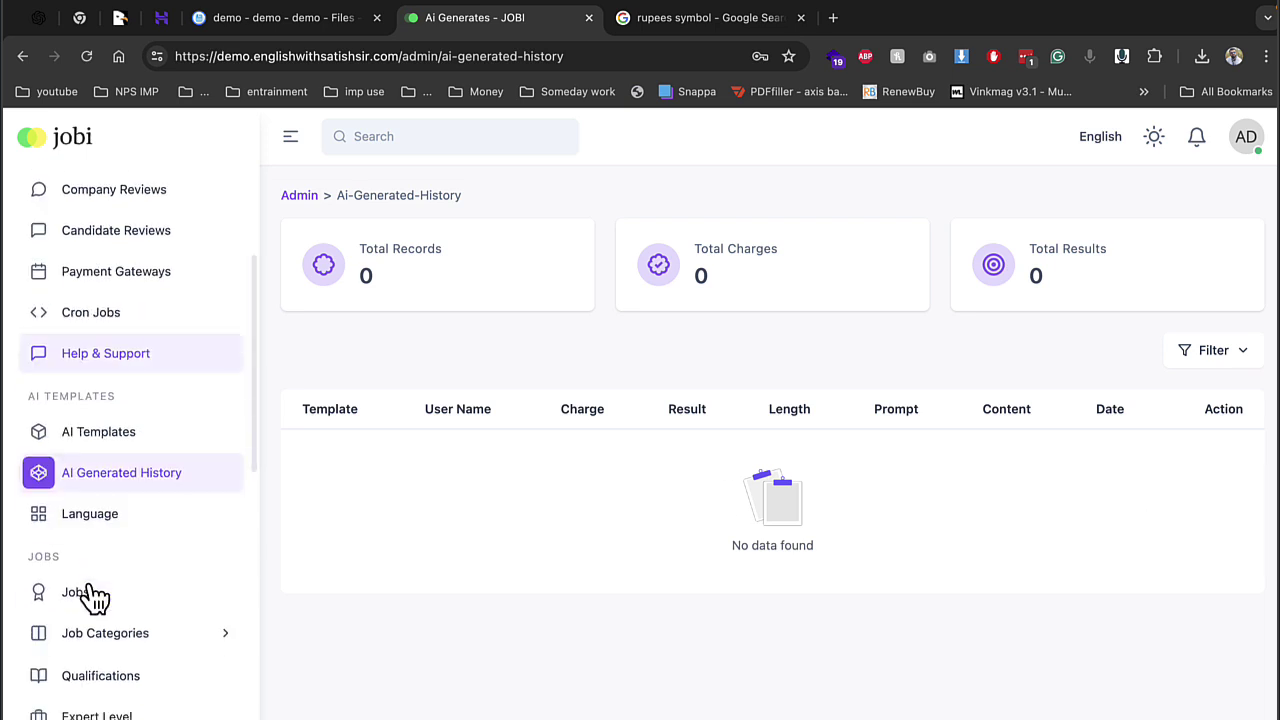
click(118, 528)
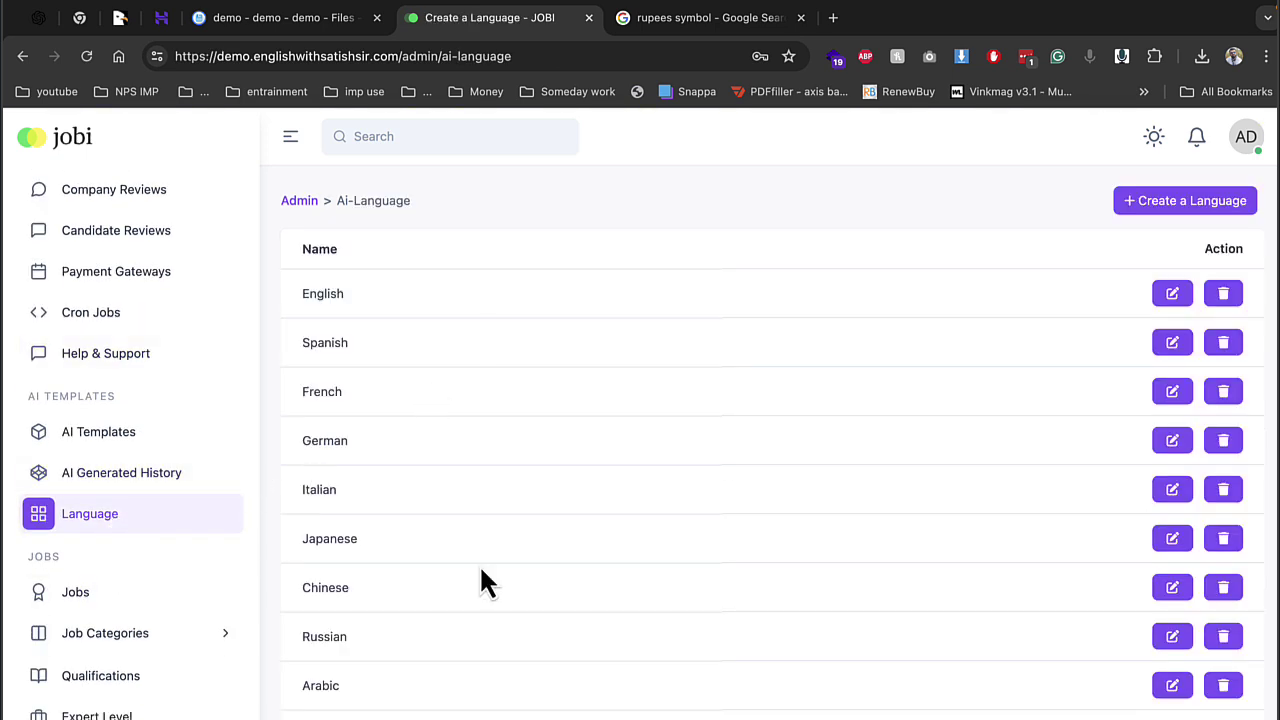
click(209, 586)
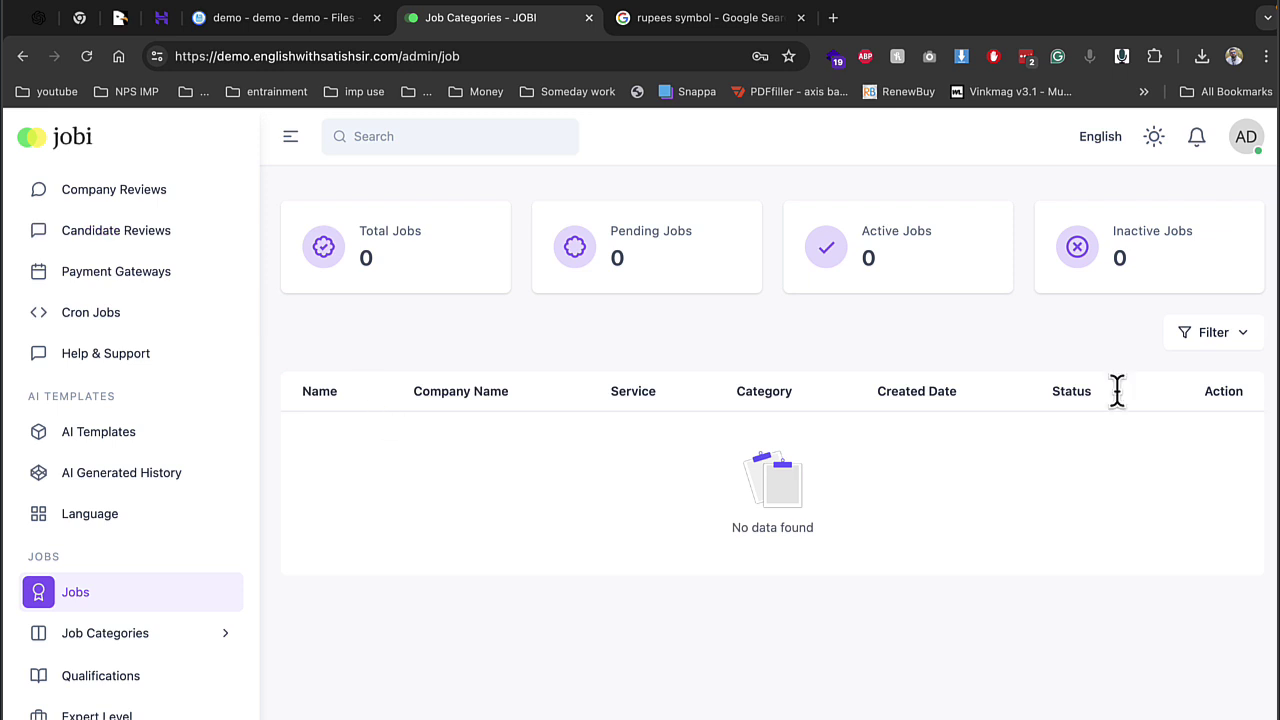
- Expand Job Categories, browse the Services list, then open the empty Qualifications page
click(208, 648)
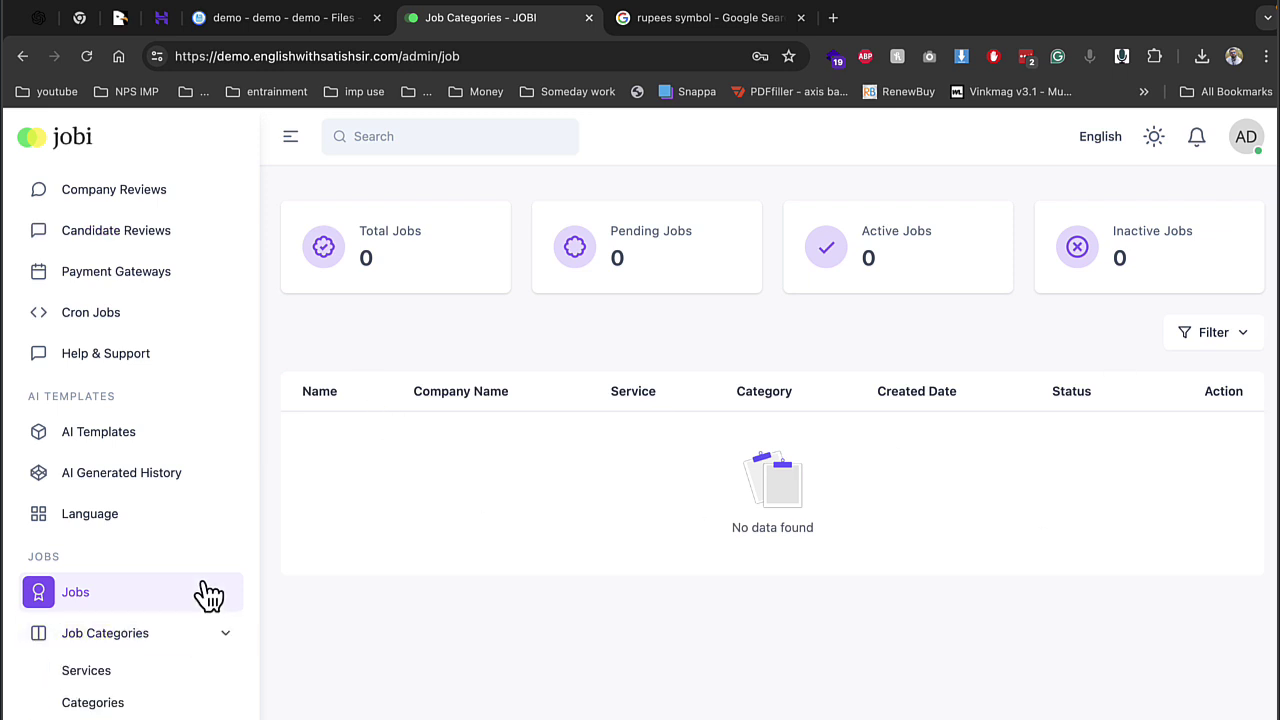
click(126, 678)
scroll(552, 536, down, 1)
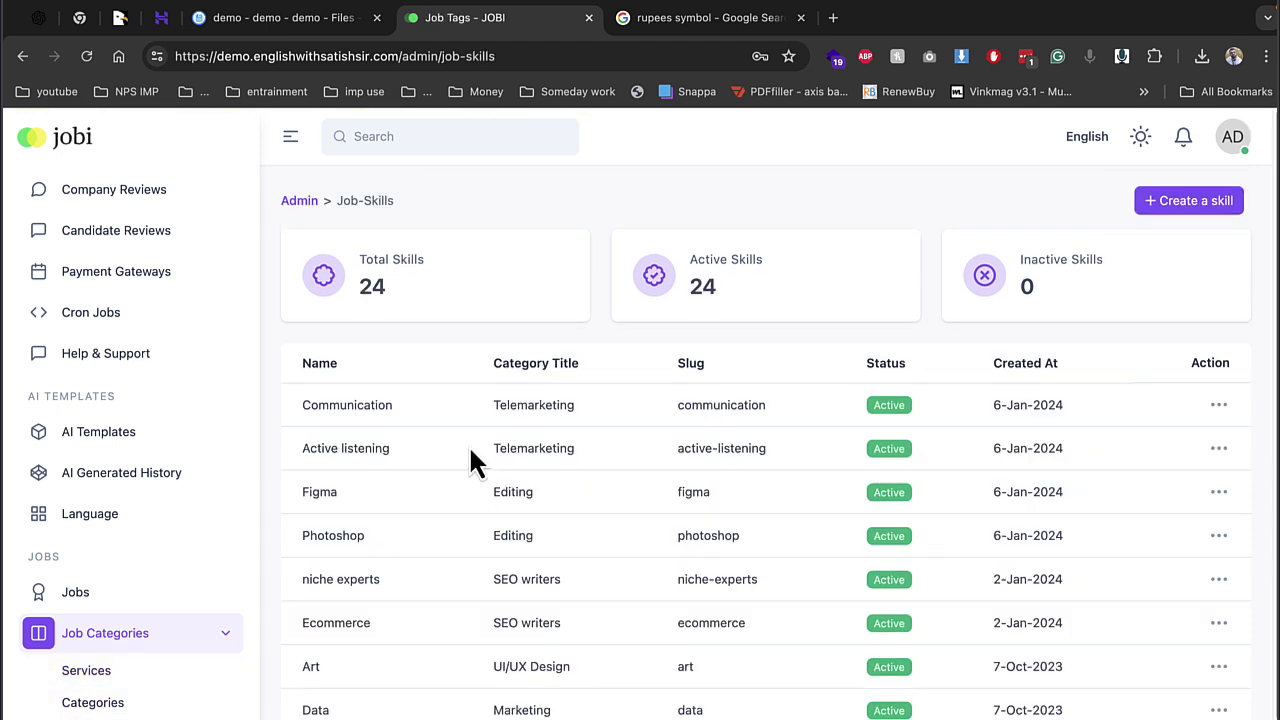
scroll(421, 520, down, 2)
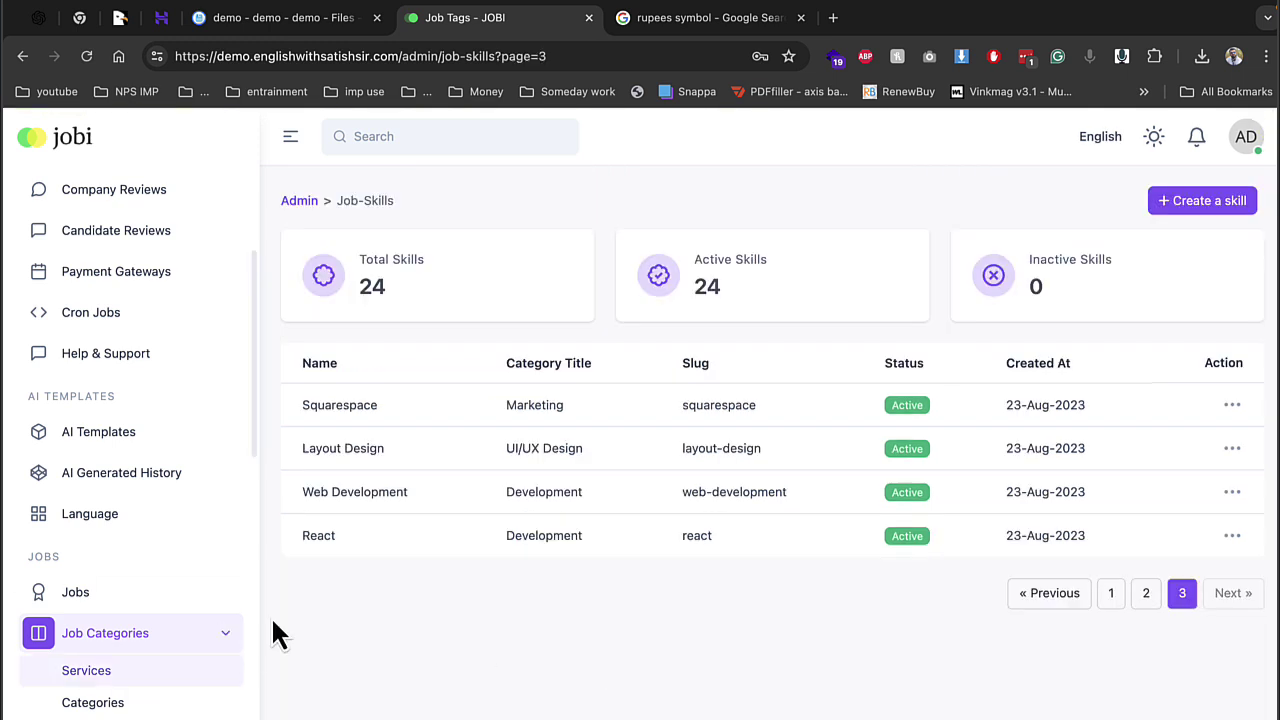
scroll(222, 697, down, 1)
scroll(222, 697, down, 2)
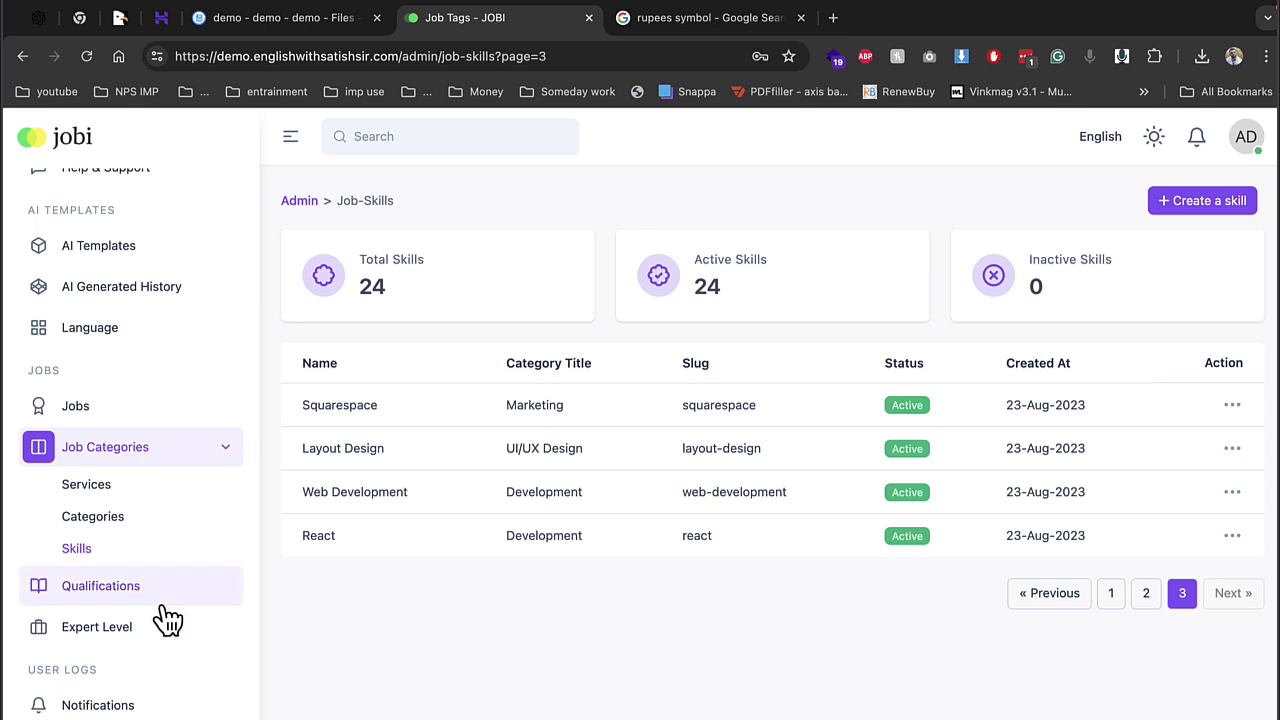
click(165, 621)
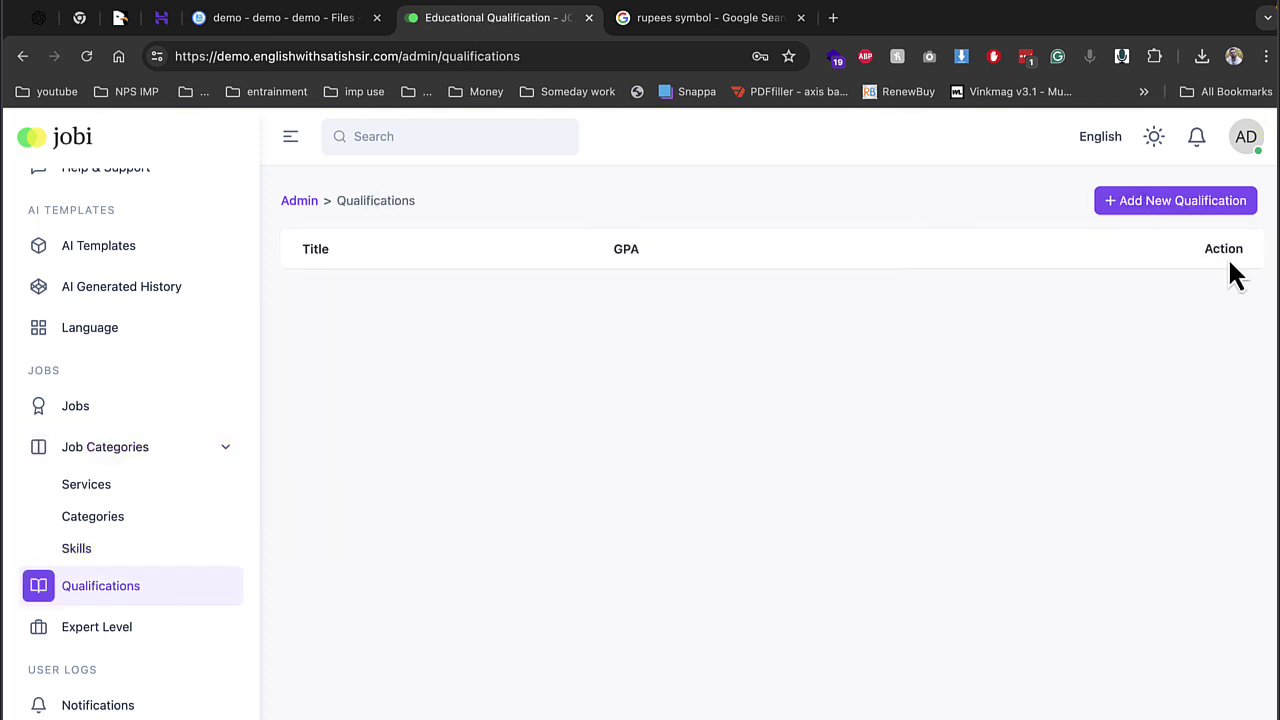
- Add a qualification titled 'BCA' with GPA point 5
click(1195, 205)
click(1082, 228)
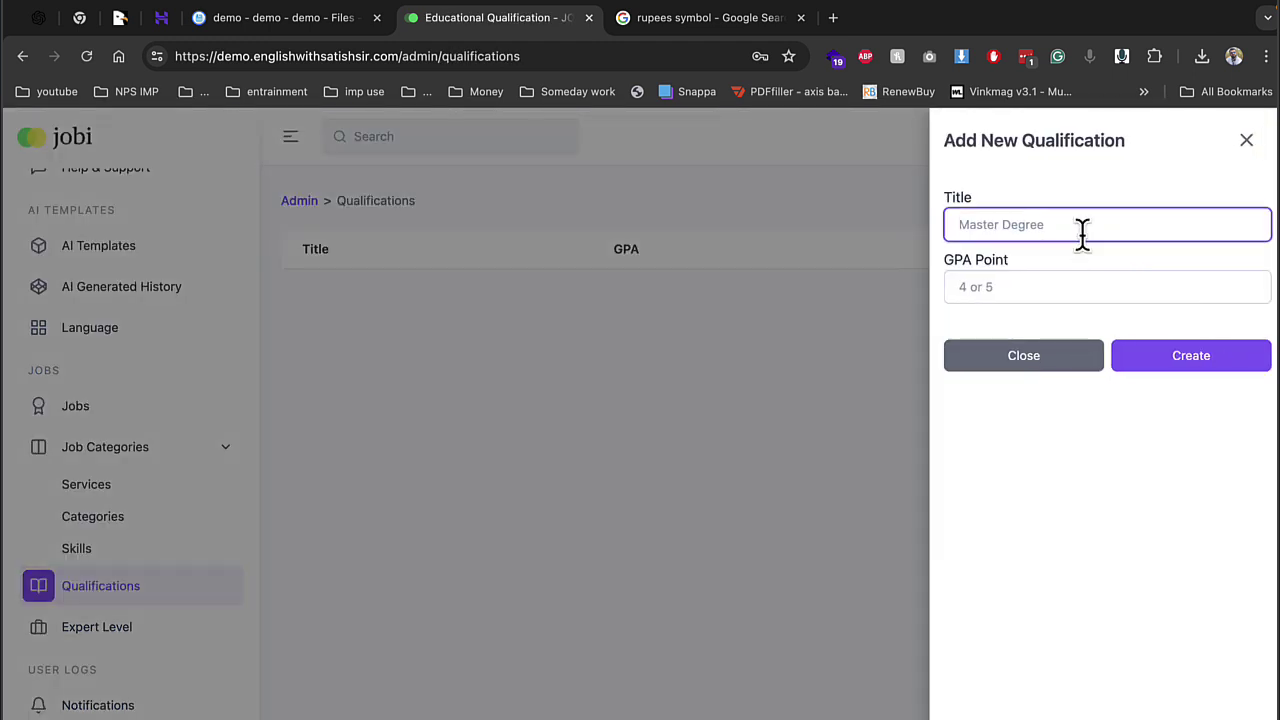
click(1049, 289)
text(5)
click(1212, 366)
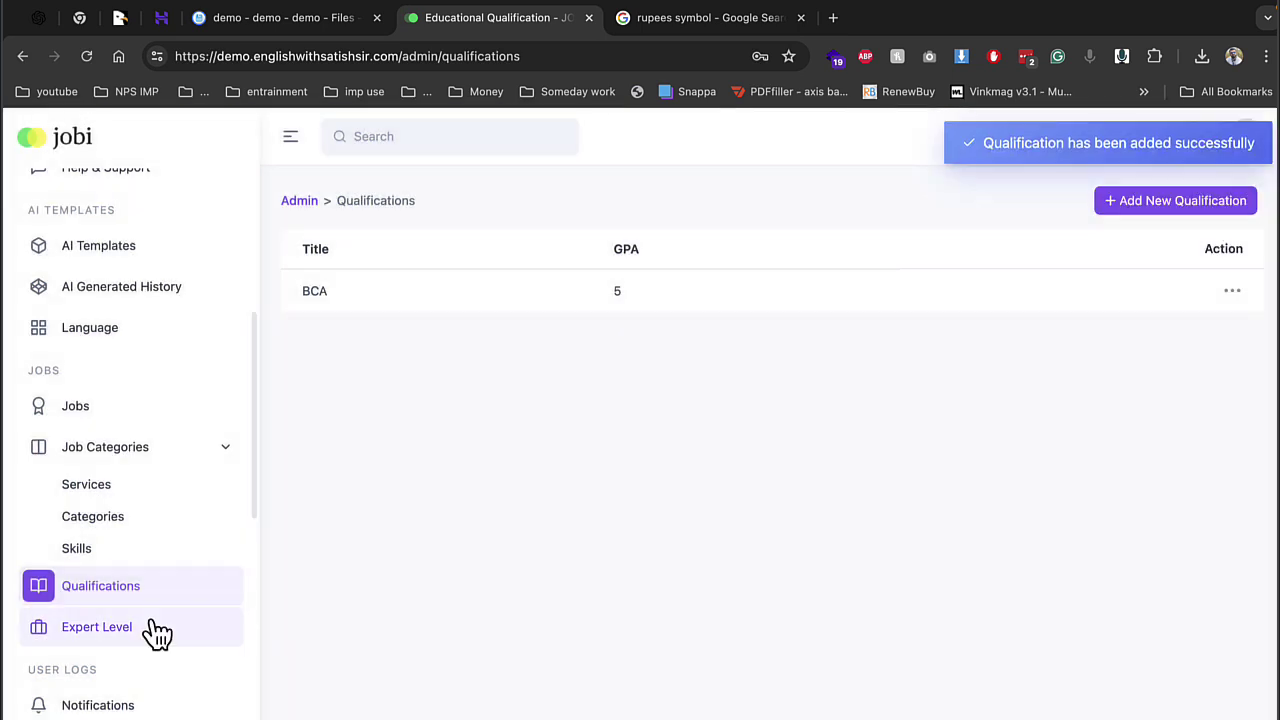
- Visit Expert Levels and Message Requests, then expand the Blogs section
click(152, 630)
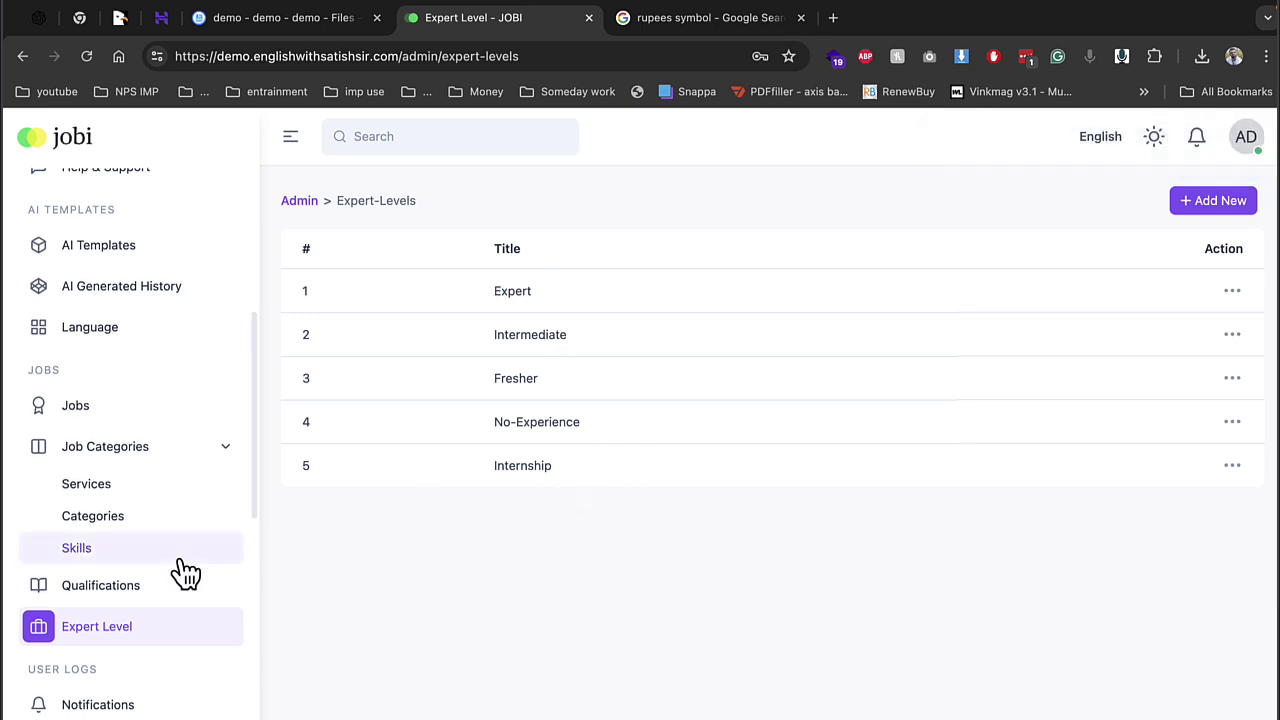
scroll(178, 572, down, 2)
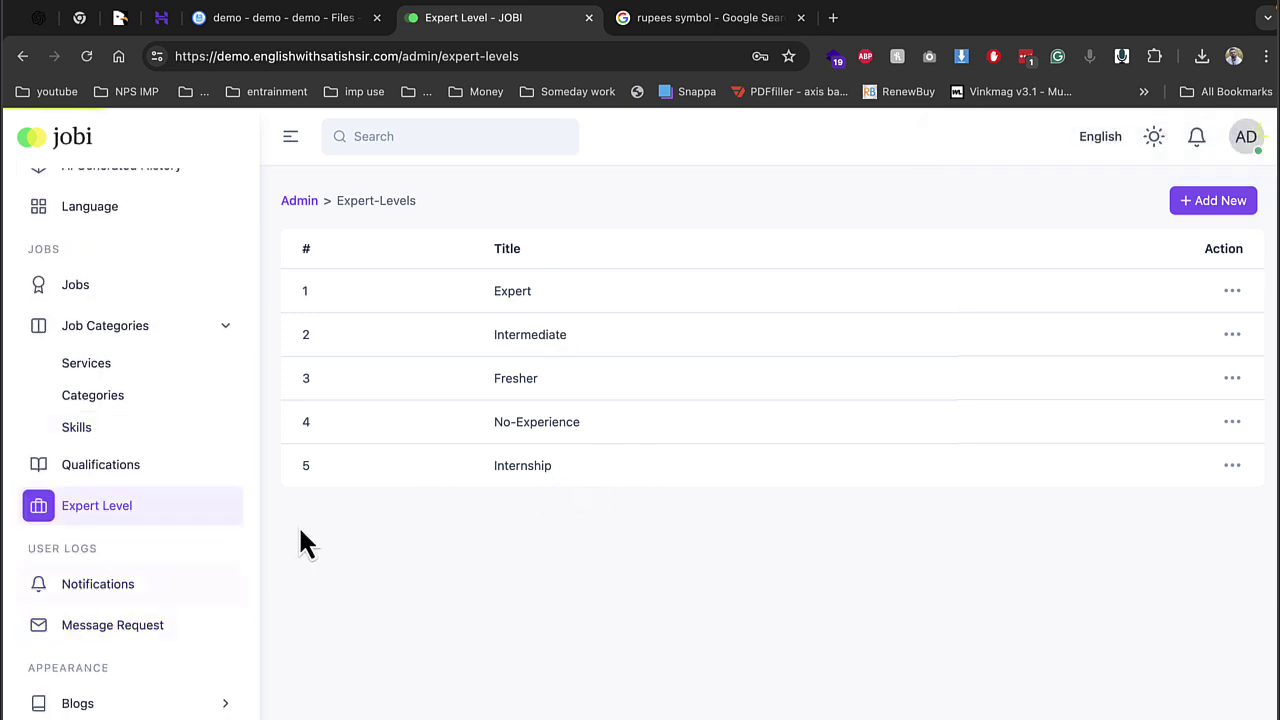
click(160, 620)
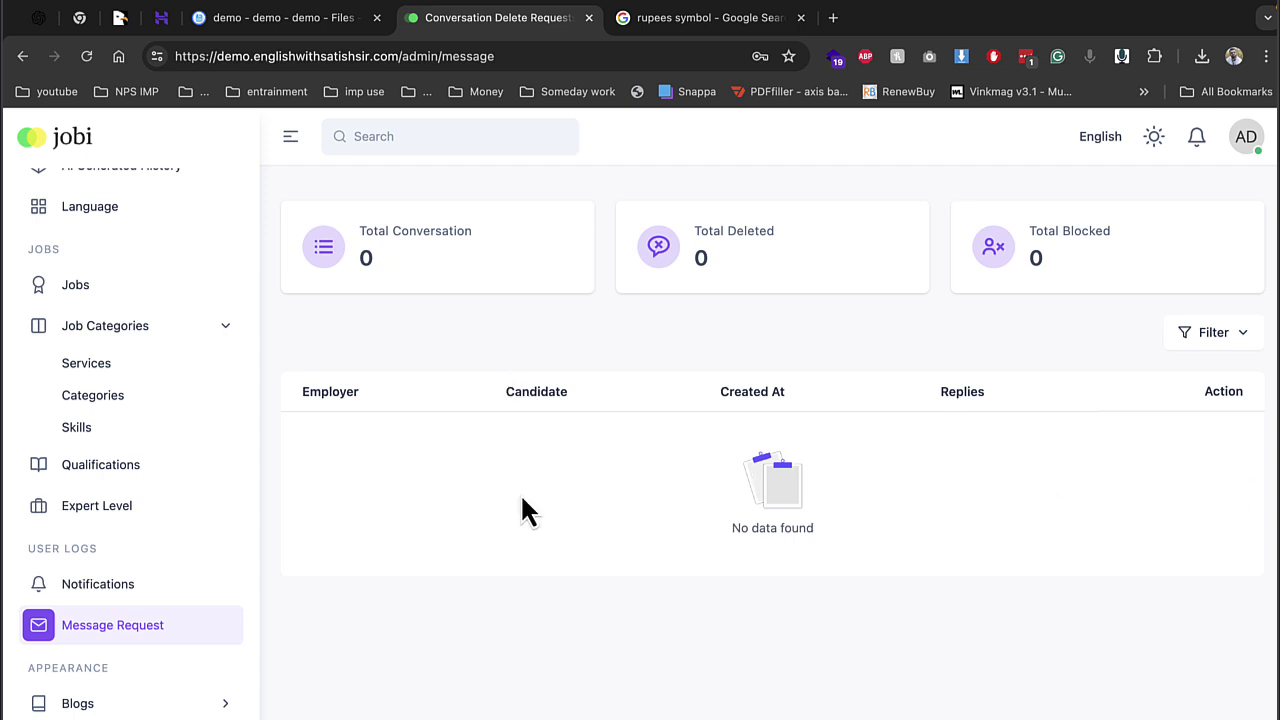
scroll(70, 598, down, 3)
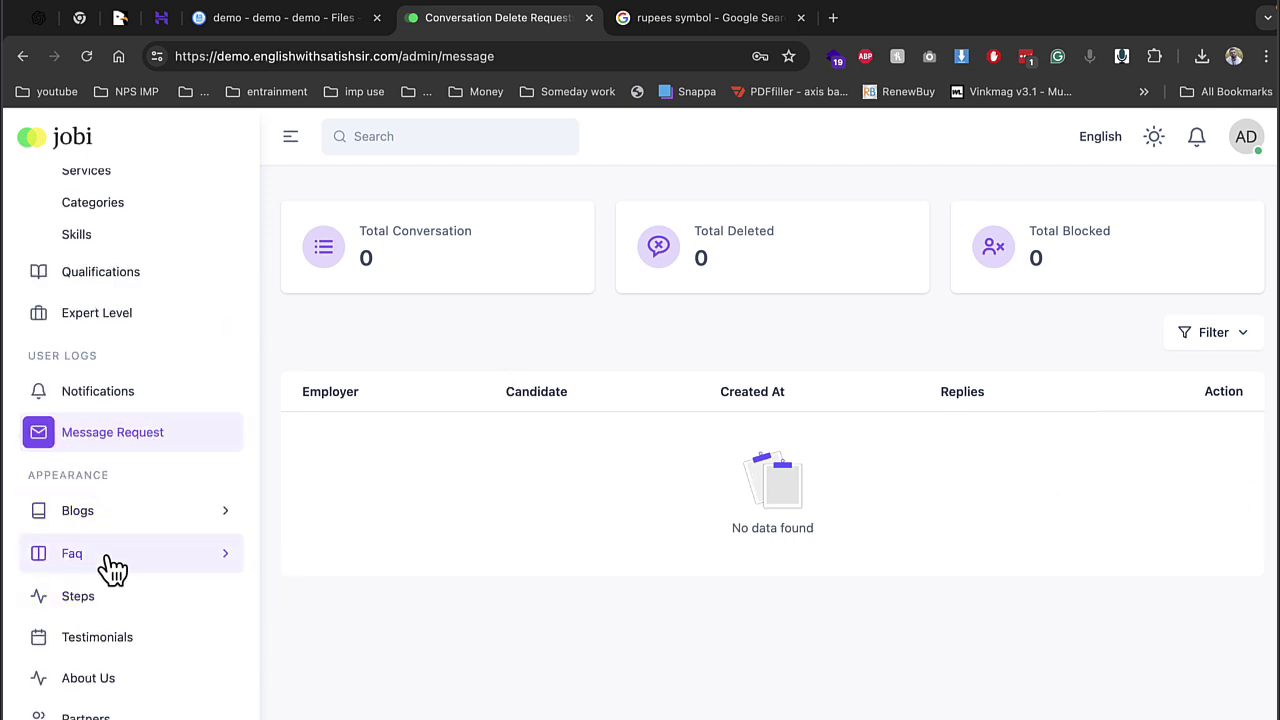
click(132, 514)
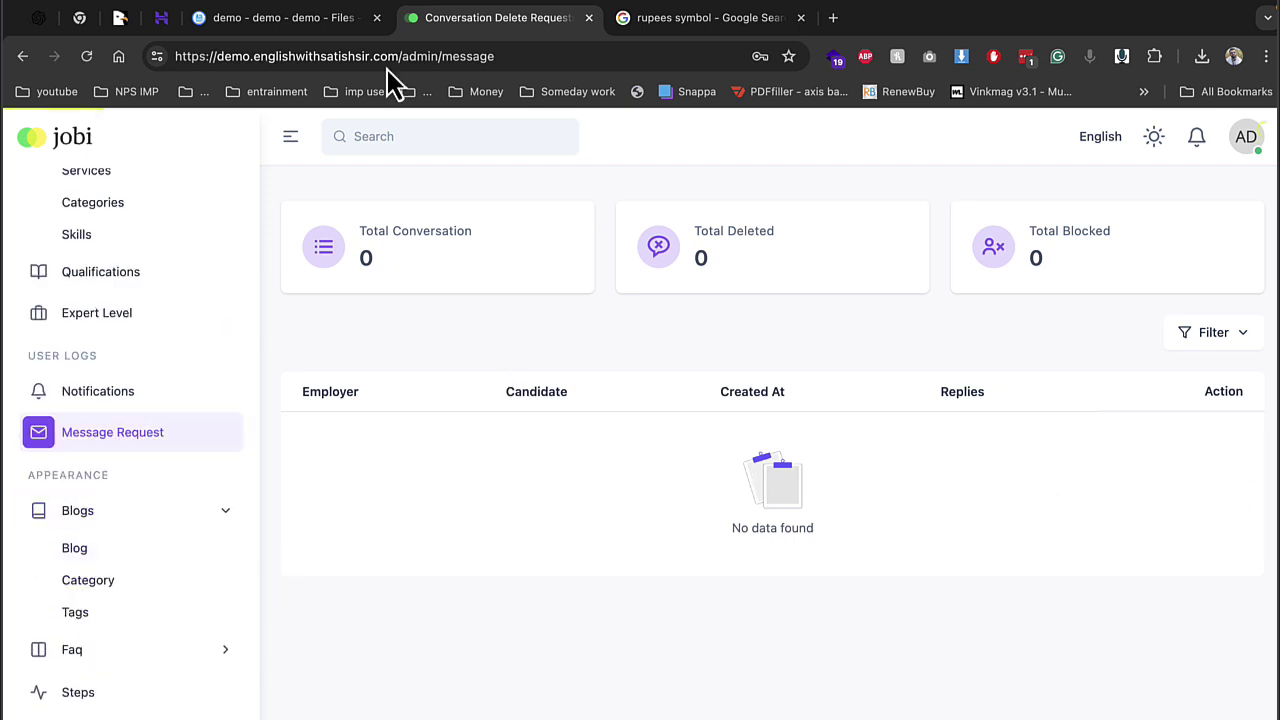
- Open the admin Blog page and load the Jobi home page in another tab
click(706, 17)
click(663, 54)
text(d)
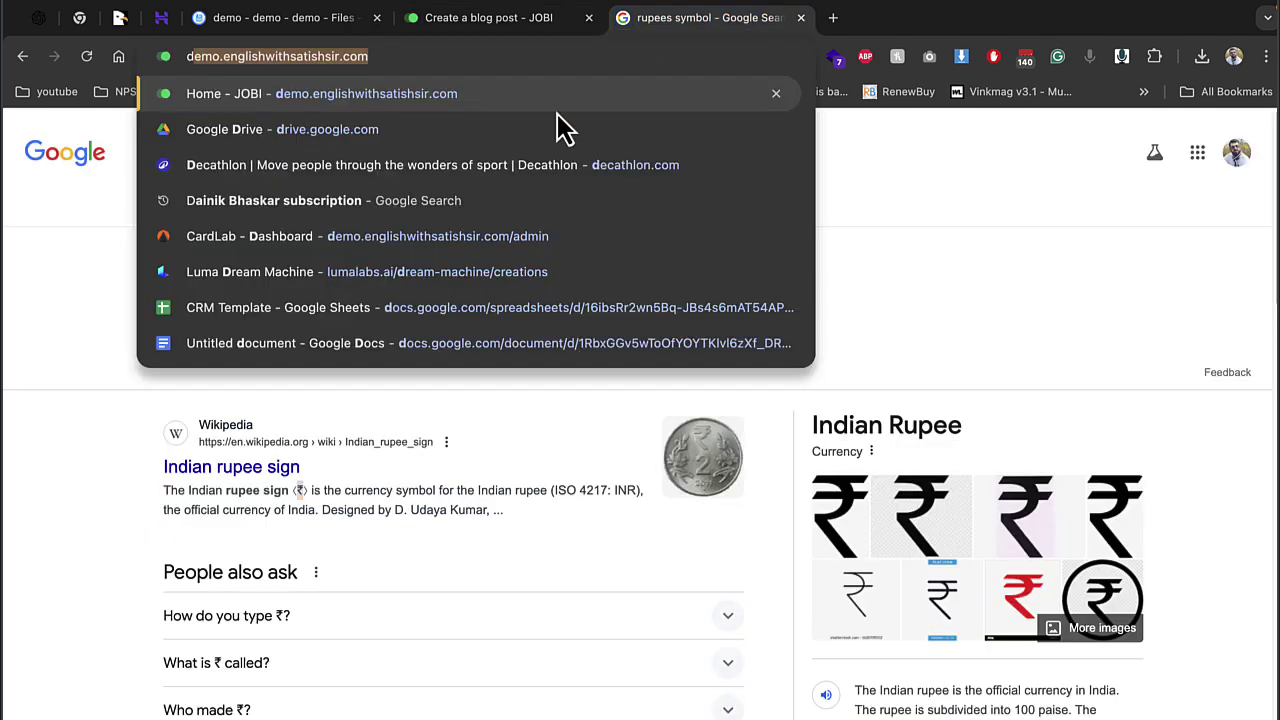
key(Return)
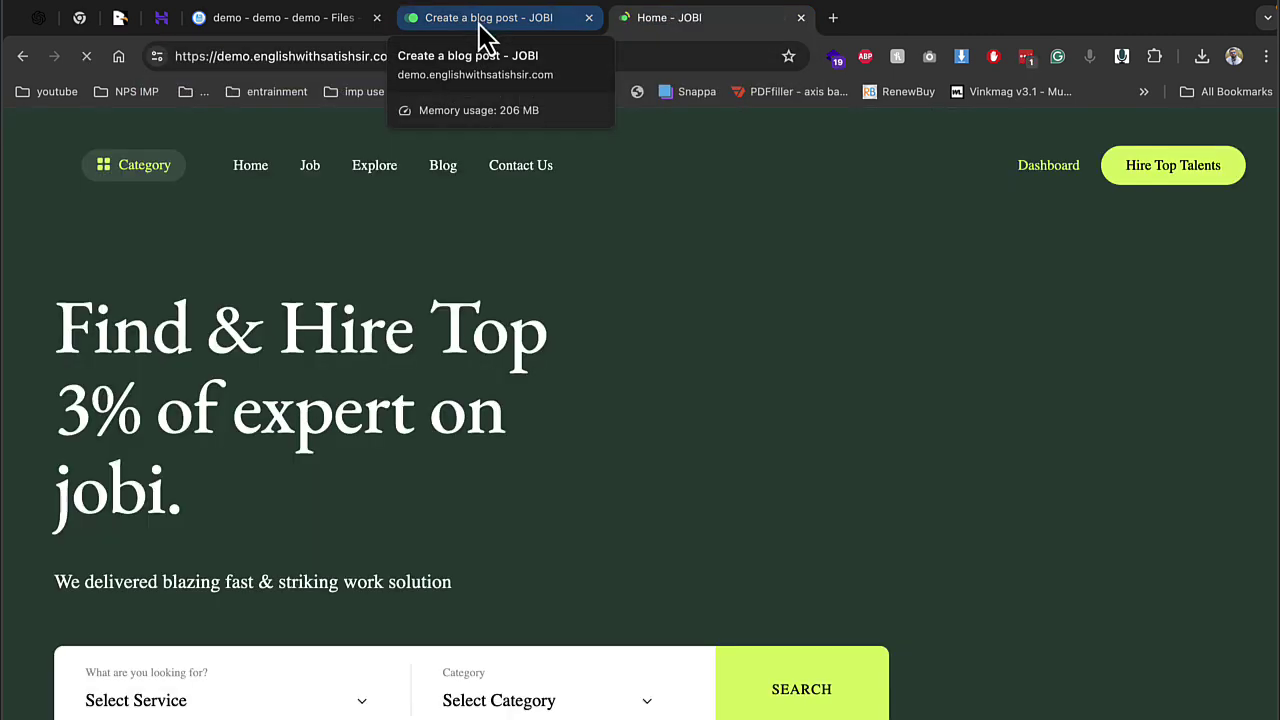
- View the public Blog Standard page, then return to the admin blog list
click(485, 20)
click(655, 20)
mouse_move(590, 168)
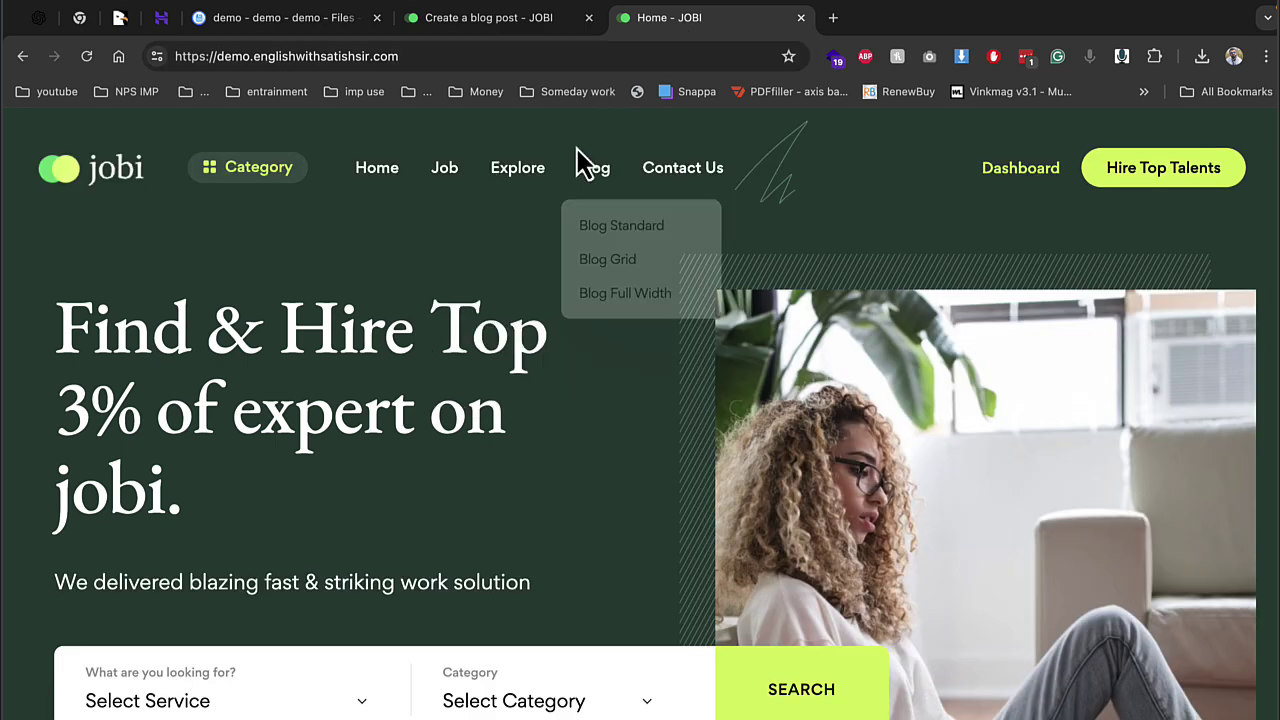
click(606, 223)
click(532, 20)
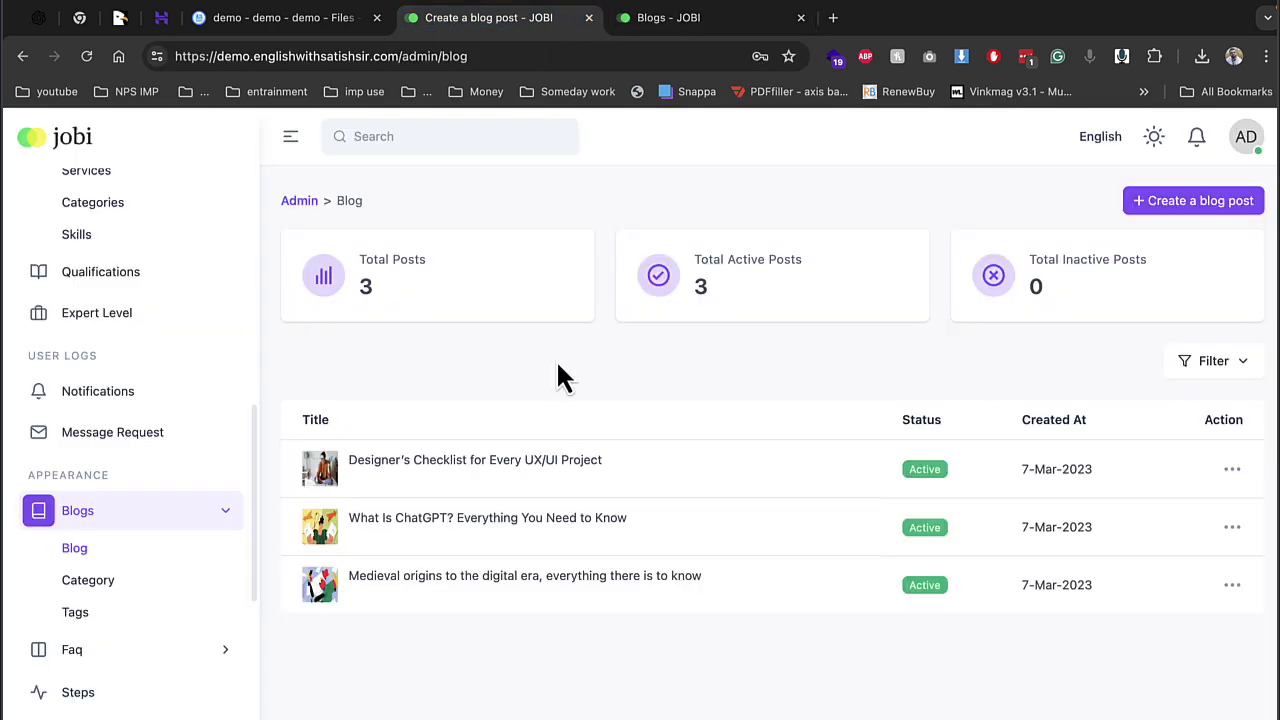
click(660, 18)
scroll(480, 450, down, 2)
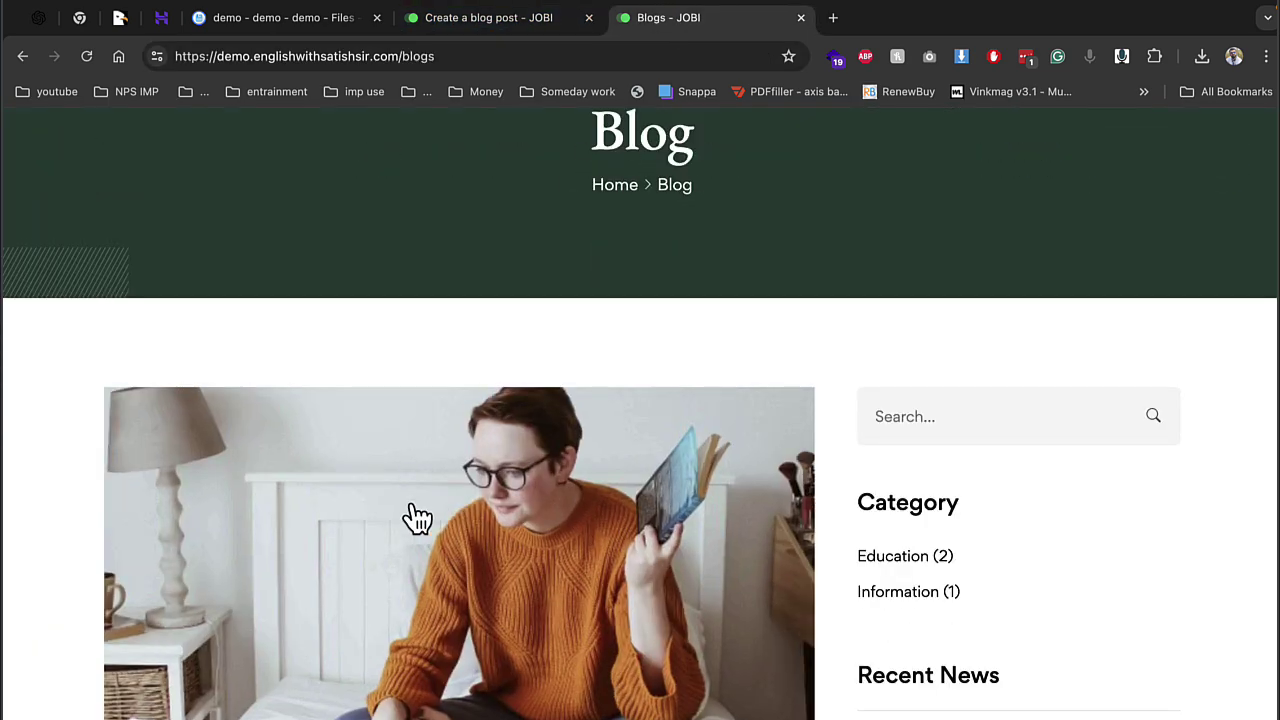
scroll(417, 518, down, 5)
click(530, 20)
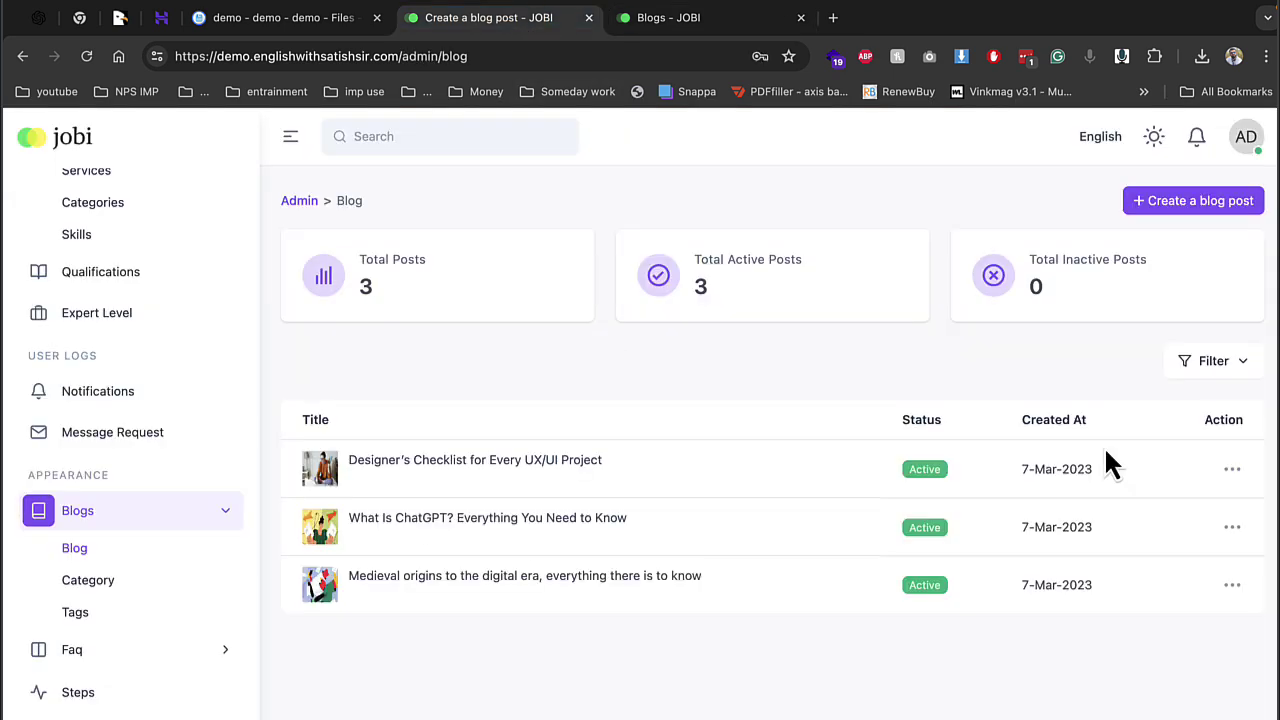
- Create a blog post titled 'demo' with the blue-and-yellow hiring poster from Downloads as its image
click(1181, 213)
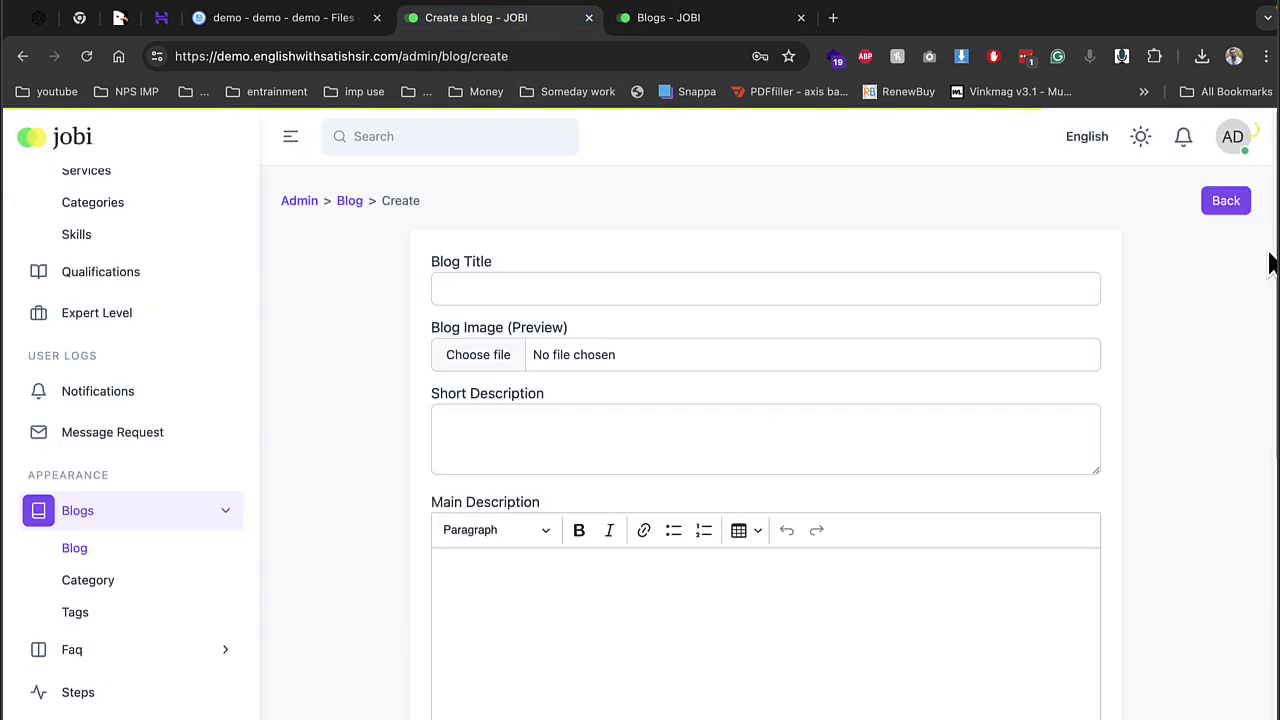
click(602, 290)
text(demo)
key(Tab)
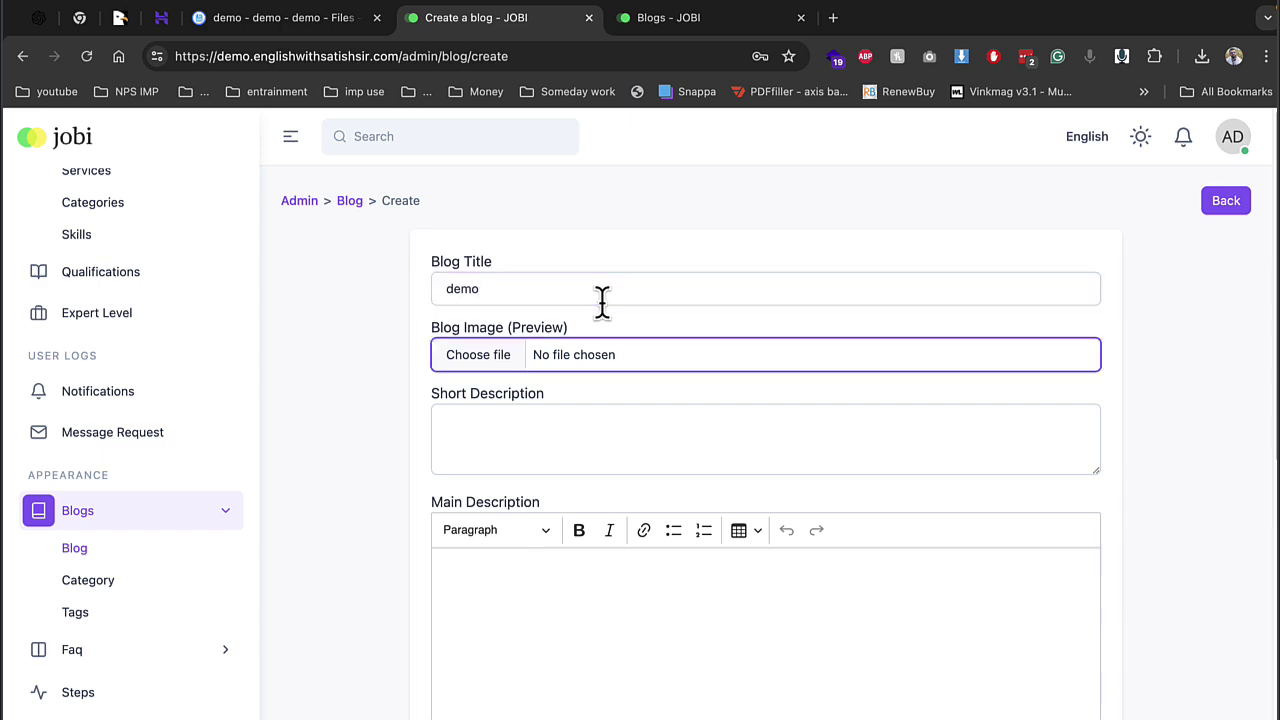
click(571, 356)
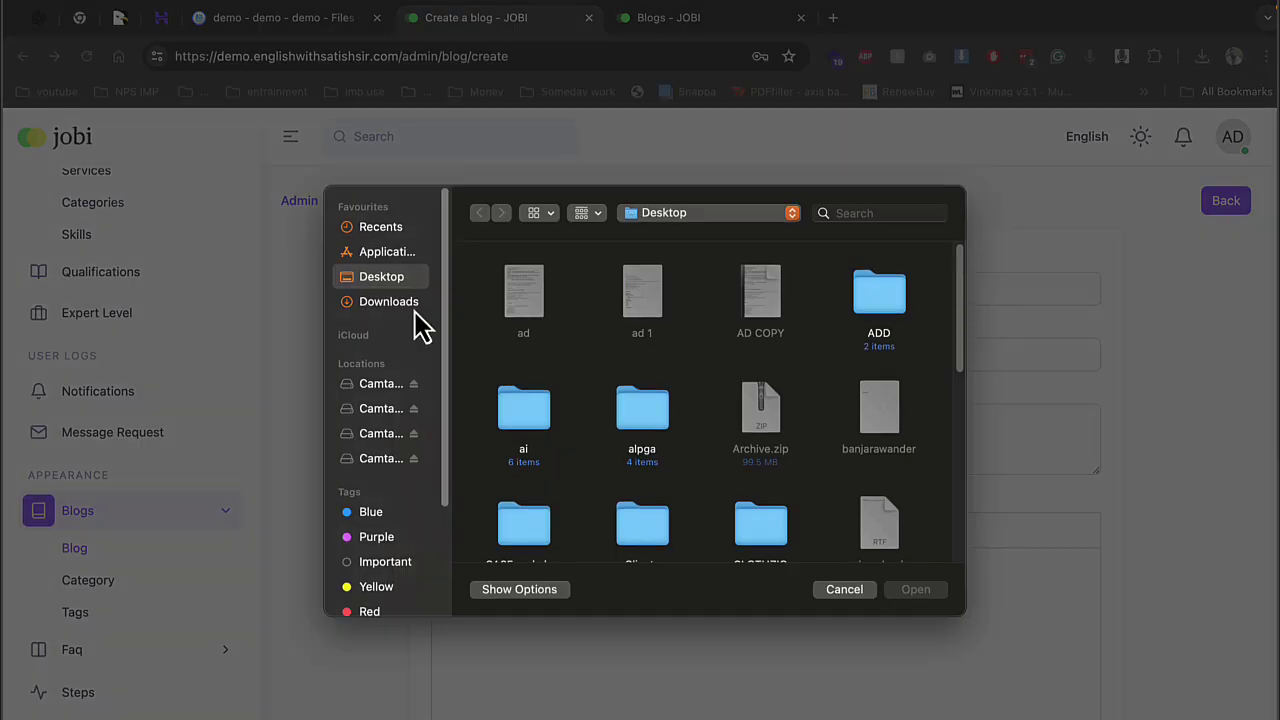
click(410, 303)
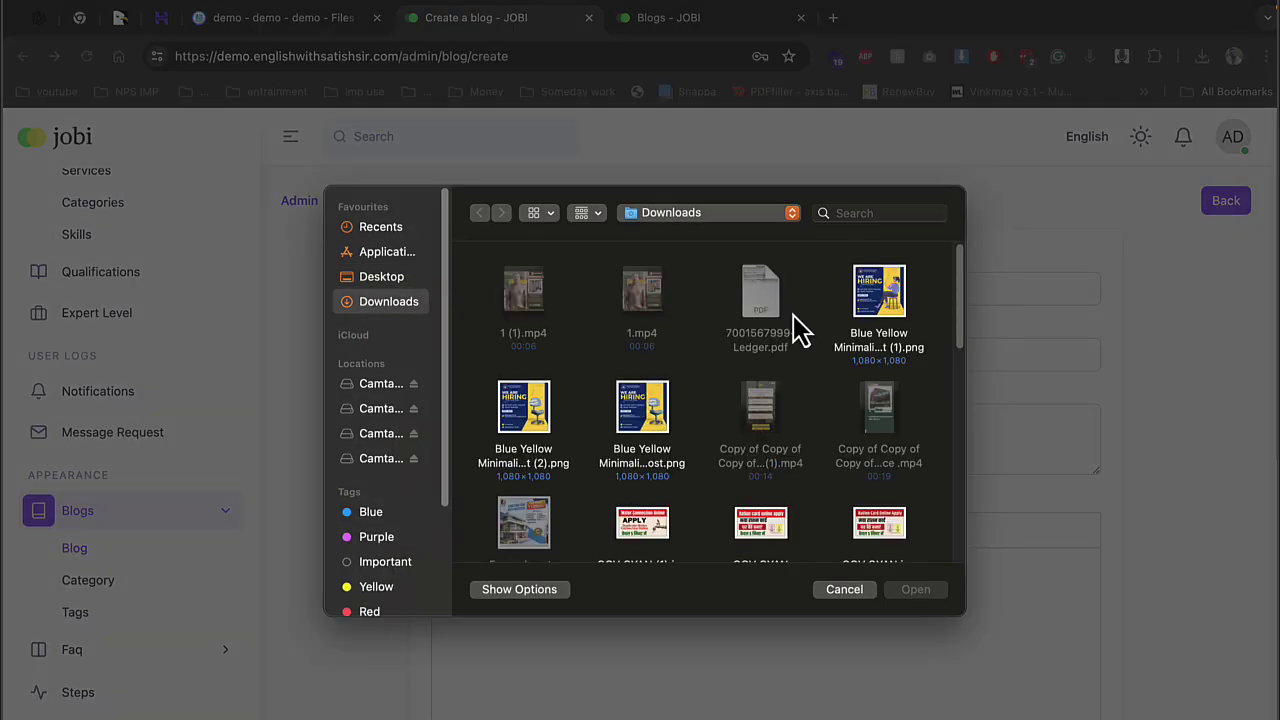
click(893, 287)
double_click(893, 287)
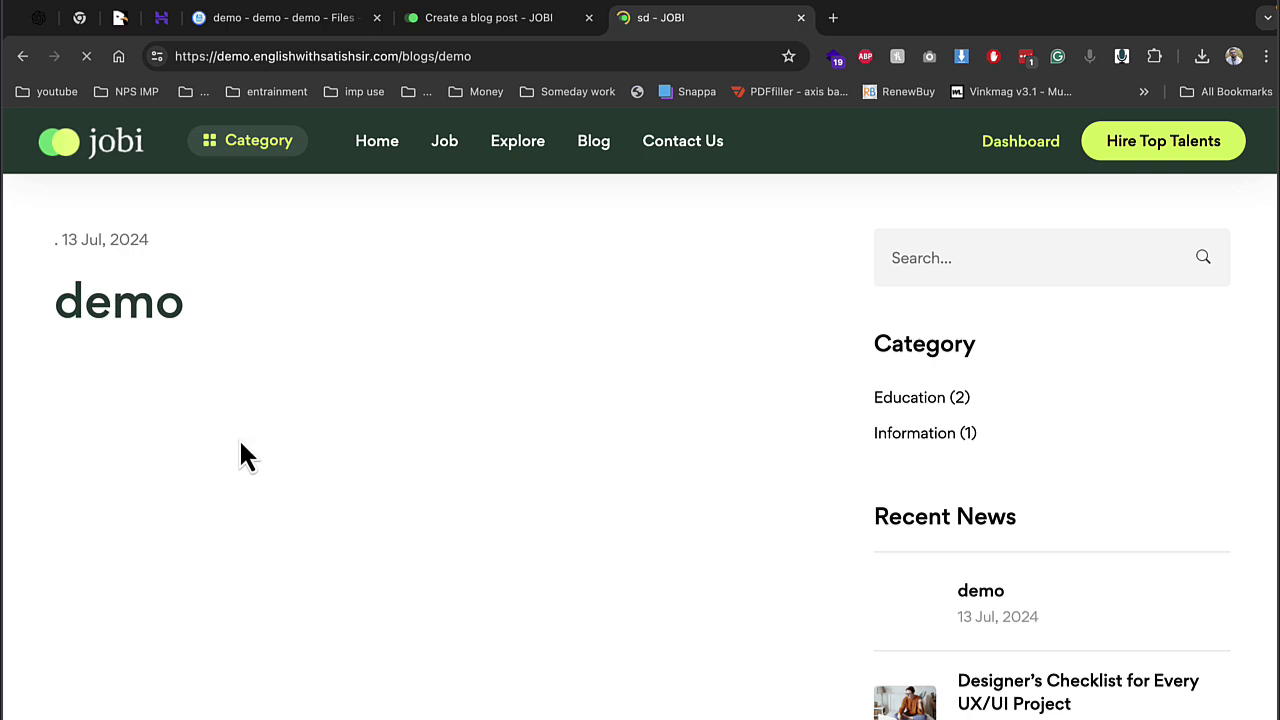
scroll(391, 509, down, 10)
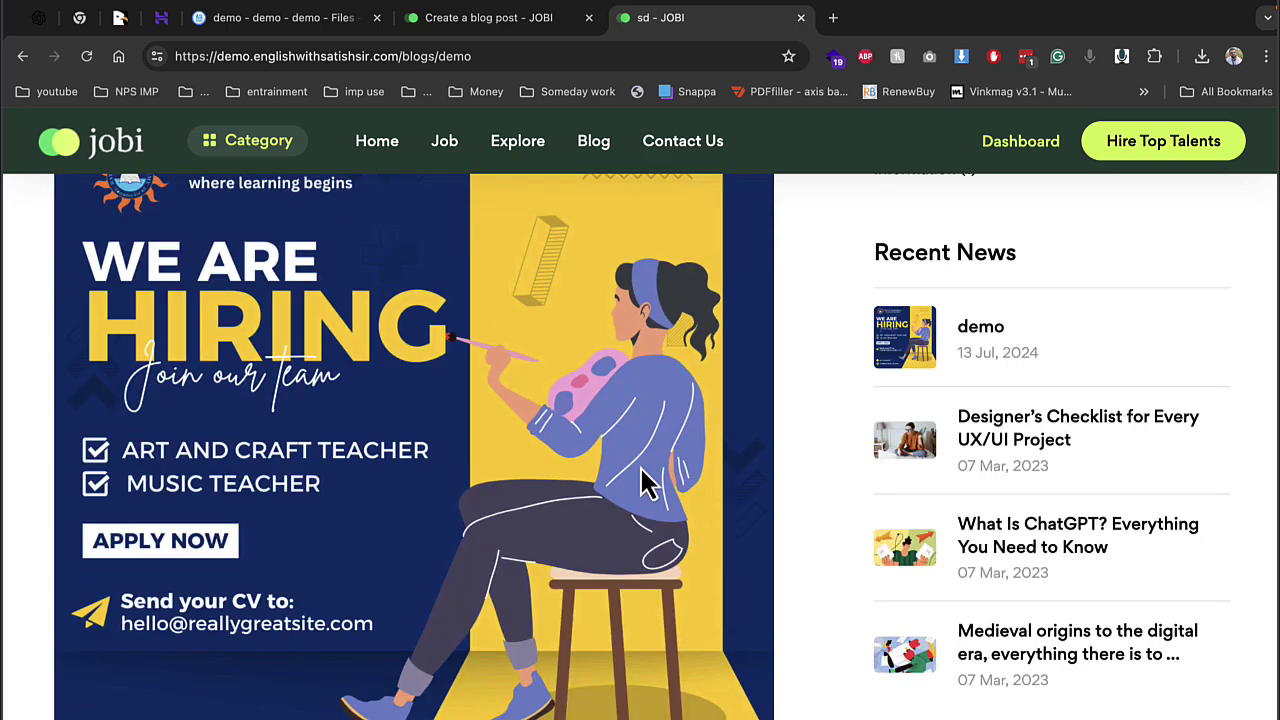
scroll(612, 495, up, 3)
scroll(651, 480, down, 4)
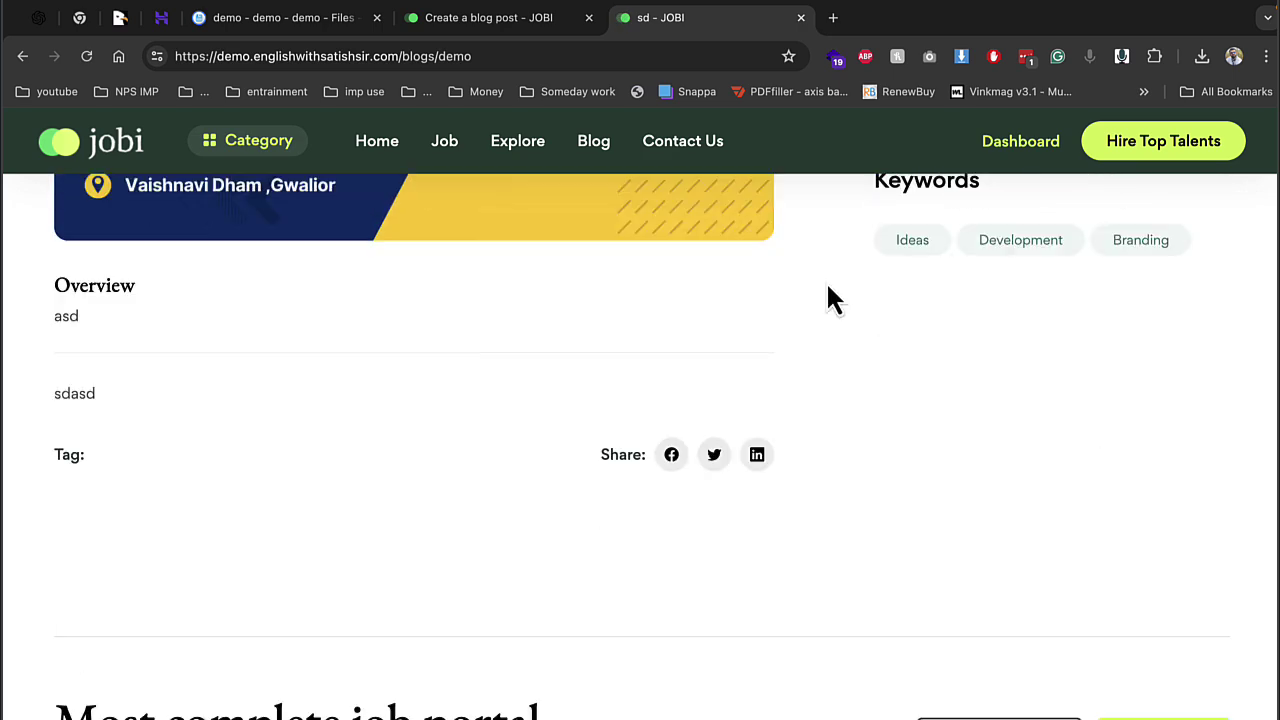
click(486, 25)
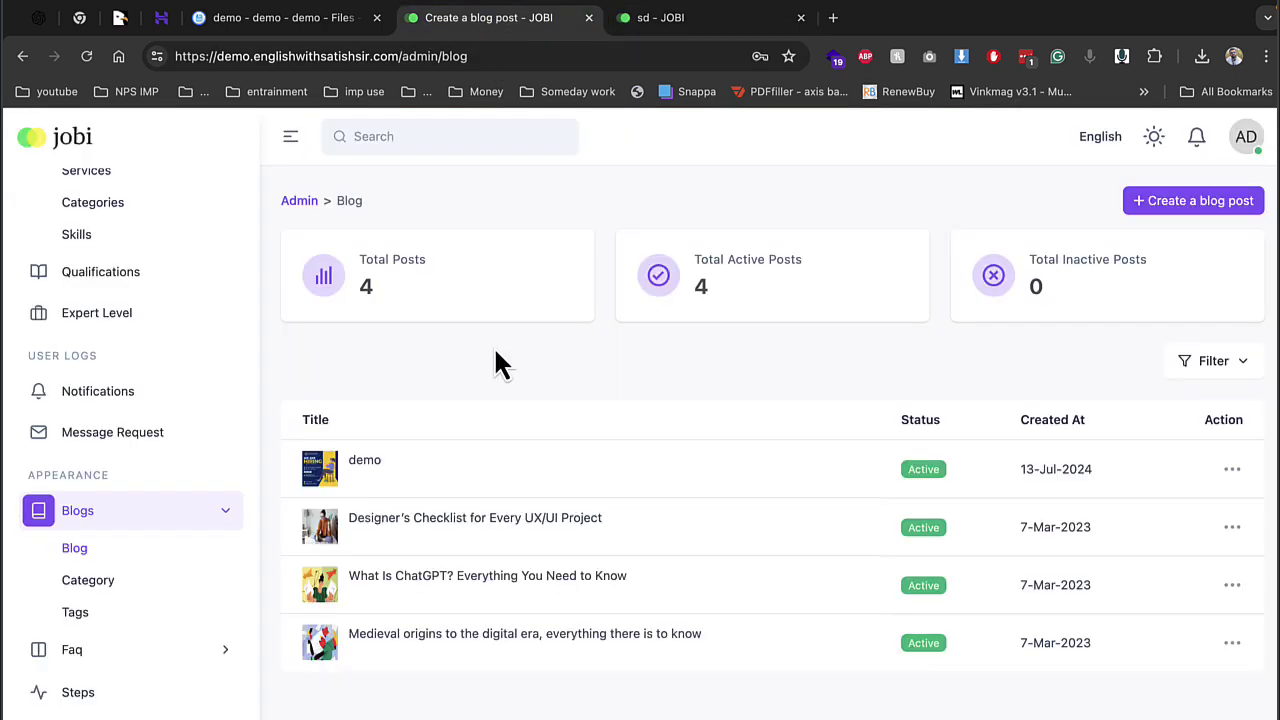
- Browse the FAQs and Partners lists, closing the published blog post tab
click(178, 638)
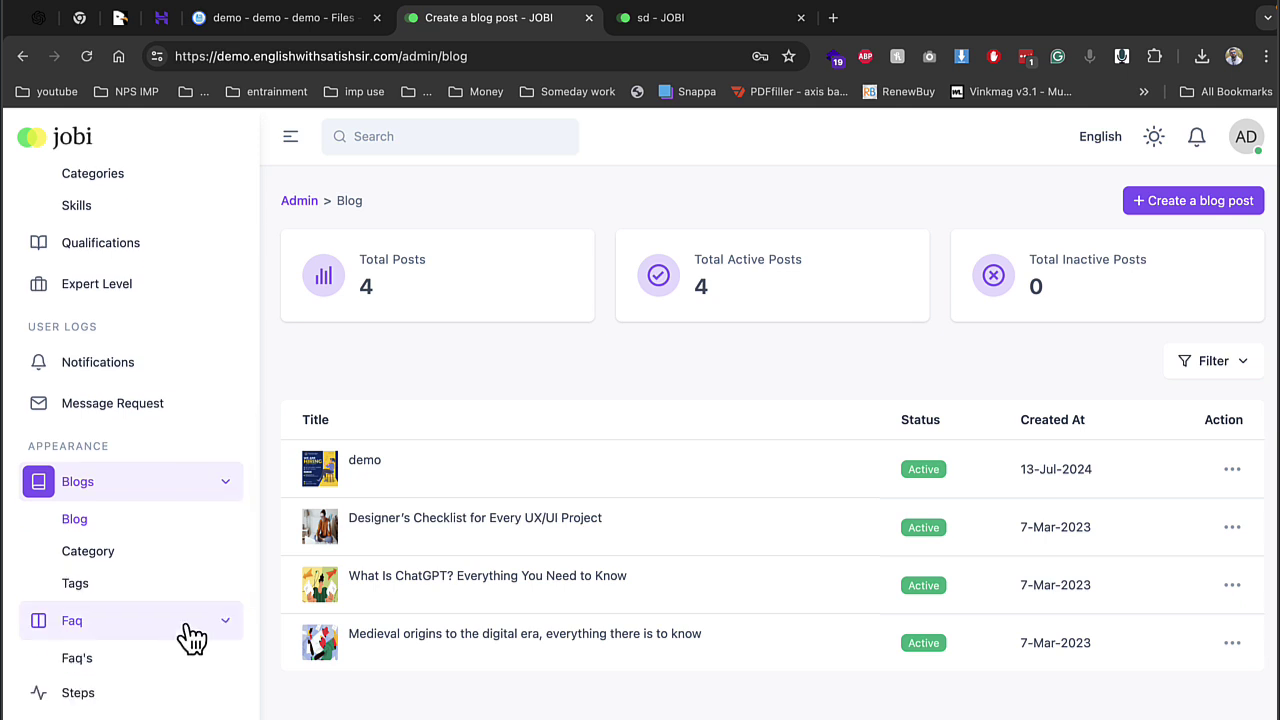
click(170, 675)
click(801, 17)
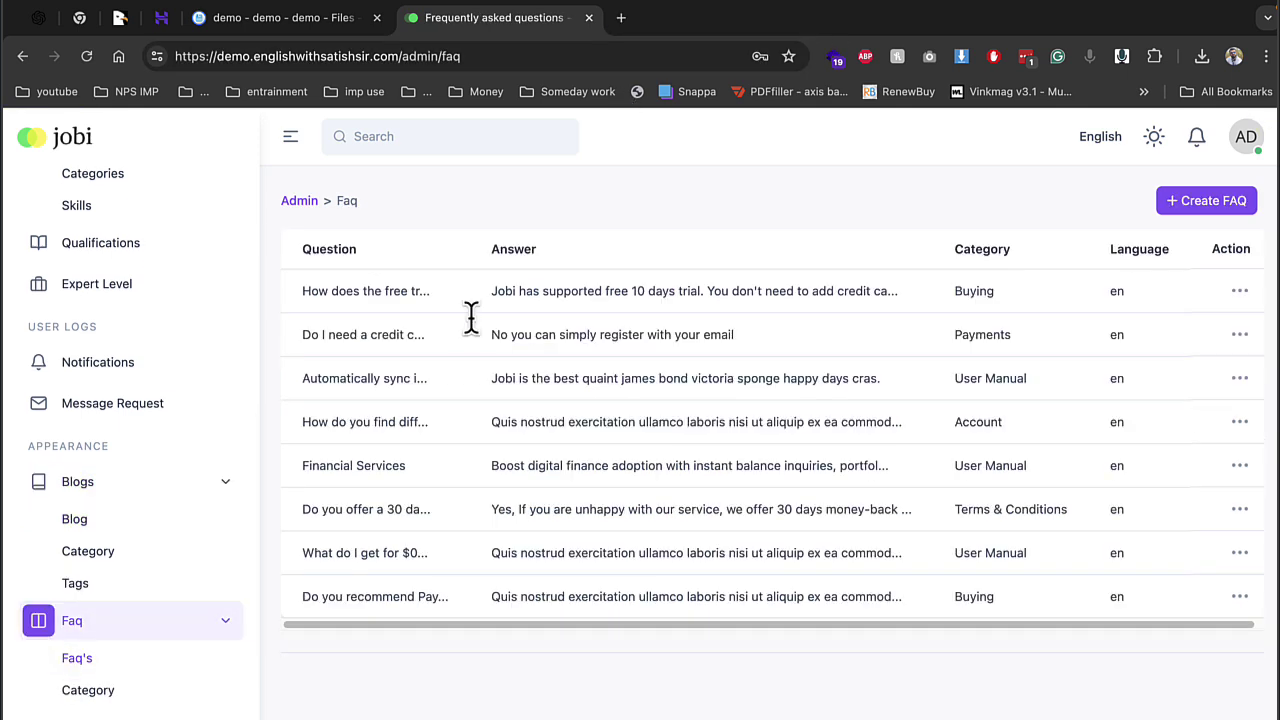
scroll(215, 540, down, 3)
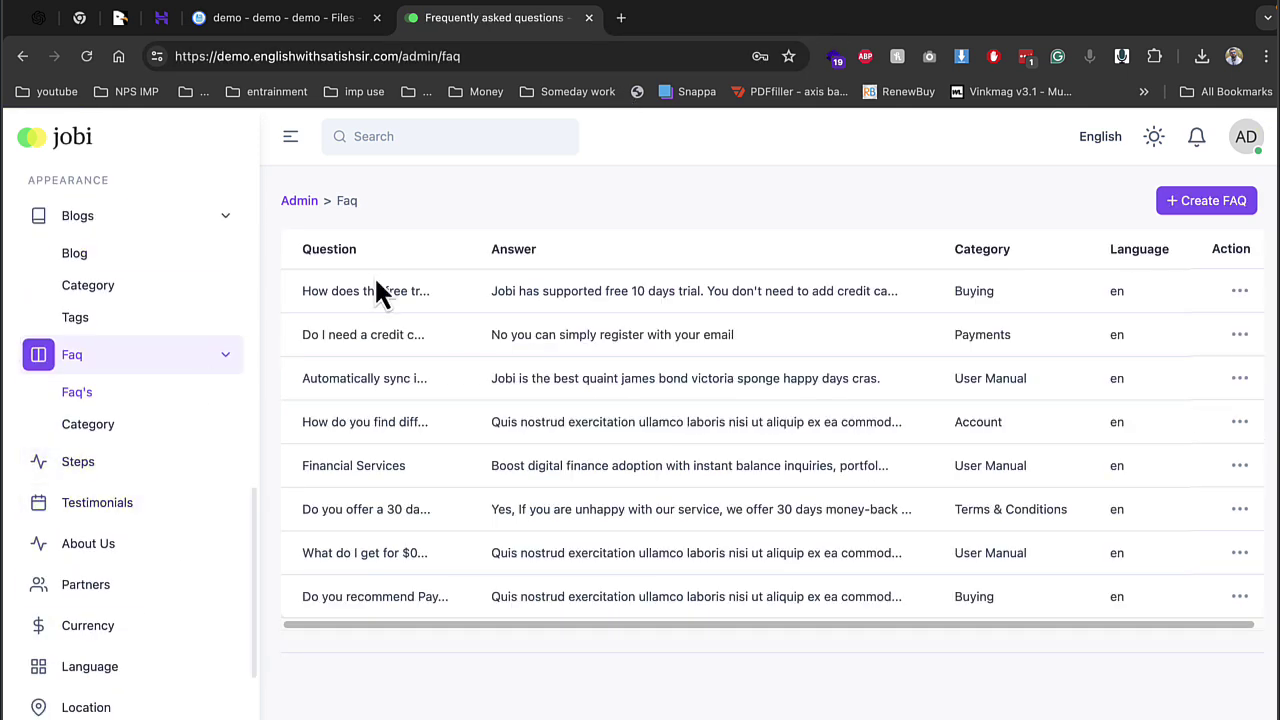
click(100, 595)
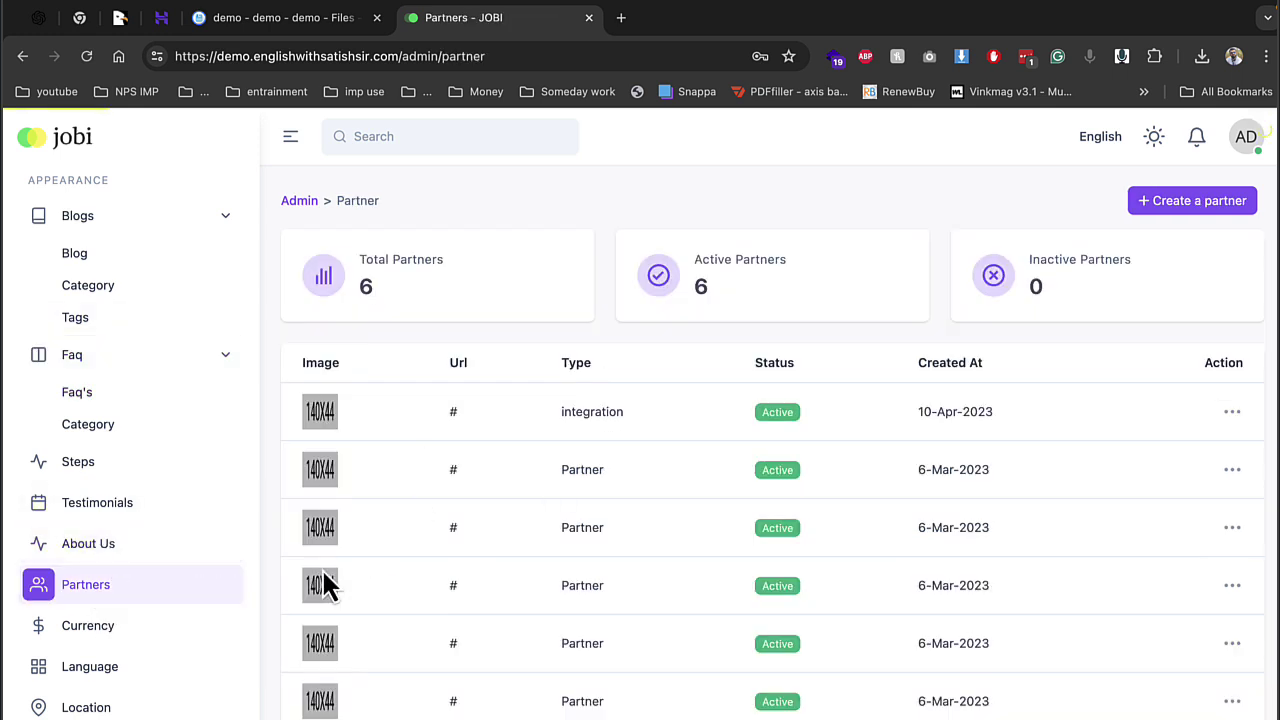
scroll(150, 575, down, 3)
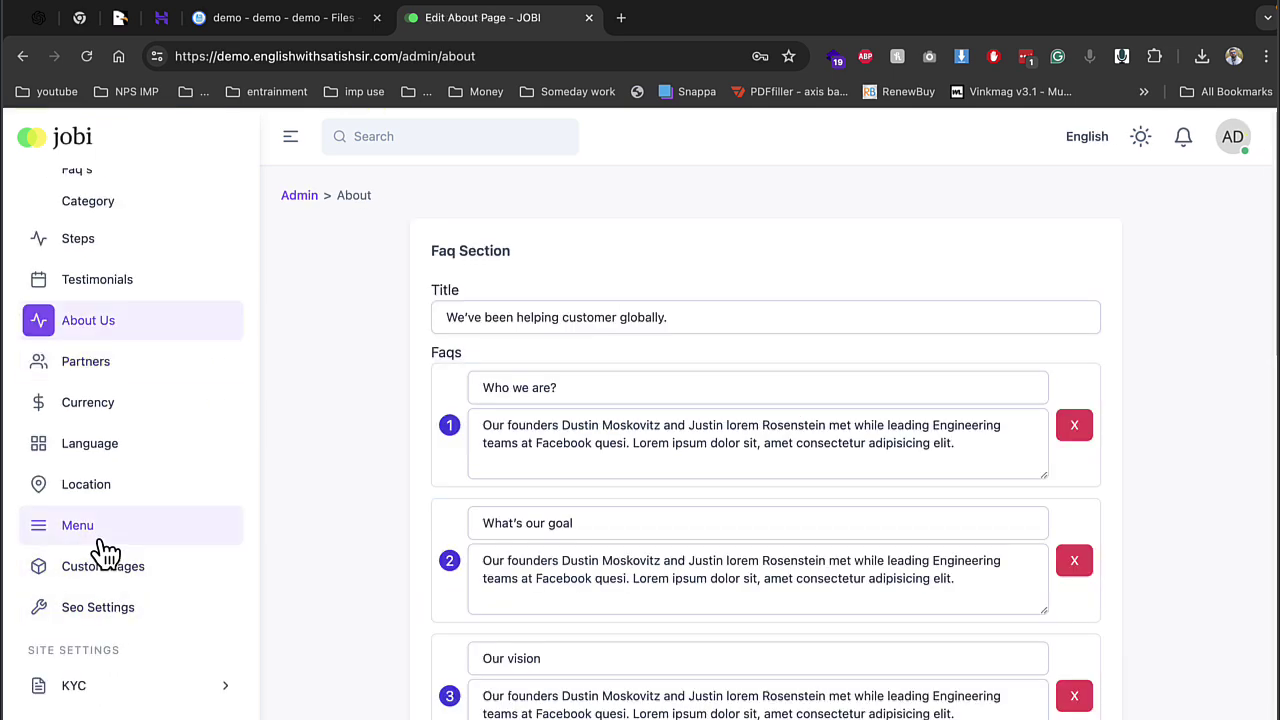
- Open the list of four site menus and check the live site in a new tab
click(160, 514)
click(621, 17)
text(de)
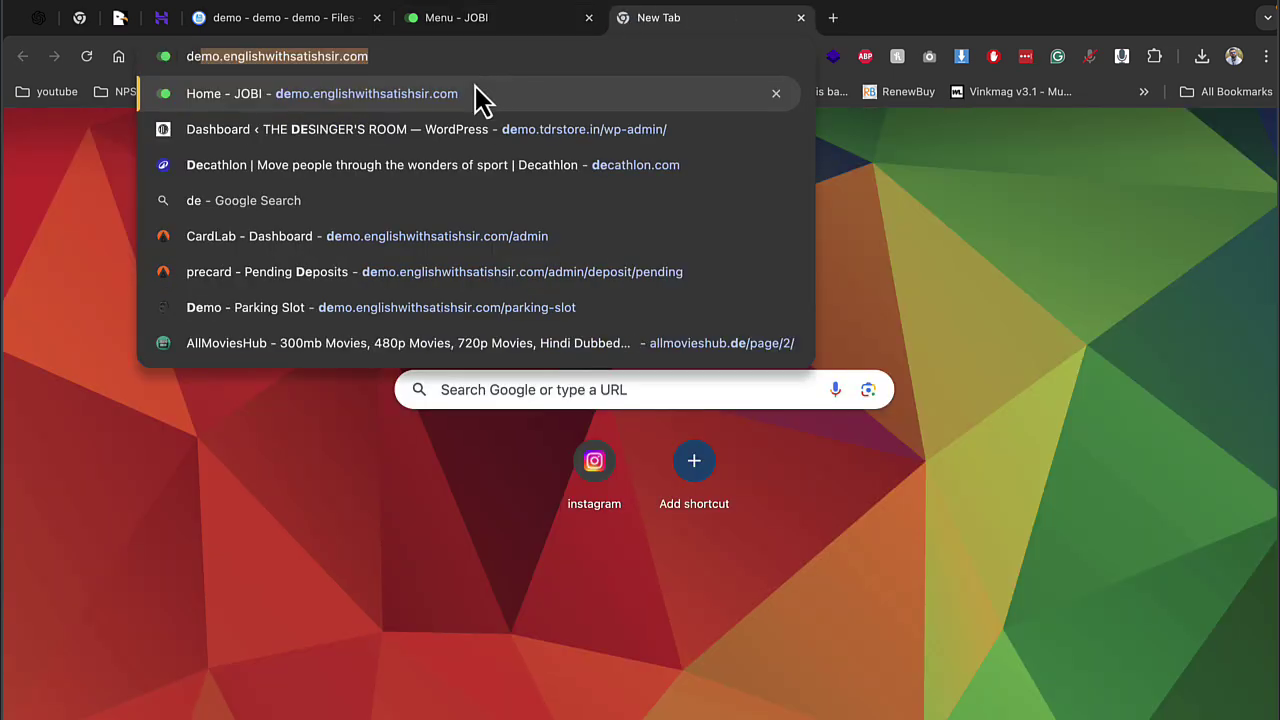
key(Return)
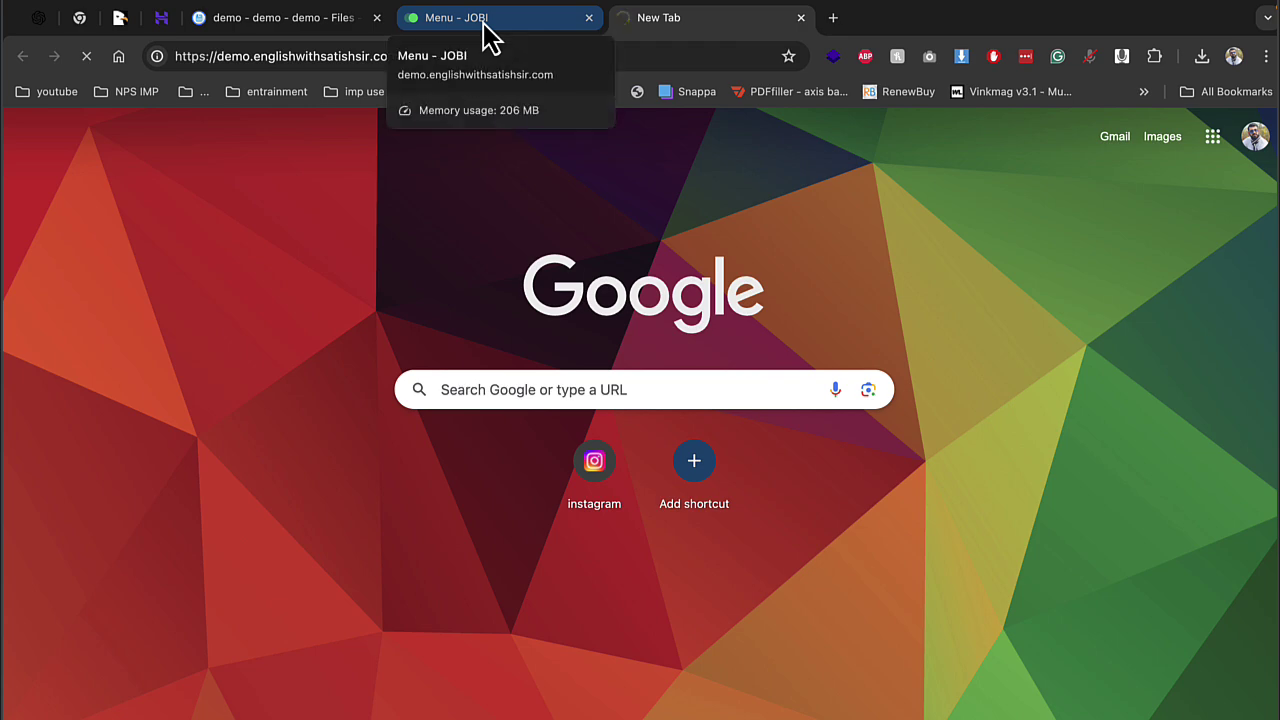
click(487, 36)
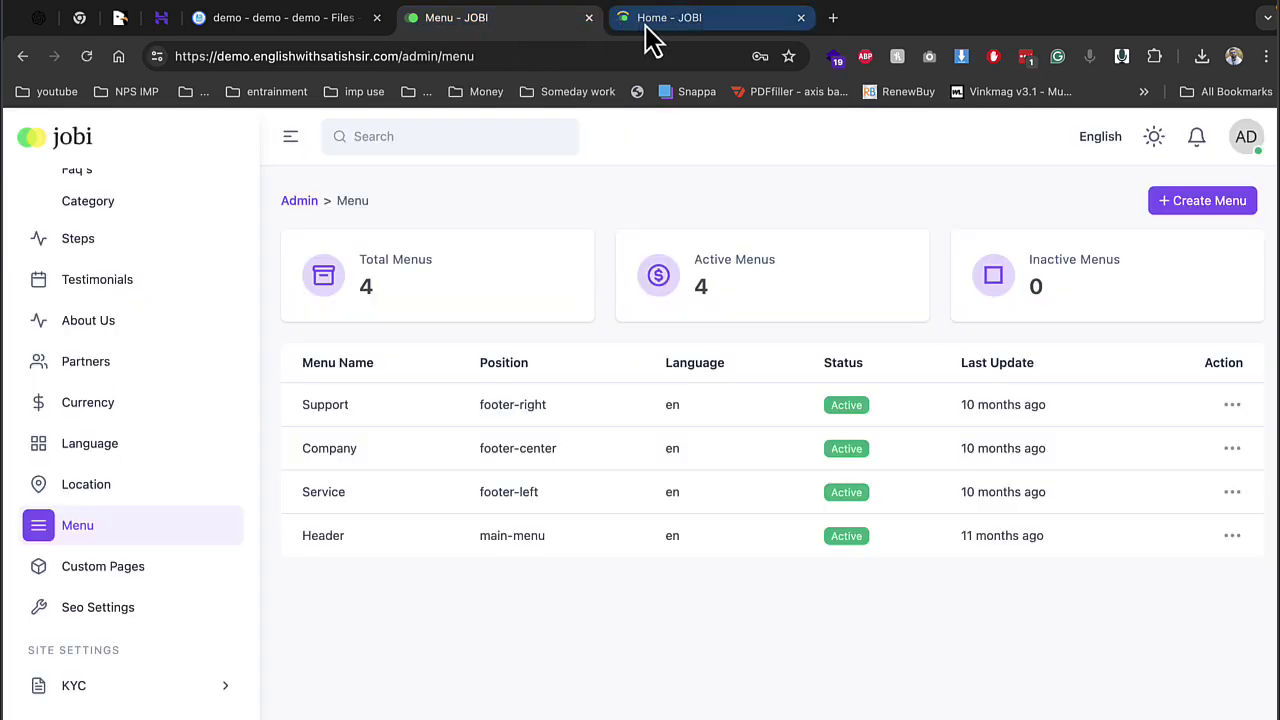
click(658, 38)
click(522, 22)
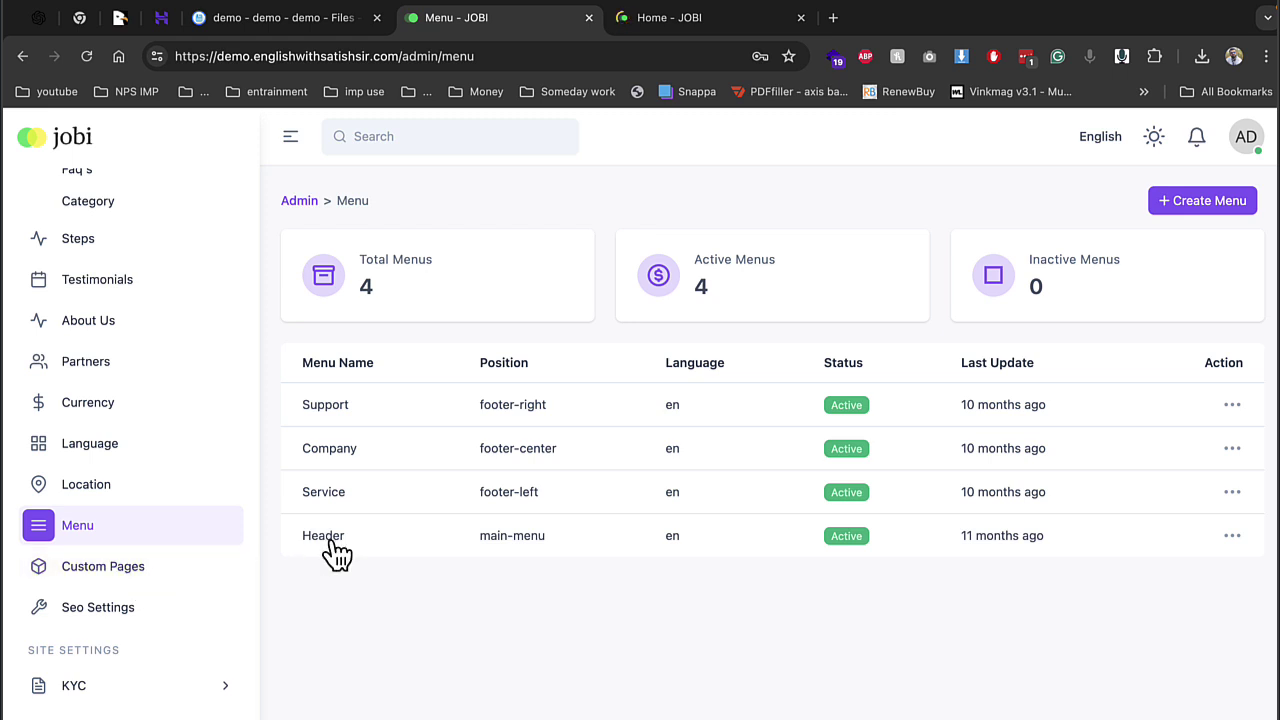
- Expand the KYC settings group and go to the theme settings
scroll(100, 620, down, 1)
scroll(100, 620, down, 2)
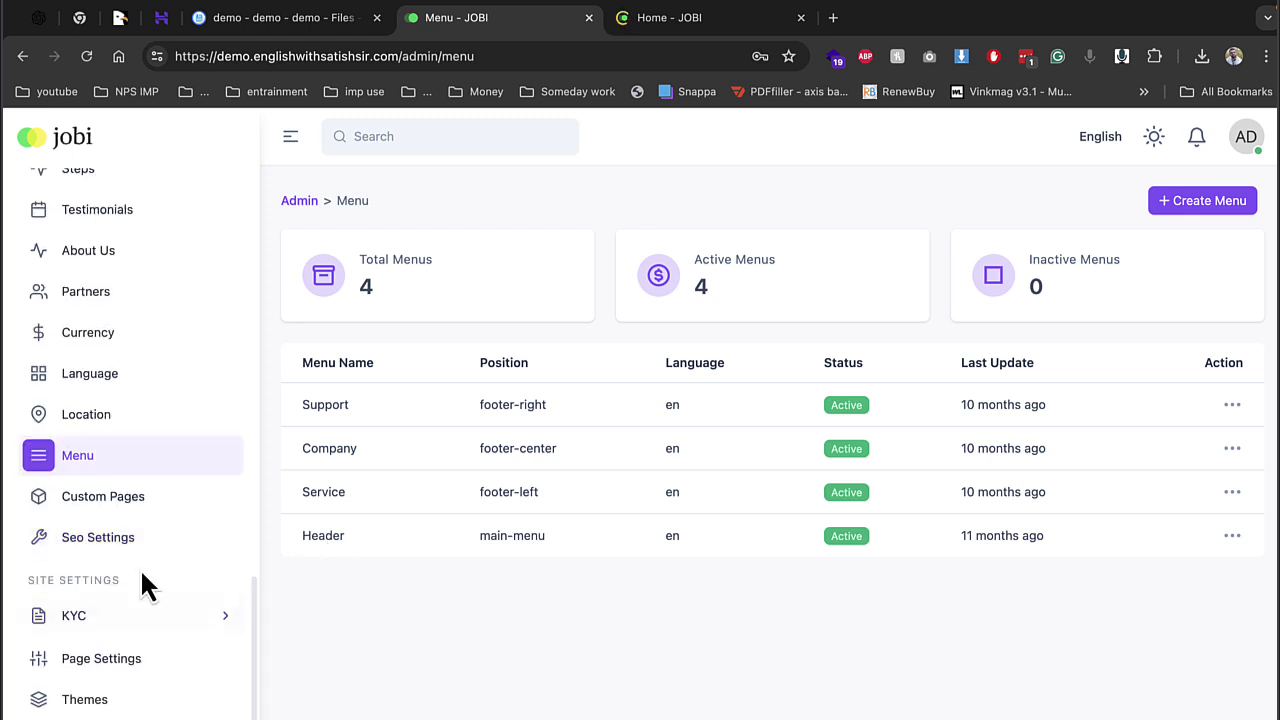
click(130, 628)
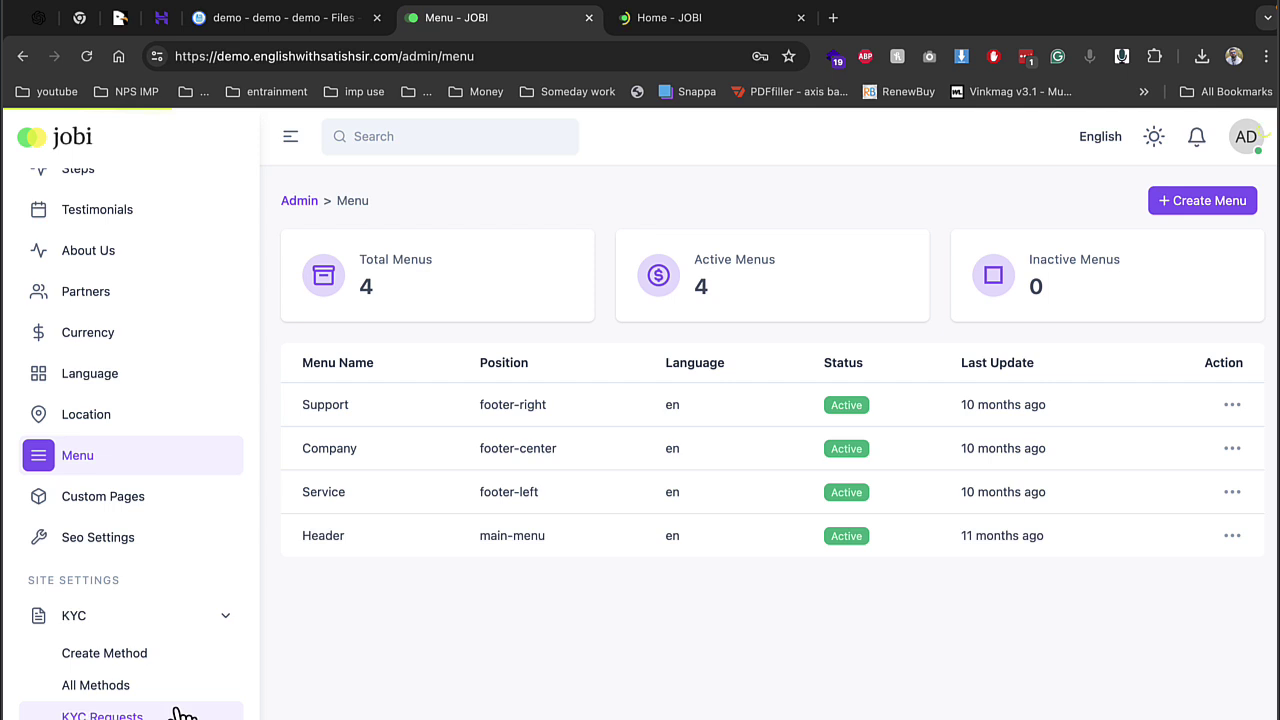
scroll(154, 686, down, 3)
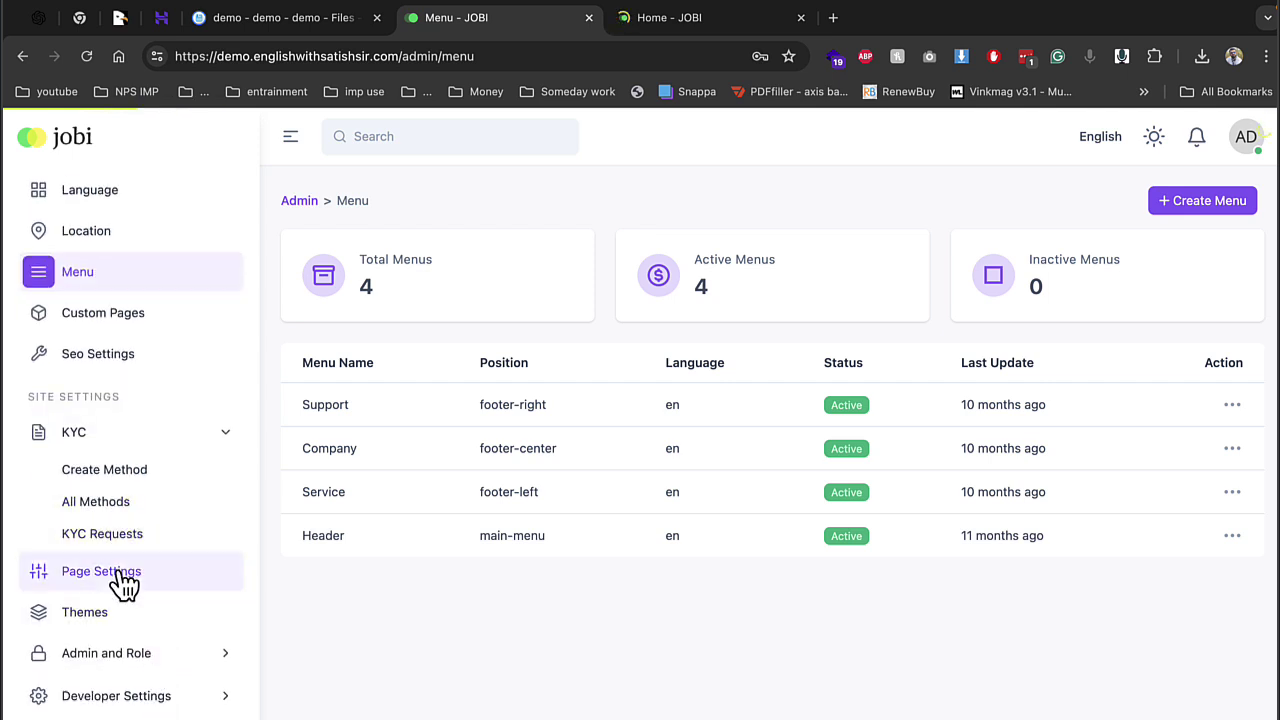
scroll(122, 580, down, 1)
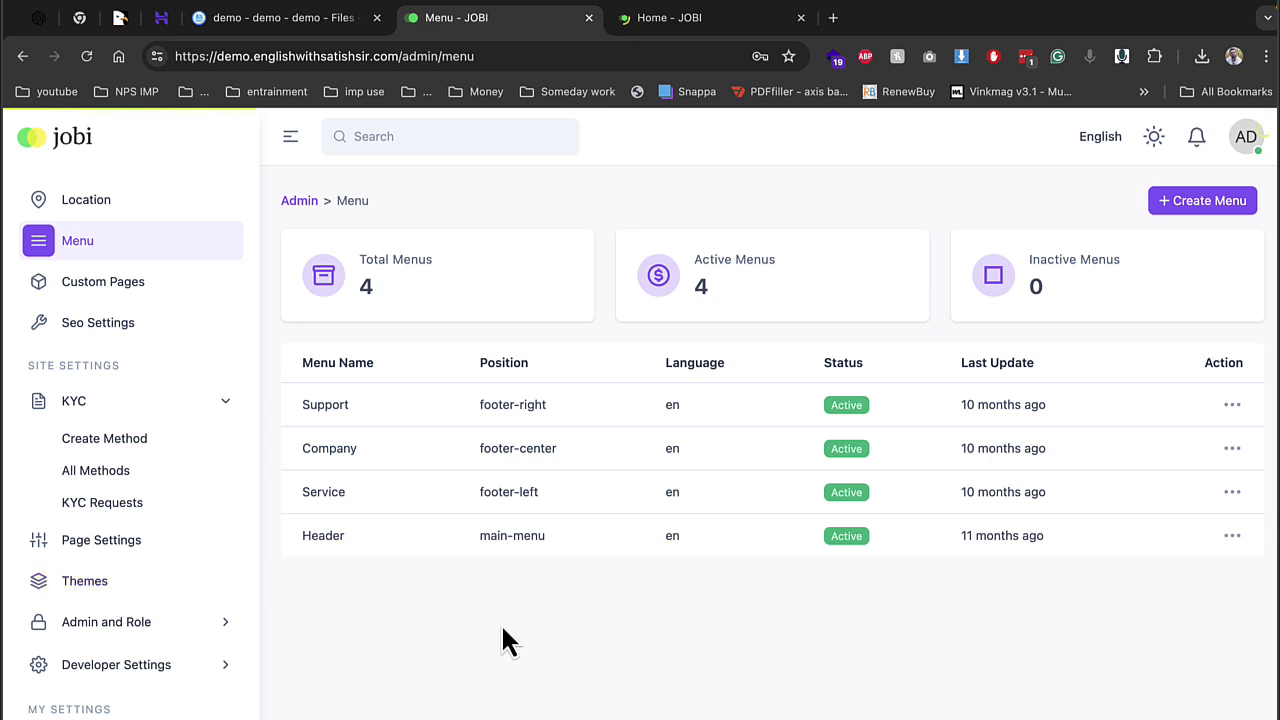
click(163, 582)
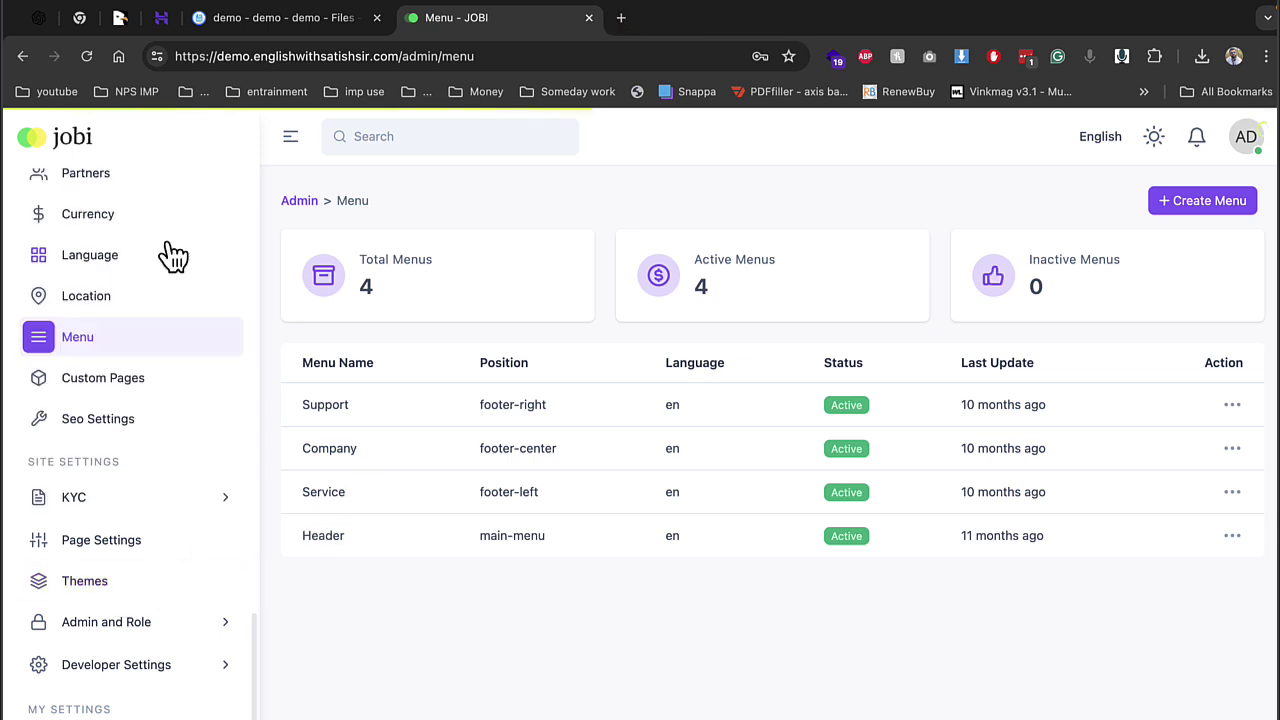
- Leave the Themes page and start a Chrome incognito window to view the public Jobi home page
scroll(523, 474, down, 3)
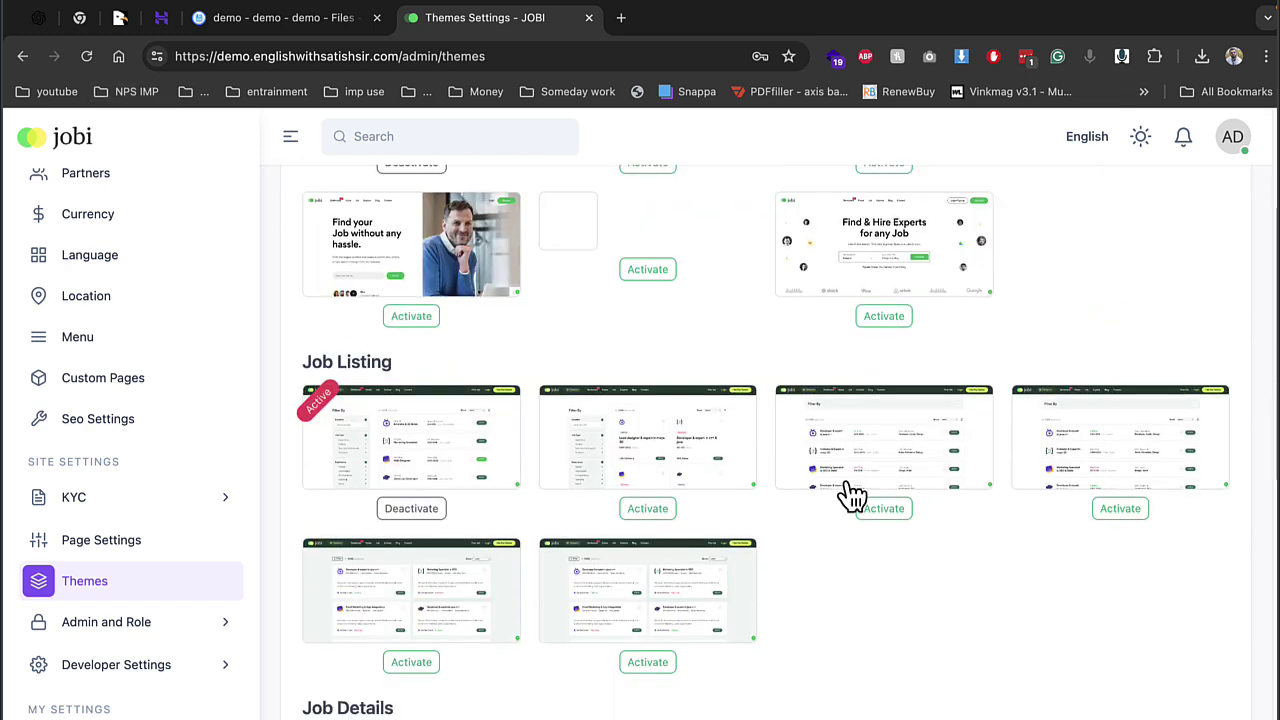
scroll(697, 463, up, 3)
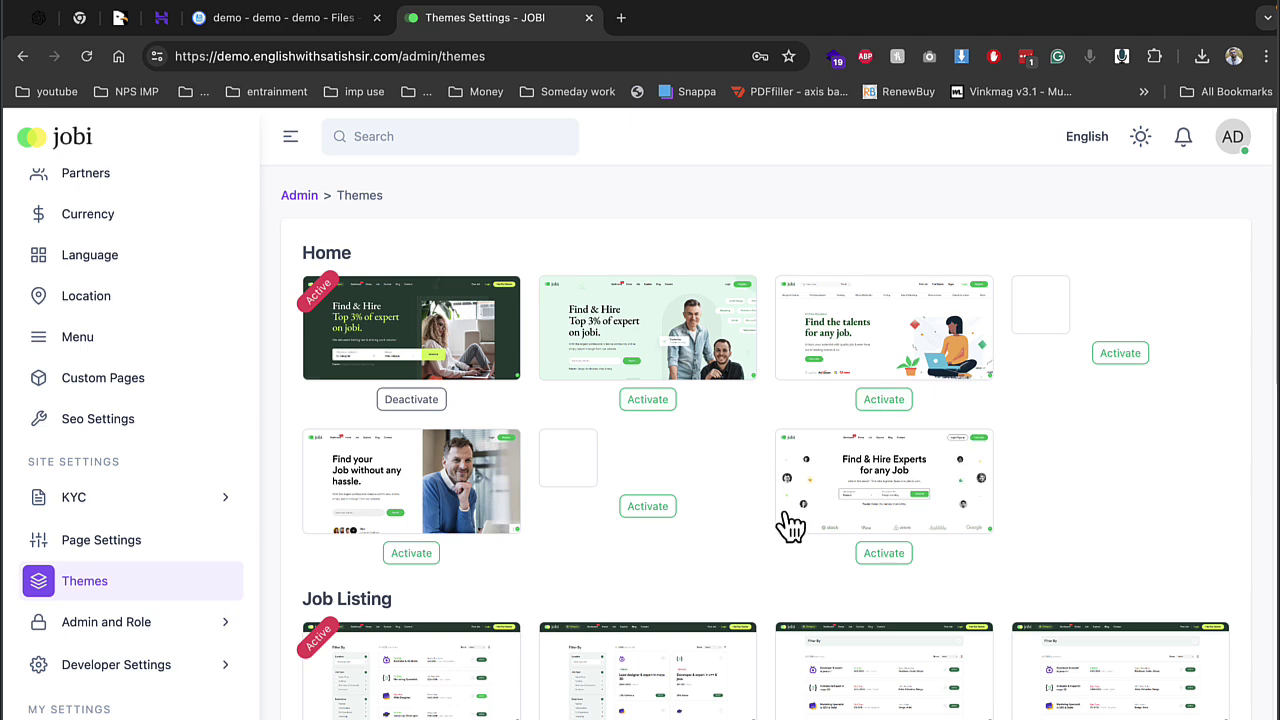
scroll(788, 524, down, 2)
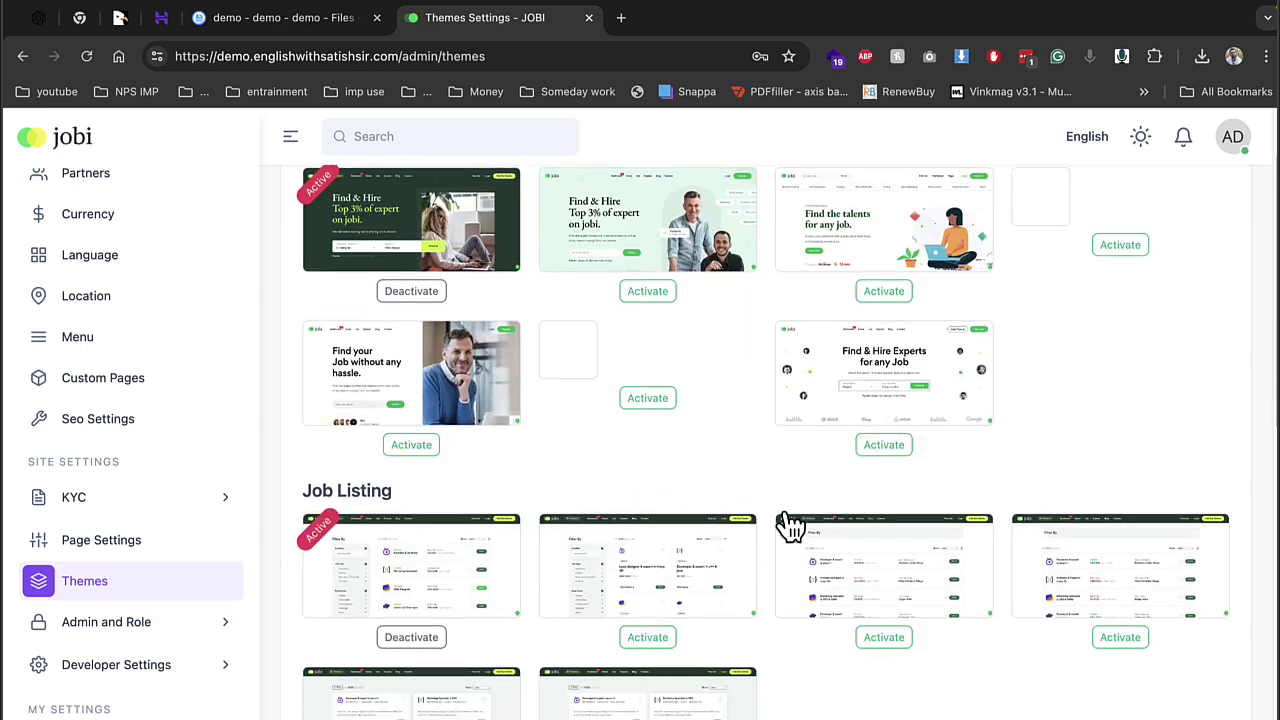
scroll(357, 491, up, 2)
scroll(134, 380, up, 6)
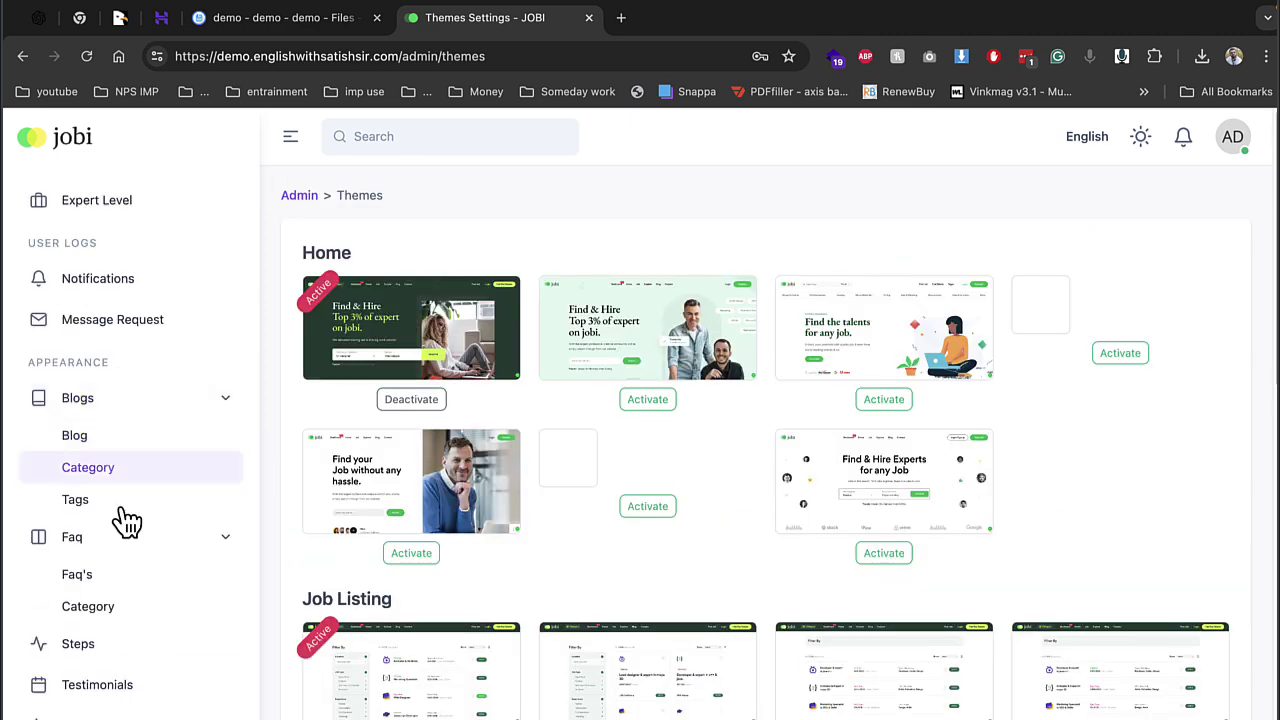
scroll(120, 626, up, 3)
scroll(190, 540, up, 3)
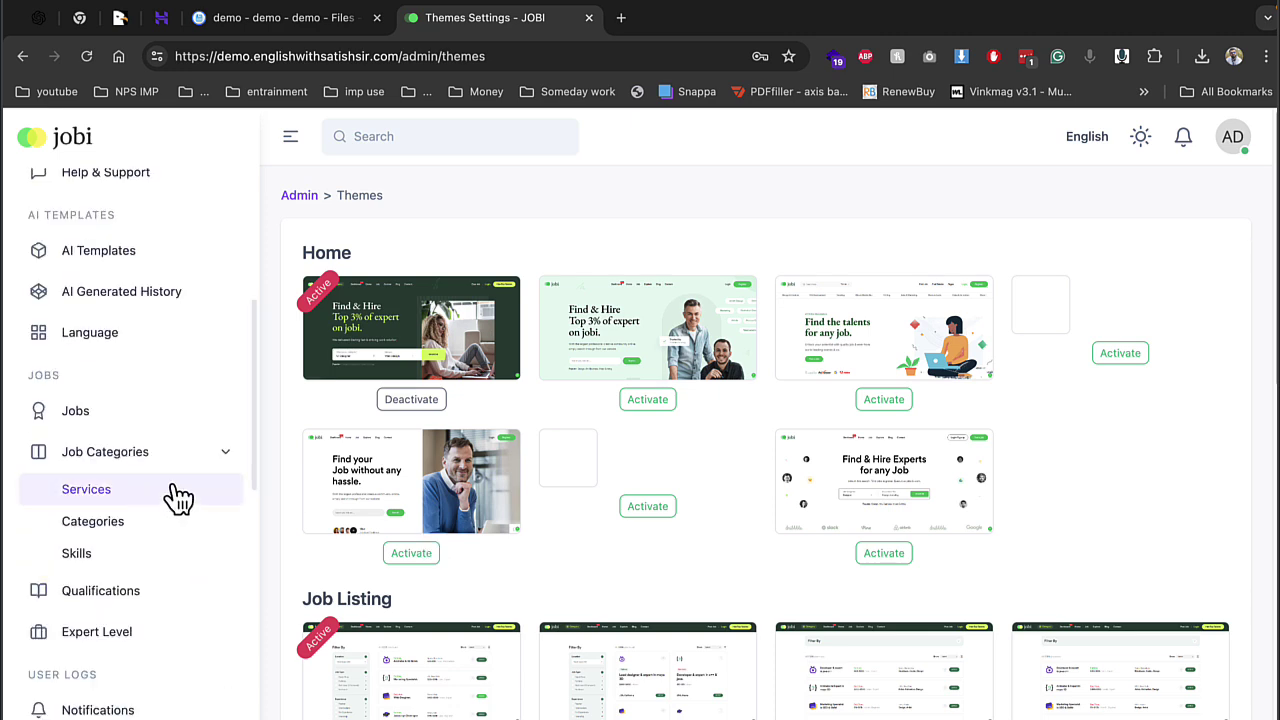
scroll(177, 494, up, 3)
click(1266, 56)
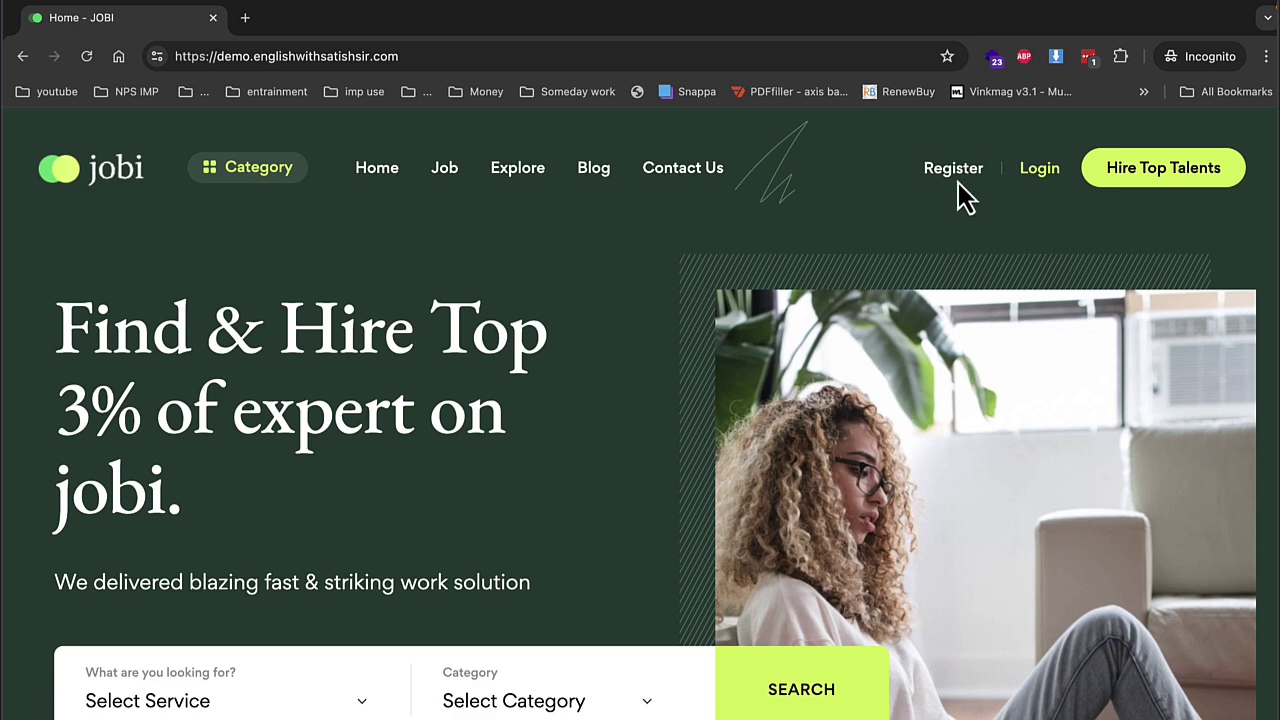
- Register an Employer account with a full name, email and password, accepting the terms
click(955, 172)
scroll(631, 451, down, 1)
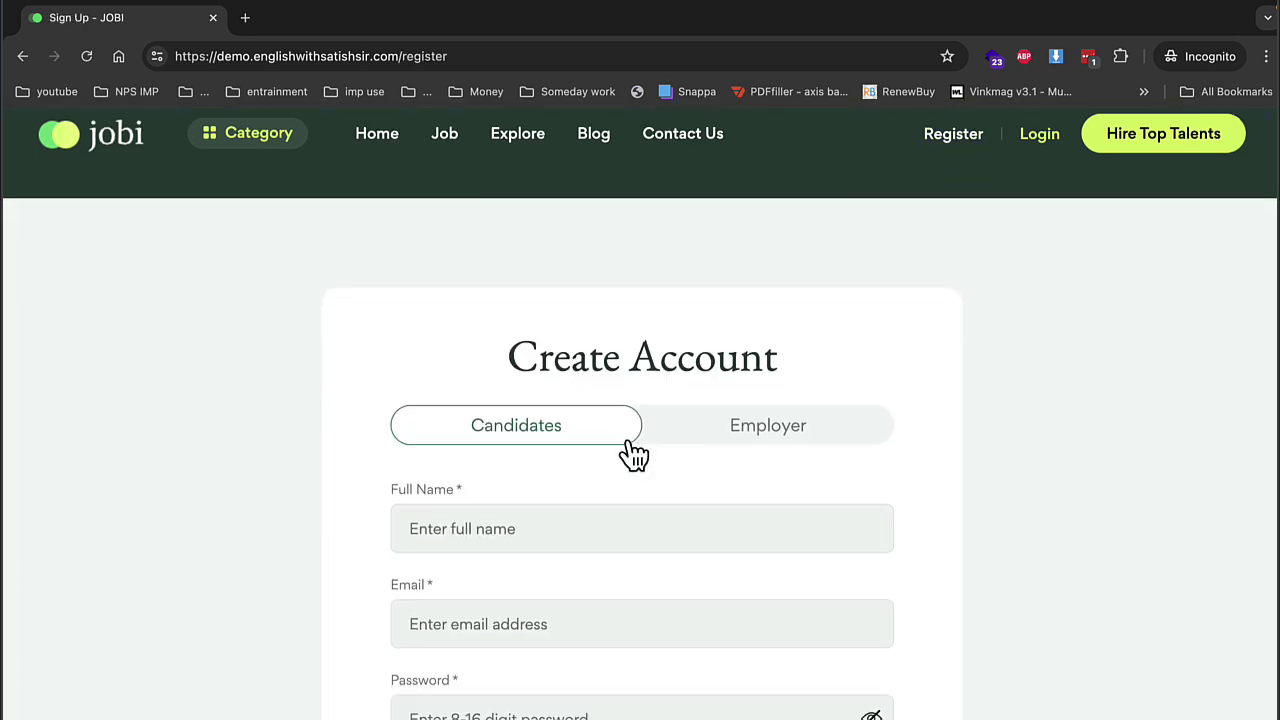
click(692, 432)
scroll(630, 505, down, 3)
click(562, 430)
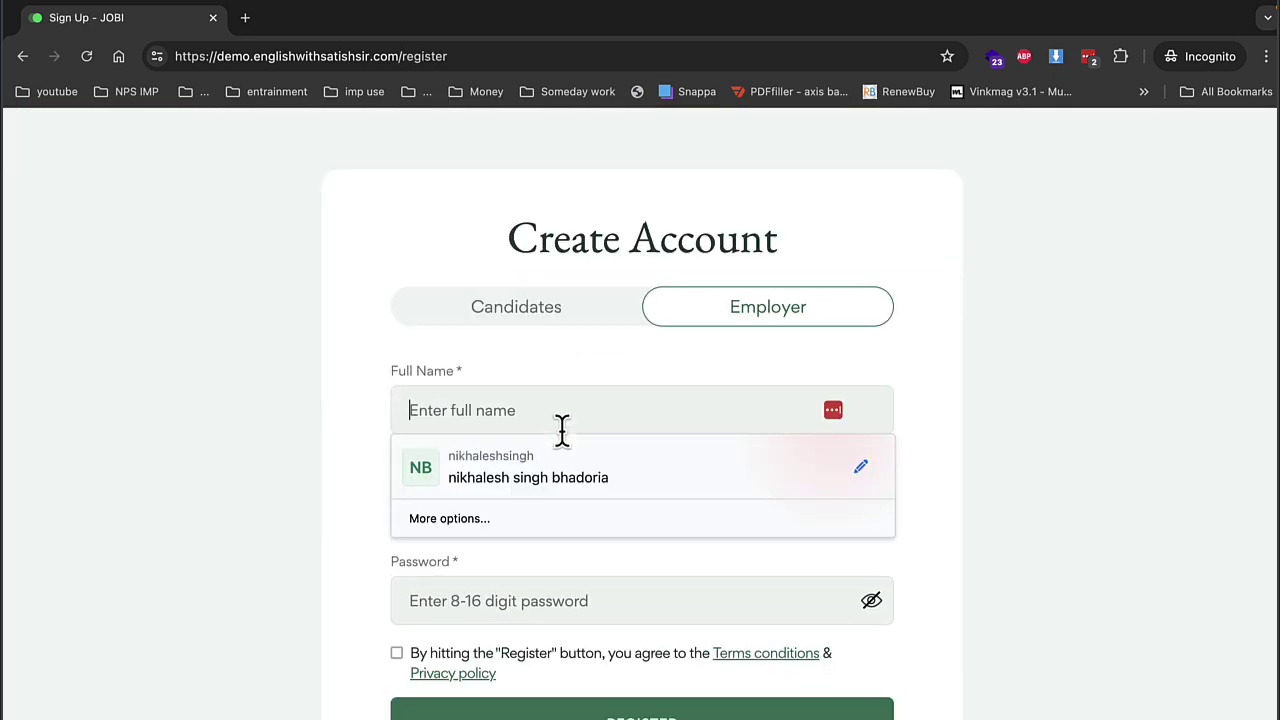
text(demo singh)
key(Tab)
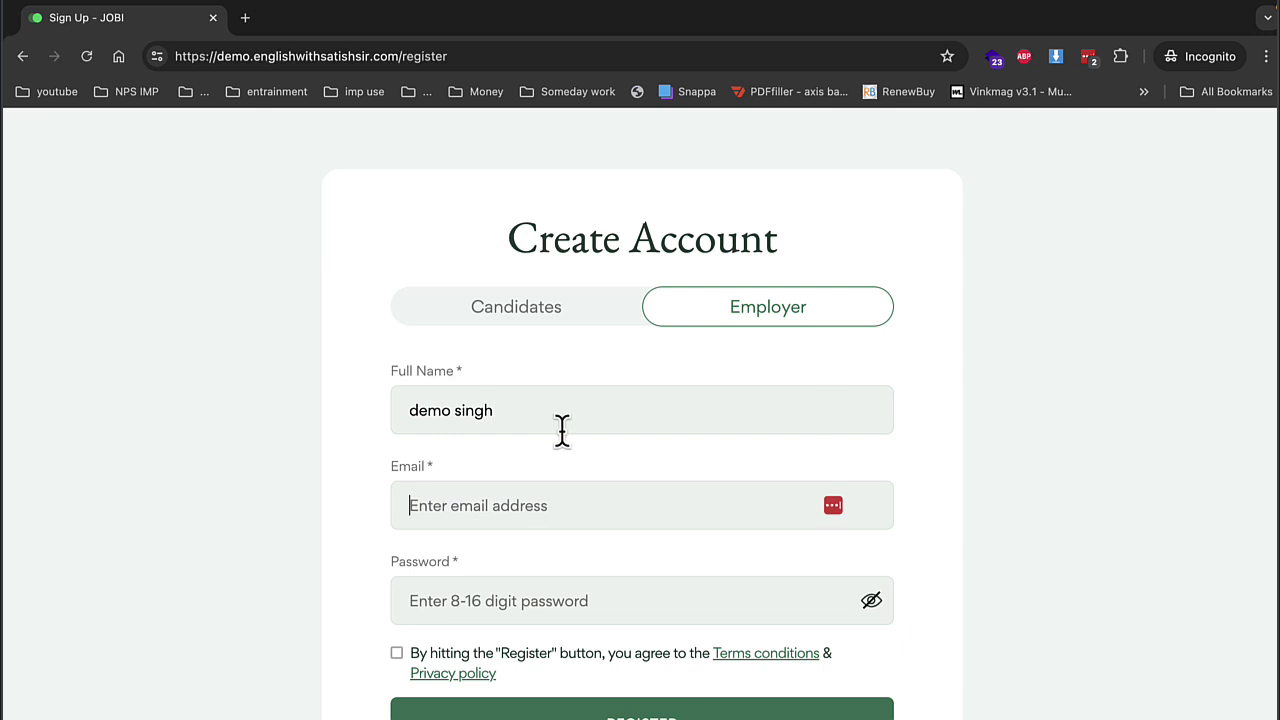
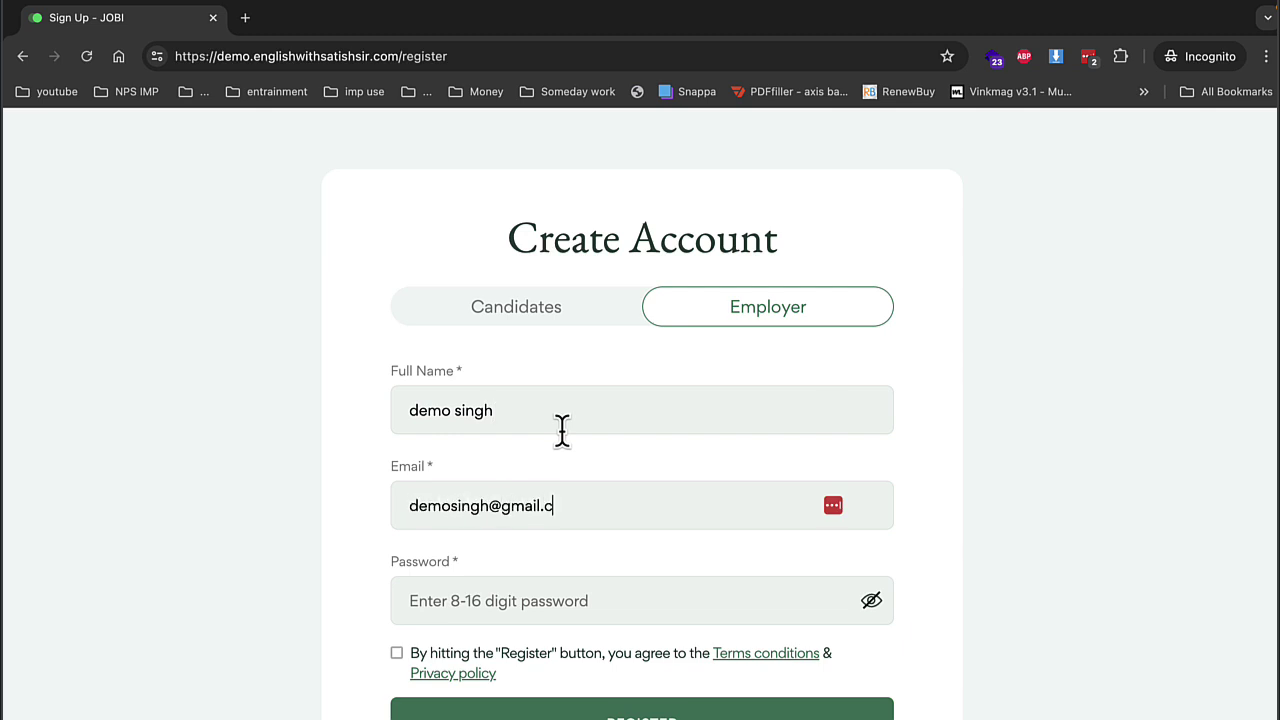
text(d)
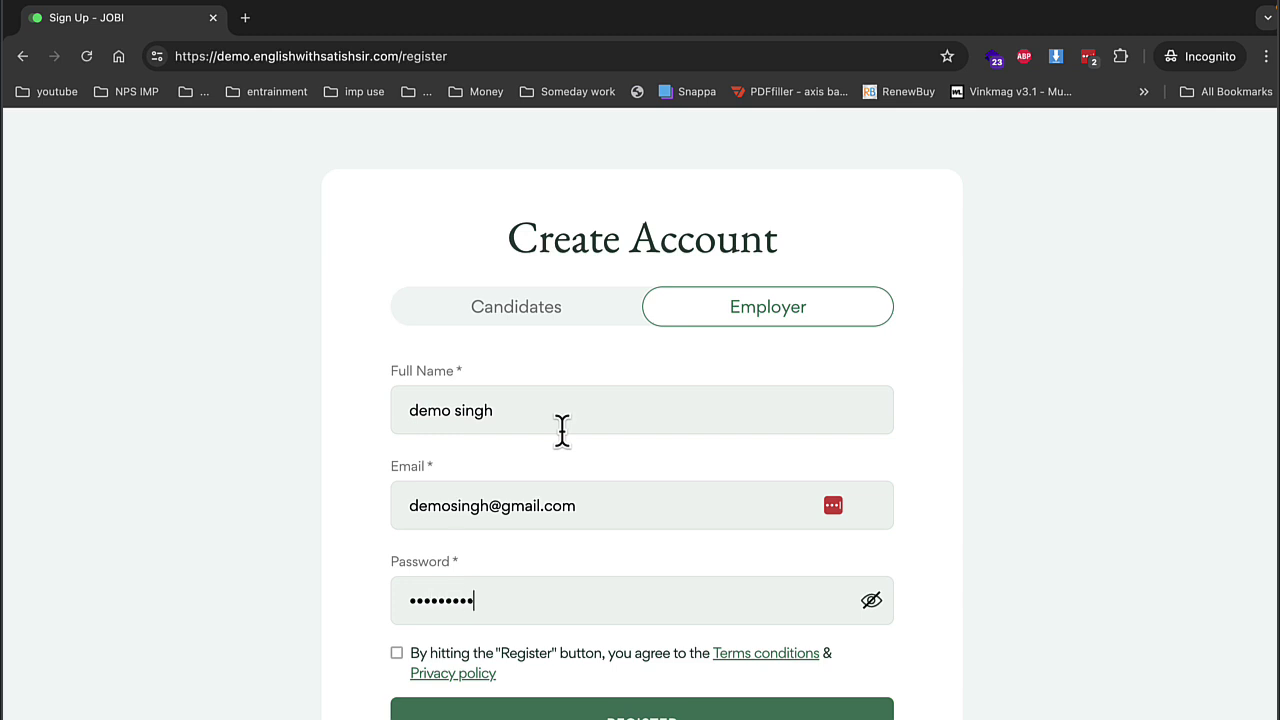
click(396, 655)
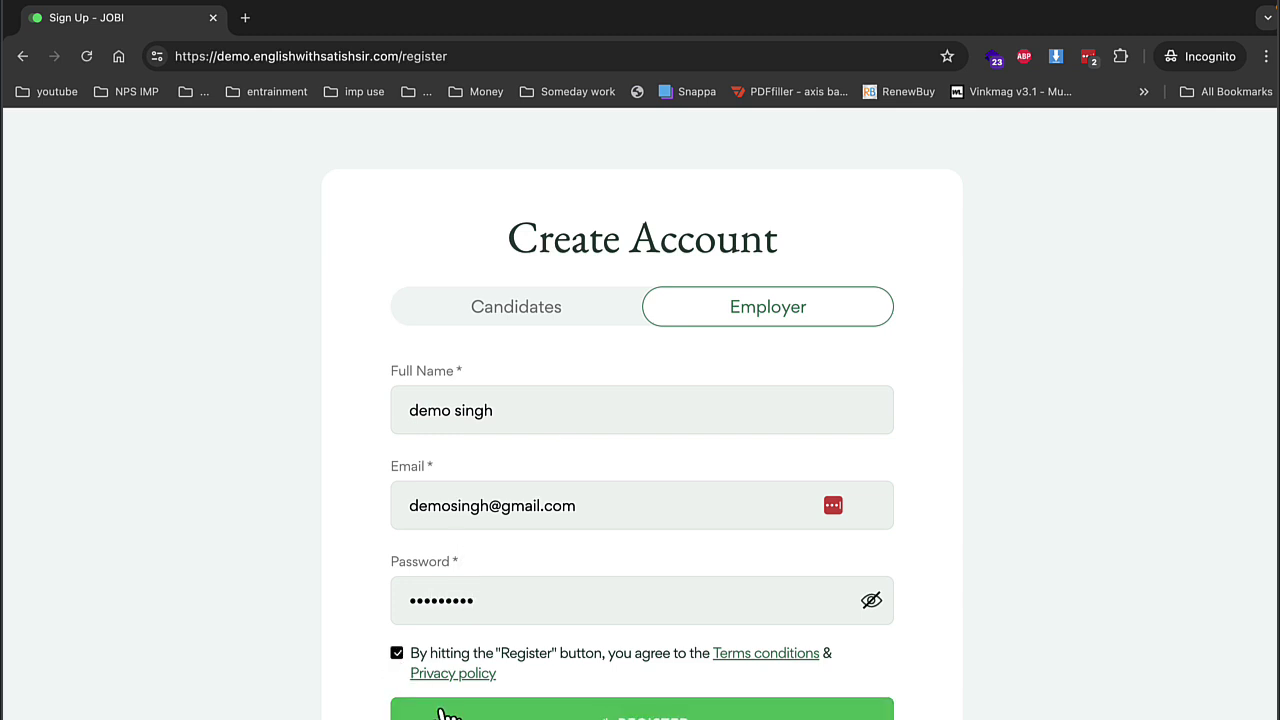
click(447, 712)
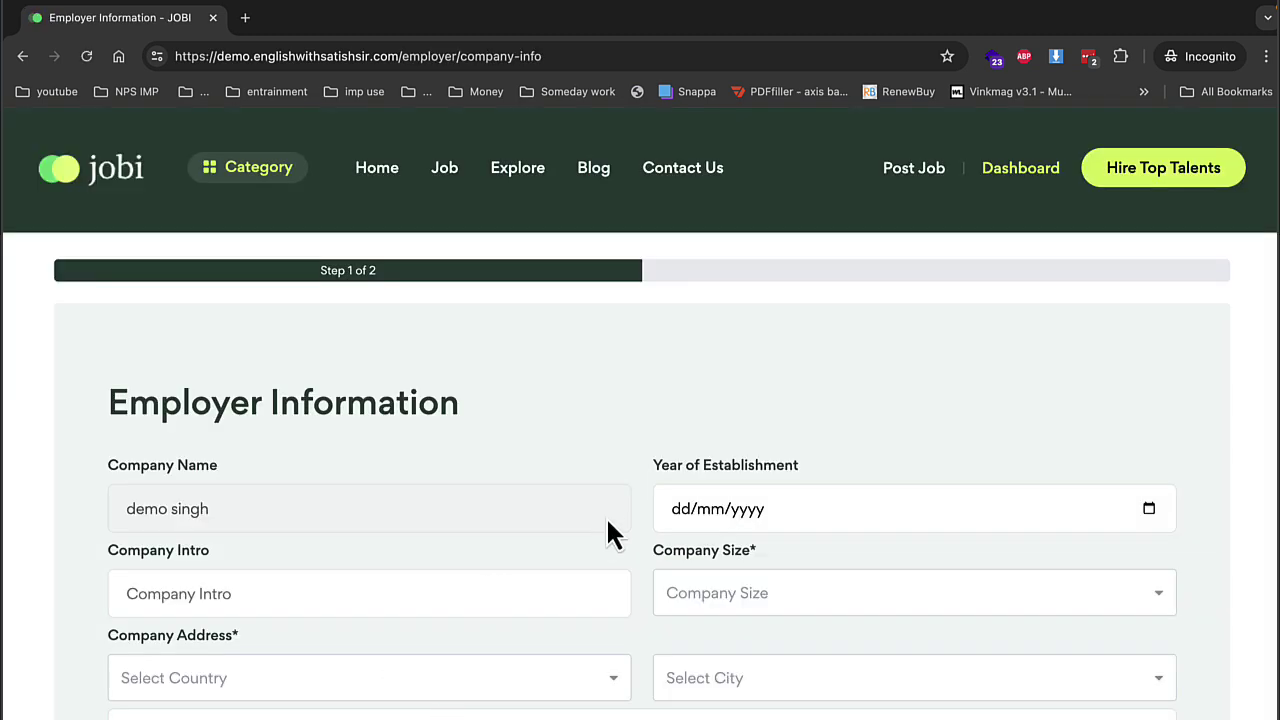
- Set establishment date 12/07/2024, start the company intro, and choose company size 1-15+
click(1148, 510)
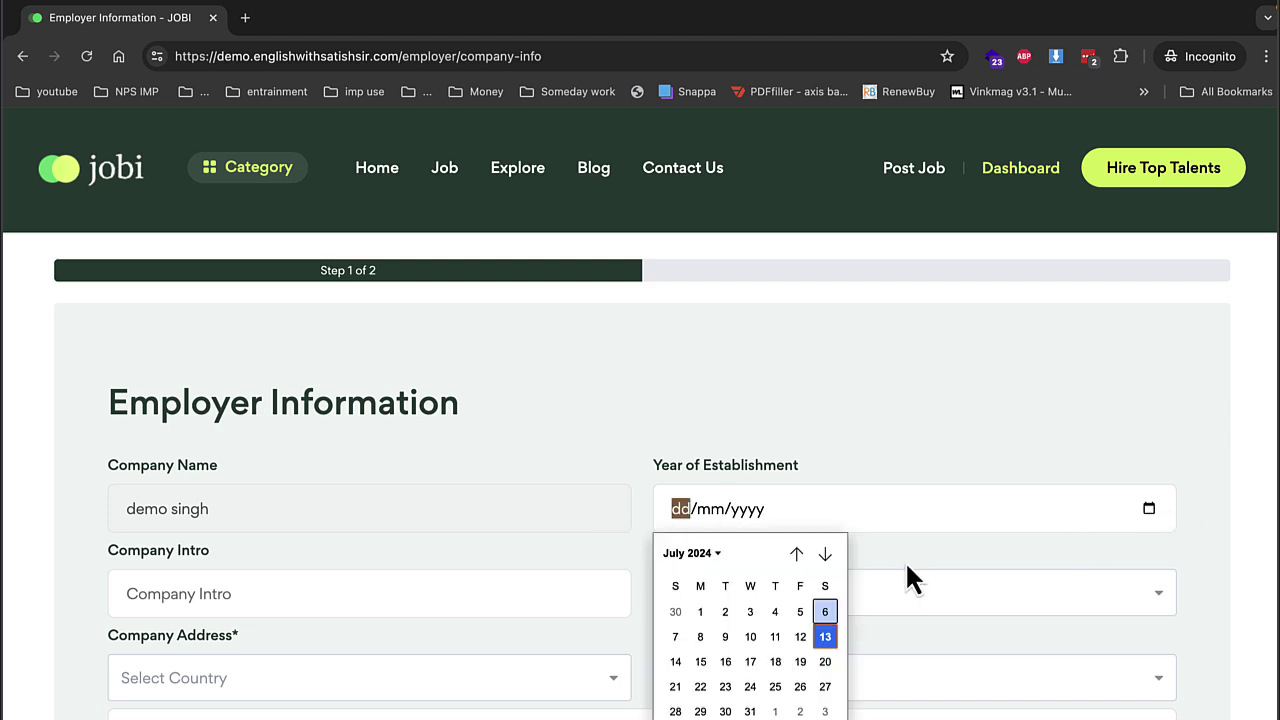
click(800, 637)
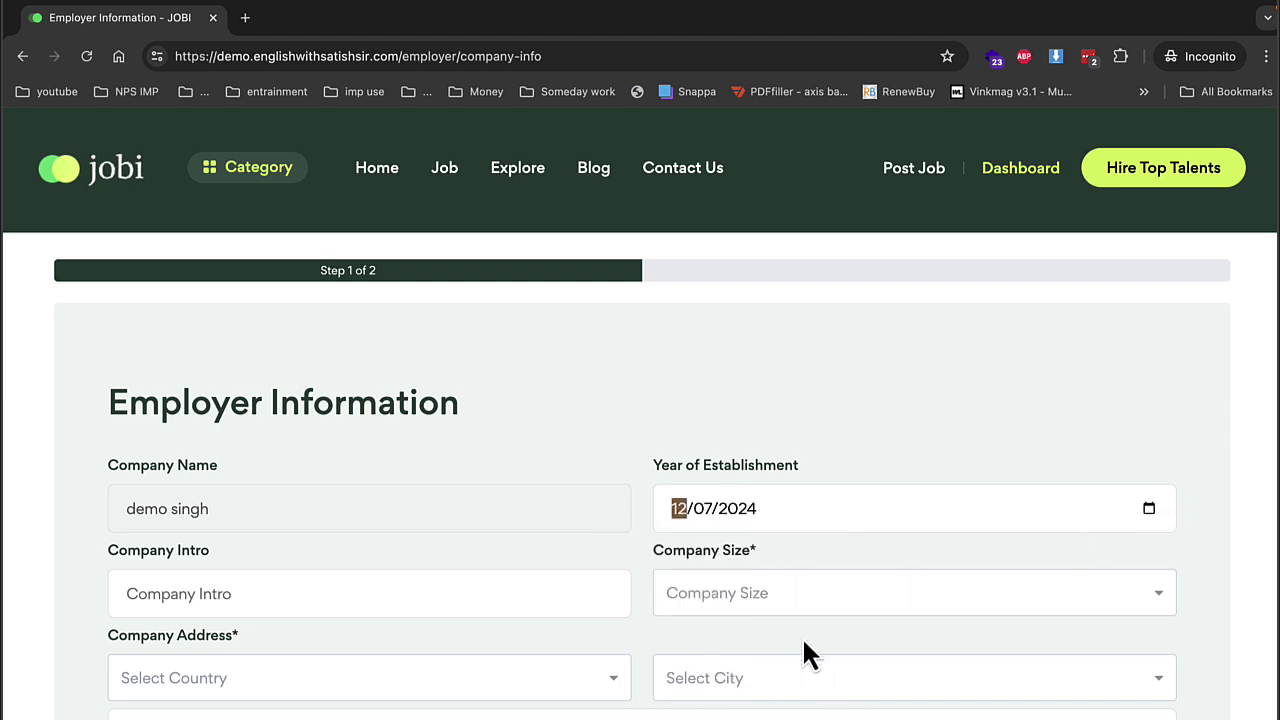
click(401, 603)
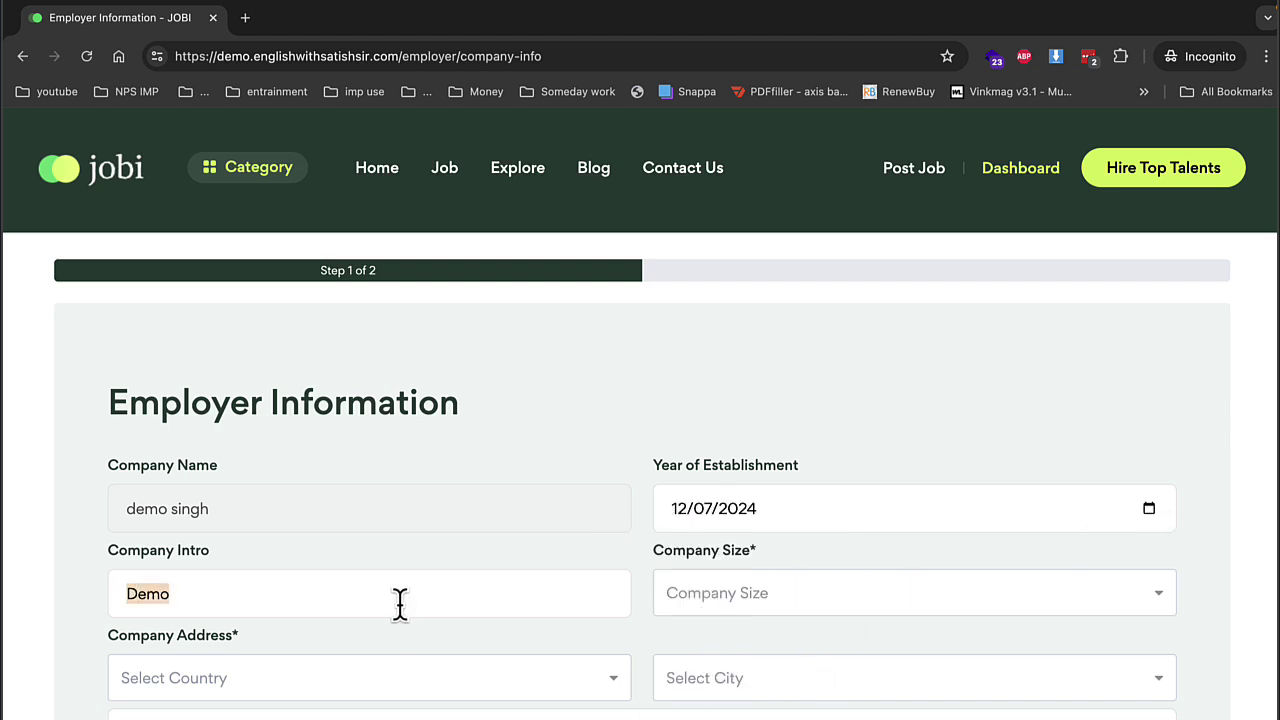
click(712, 606)
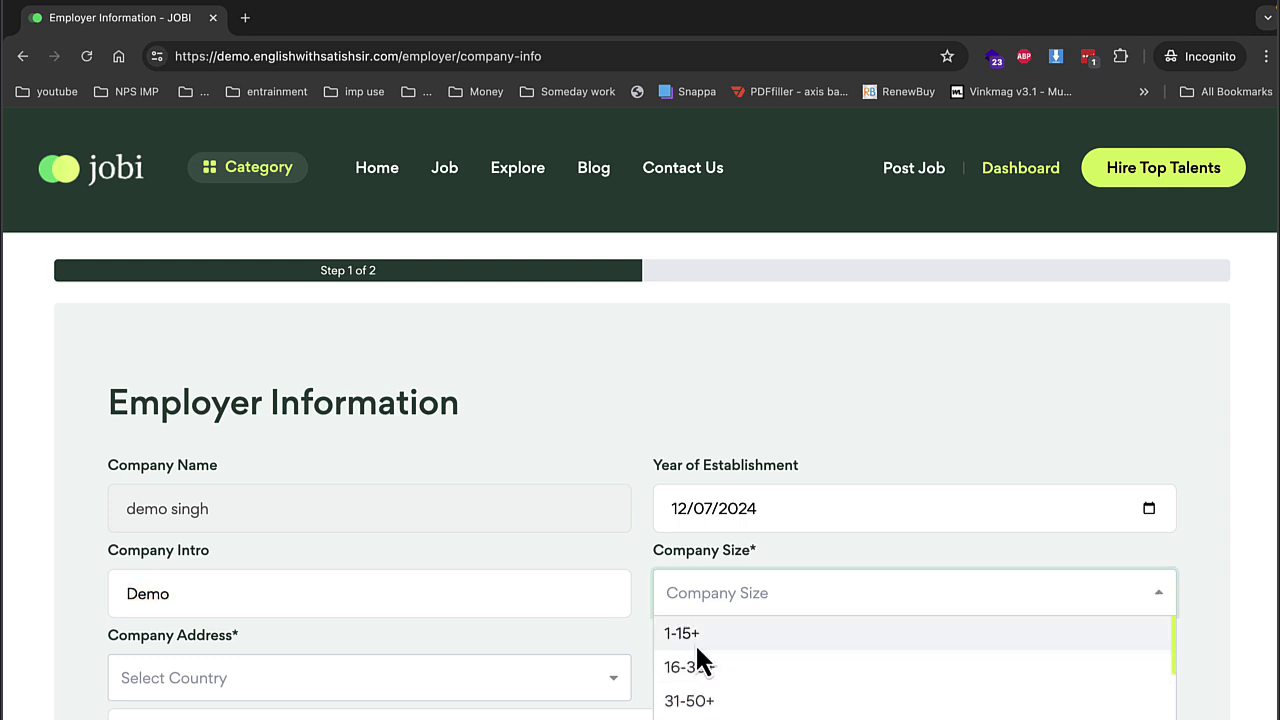
click(695, 638)
- Set country IN, city Bangalore and company address 'DemoDemoDemo'
scroll(574, 688, down, 3)
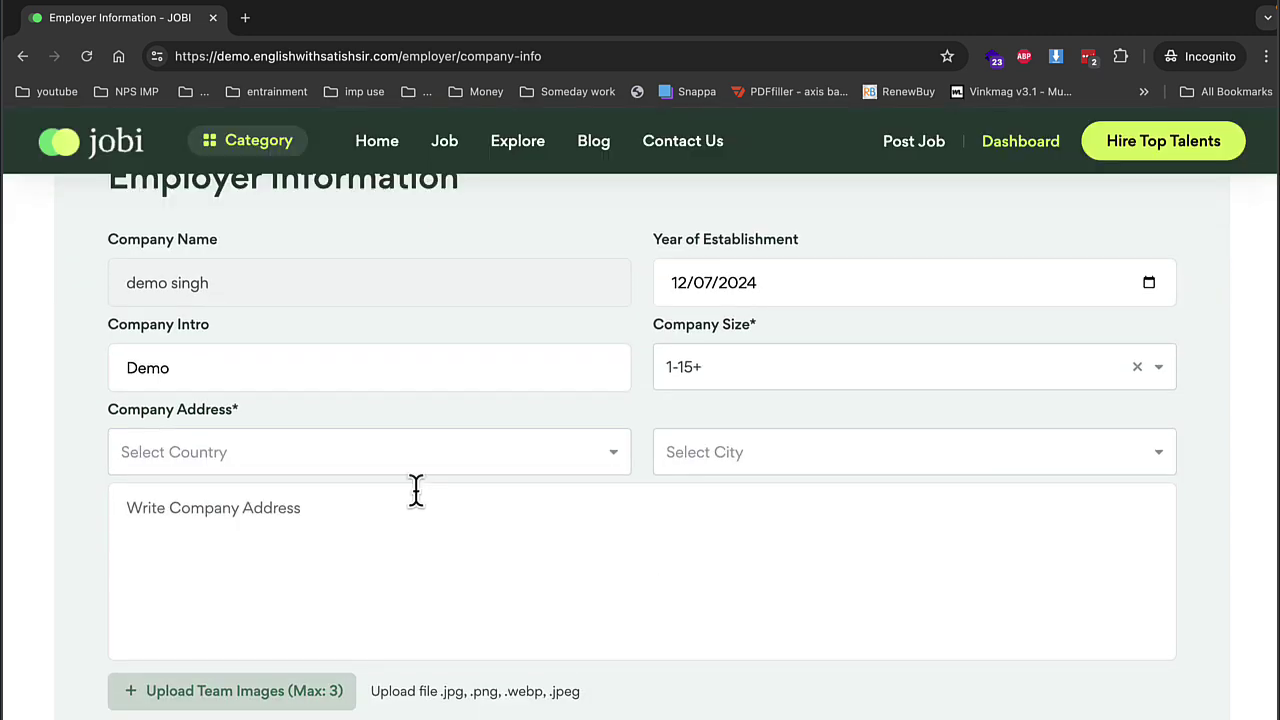
click(415, 468)
scroll(333, 600, down, 2)
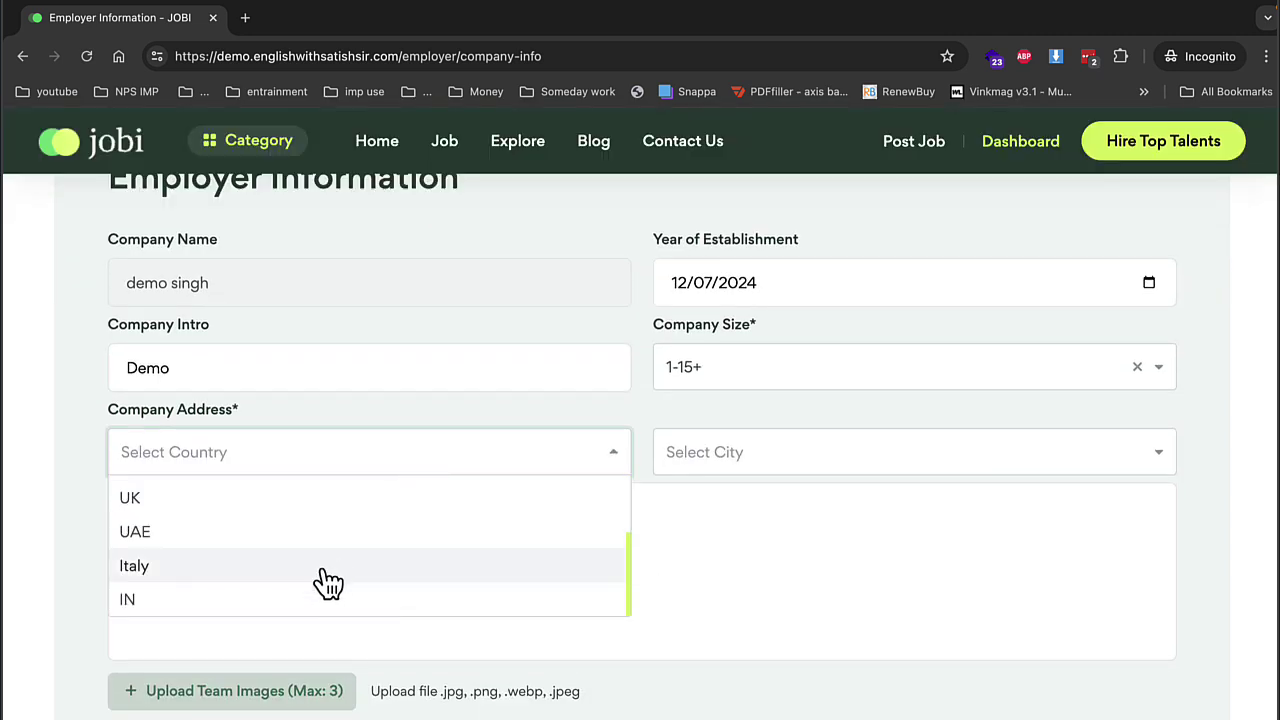
scroll(330, 585, down, 2)
click(335, 540)
click(686, 403)
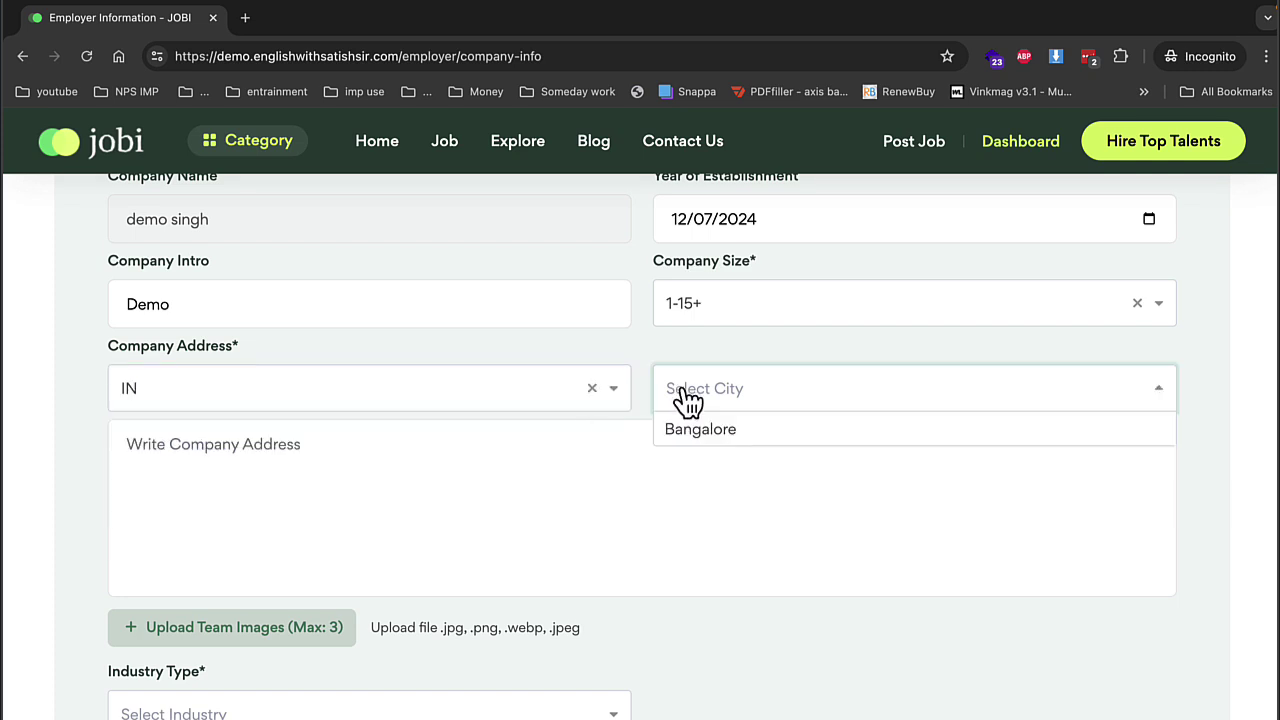
click(700, 429)
click(543, 463)
text(DemoDemoDemo)
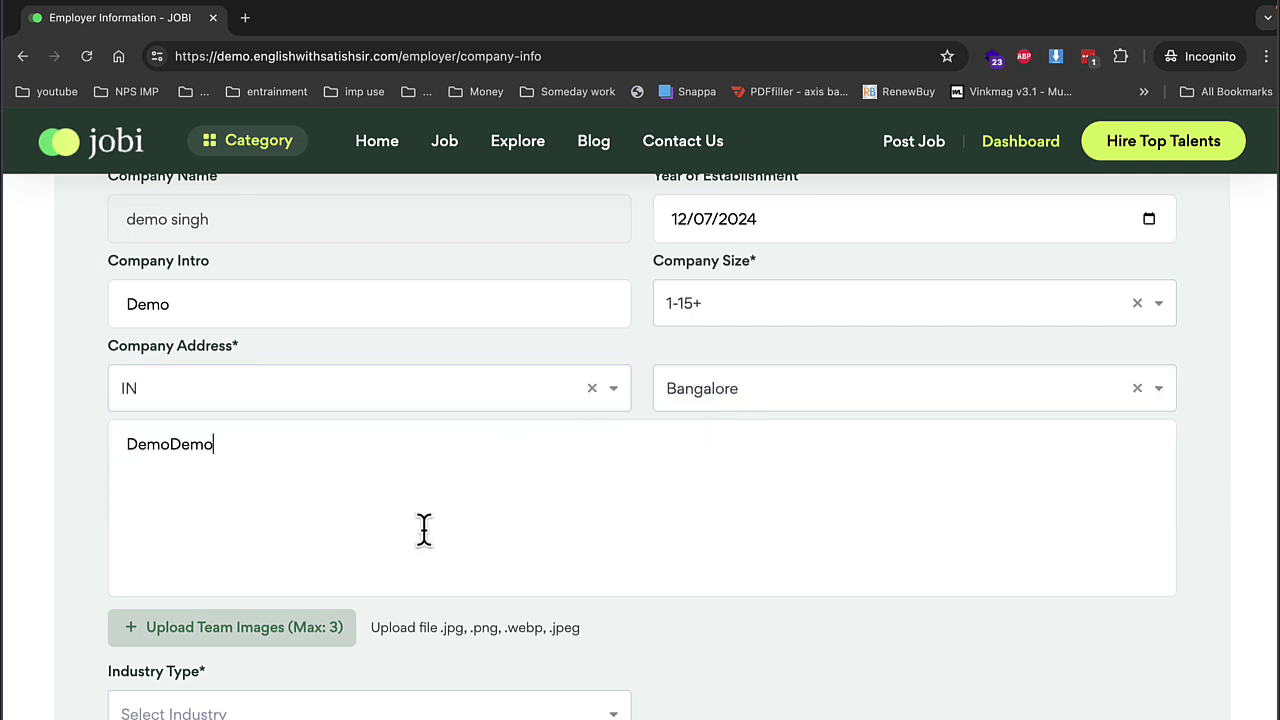
- Upload three hiring poster images as the team images
click(290, 633)
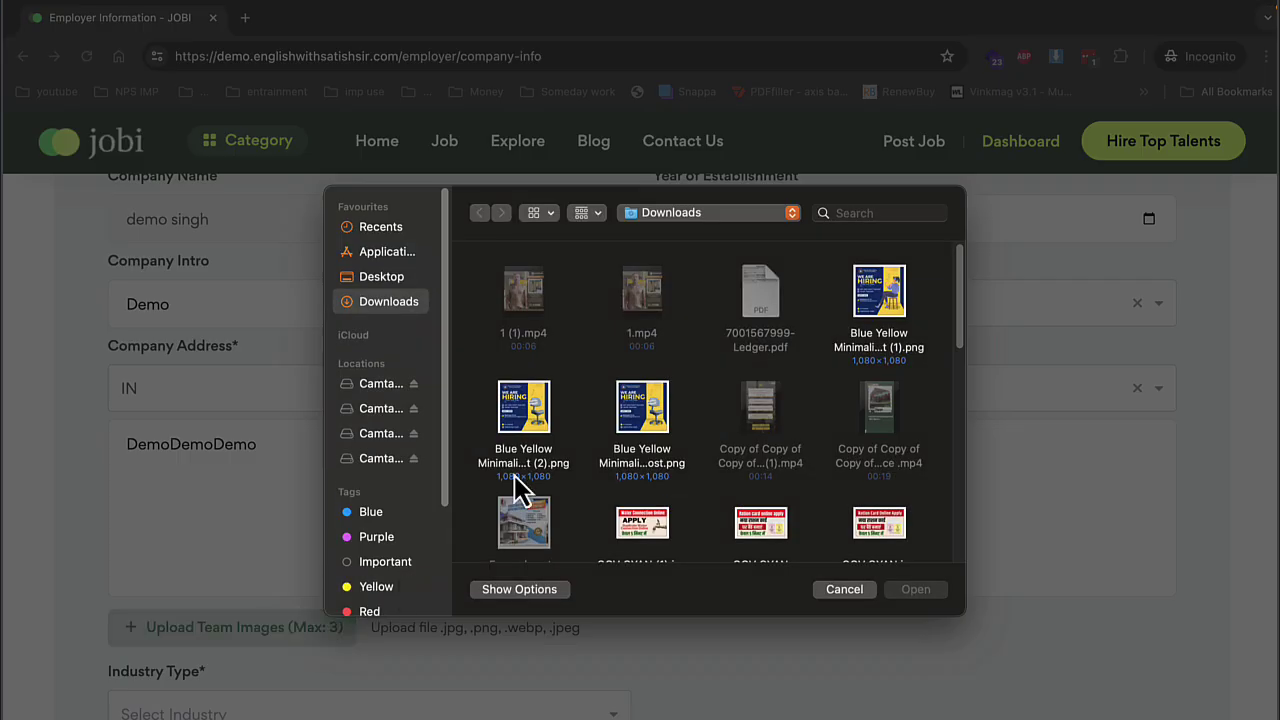
double_click(522, 440)
click(240, 627)
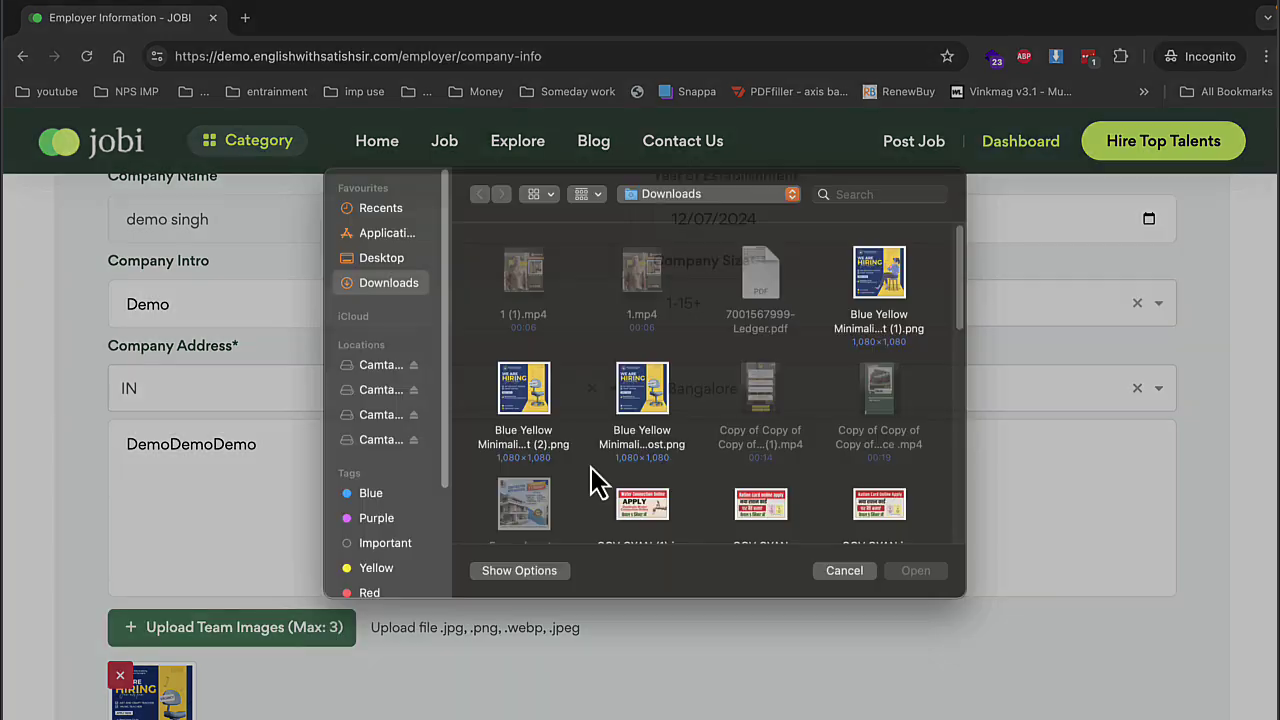
click(641, 420)
super+click(880, 300)
click(915, 589)
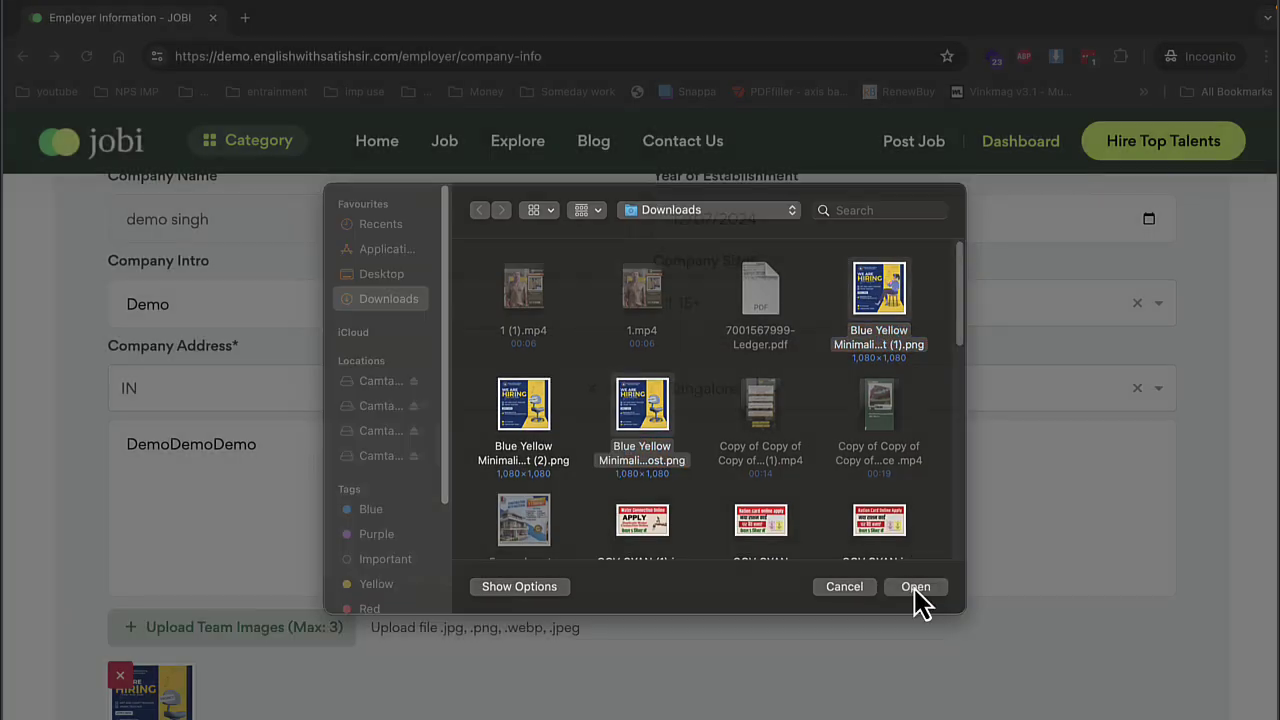
- Choose Content Writer industry with the SEO writers specialty and continue to step 2
scroll(403, 625, down, 10)
scroll(170, 372, up, 3)
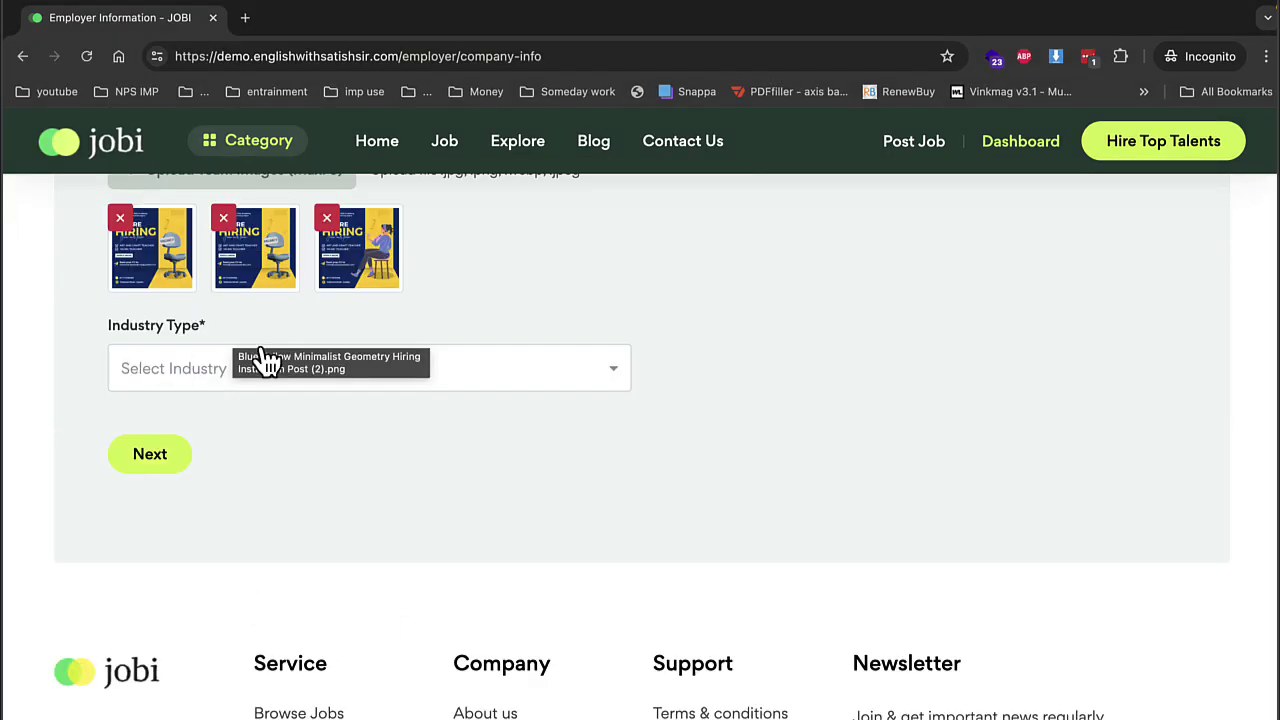
click(255, 386)
click(218, 412)
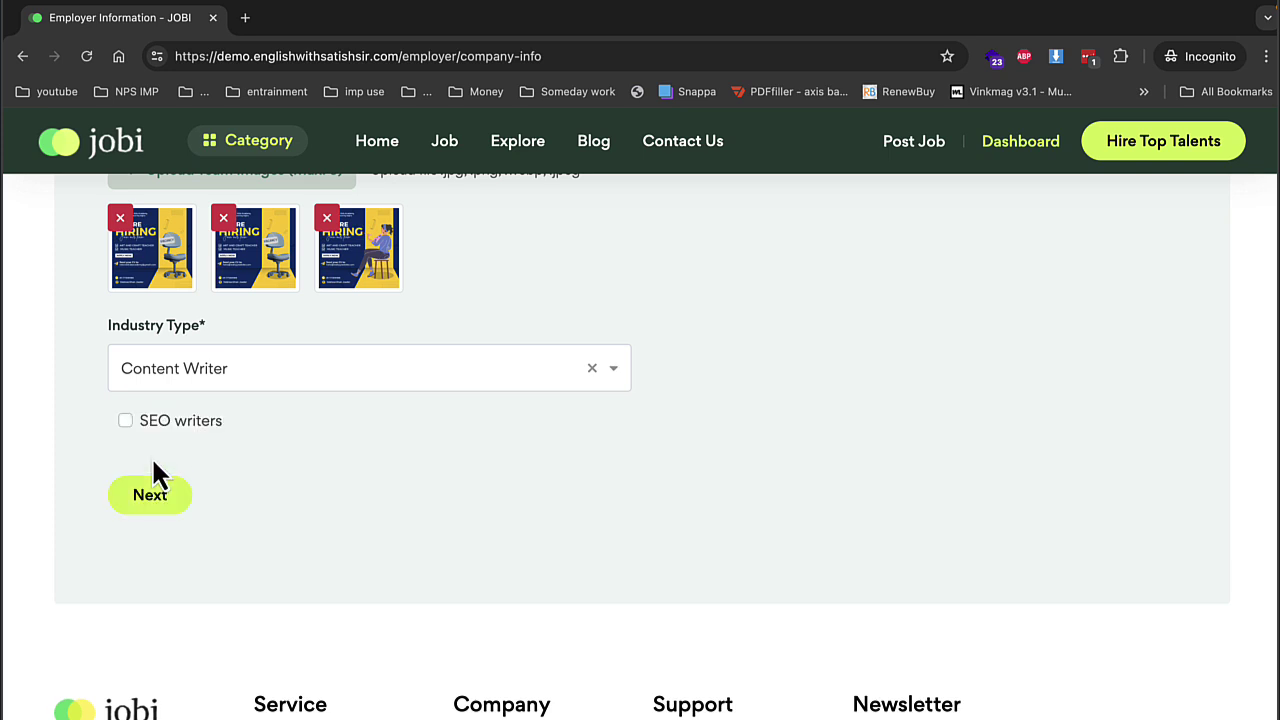
click(157, 425)
click(155, 497)
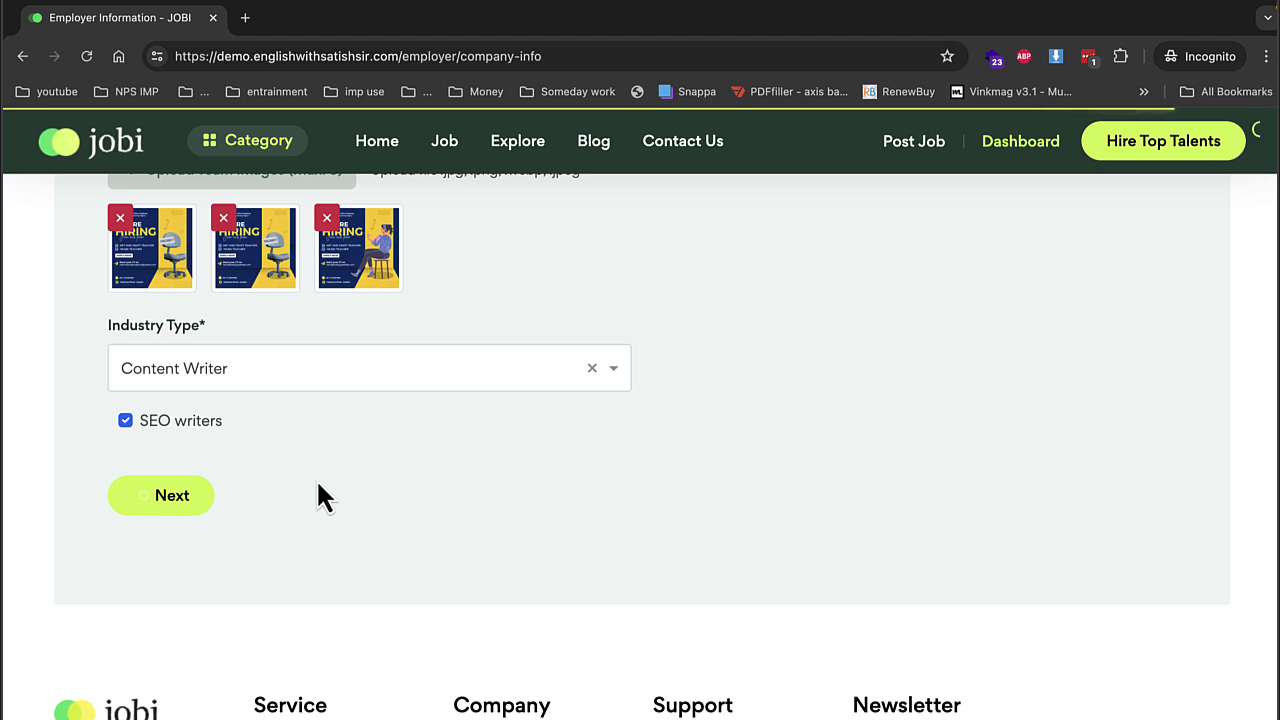
scroll(322, 497, down, 1)
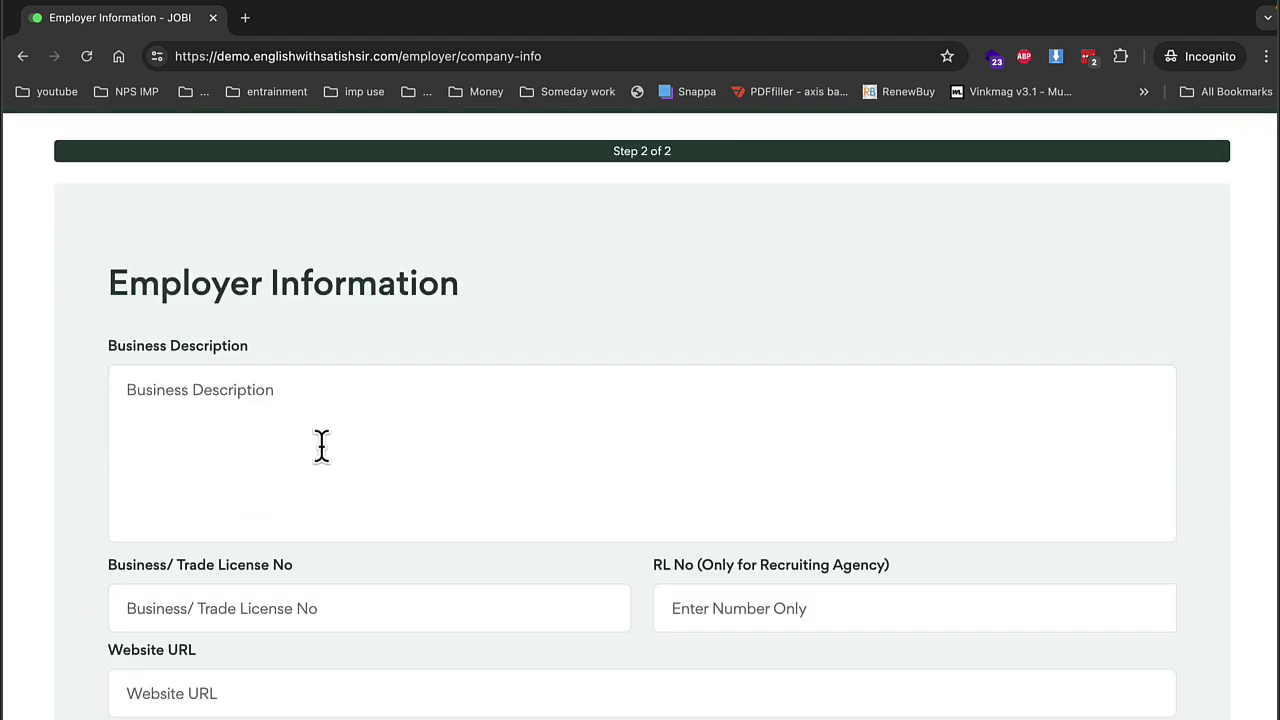
- Enter business description 'Demo' and use the current page address as the Website URL
click(321, 446)
text(Demo)
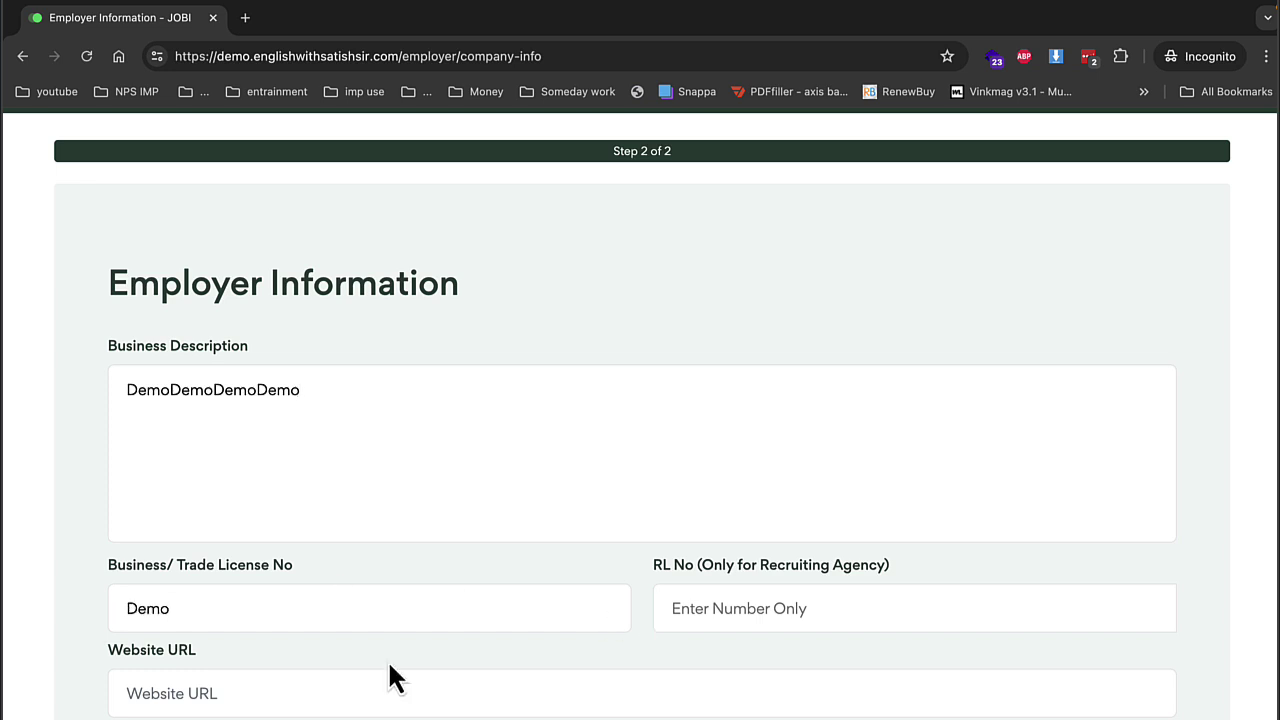
scroll(395, 678, down, 1)
click(290, 56)
key(ctrl+c)
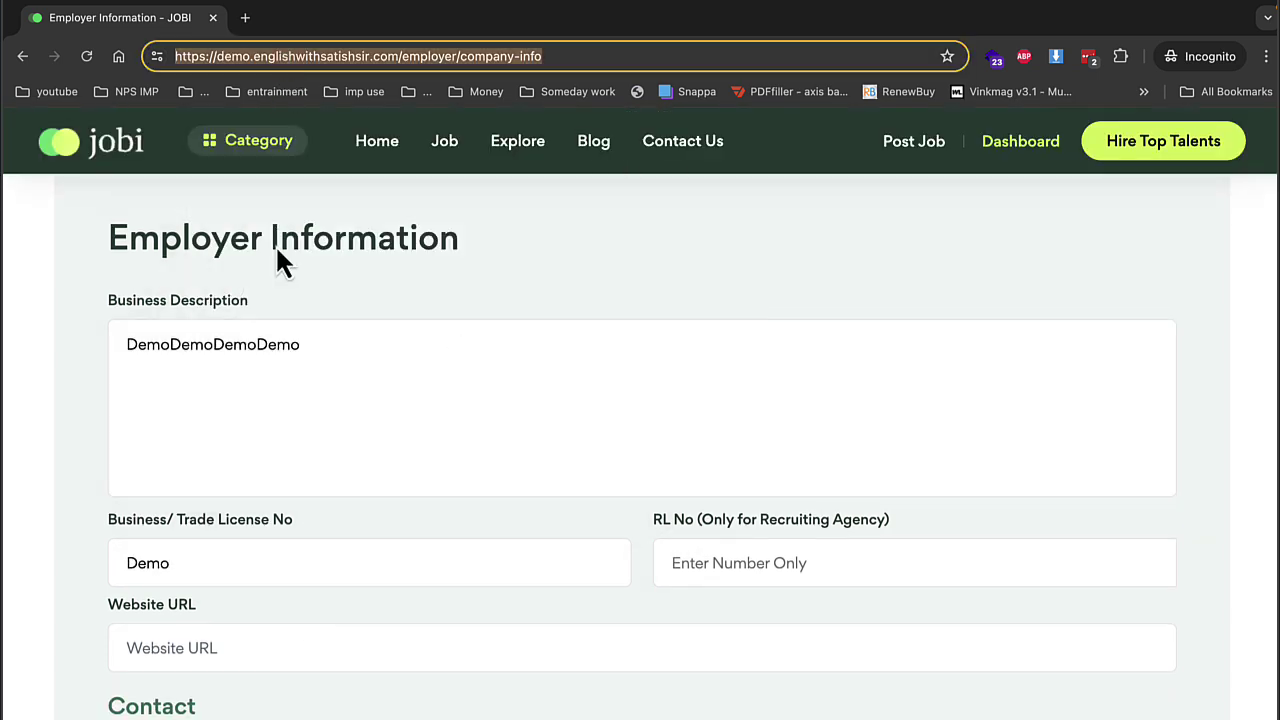
click(260, 626)
key(ctrl+v)
- Fill the contact person's name, designation and email with the reused 'Demo' text
double_click(267, 344)
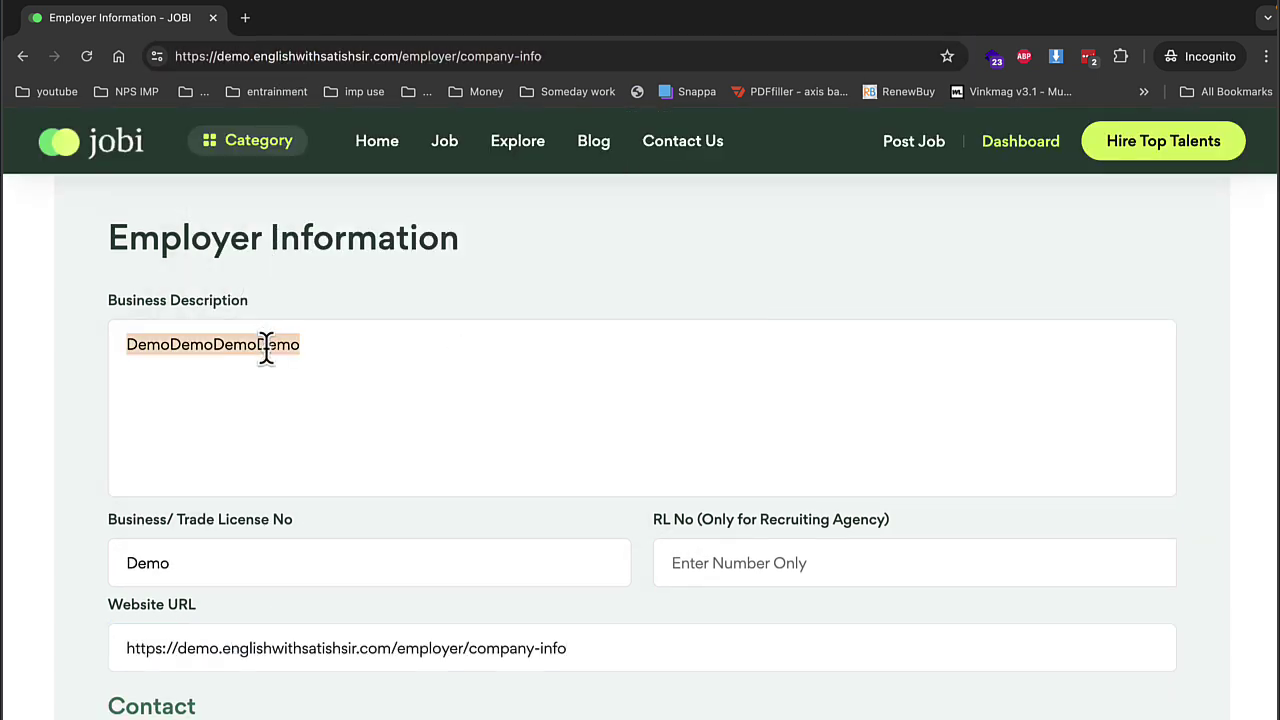
scroll(270, 600, down, 3)
click(255, 460)
key(ctrl+v)
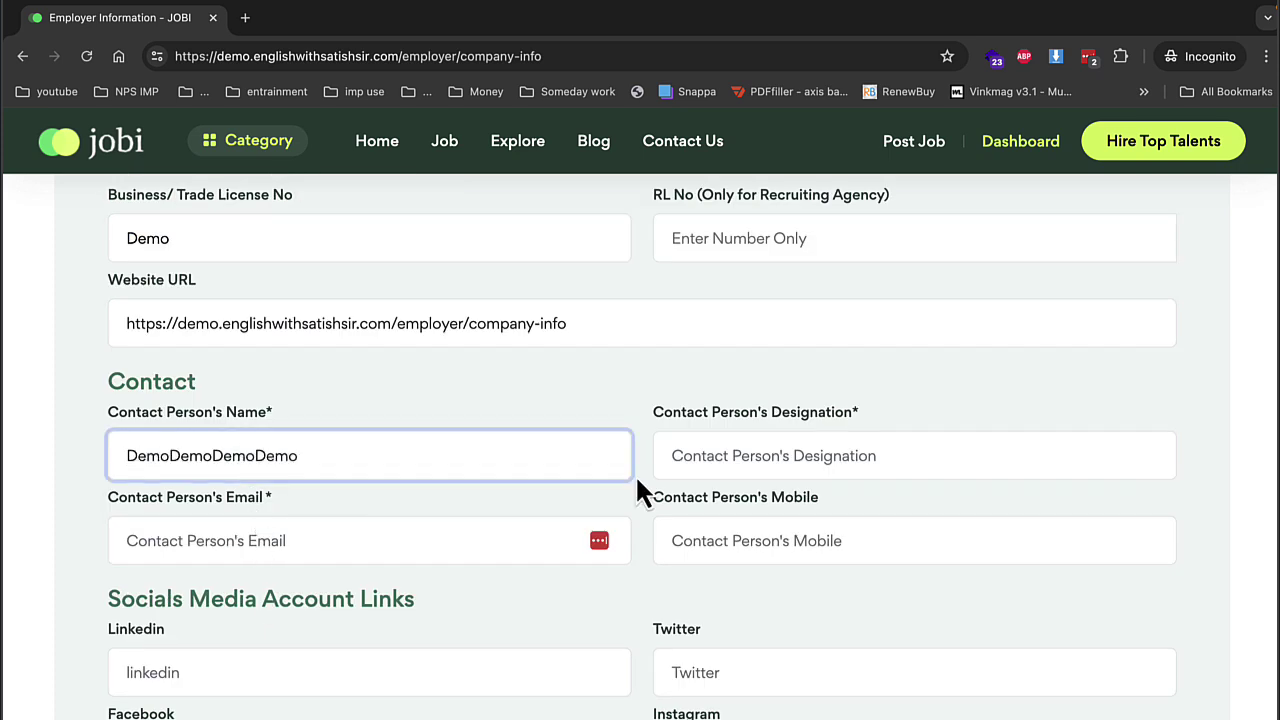
click(736, 442)
key(ctrl+v)
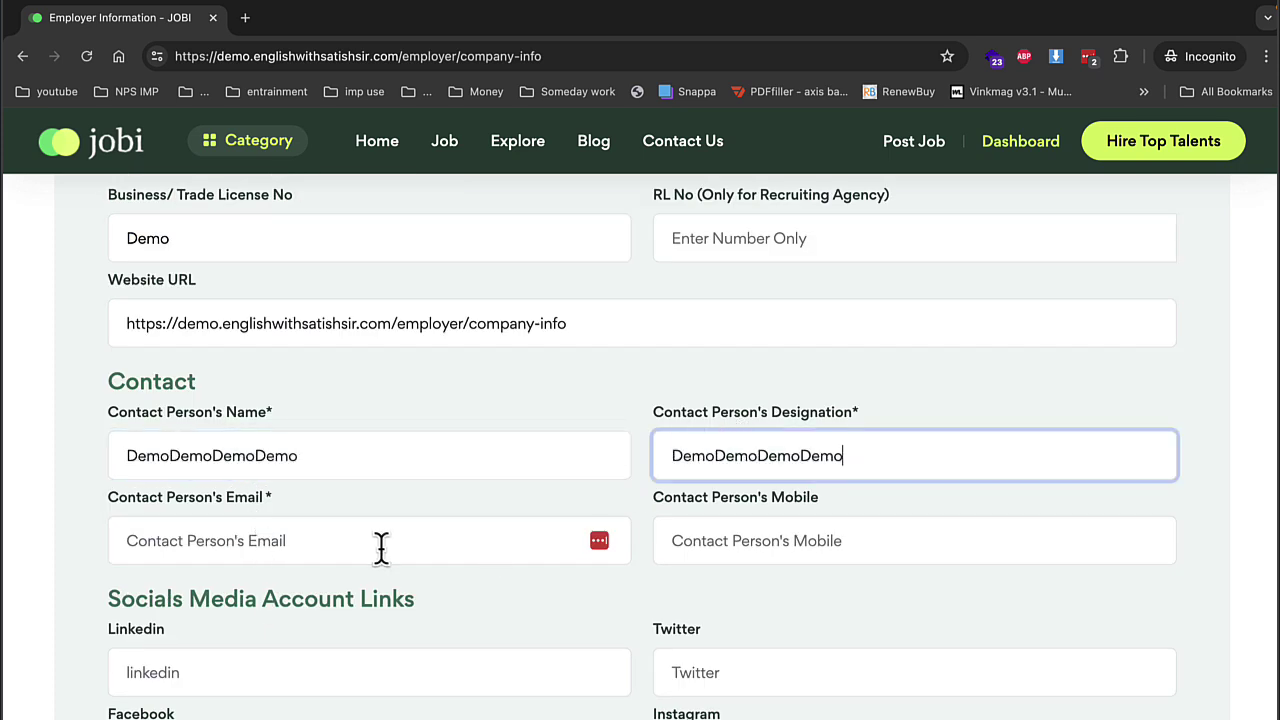
click(381, 545)
key(ctrl+v)
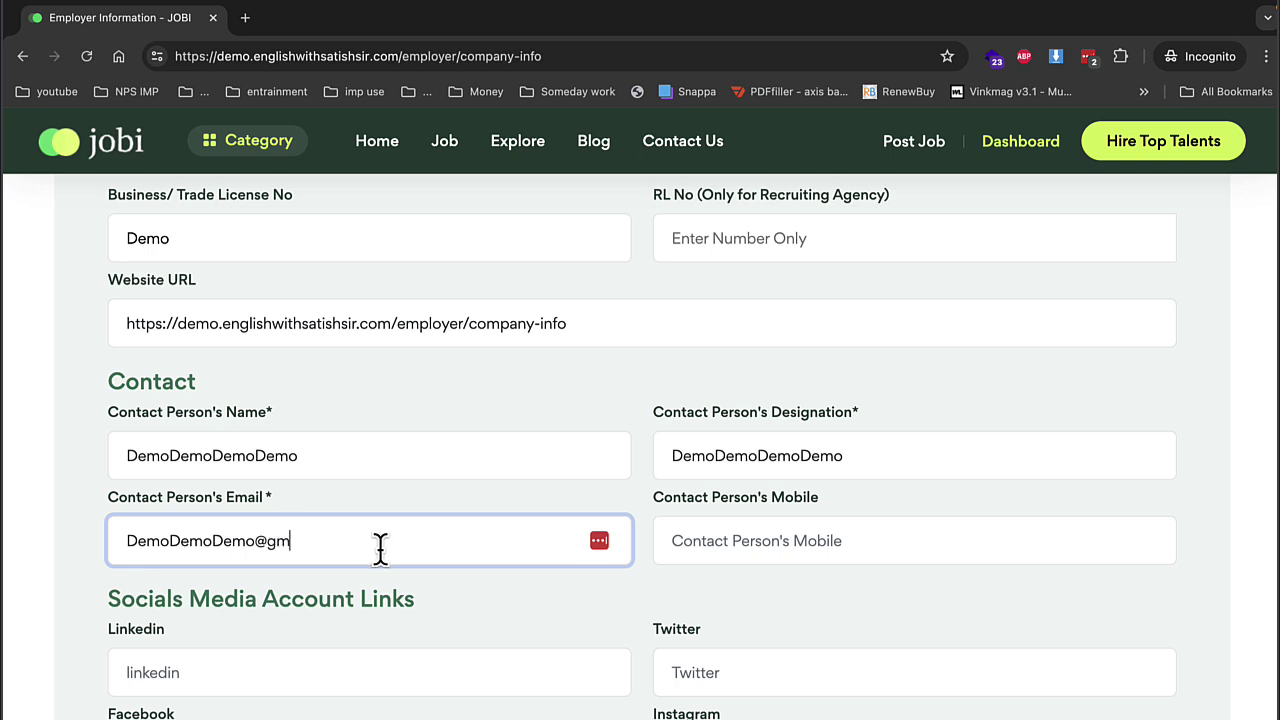
- Enter a contact mobile number, accept the privacy policy and submit the form
key(Tab)
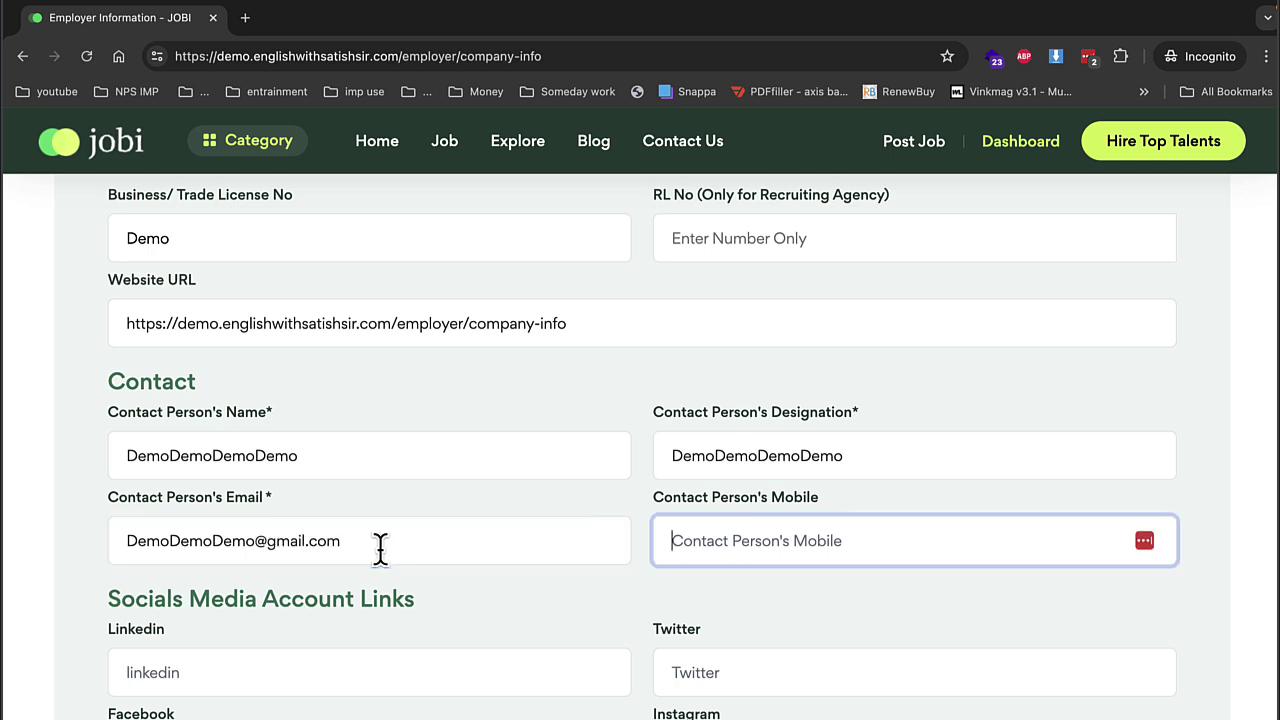
scroll(380, 548, down, 5)
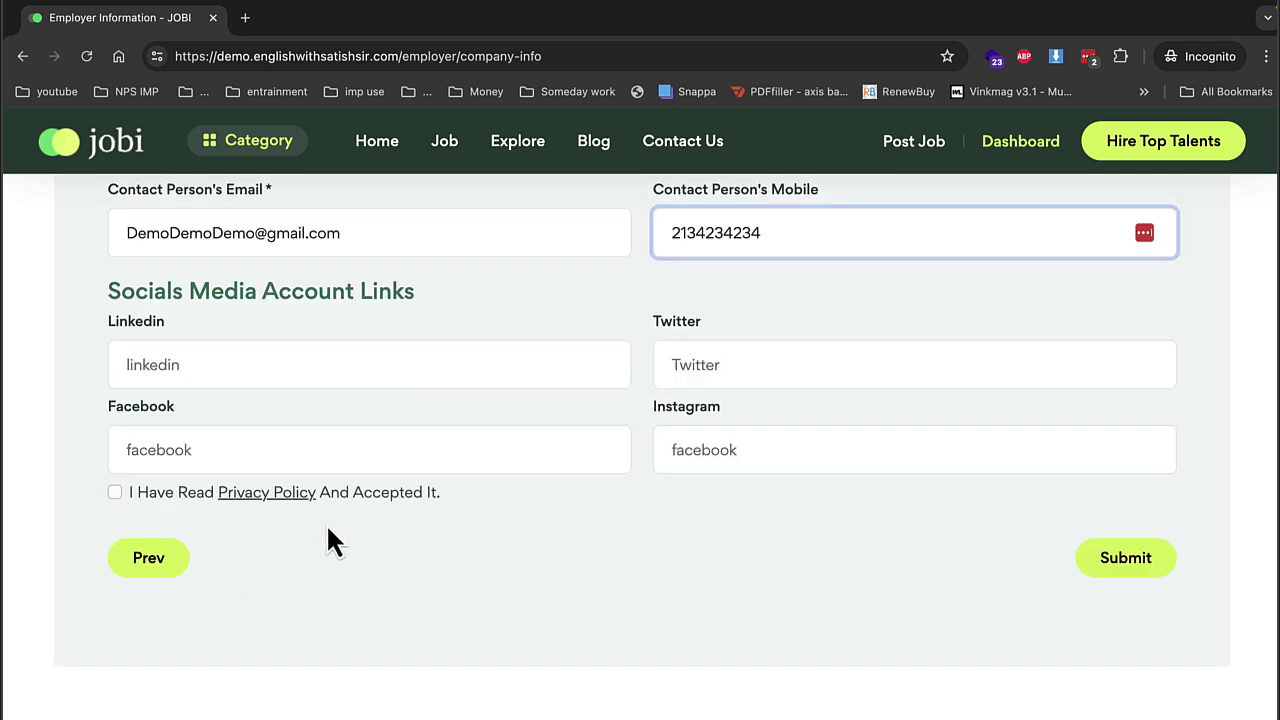
click(126, 495)
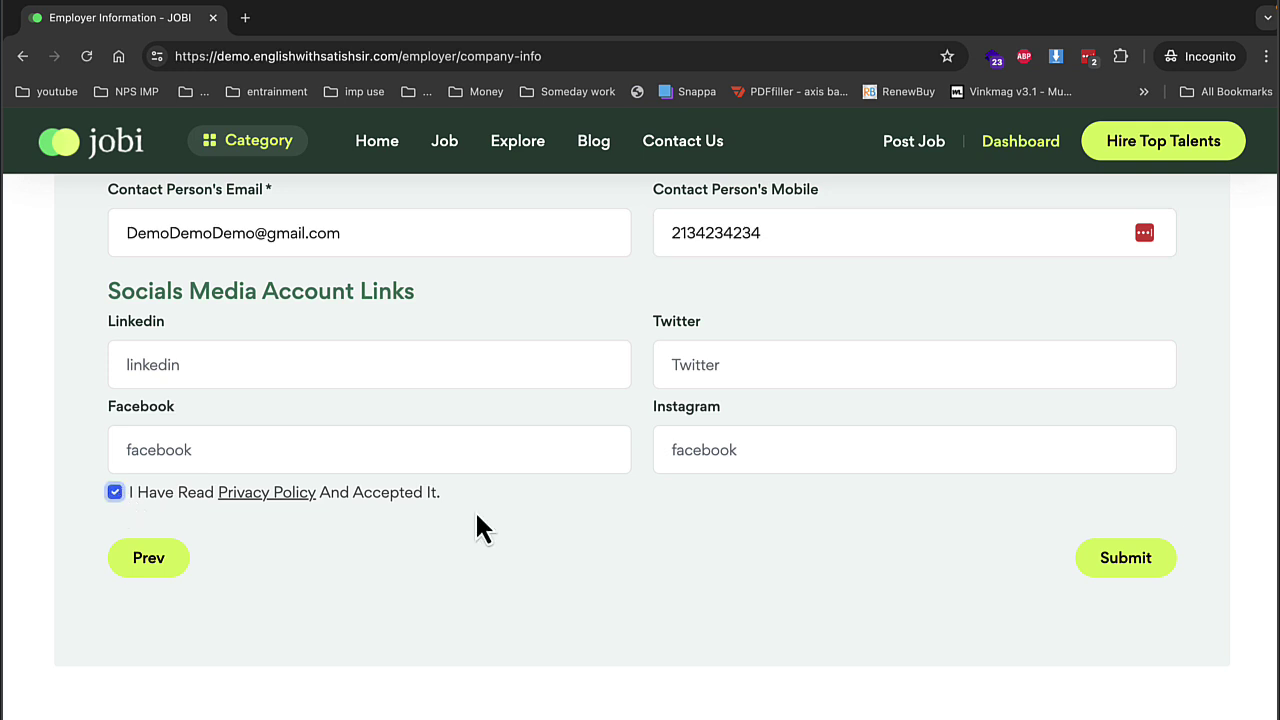
click(1115, 560)
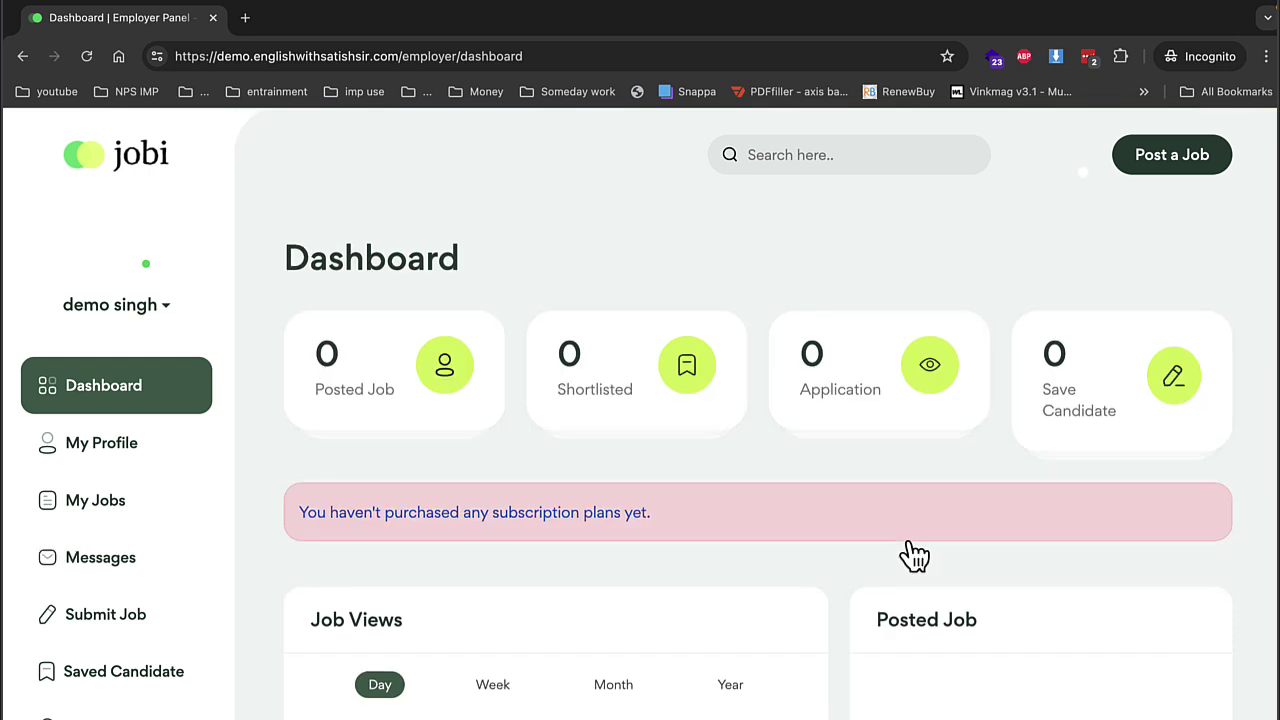
- Choose the ₹10 monthly Starter membership plan, producing a ₹12.00 Mollie invoice
scroll(430, 568, down, 3)
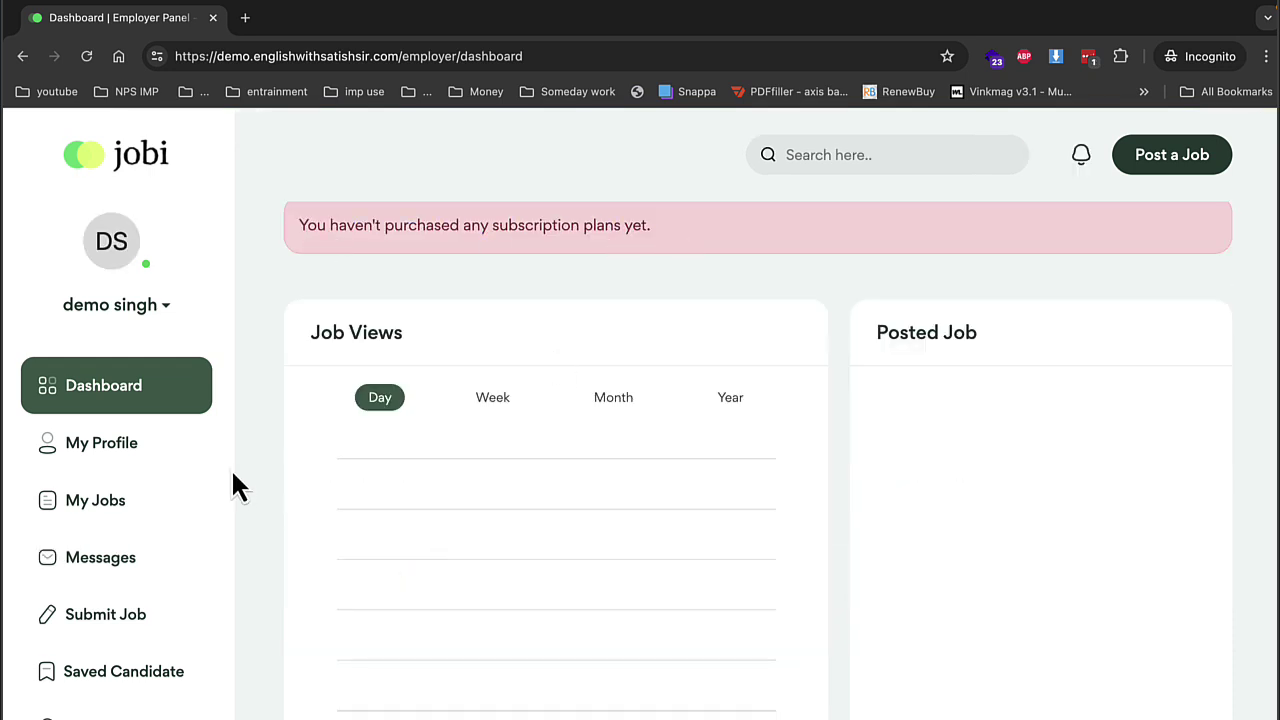
scroll(231, 469, down, 1)
scroll(150, 608, down, 1)
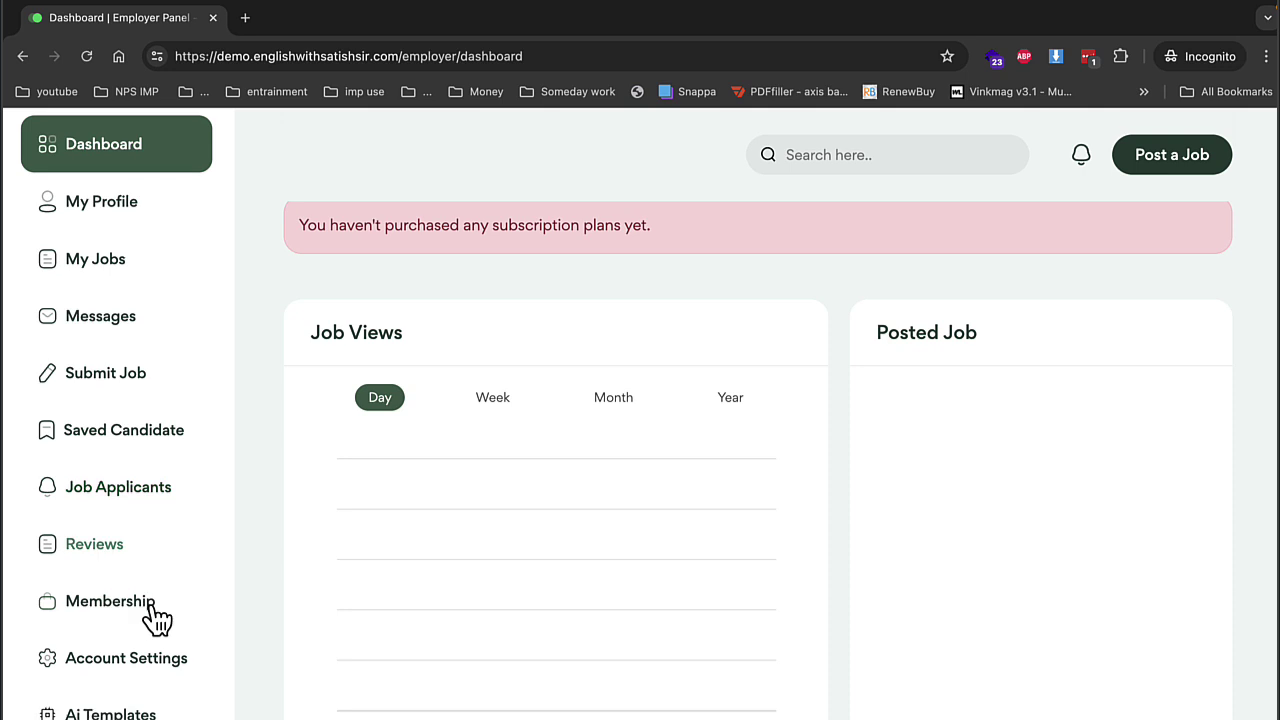
scroll(78, 611, down, 1)
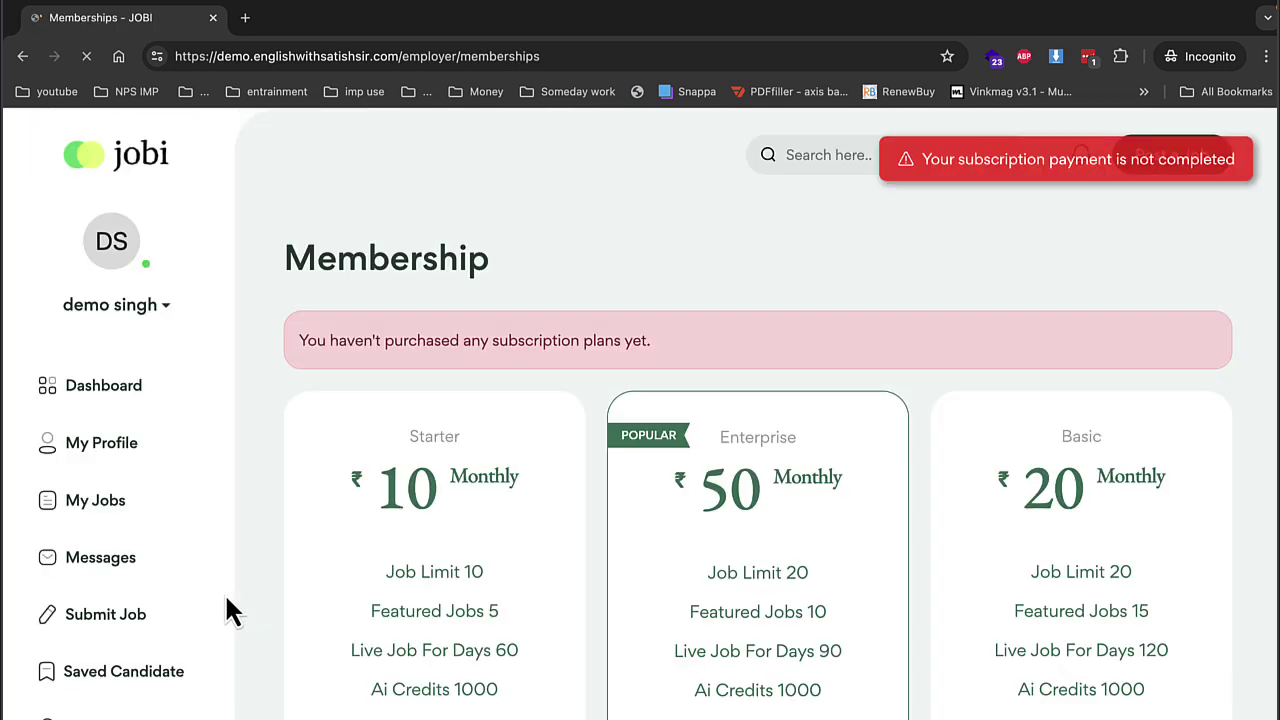
scroll(200, 625, down, 2)
scroll(109, 645, down, 2)
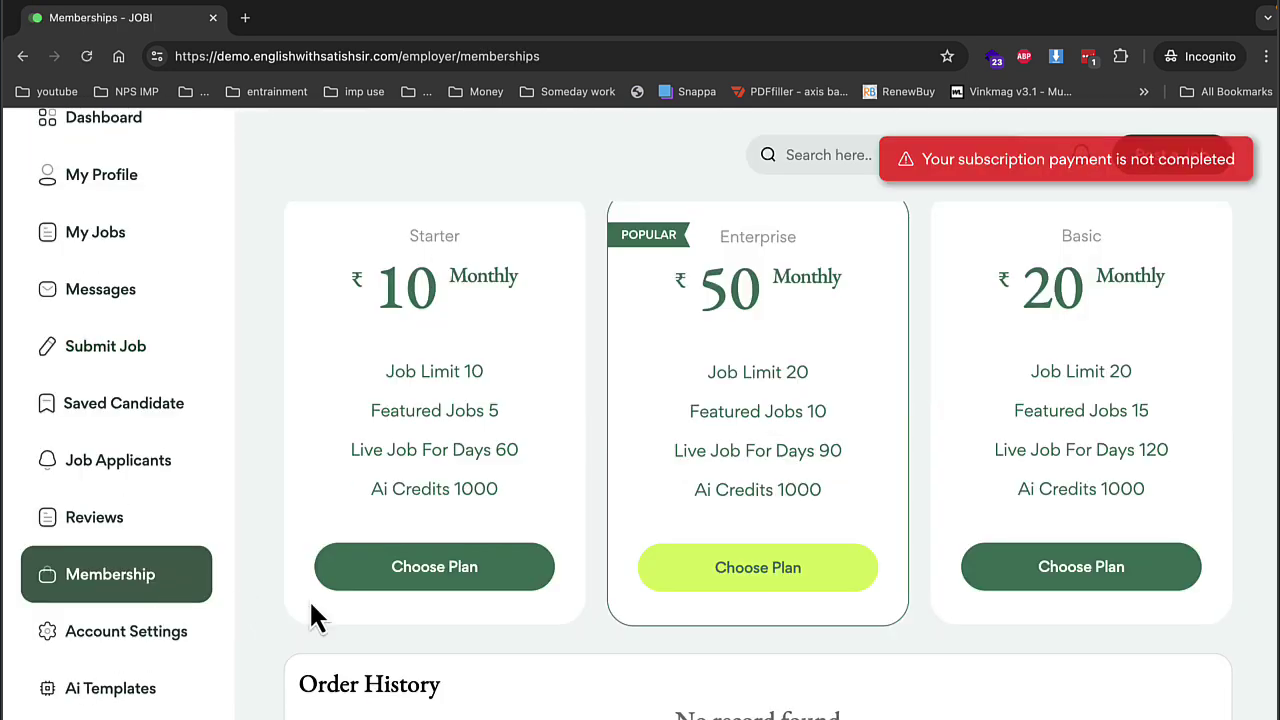
click(490, 588)
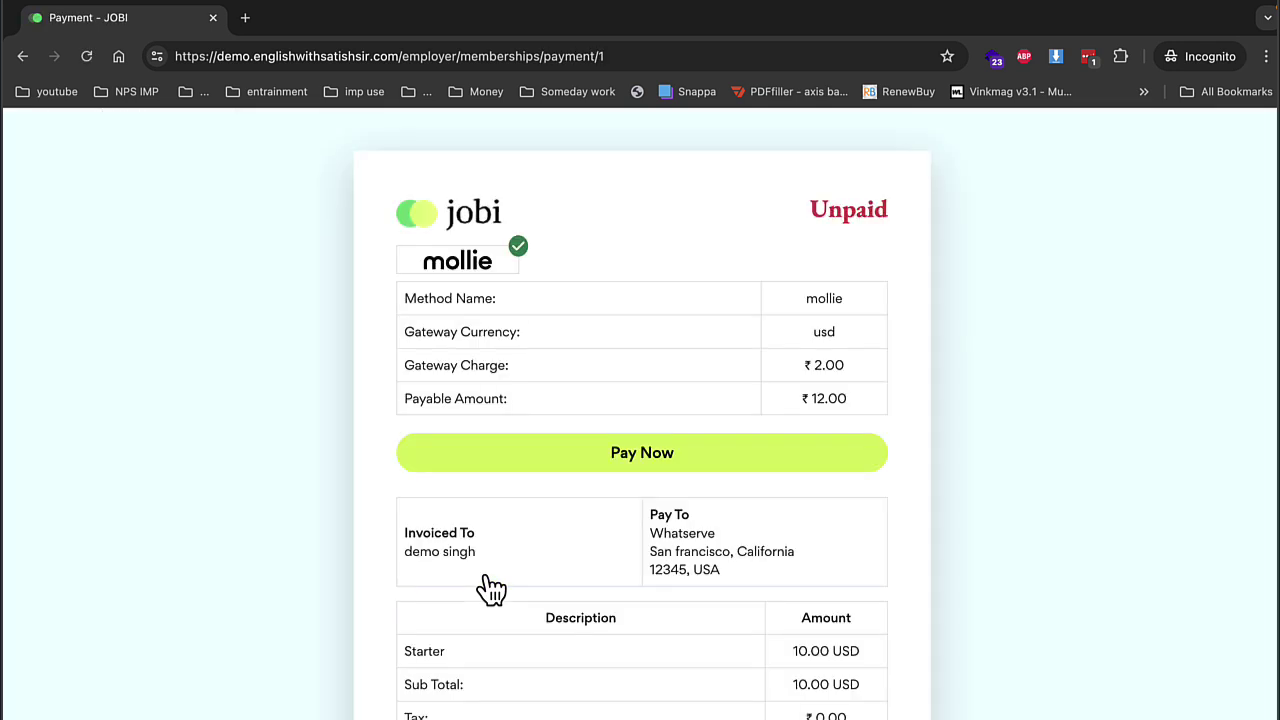
- Start the Starter plan payment and paste the test card number into Mollie checkout
click(622, 455)
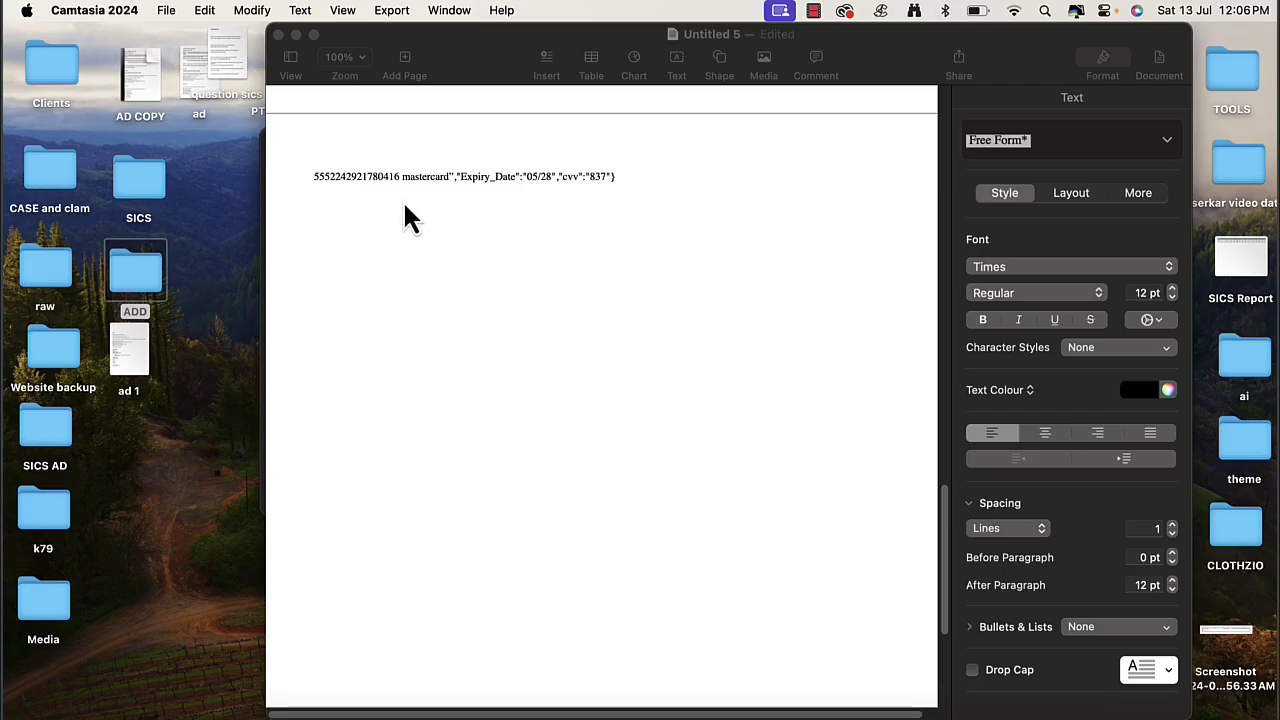
click(368, 175)
double_click(368, 175)
click(447, 708)
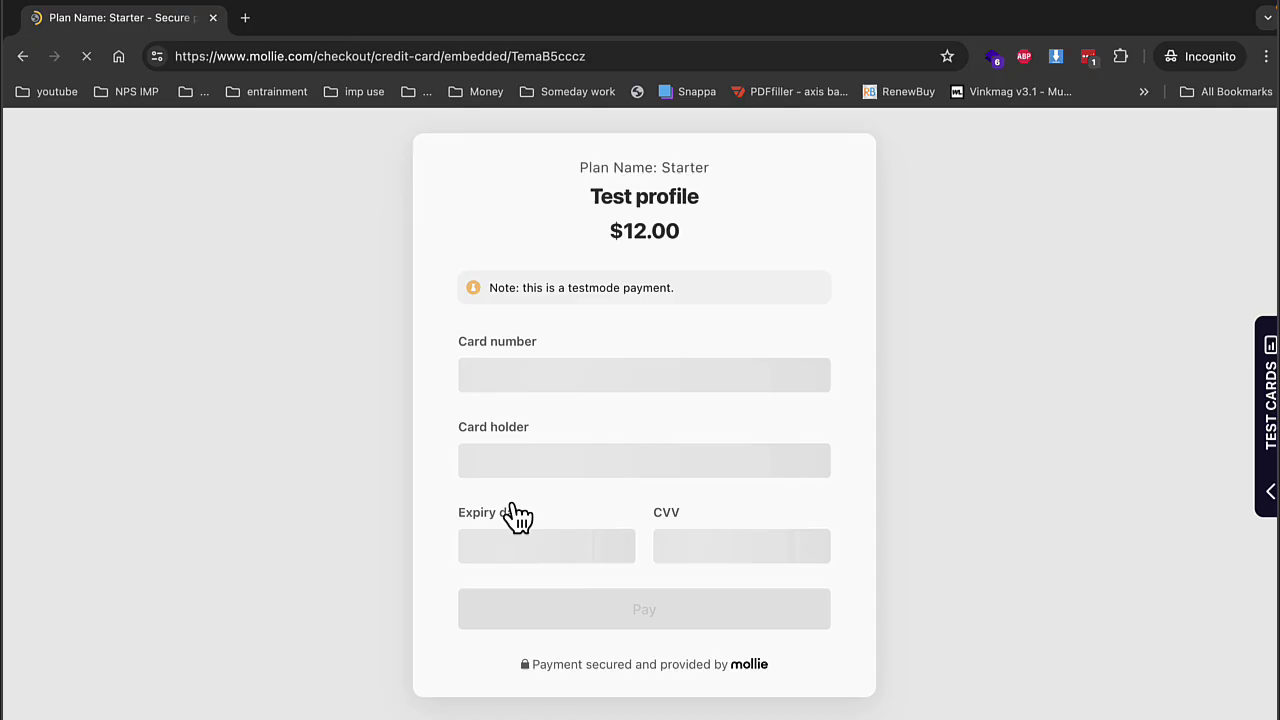
click(586, 374)
key(super+v)
- Enter expiry 05/28 and the security code, pay, decline card saving, and mark it Paid
click(483, 470)
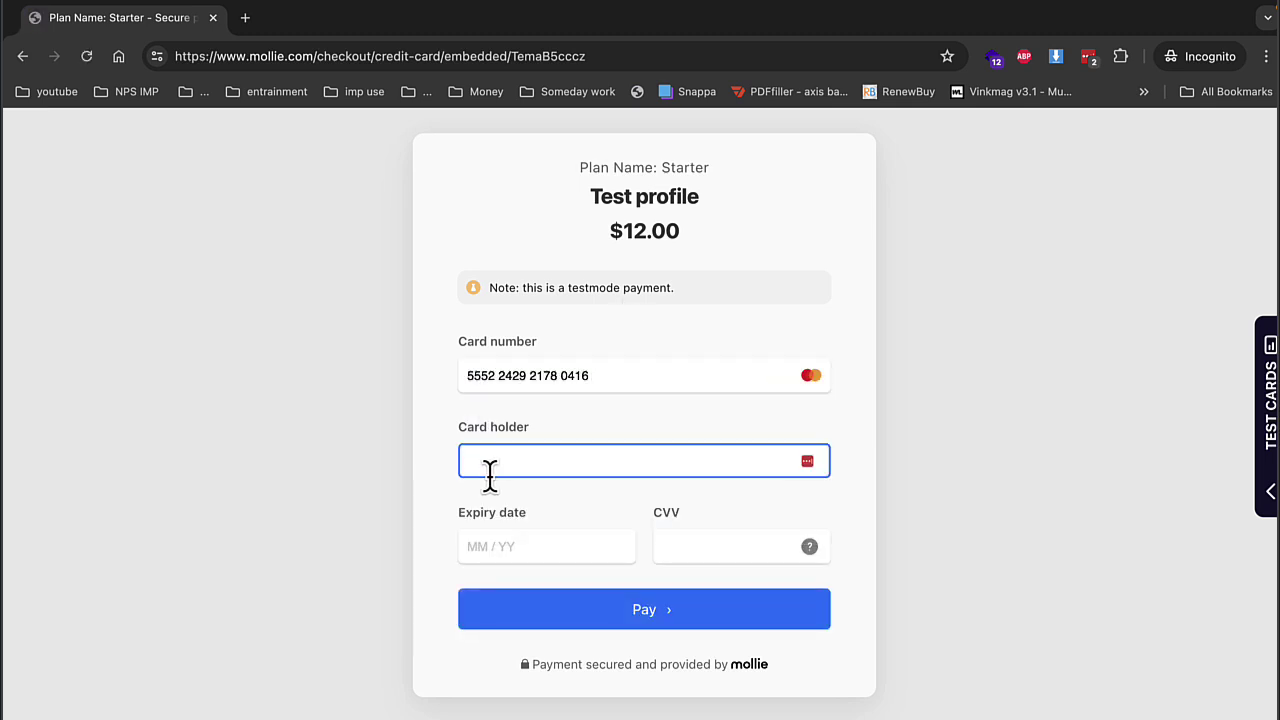
key(Tab)
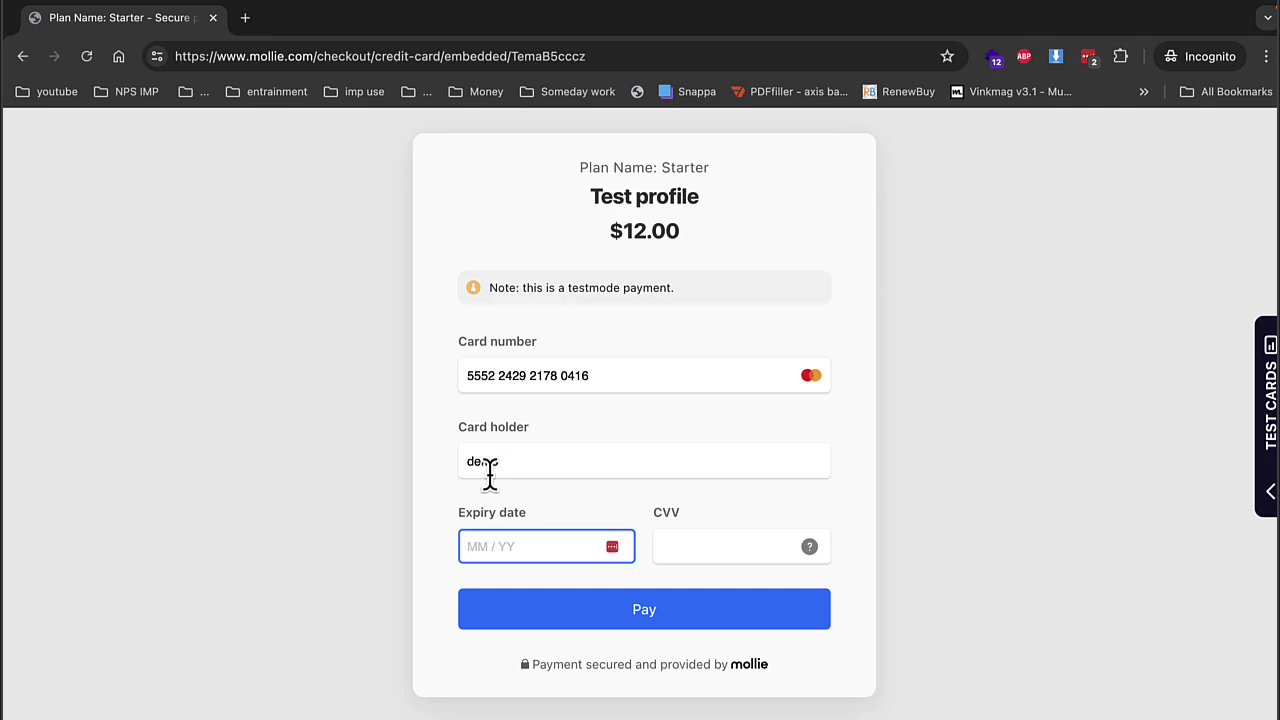
key(super+Tab)
key(super+Tab)
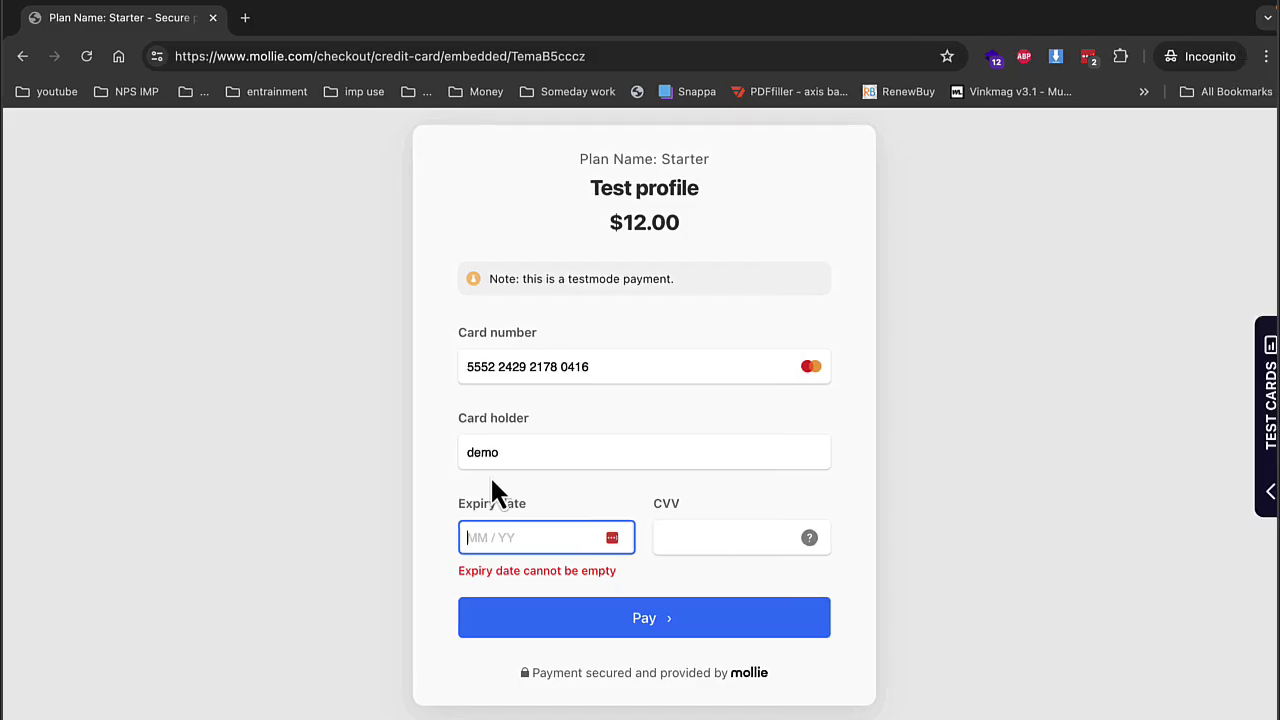
text(0528)
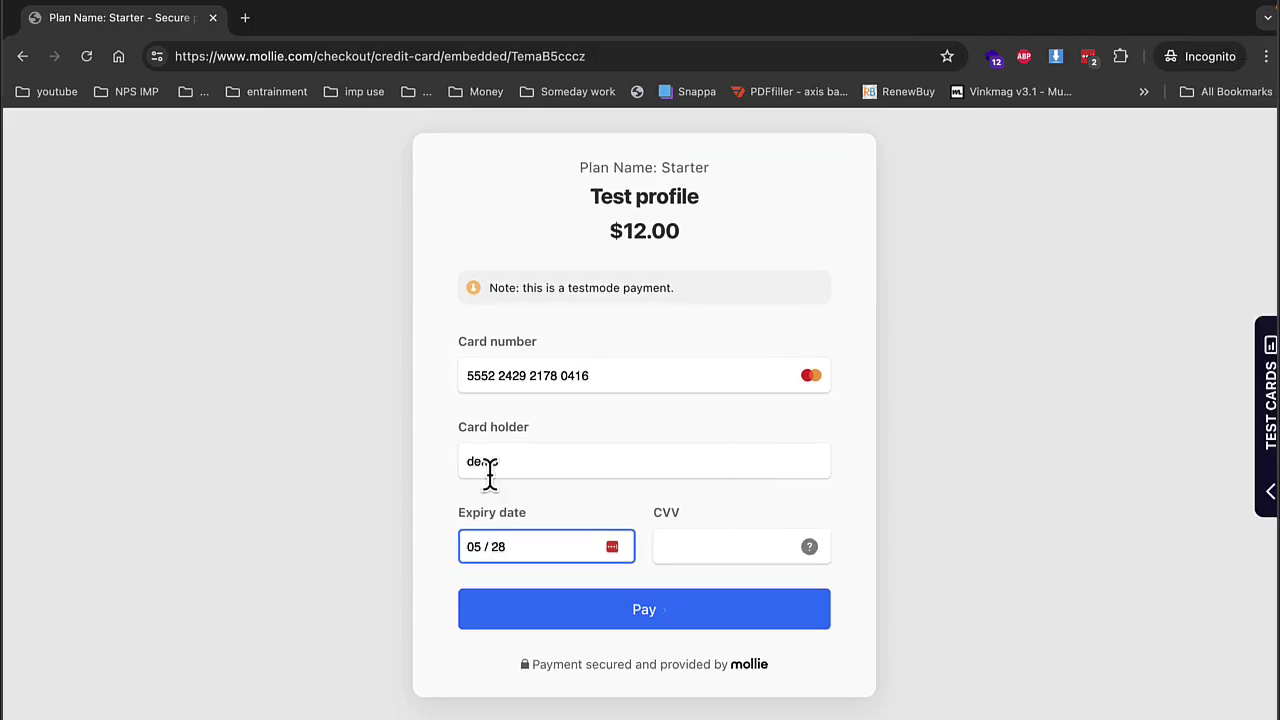
key(super+Tab)
key(super+Tab)
click(709, 543)
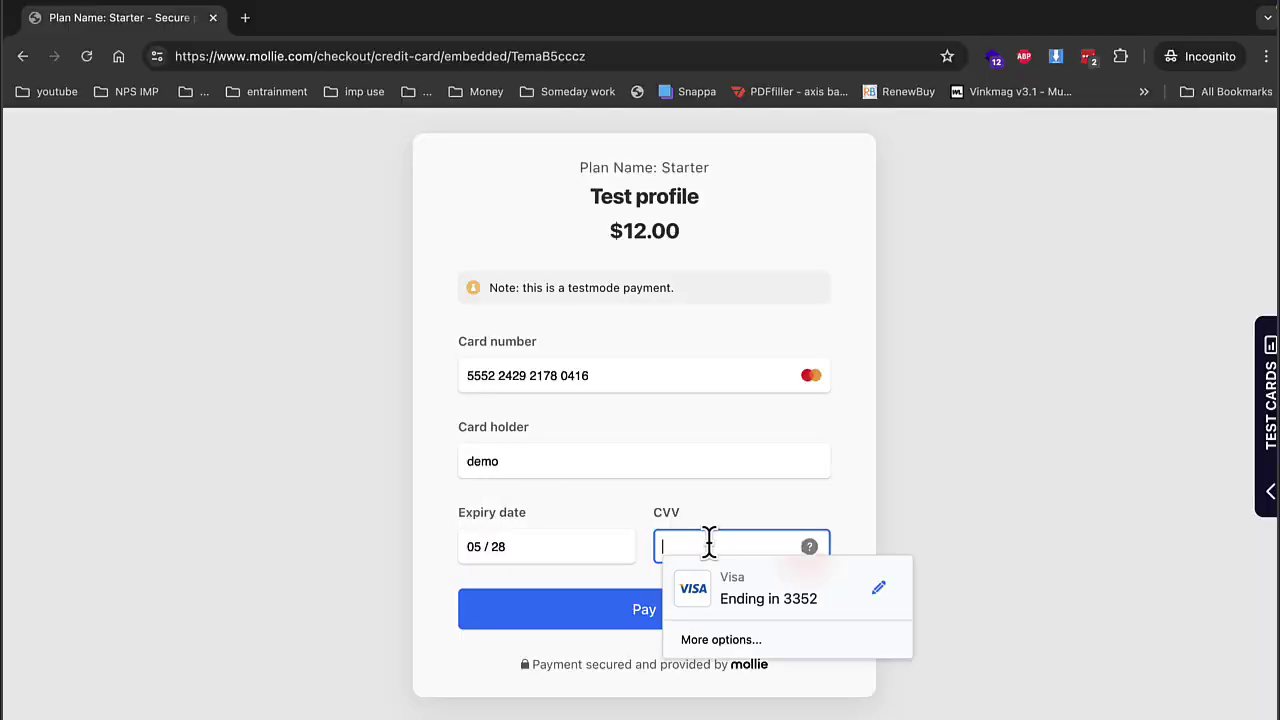
text(837)
click(692, 624)
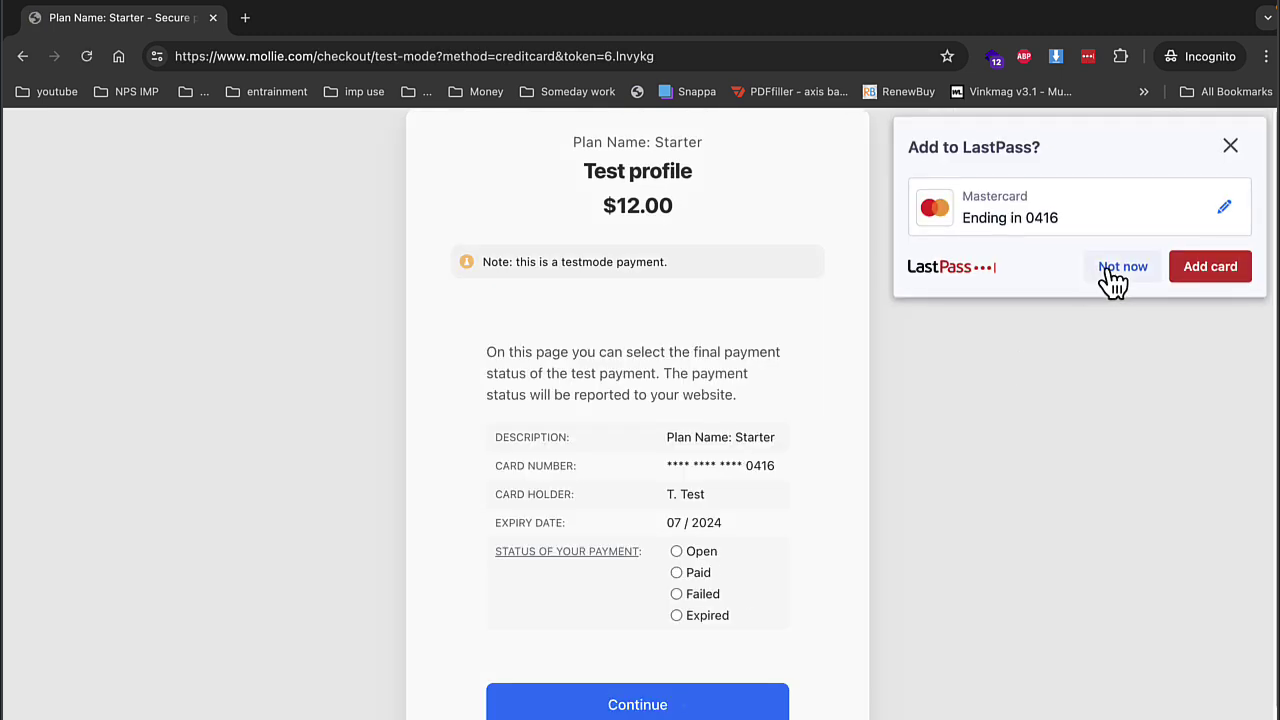
click(1112, 270)
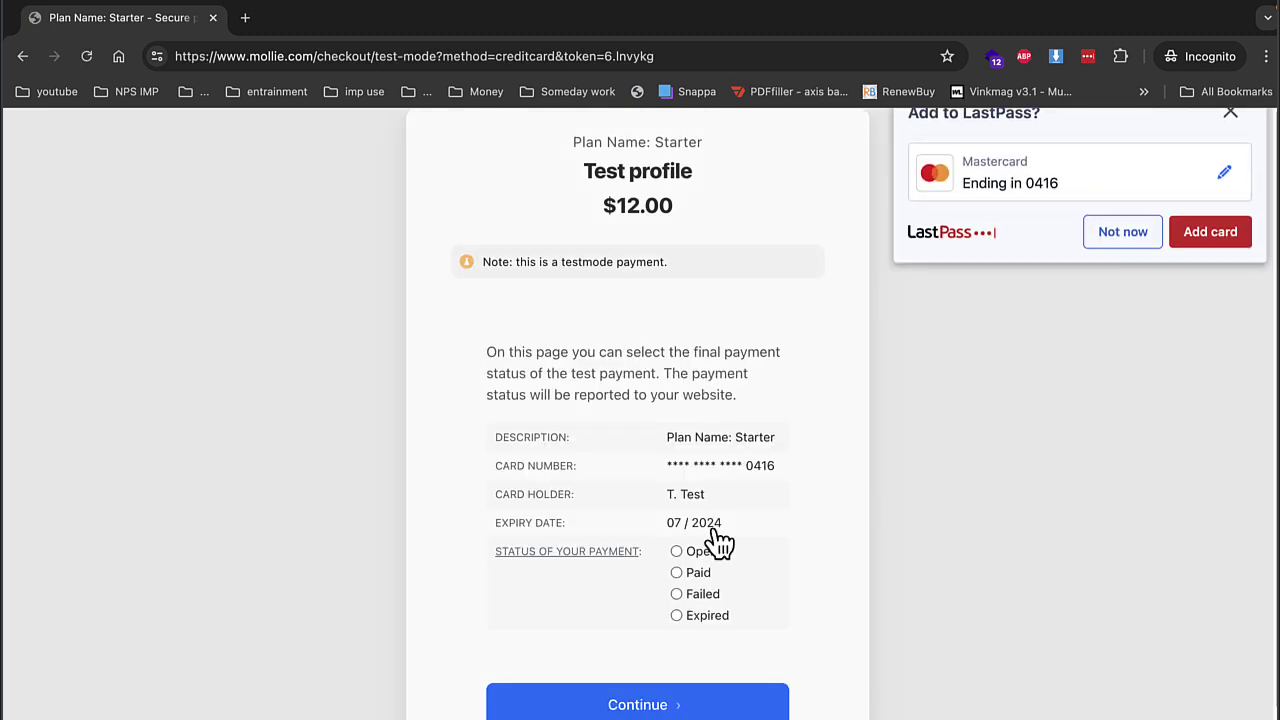
click(665, 702)
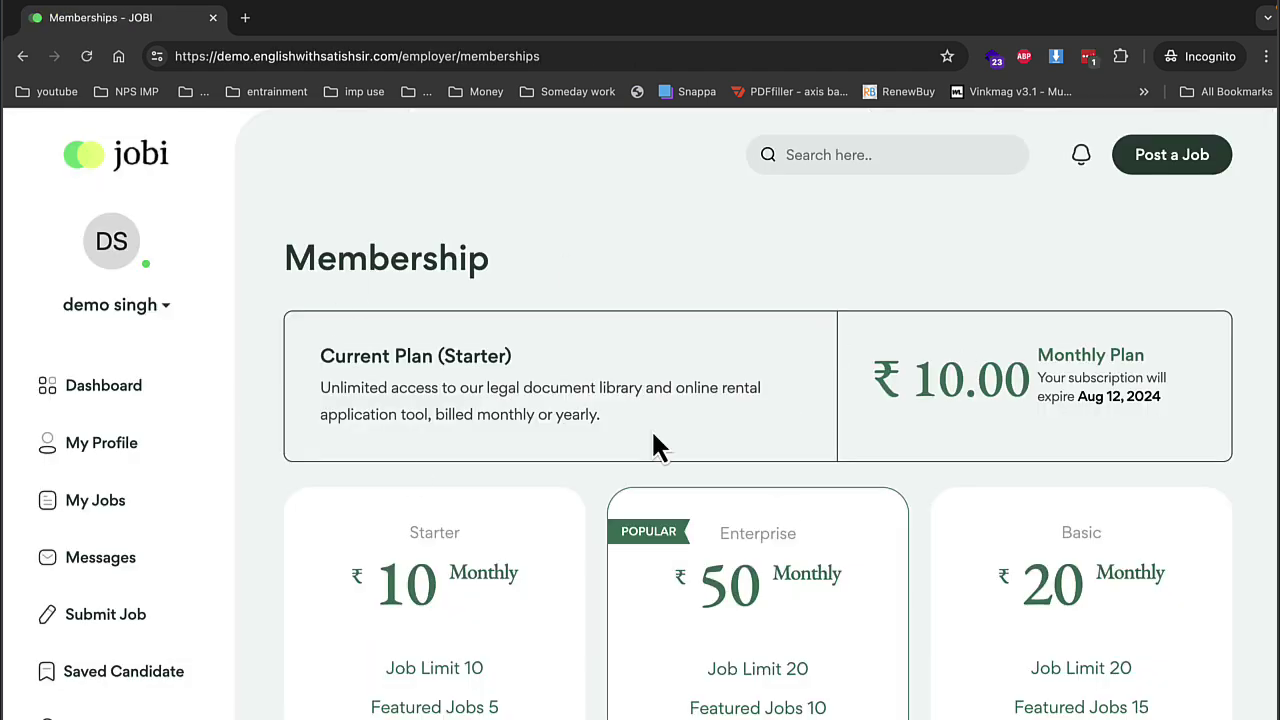
- Browse the AI Templates page and the LinkedIn message generator template
scroll(143, 657, down, 2)
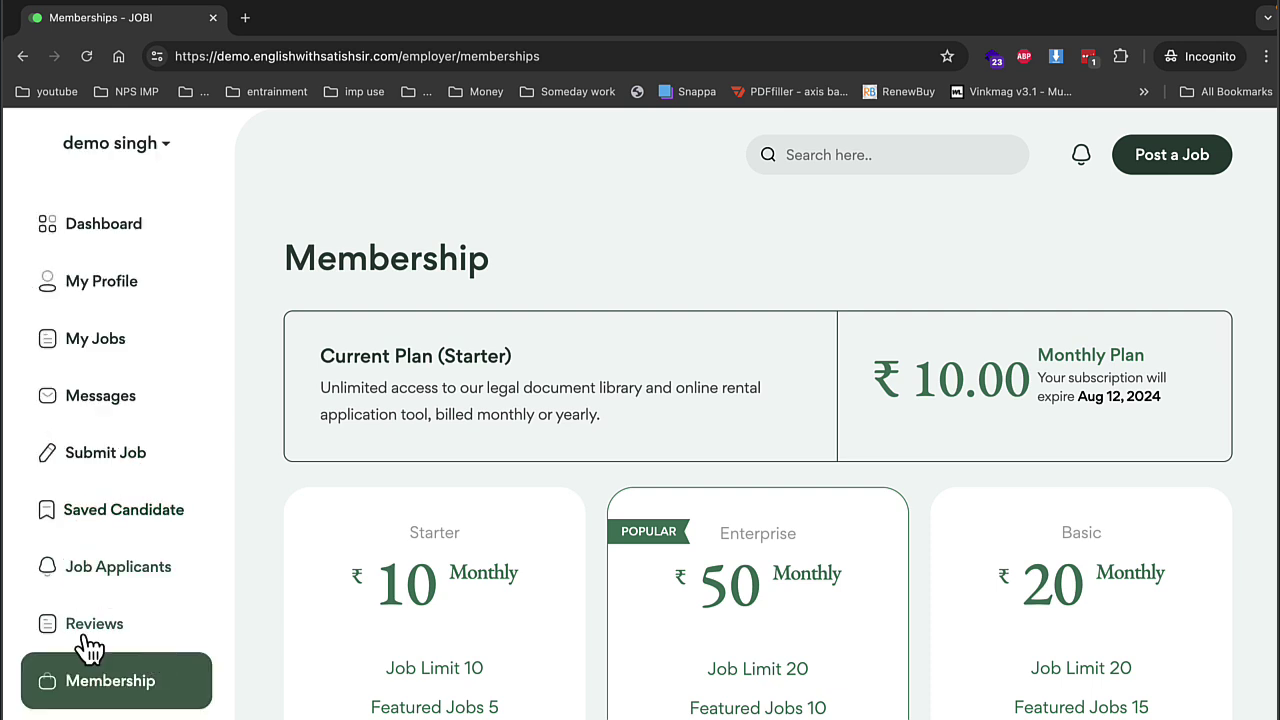
scroll(88, 648, down, 2)
click(105, 660)
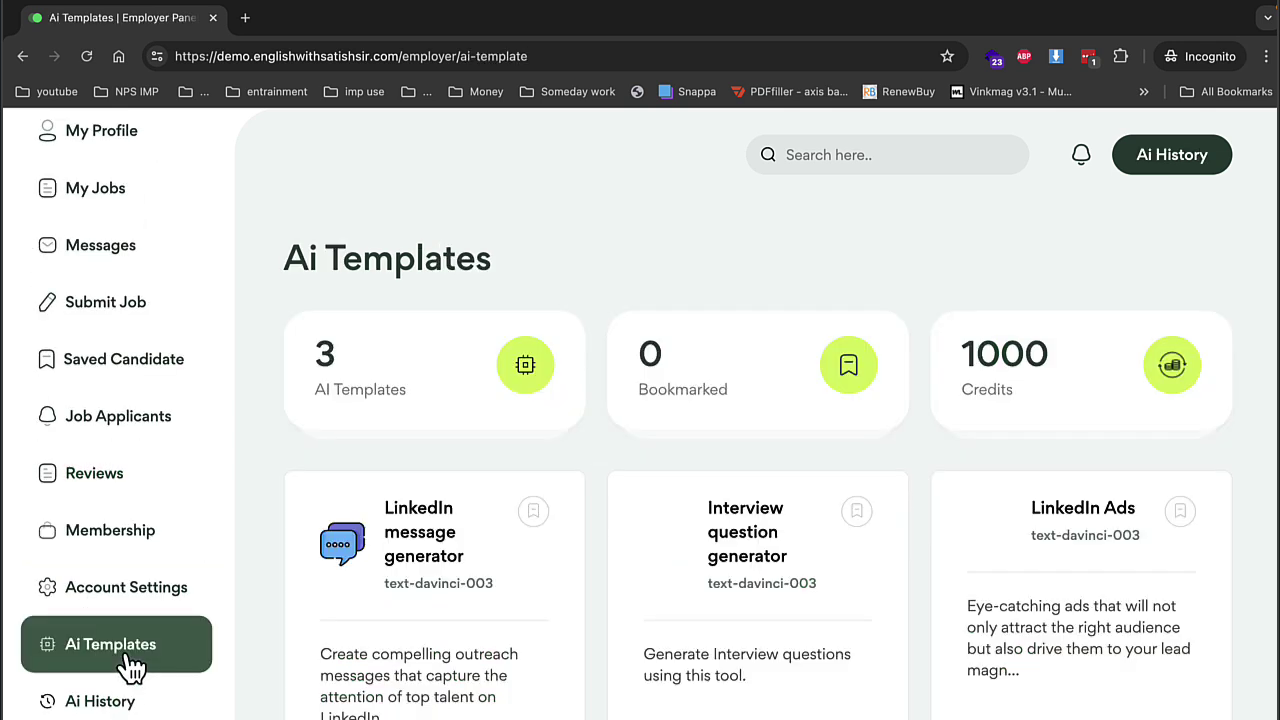
click(424, 548)
scroll(520, 494, down, 1)
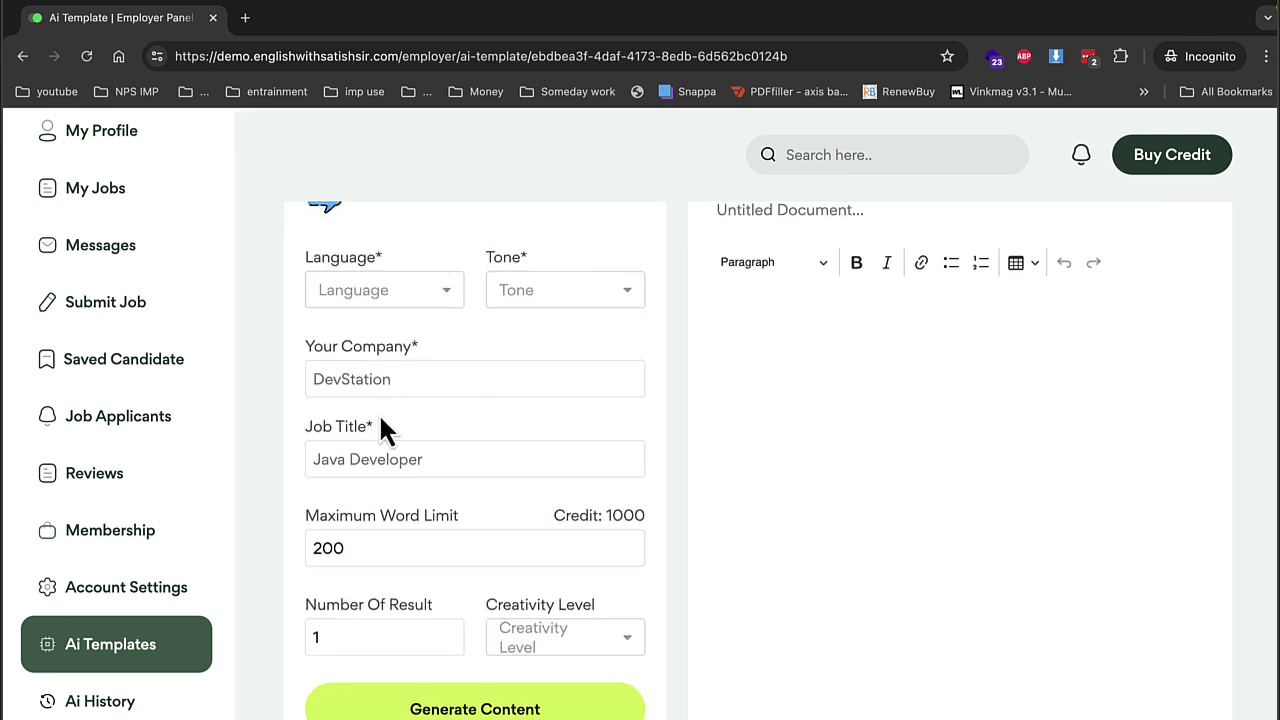
scroll(143, 583, down, 2)
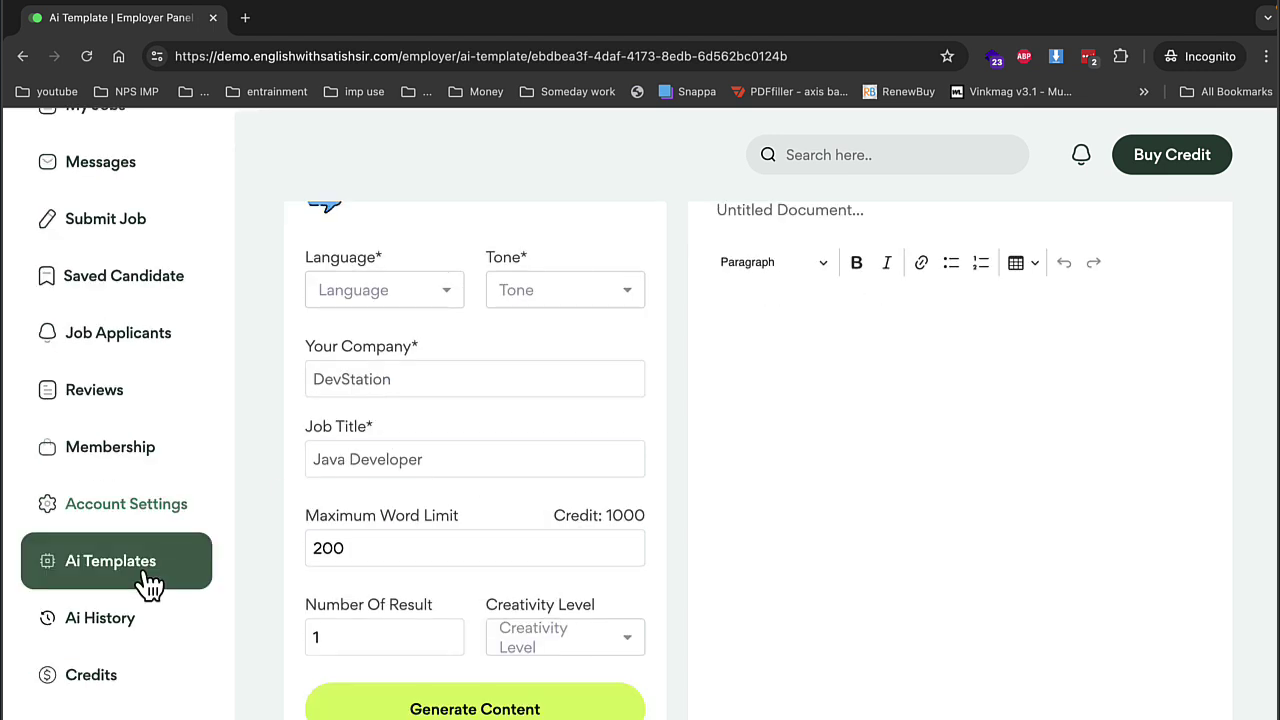
- Check Credit Logs and the Buy Credit form's ₹1.00-per-credit rate, then open Submit Job
click(127, 680)
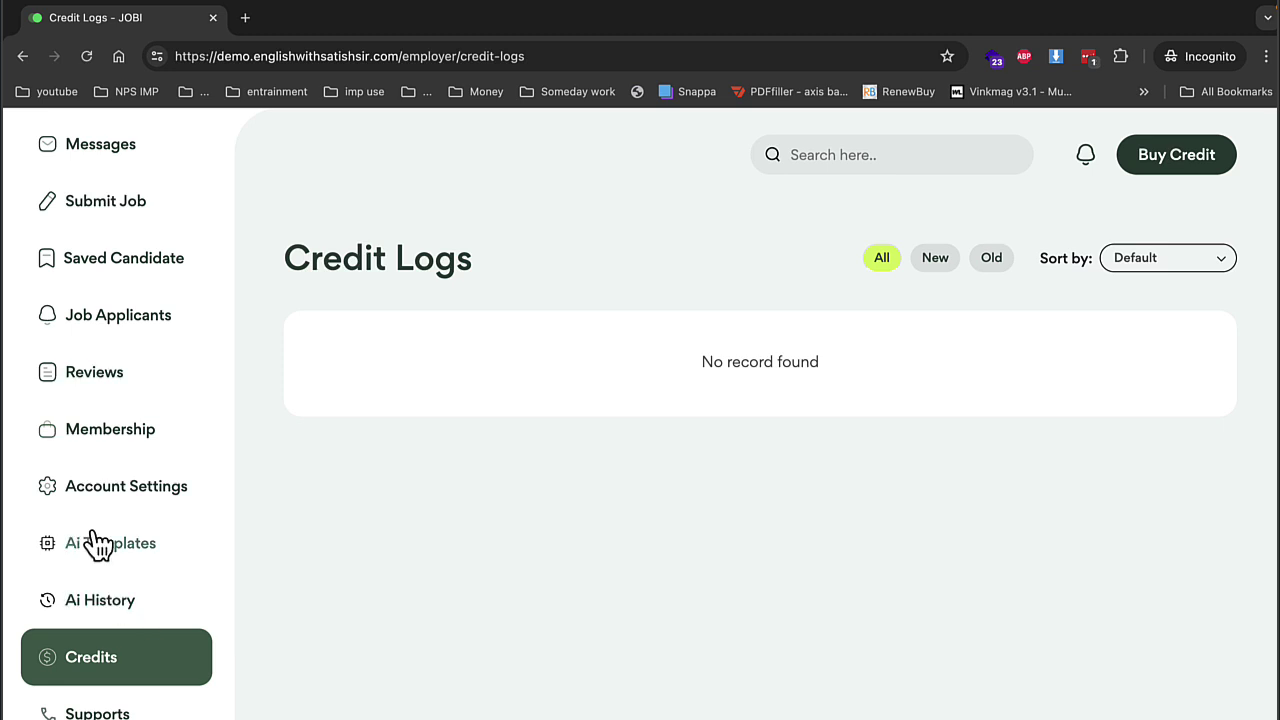
click(1187, 161)
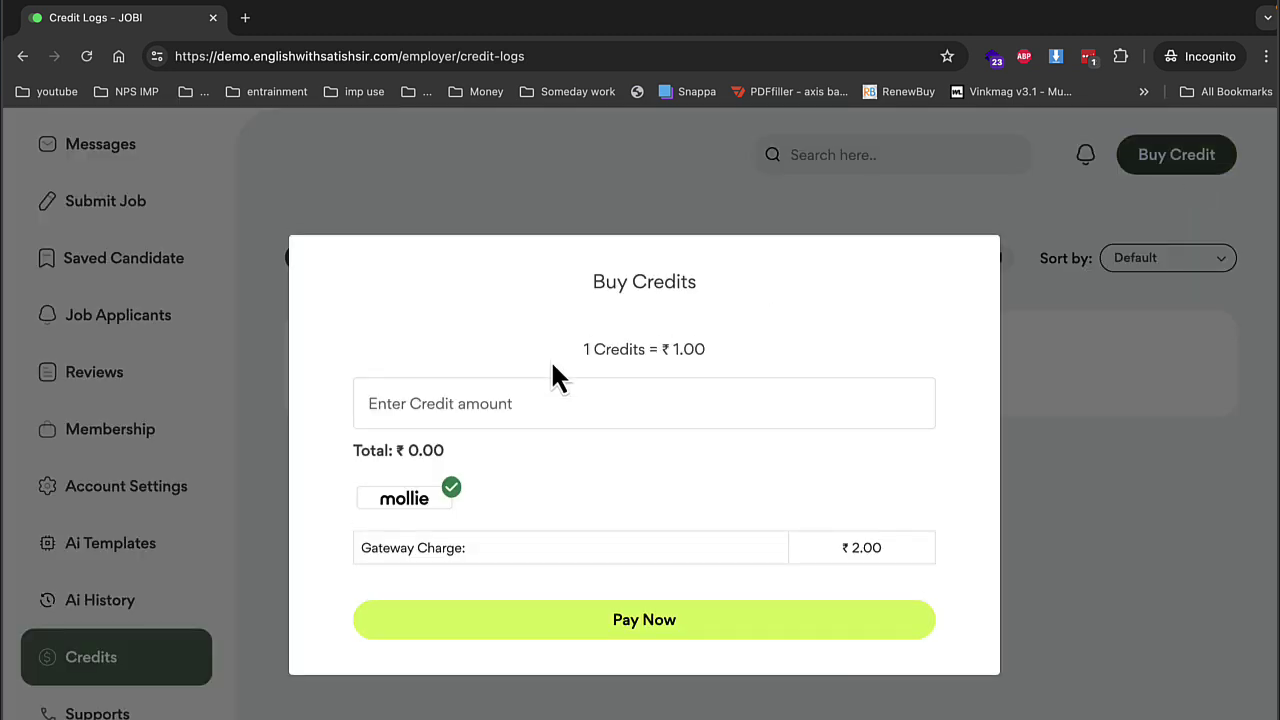
double_click(594, 349)
drag(657, 346, 742, 352)
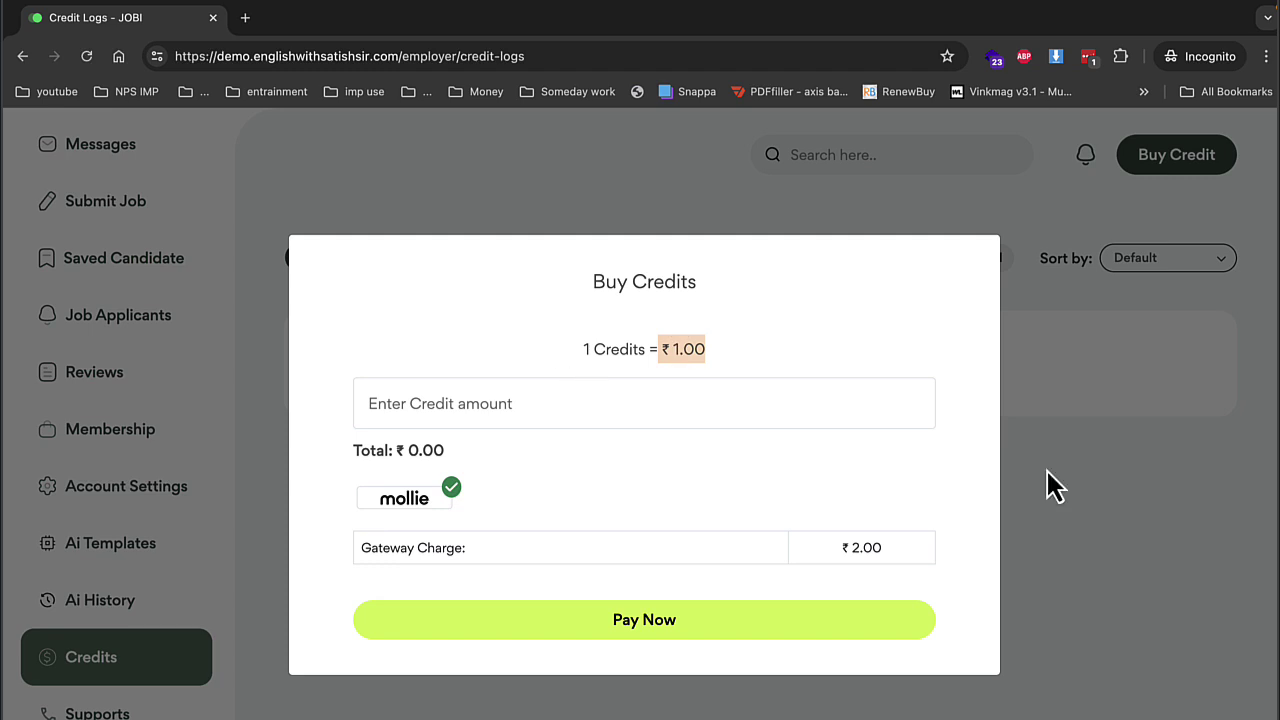
click(1085, 490)
scroll(106, 400, up, 3)
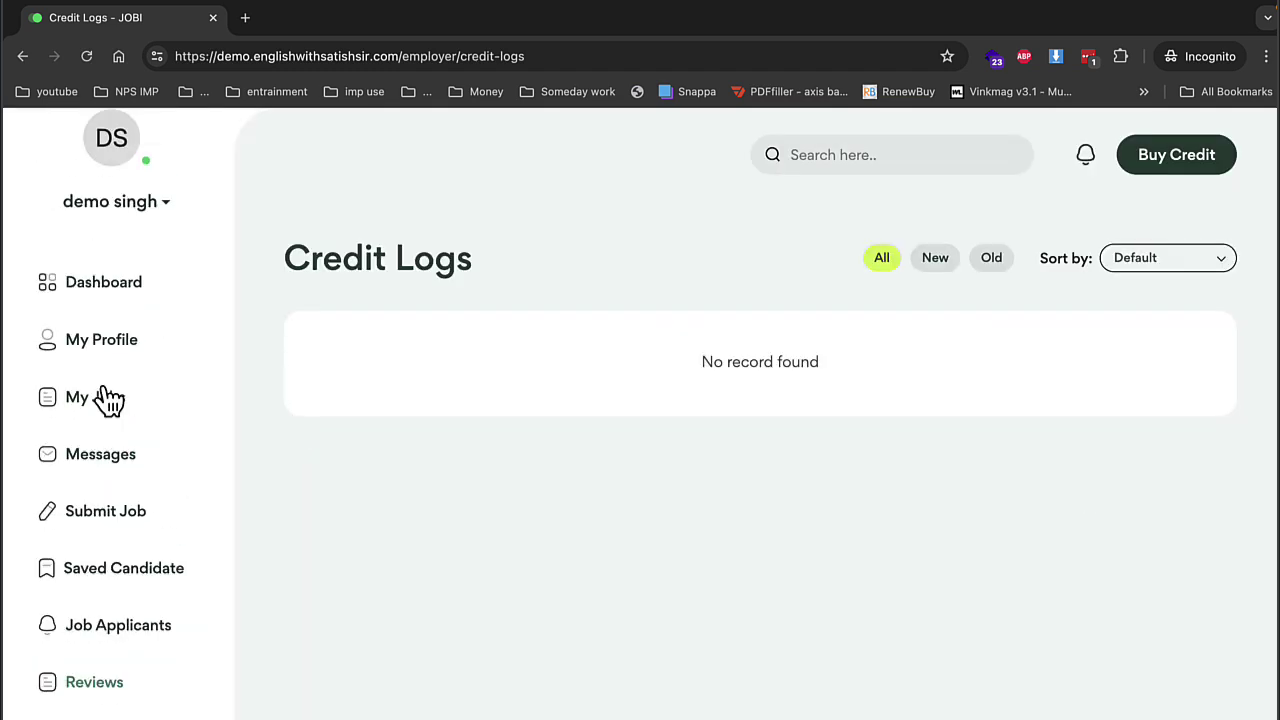
click(110, 515)
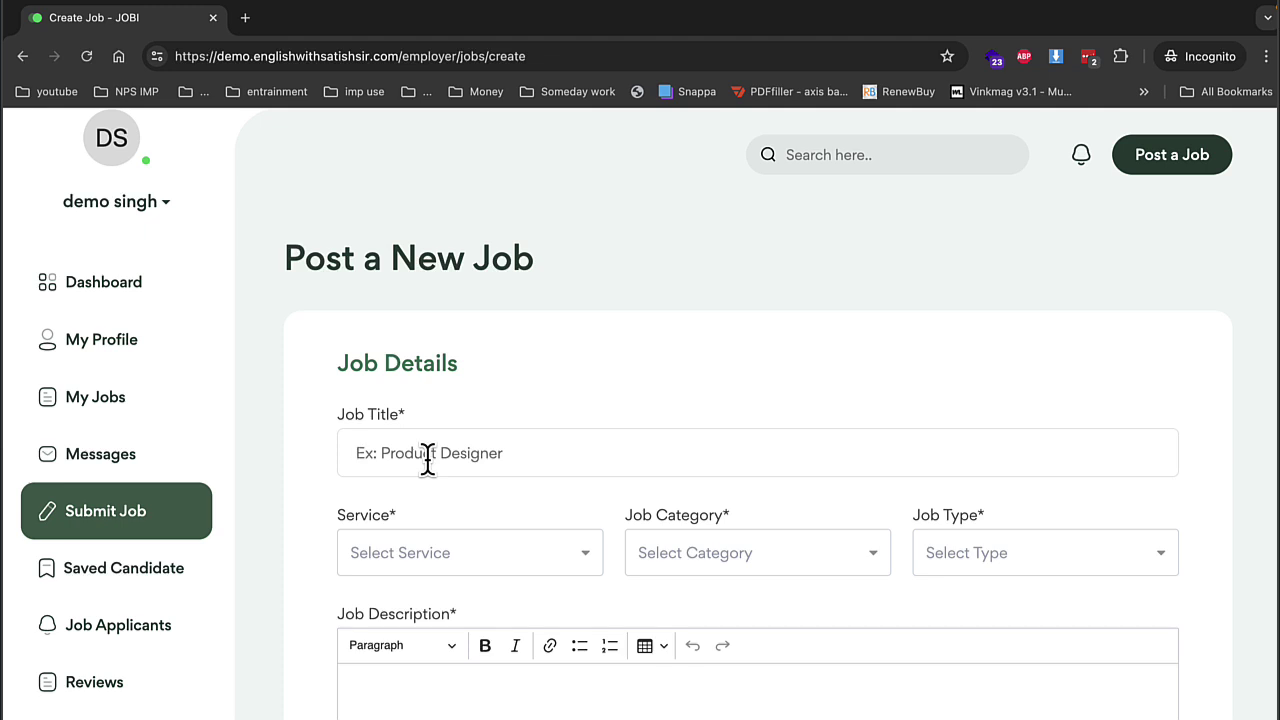
- Title the job DEMO with service Content Writer, category SEO writers and type Full time
click(427, 458)
text(DEMO)
key(Tab)
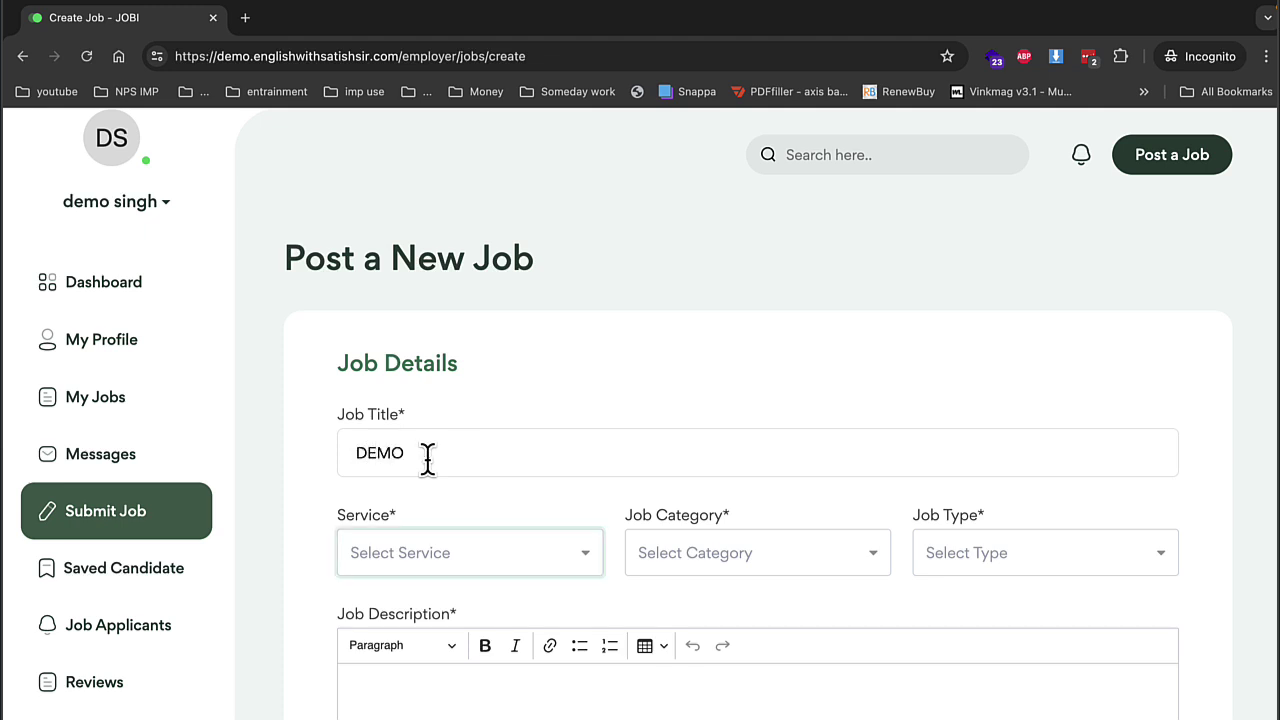
click(420, 552)
click(420, 594)
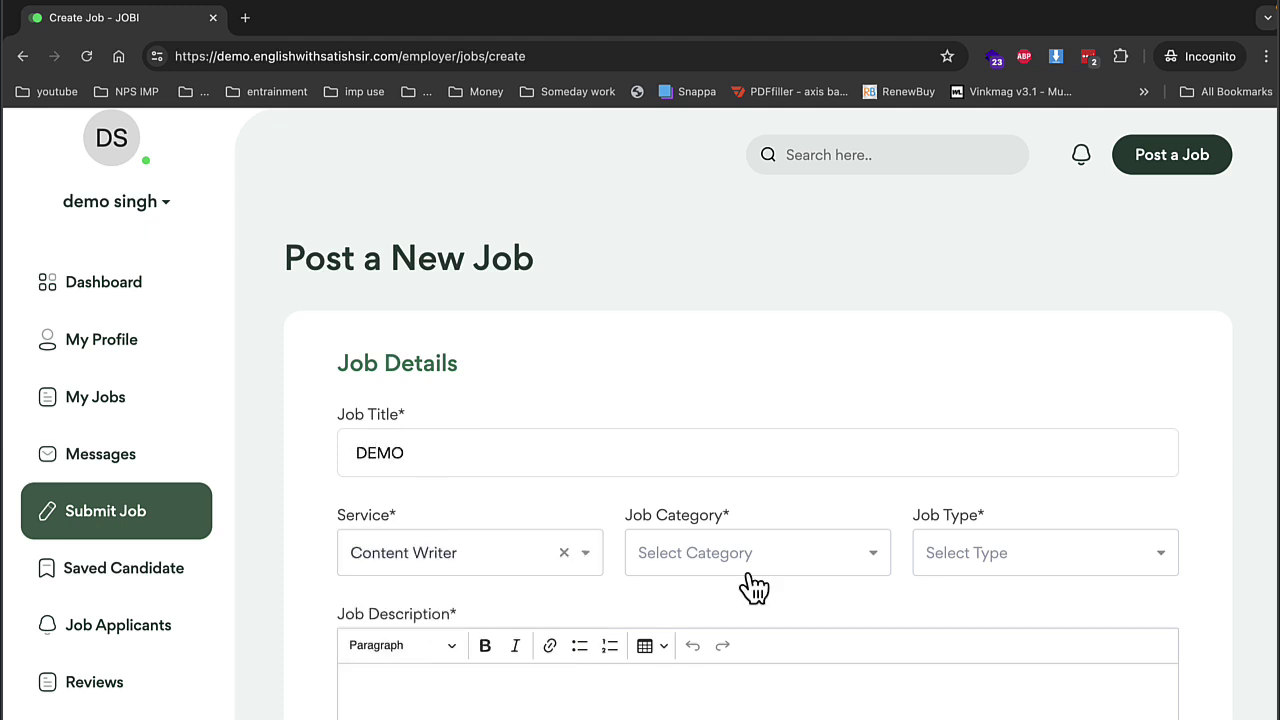
click(745, 565)
click(737, 594)
click(1005, 565)
click(1005, 593)
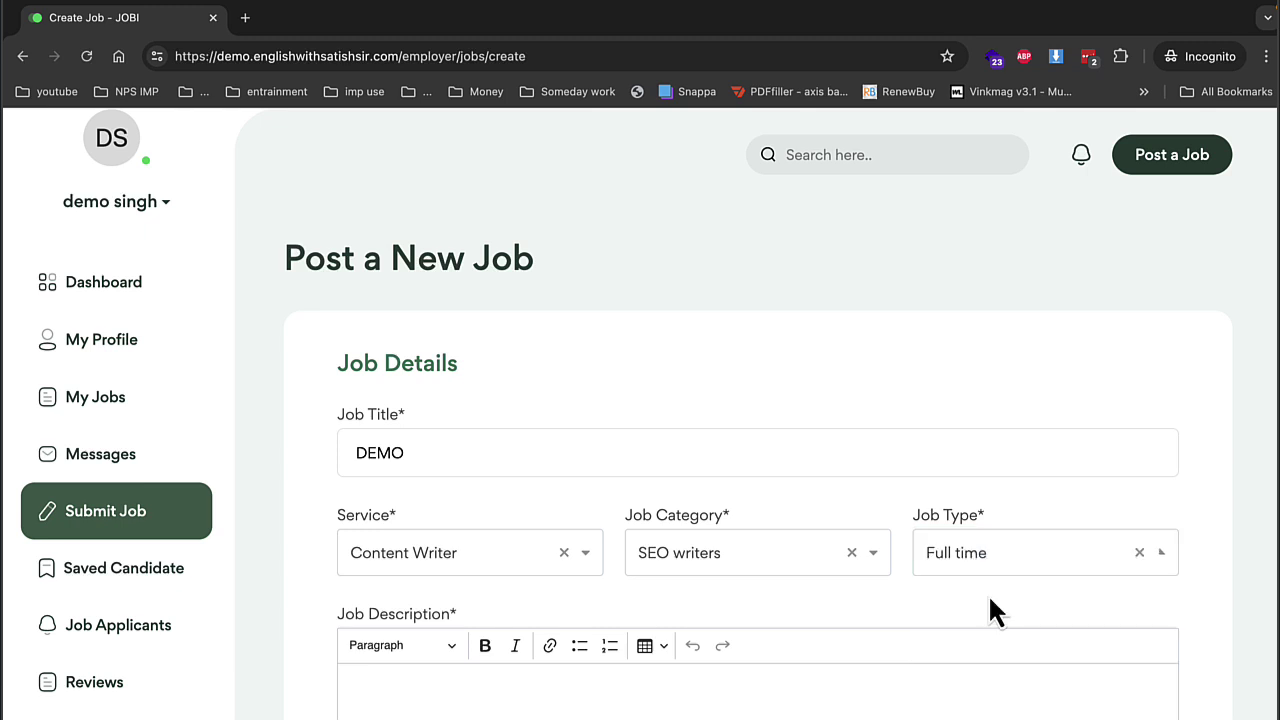
- Fill the job description and overview with repeated 'demox' text
click(846, 712)
text(demox)
key(ctrl+a)
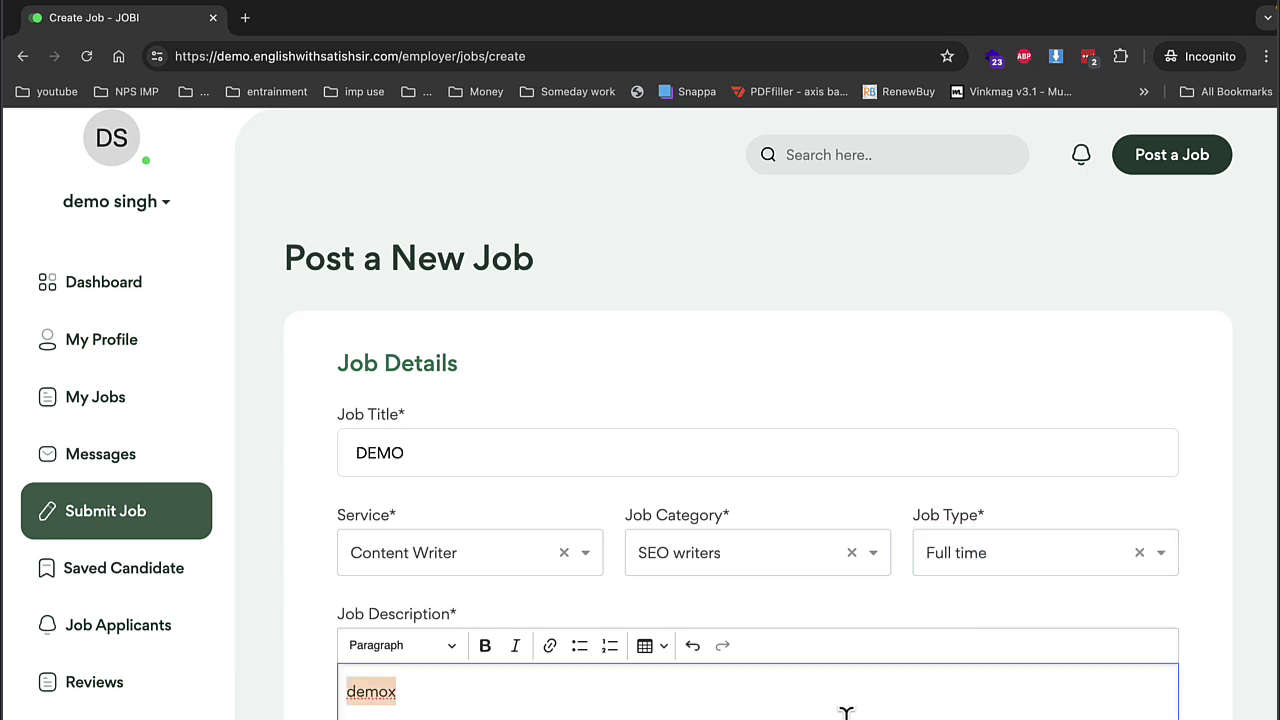
key(ctrl+c)
key(ctrl+v)
key(ctrl+v)
key(ctrl+v)
key(ctrl+v)
key(ctrl+v)
scroll(457, 628, down, 6)
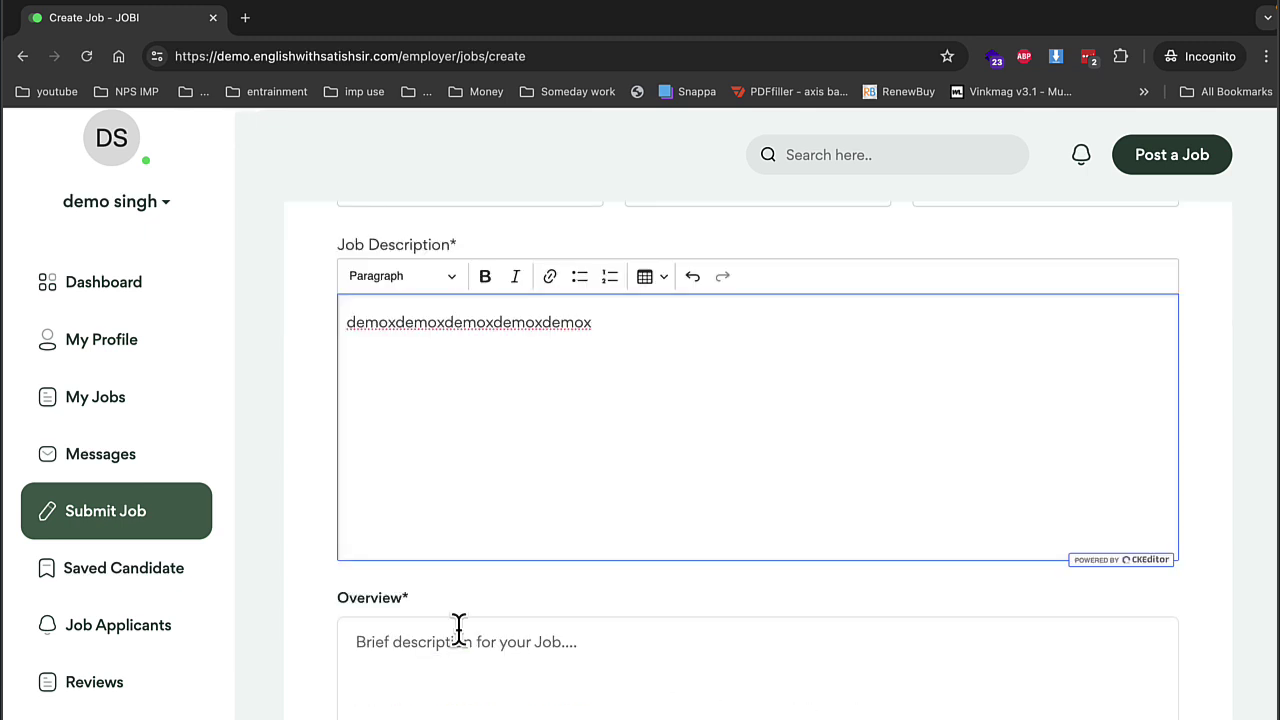
click(474, 415)
key(ctrl+v)
key(ctrl+v)
key(ctrl+v)
key(ctrl+v)
key(ctrl+v)
- Set a Monthly salary in USD ranging from 33 to 330
click(466, 563)
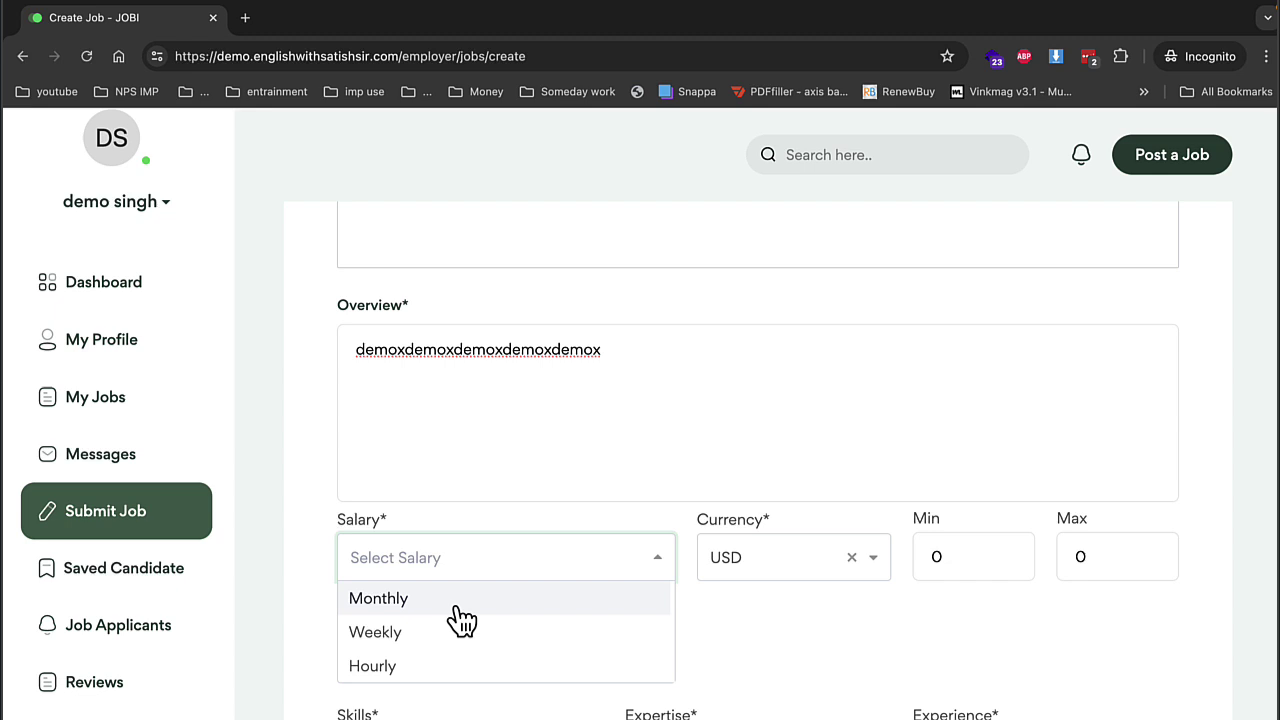
click(455, 600)
click(760, 560)
click(957, 548)
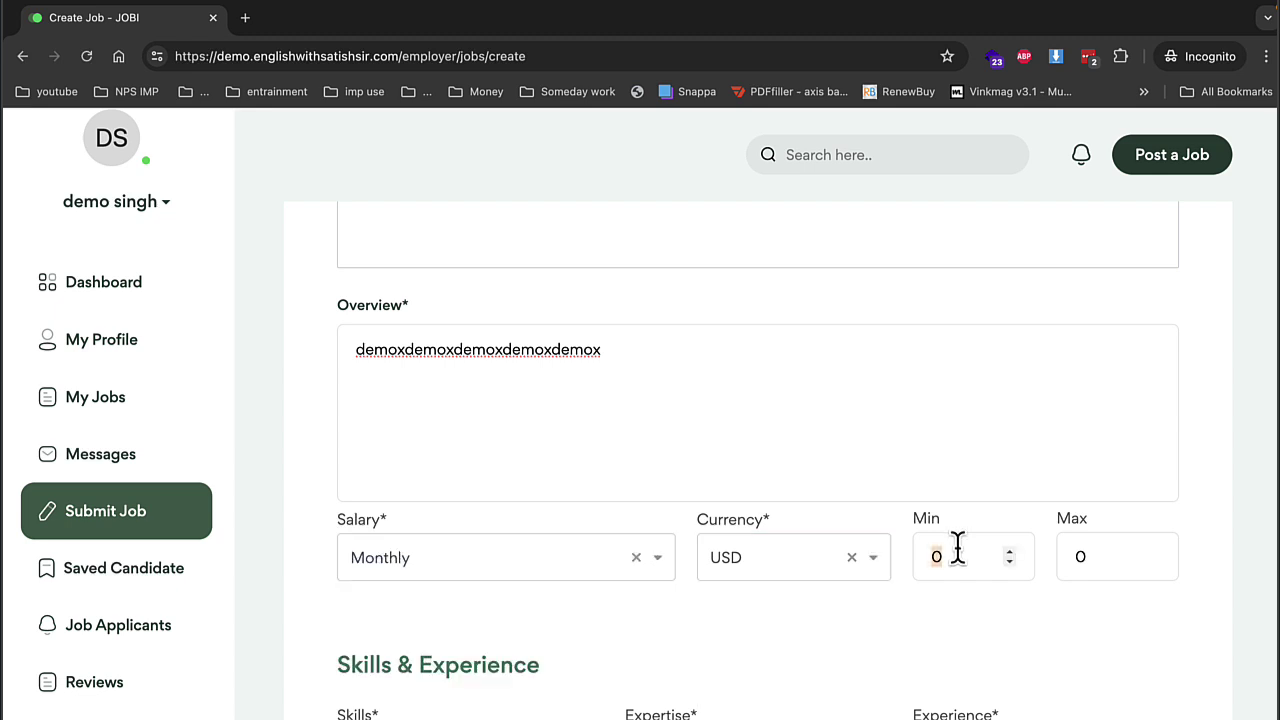
text(33)
click(1062, 556)
text(33)
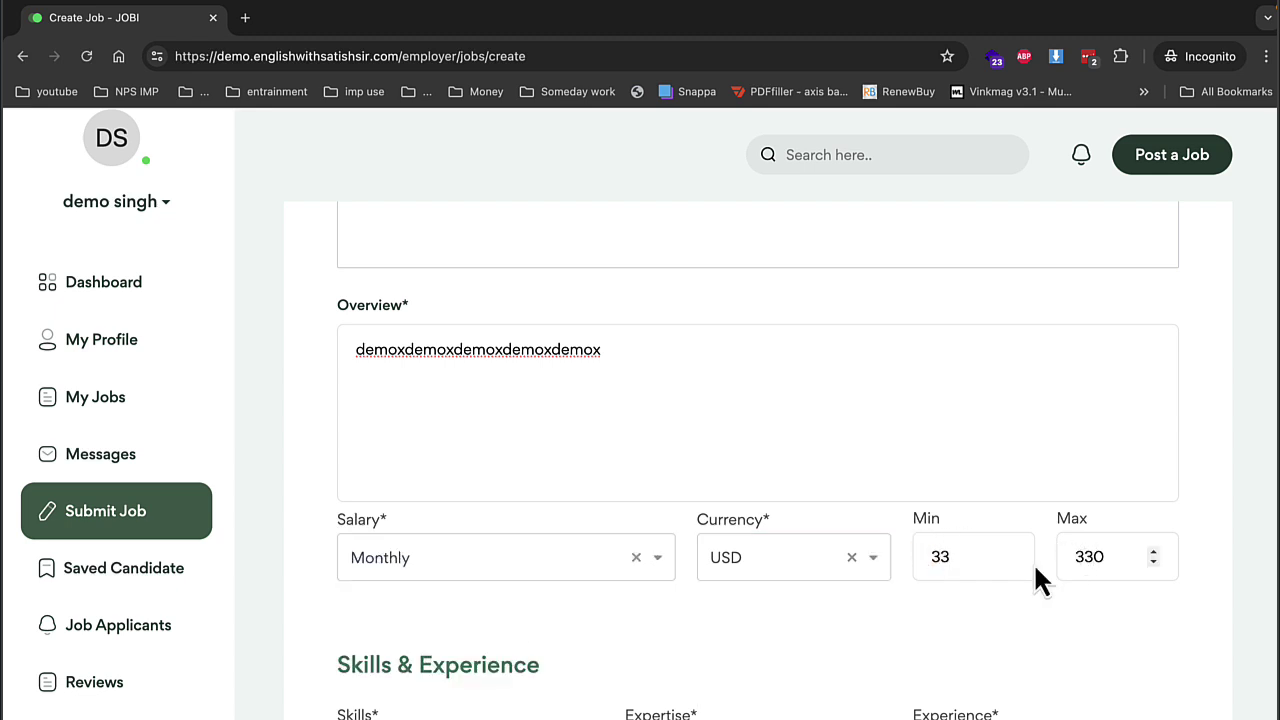
- Require E-commerce skill at Intermediate expertise with Fresher experience
scroll(500, 615, down, 1)
click(414, 709)
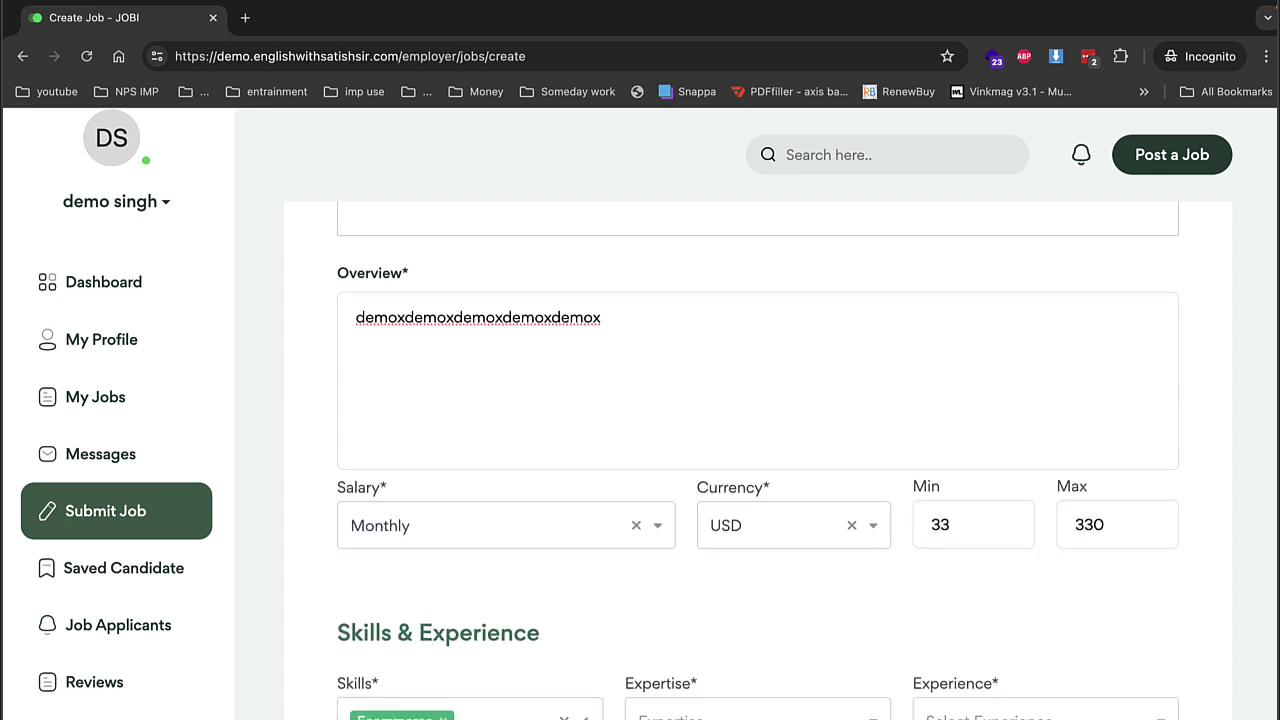
click(757, 712)
click(1045, 712)
- Mark the job remote, set deadline 3 August 2024, and save it
scroll(574, 484, down, 6)
scroll(546, 449, up, 3)
scroll(535, 531, down, 3)
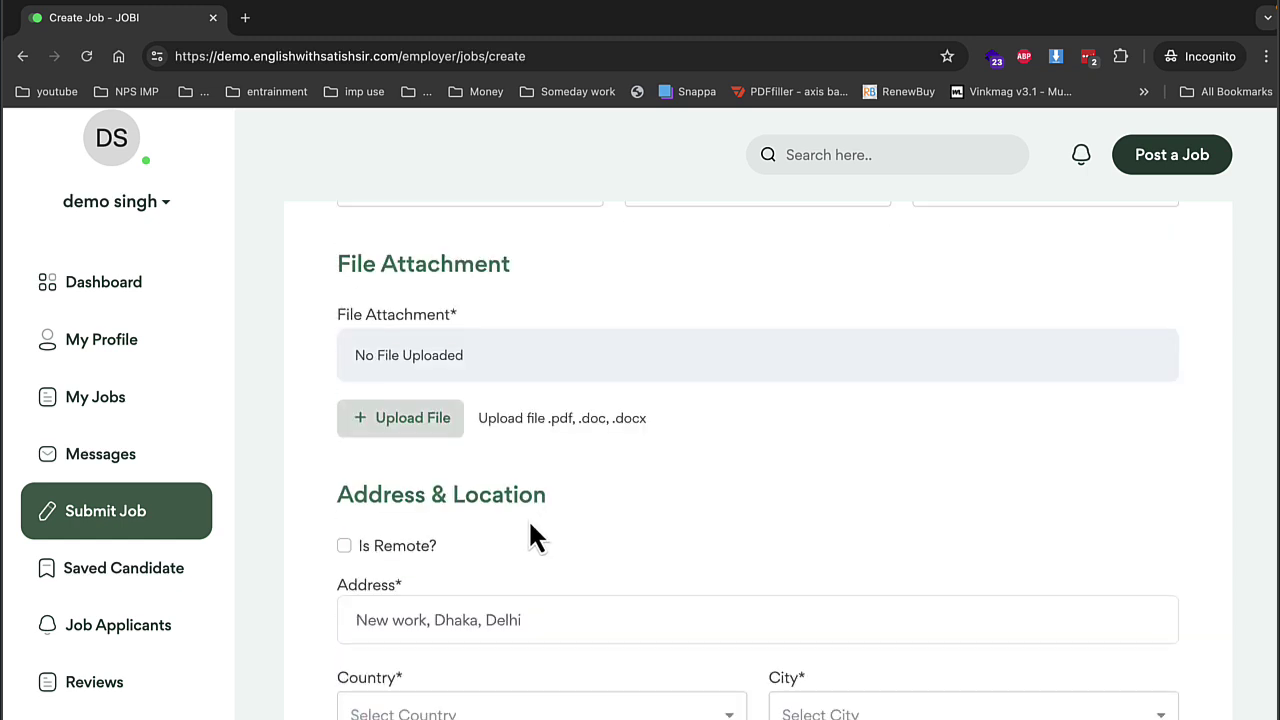
scroll(530, 524, down, 1)
click(342, 518)
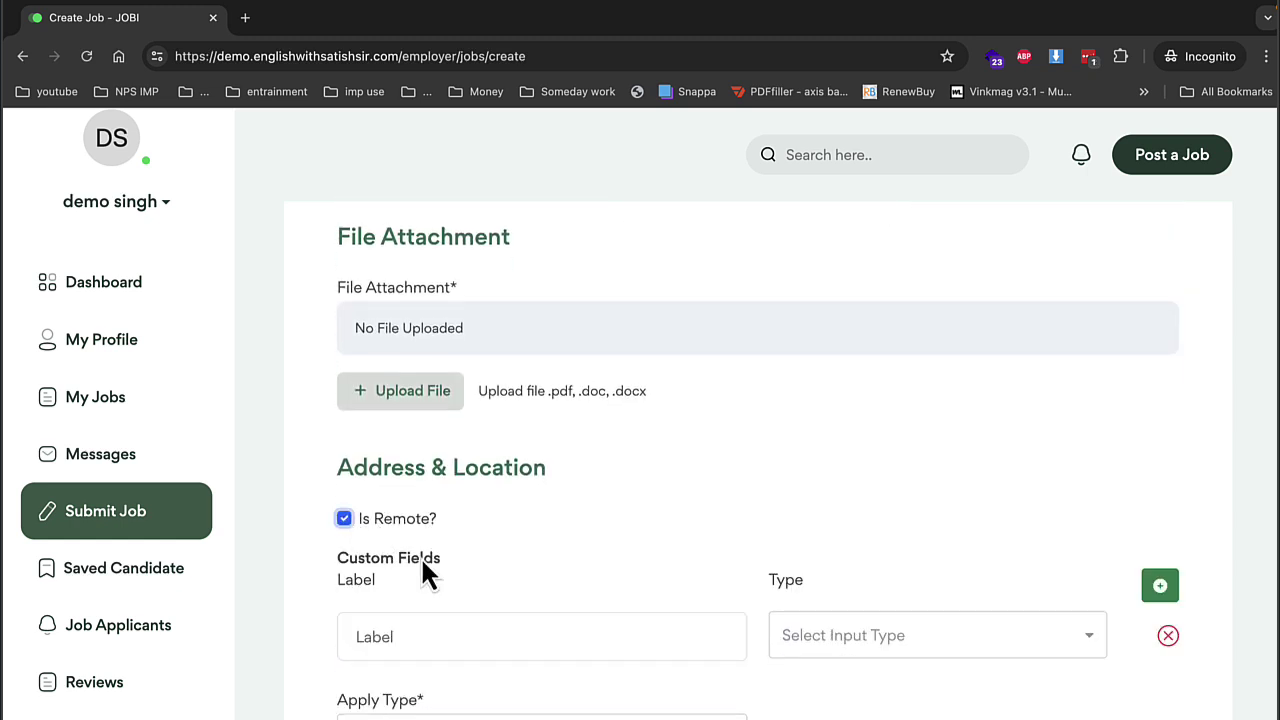
scroll(422, 565, down, 3)
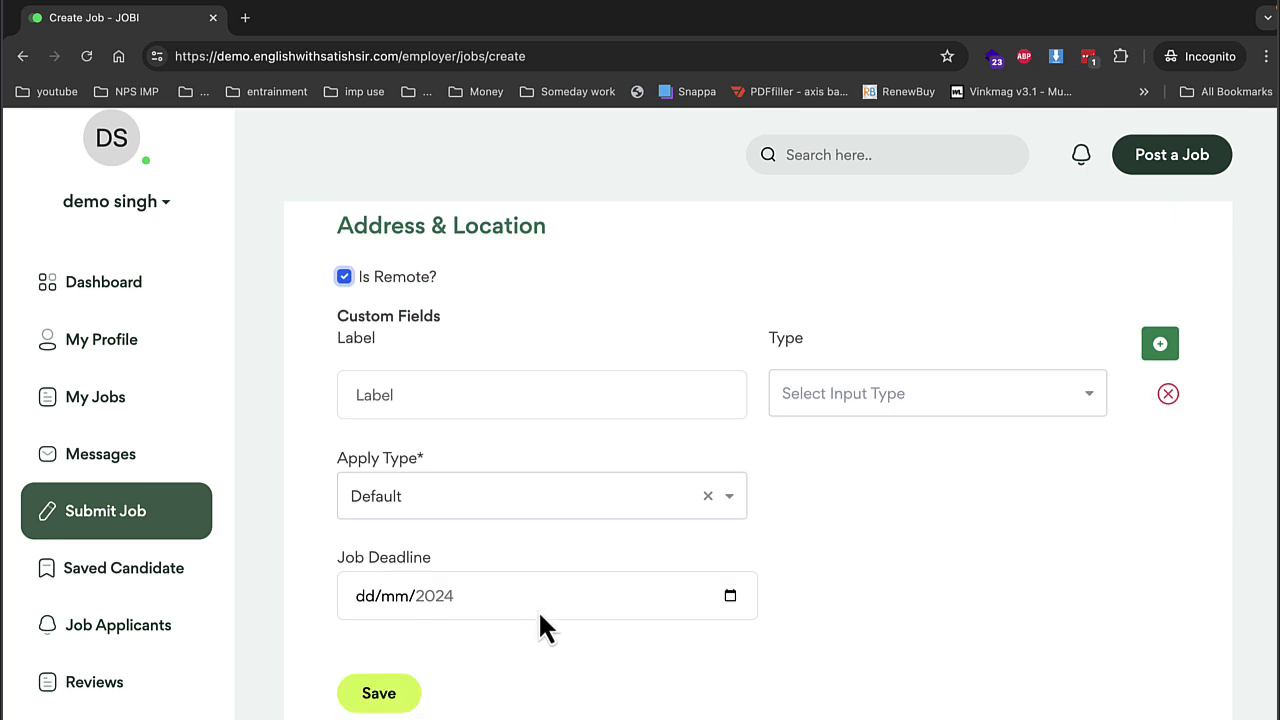
click(730, 597)
click(510, 499)
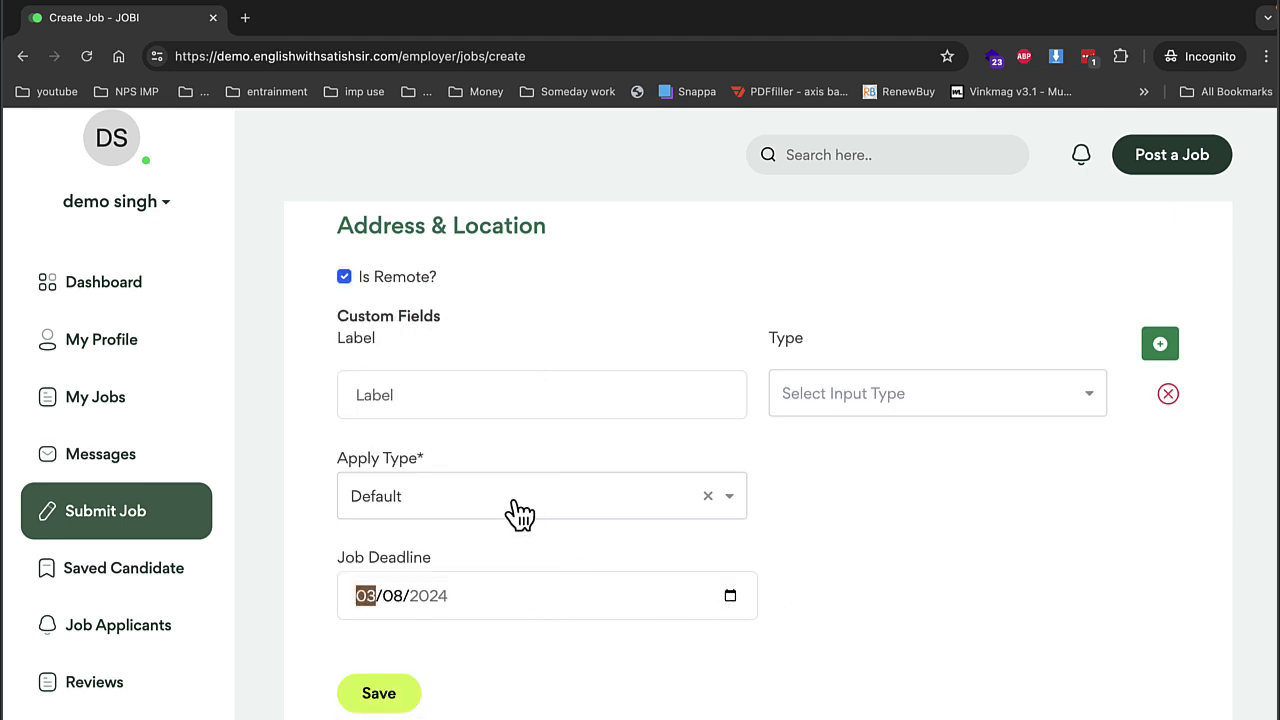
click(395, 690)
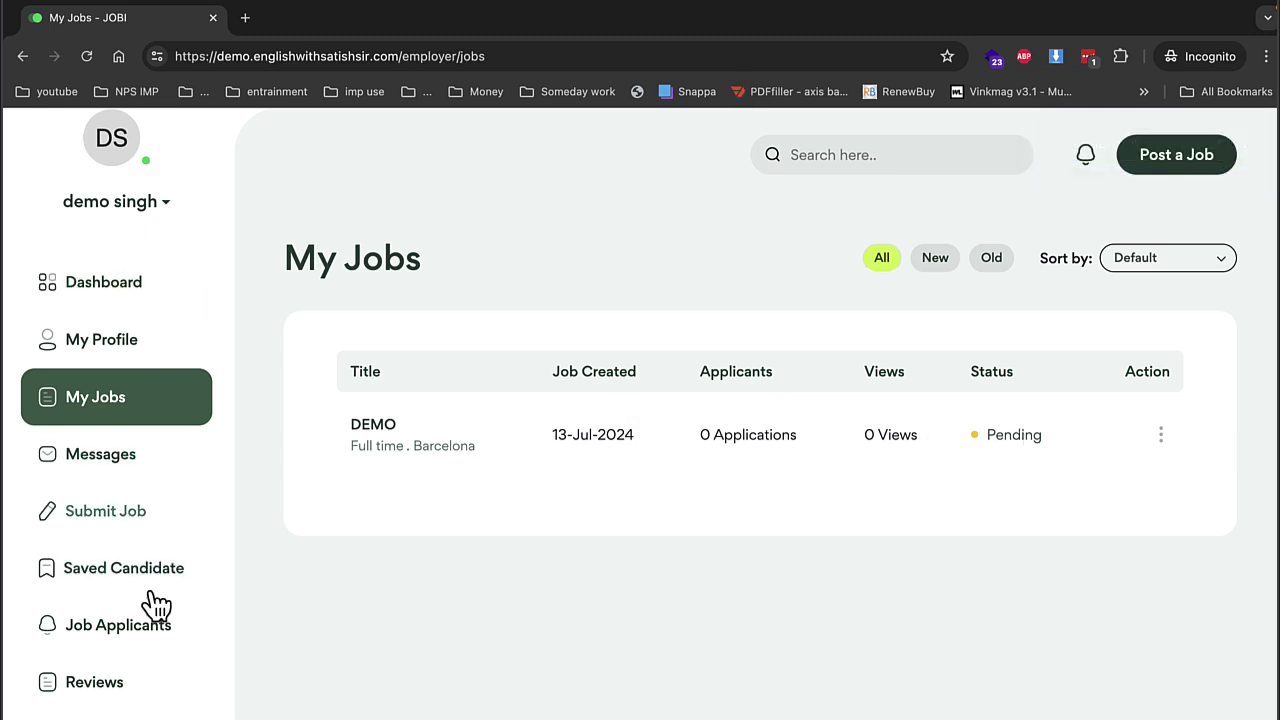
- Check the empty Job Applicants and KYC Verification pages, then leave full-screen browsing
click(165, 630)
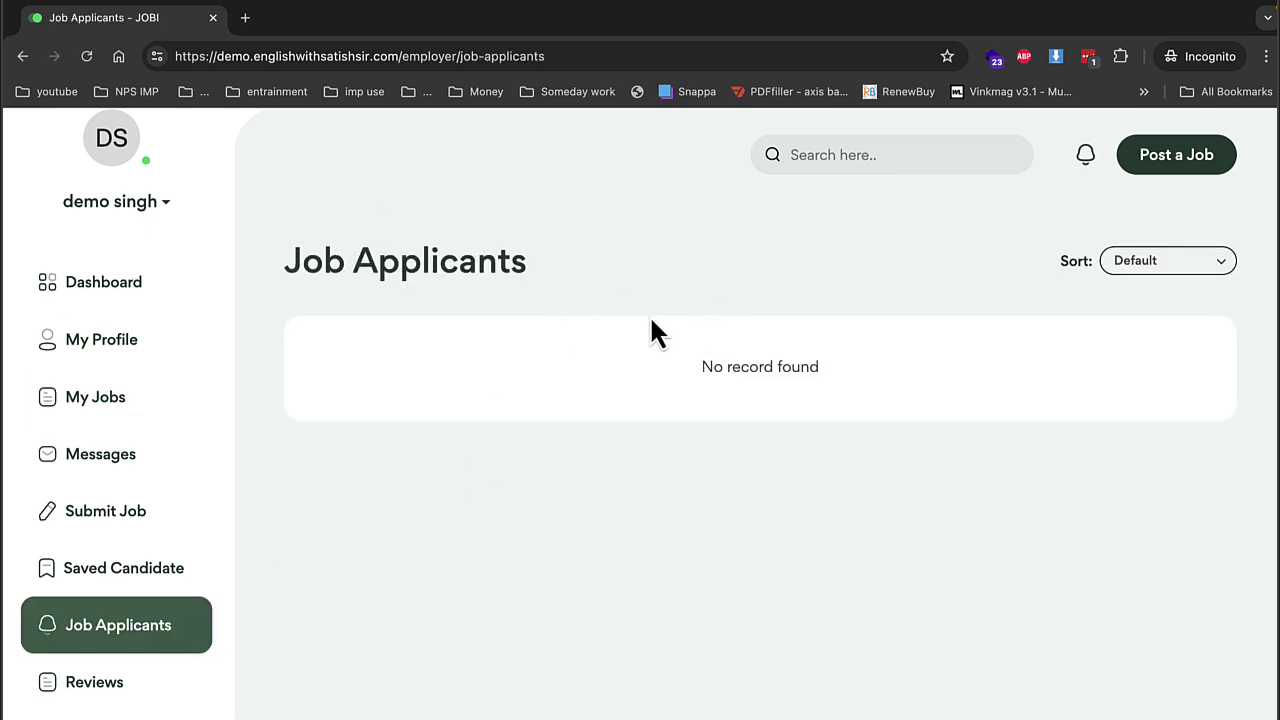
scroll(160, 330, down, 10)
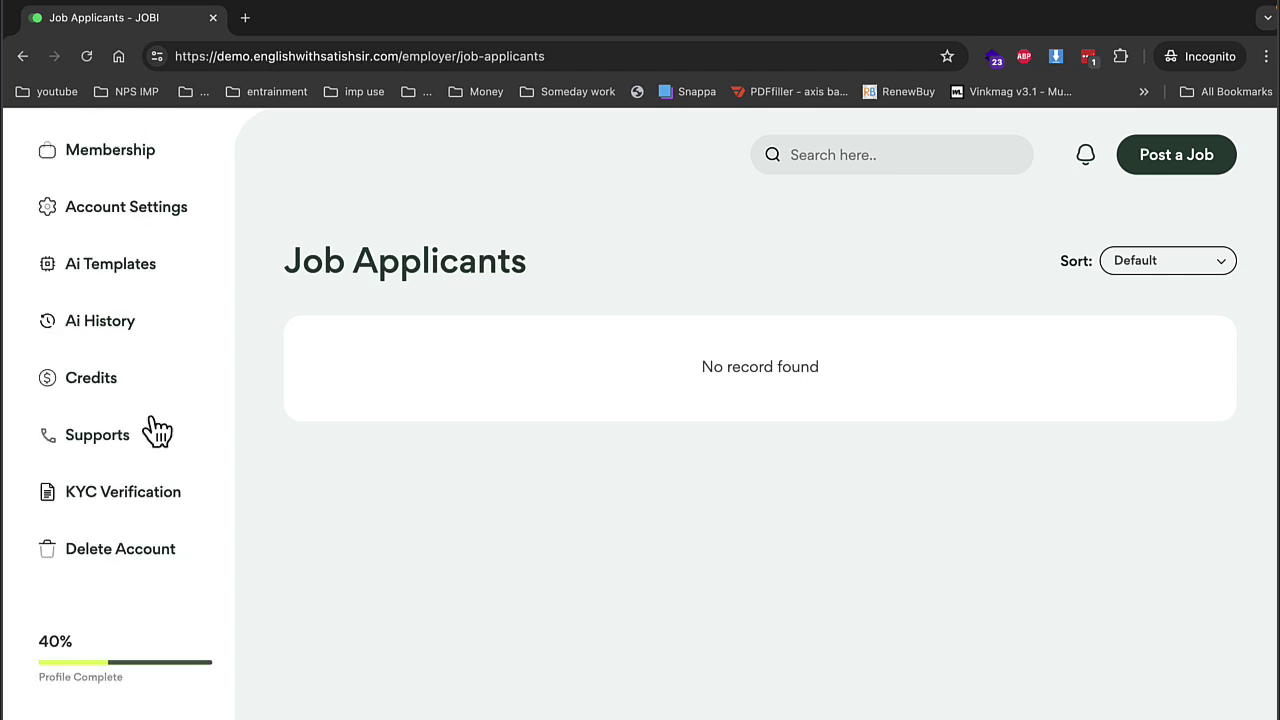
click(157, 506)
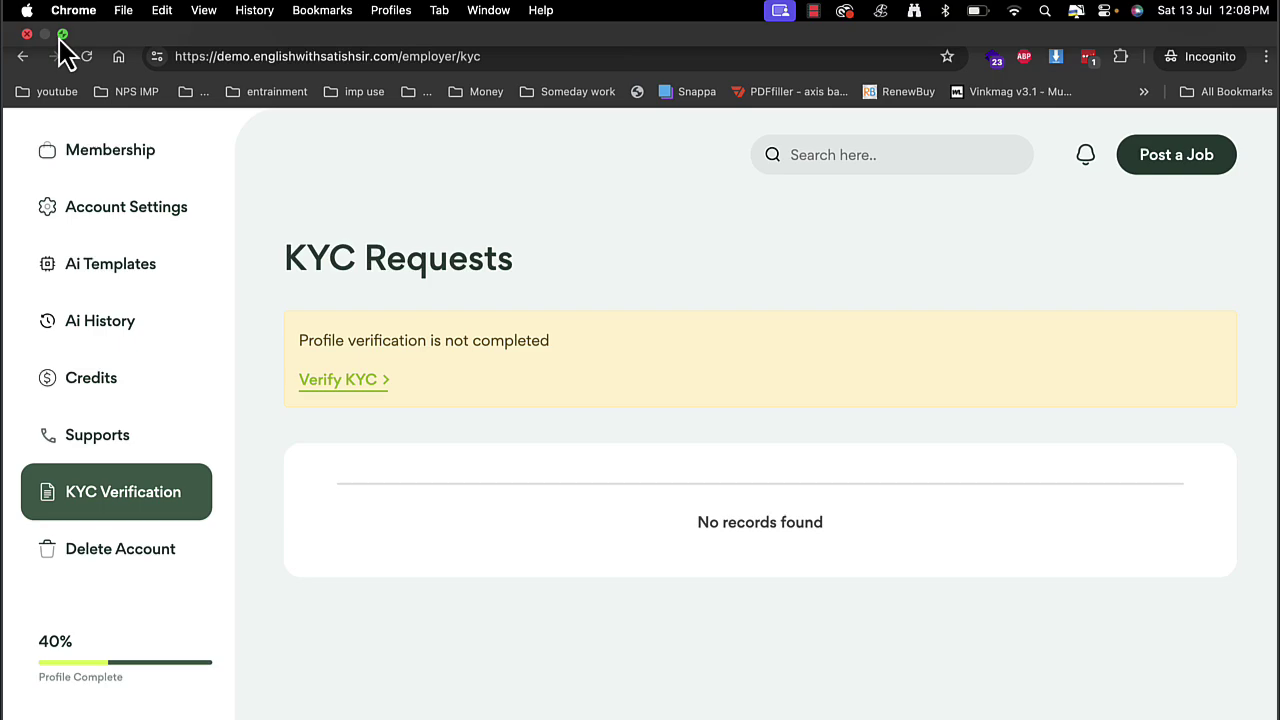
click(62, 34)
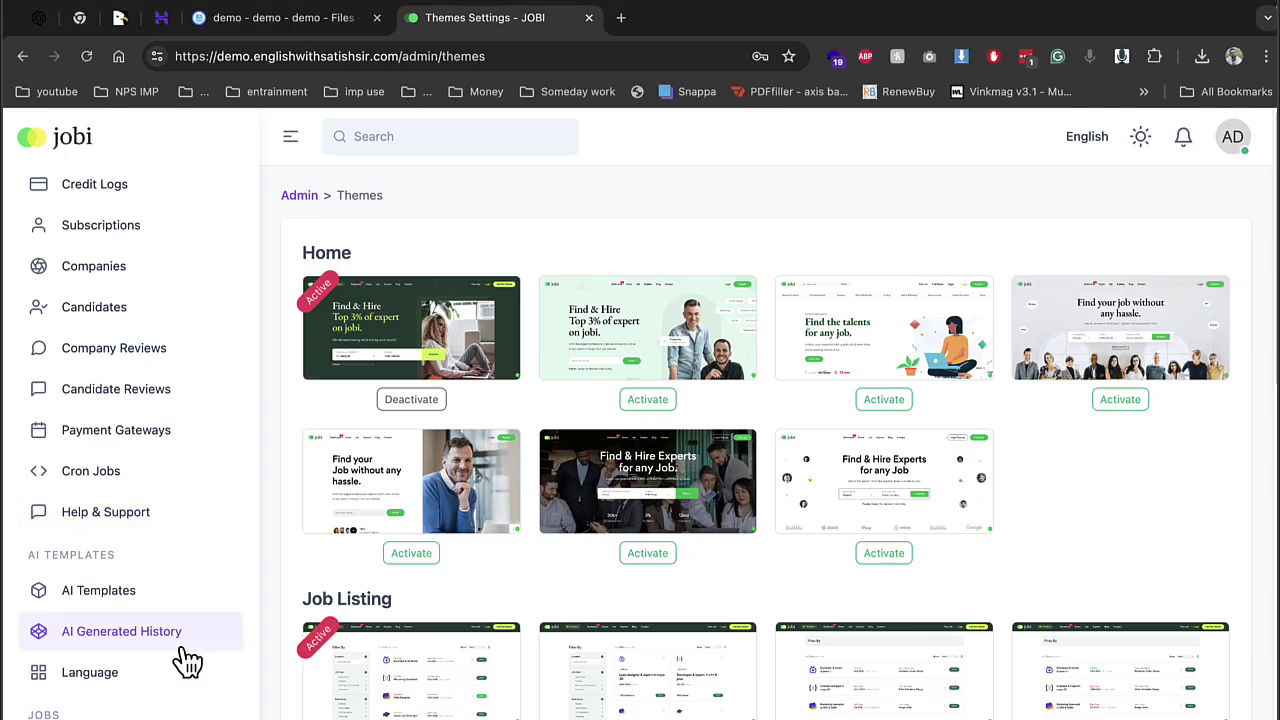
- Expand Developer Settings in the Jobi admin sidebar and open the OpenAi Setting page
scroll(133, 615, down, 6)
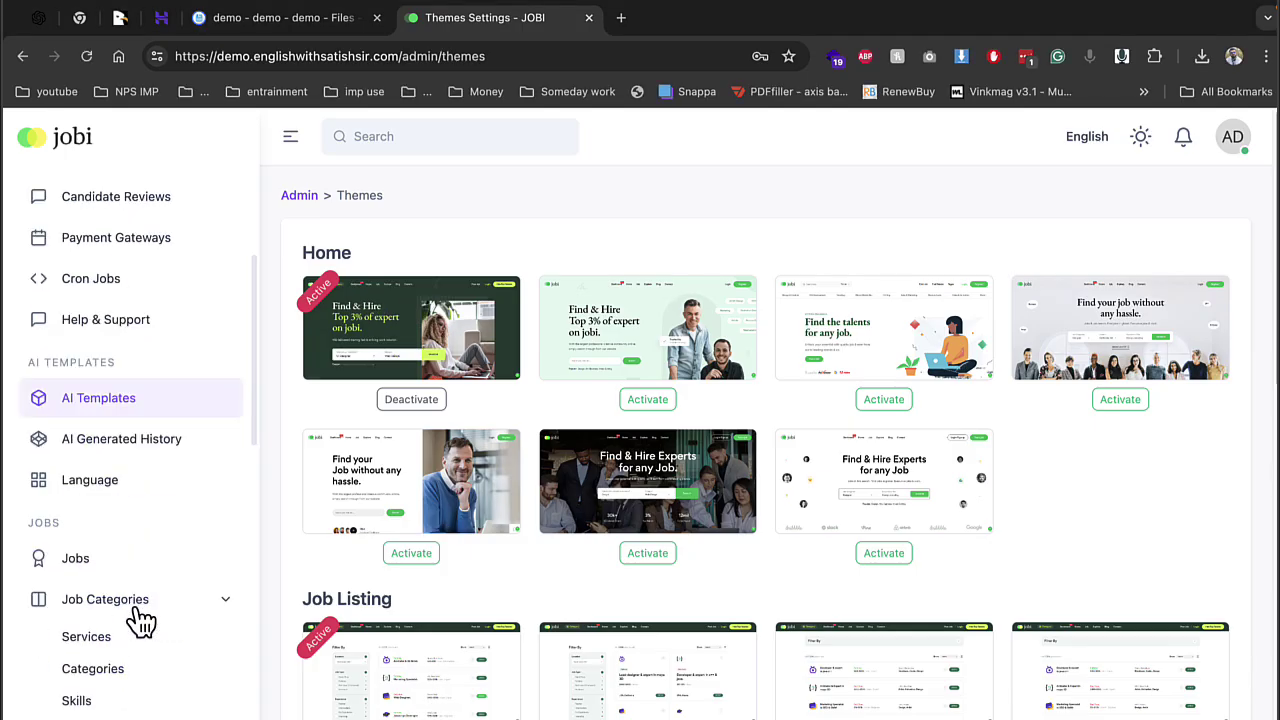
scroll(157, 625, down, 8)
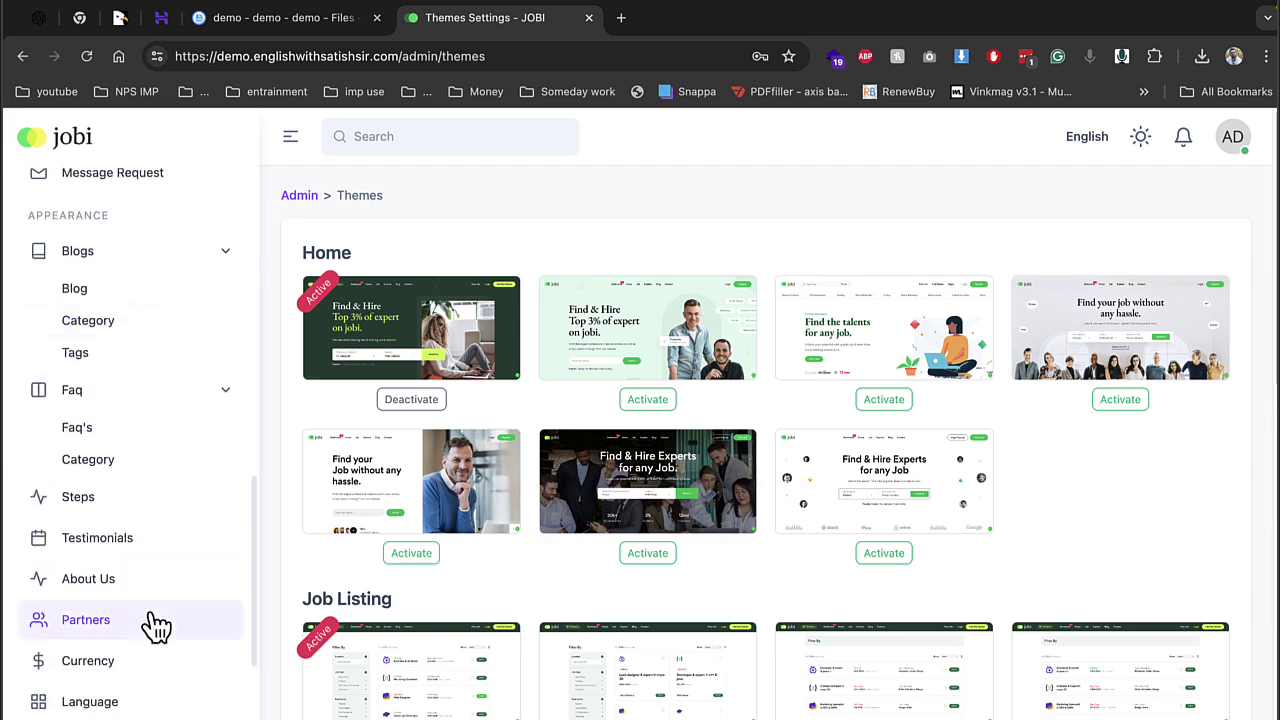
scroll(157, 625, down, 3)
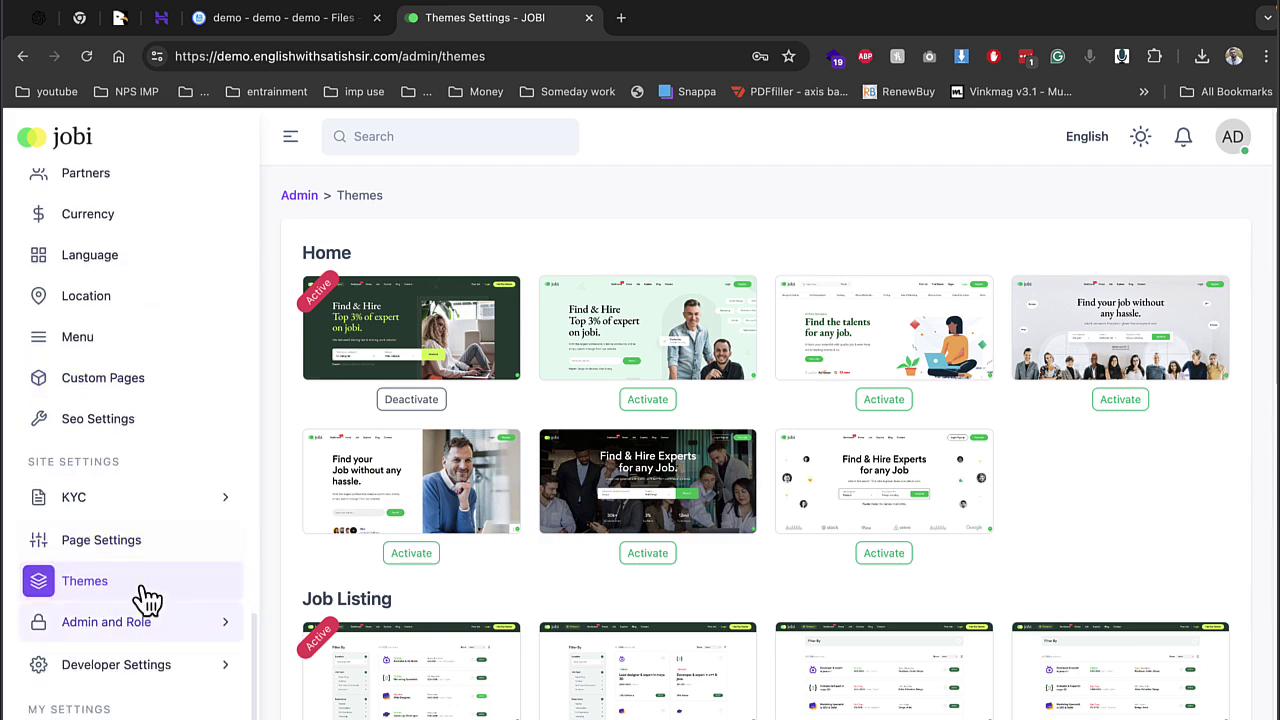
click(156, 674)
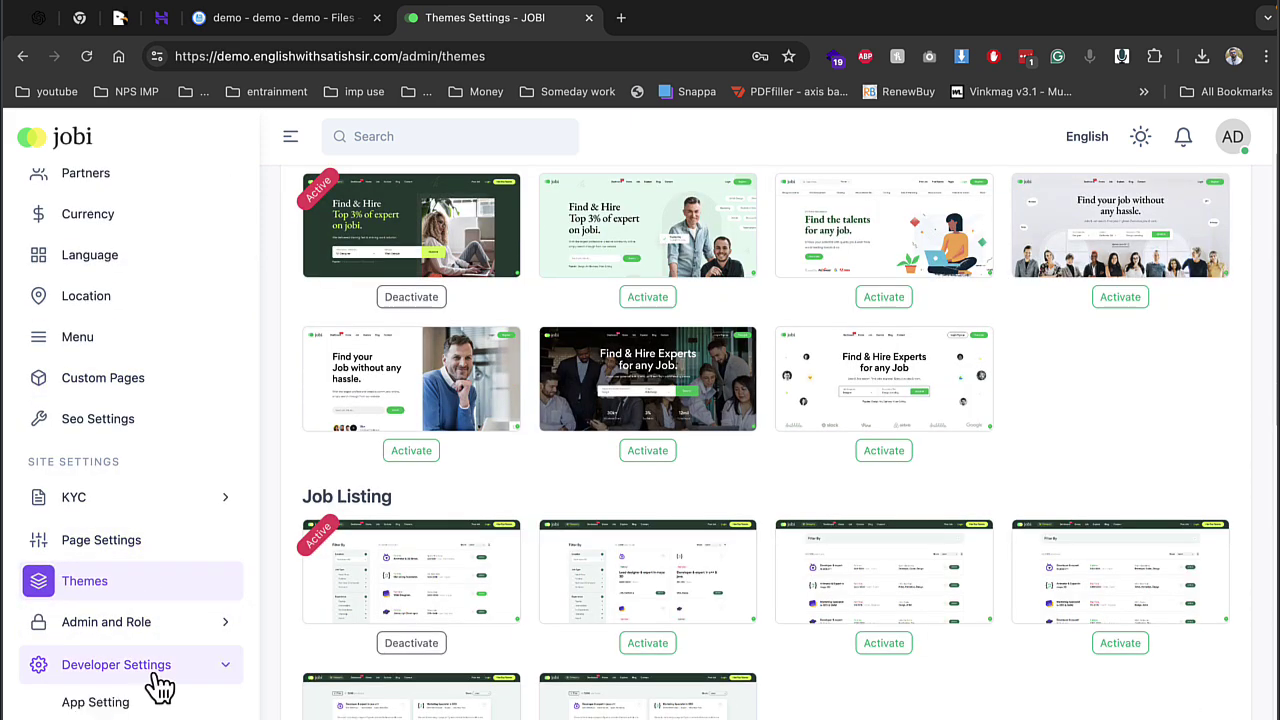
click(155, 705)
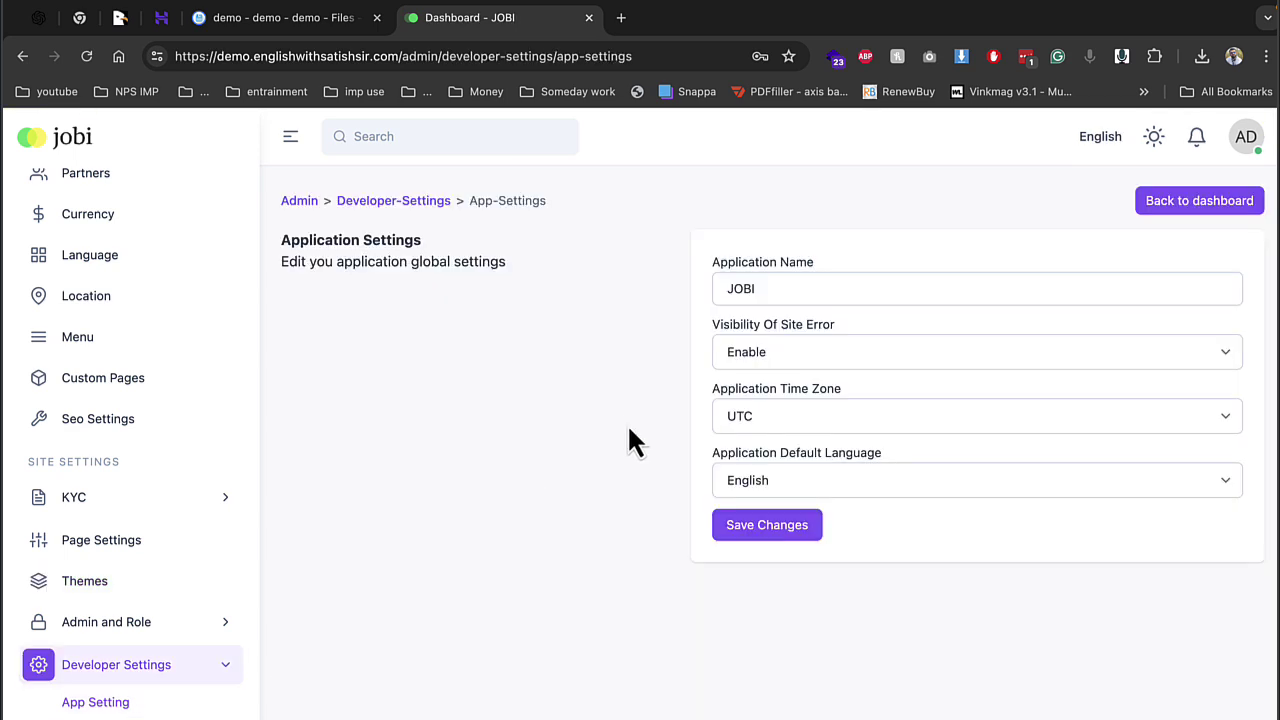
scroll(57, 571, down, 5)
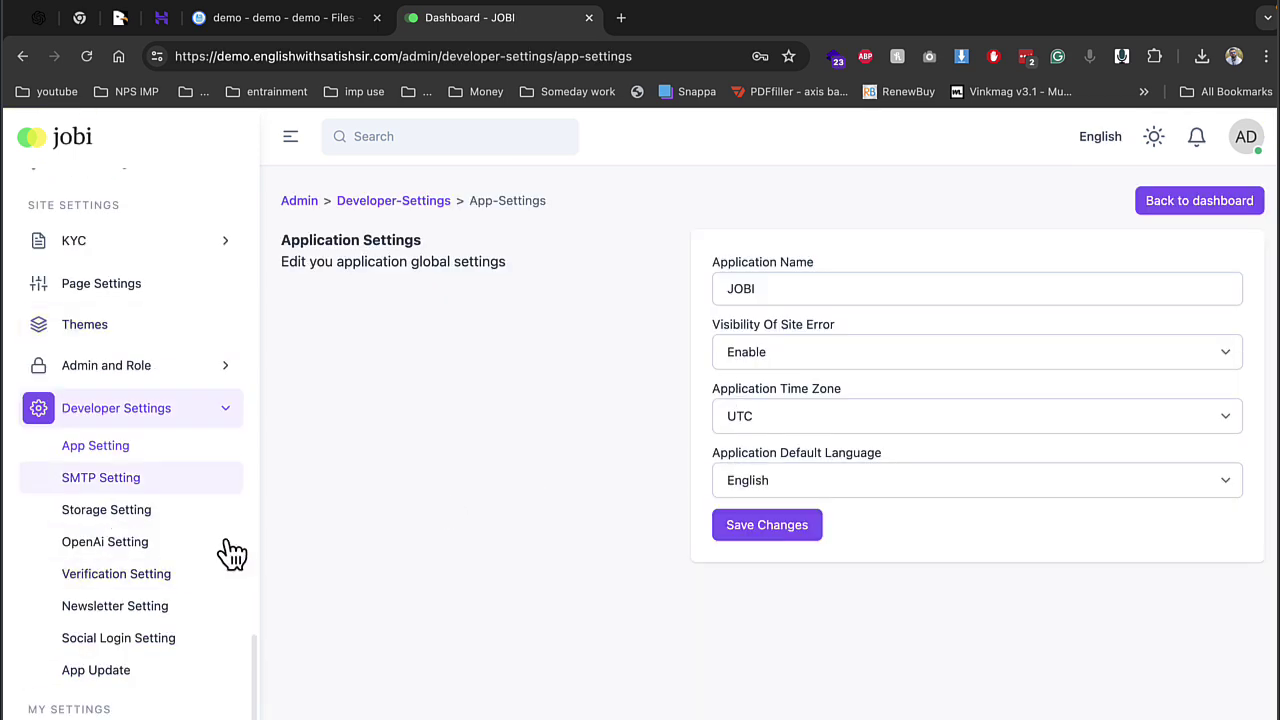
click(145, 552)
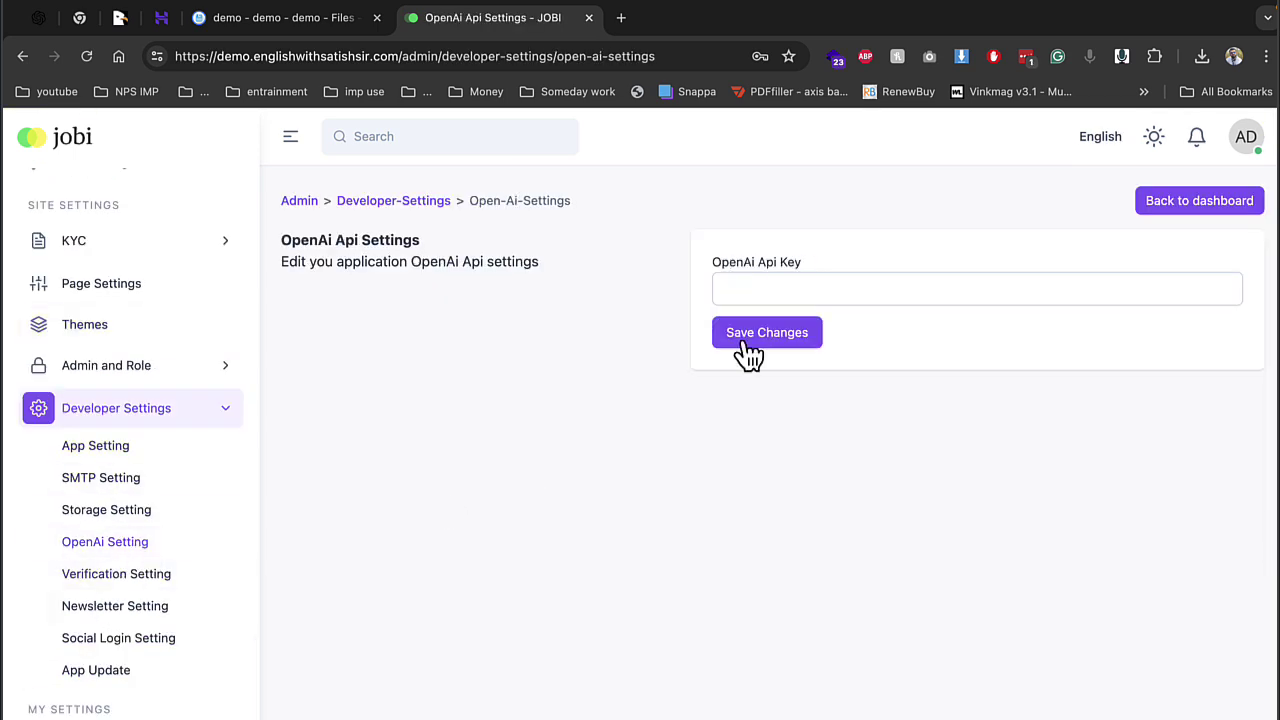
- Select the empty OpenAi Api Key field, then show the OpenAI platform's list of two API keys
click(745, 286)
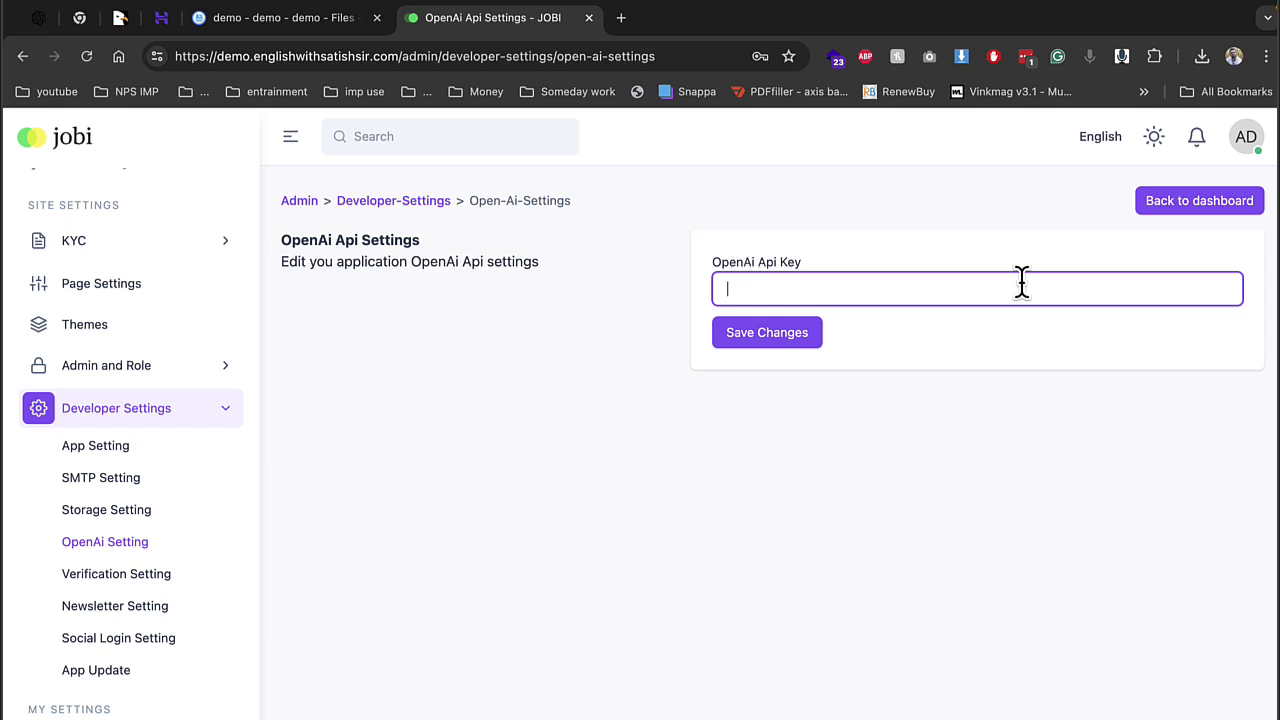
click(38, 17)
click(816, 568)
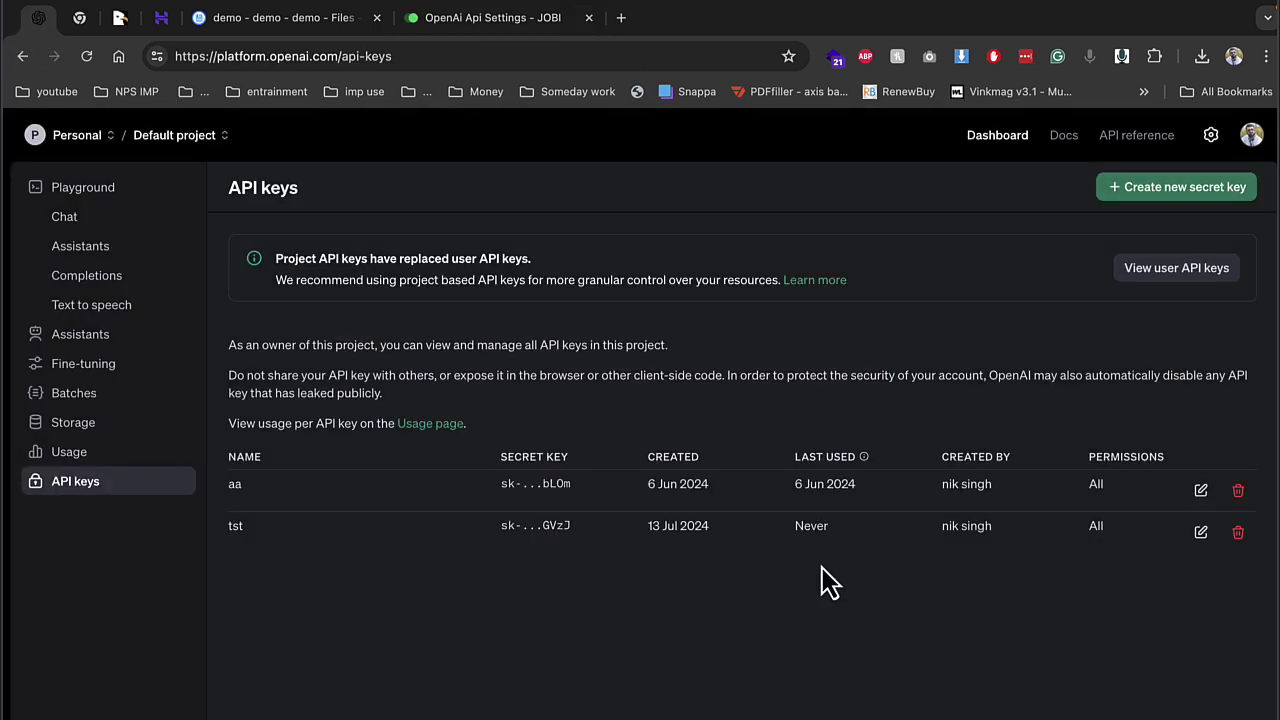
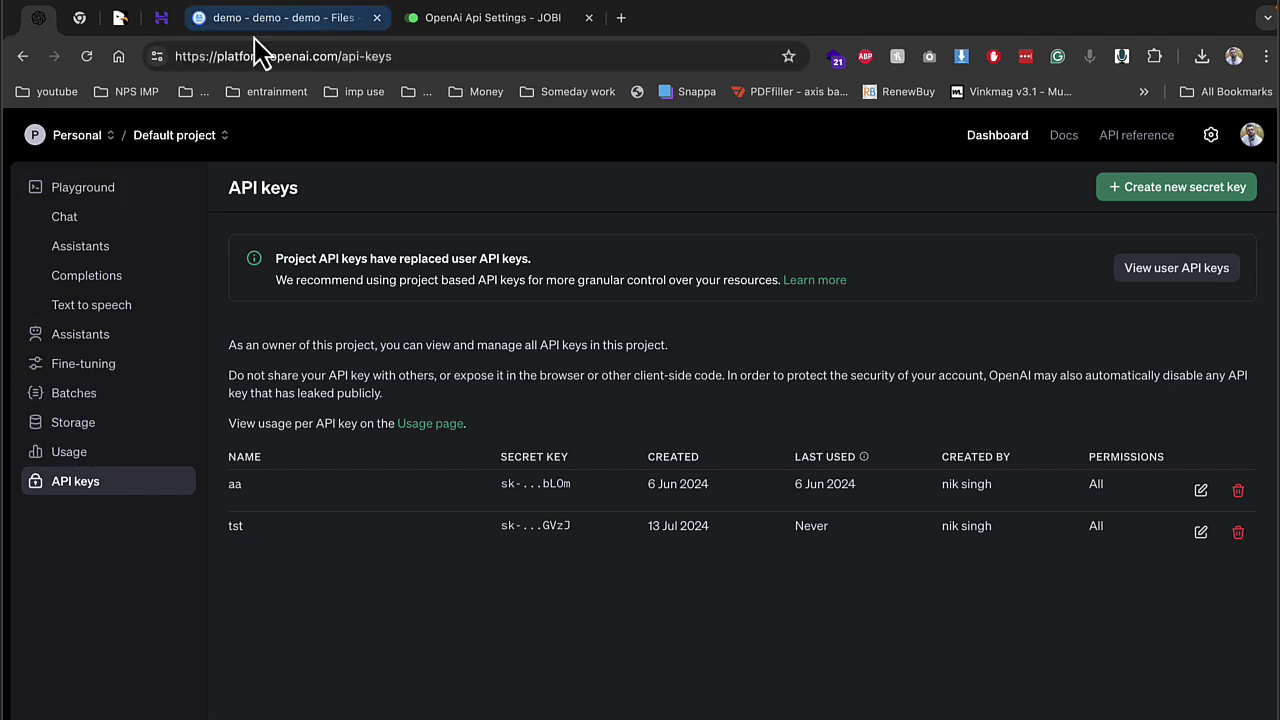
- Open the All Methods list under Verification Setting > KYC, showing the active NID Card method
click(424, 26)
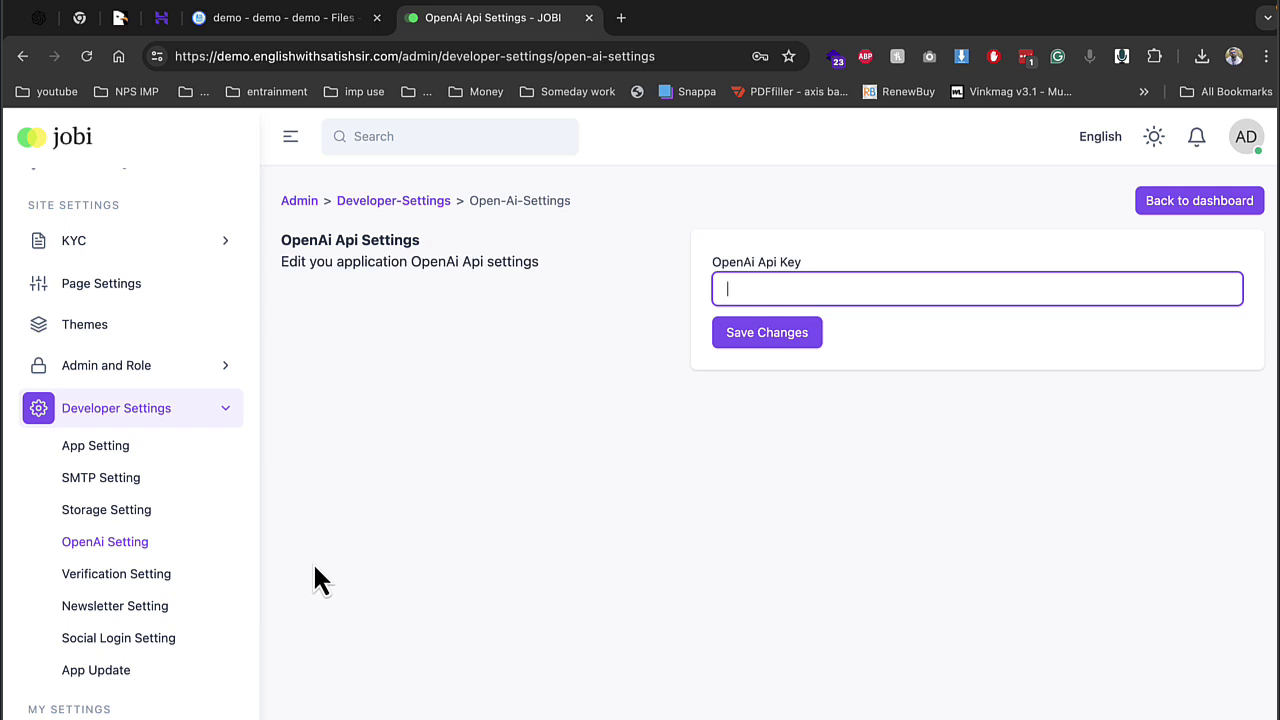
click(184, 588)
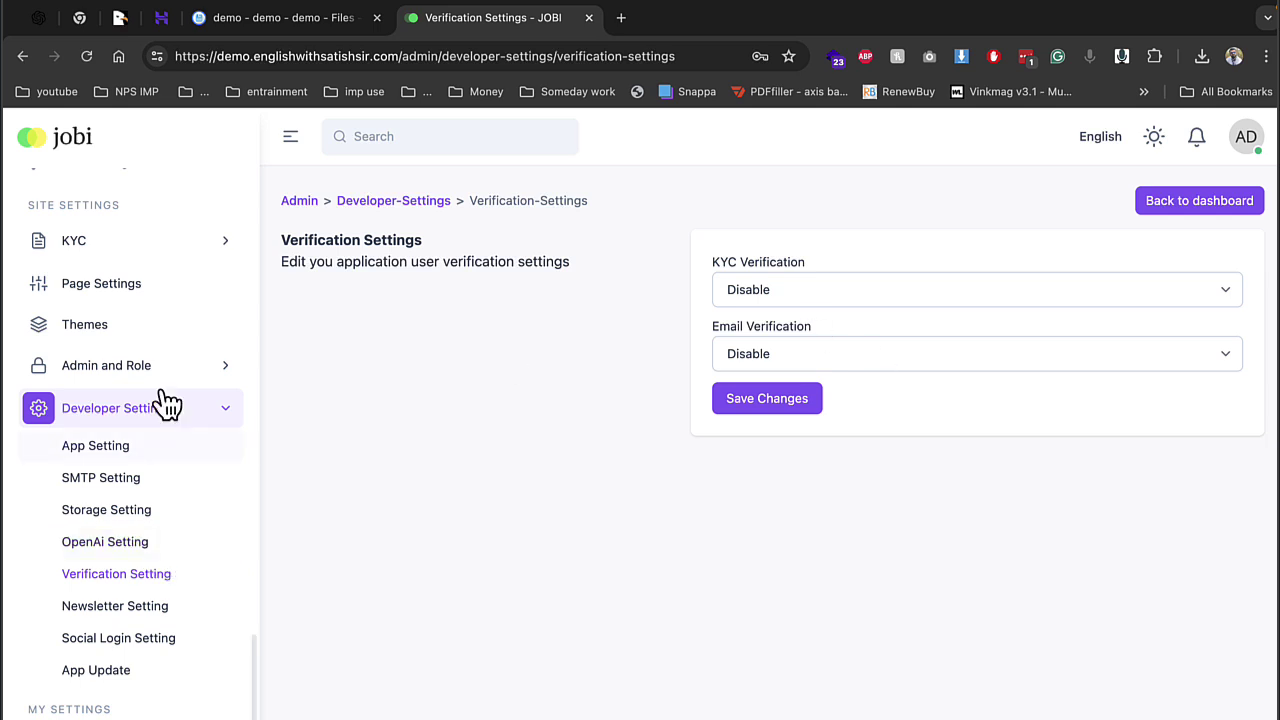
click(75, 242)
click(78, 342)
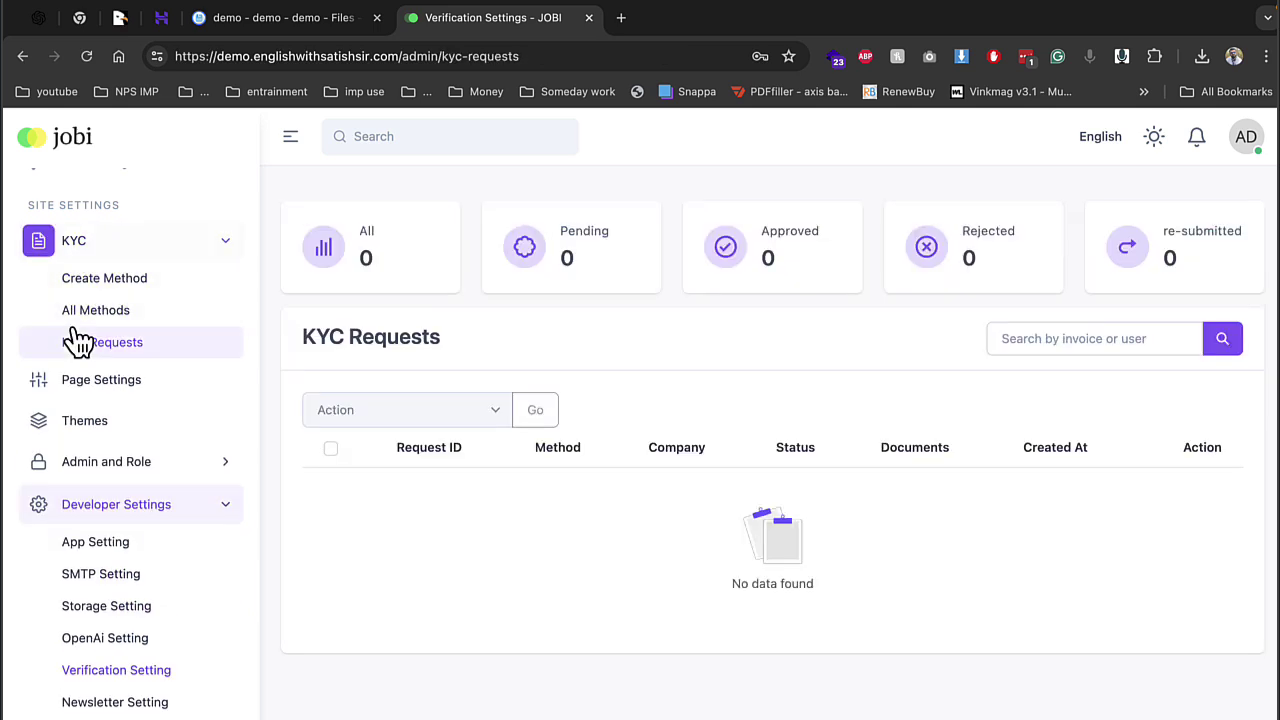
click(75, 312)
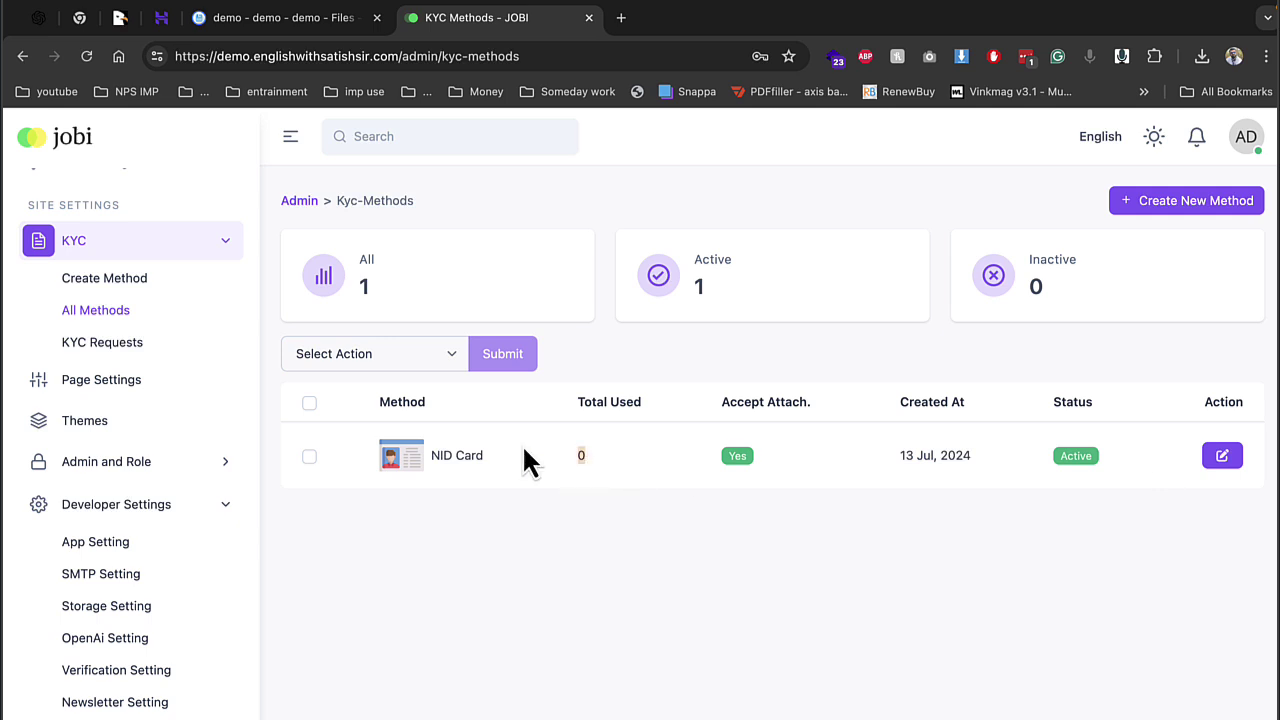
scroll(40, 437, up, 5)
scroll(126, 480, up, 5)
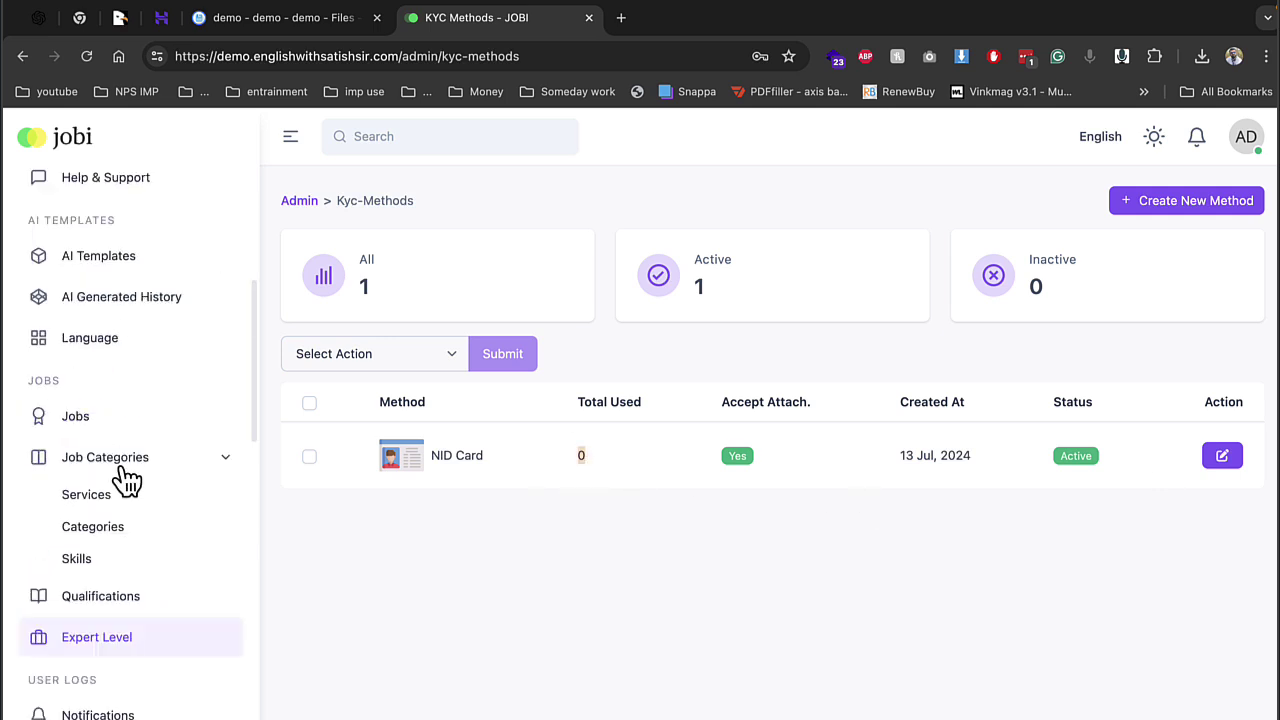
scroll(112, 505, down, 2)
- Change the pending DEMO job's status to Active in the admin Jobs list and save it
click(109, 505)
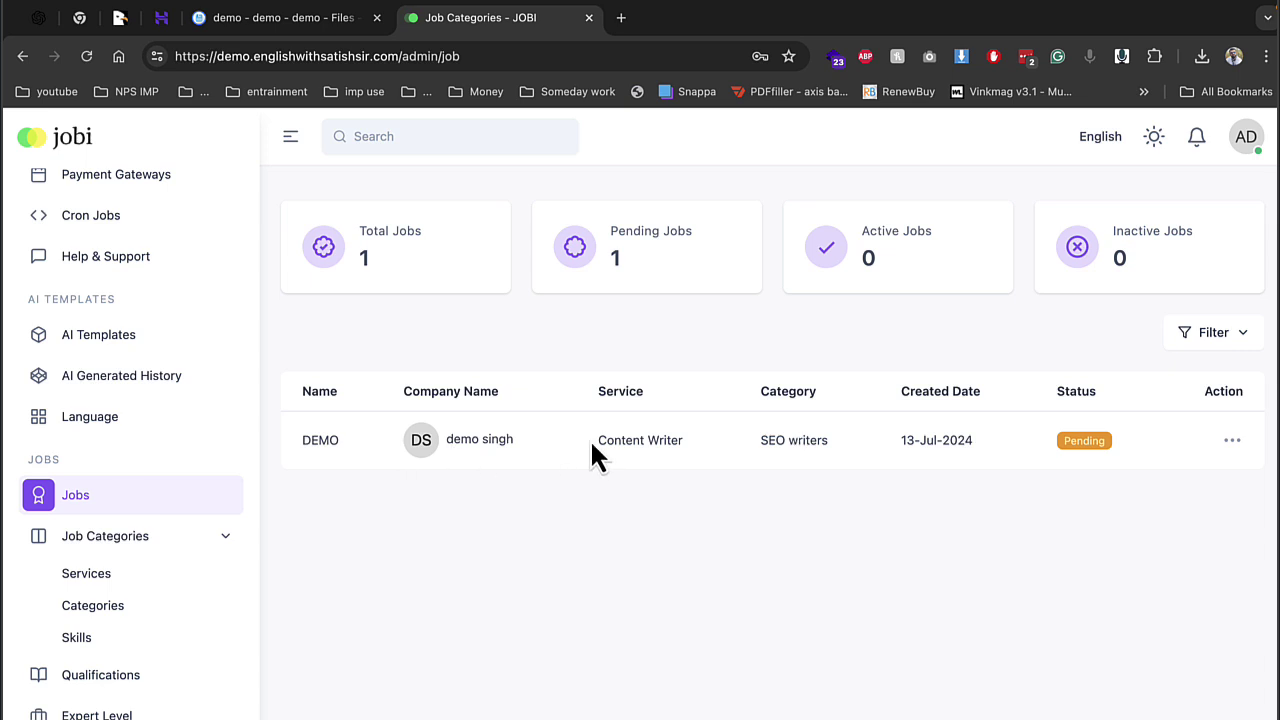
click(1230, 443)
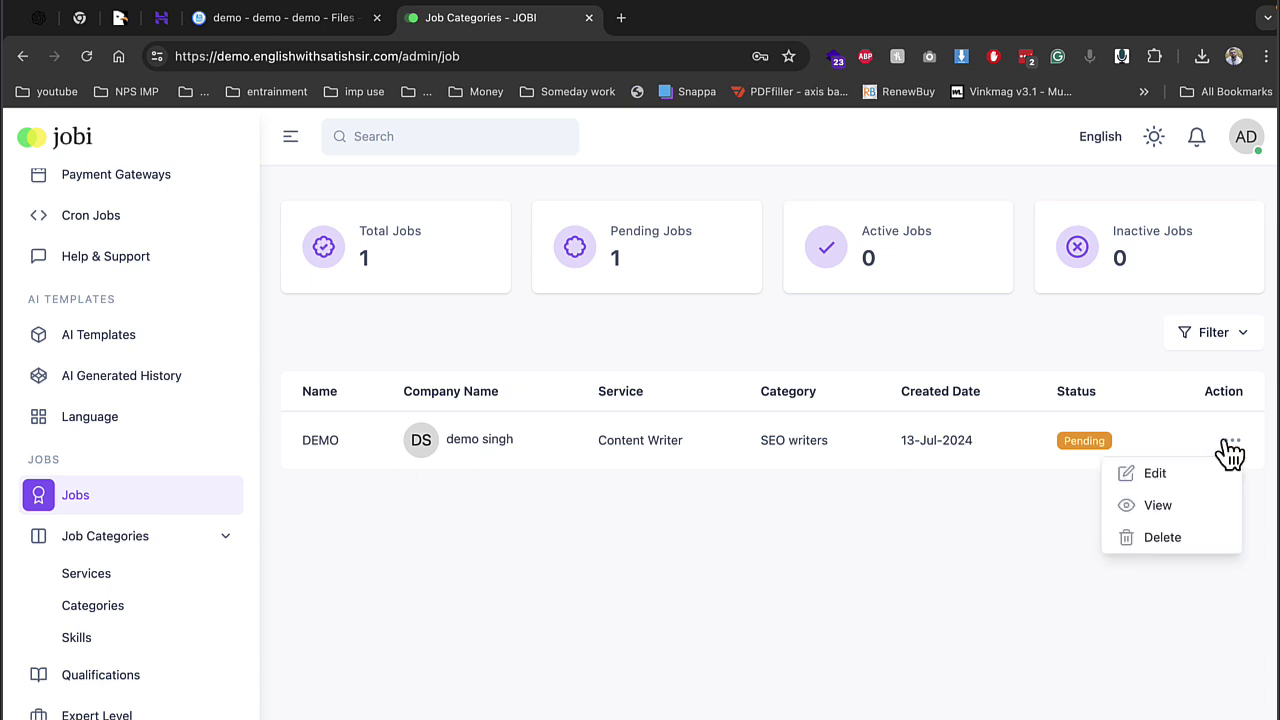
click(1172, 478)
click(1036, 385)
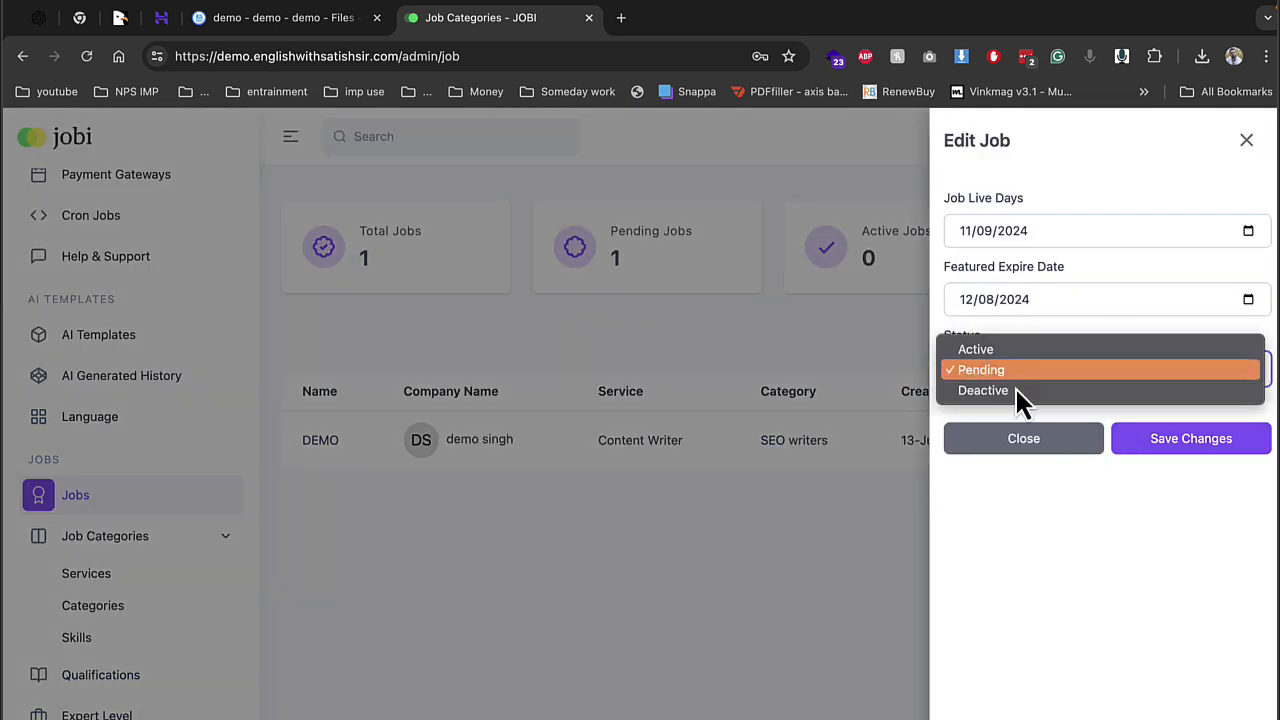
click(1011, 352)
click(1168, 450)
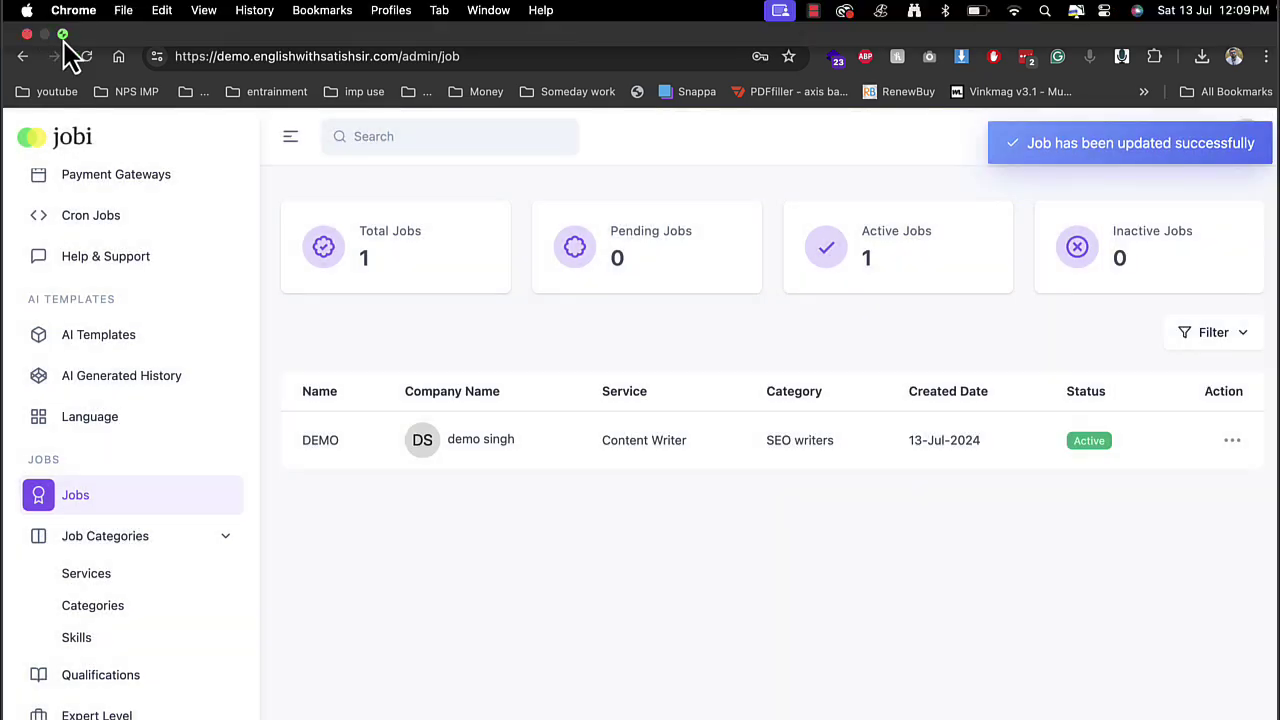
- Check the employer's My Jobs page, which lists DEMO as Active with 0 applications
click(62, 35)
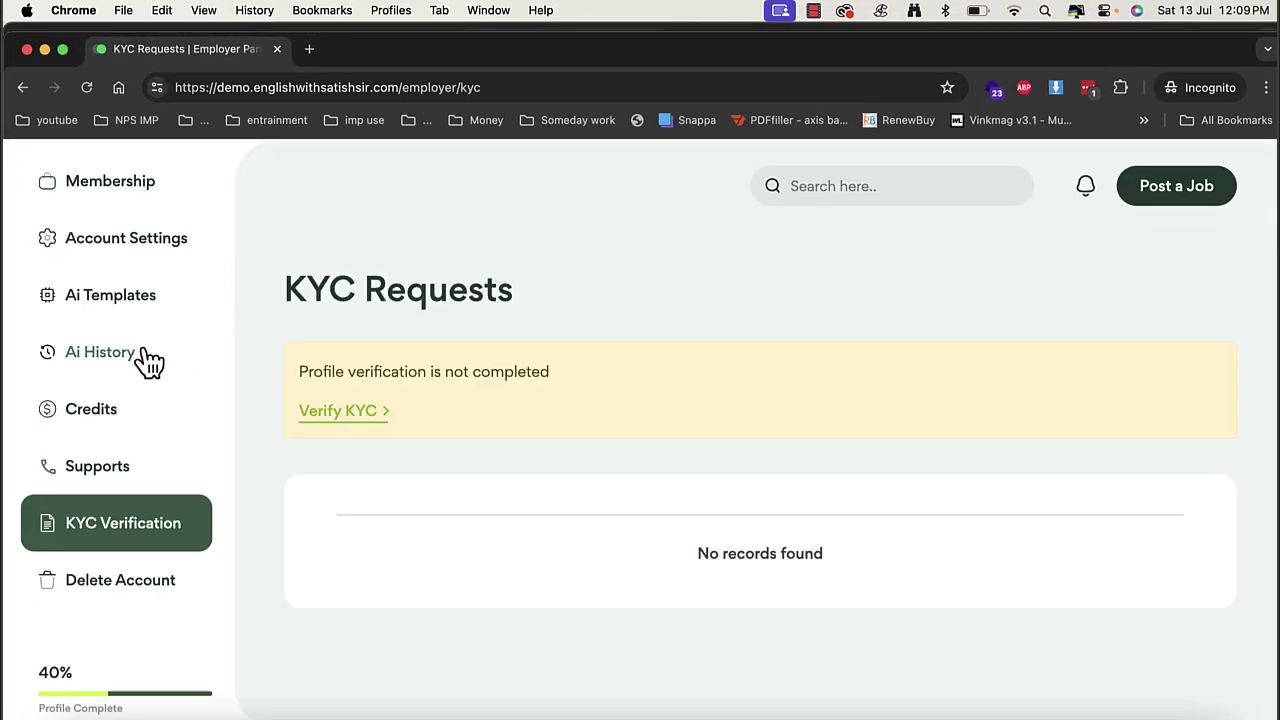
scroll(143, 355, up, 5)
scroll(138, 350, down, 3)
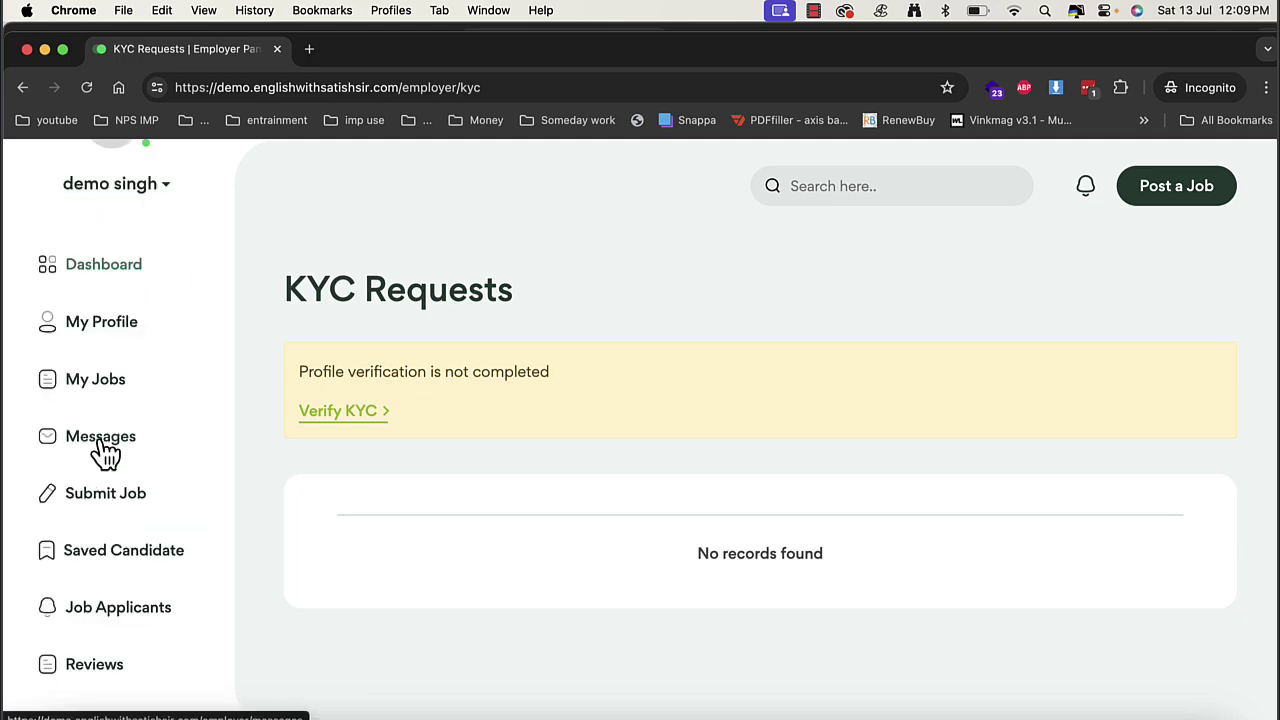
click(108, 385)
click(63, 49)
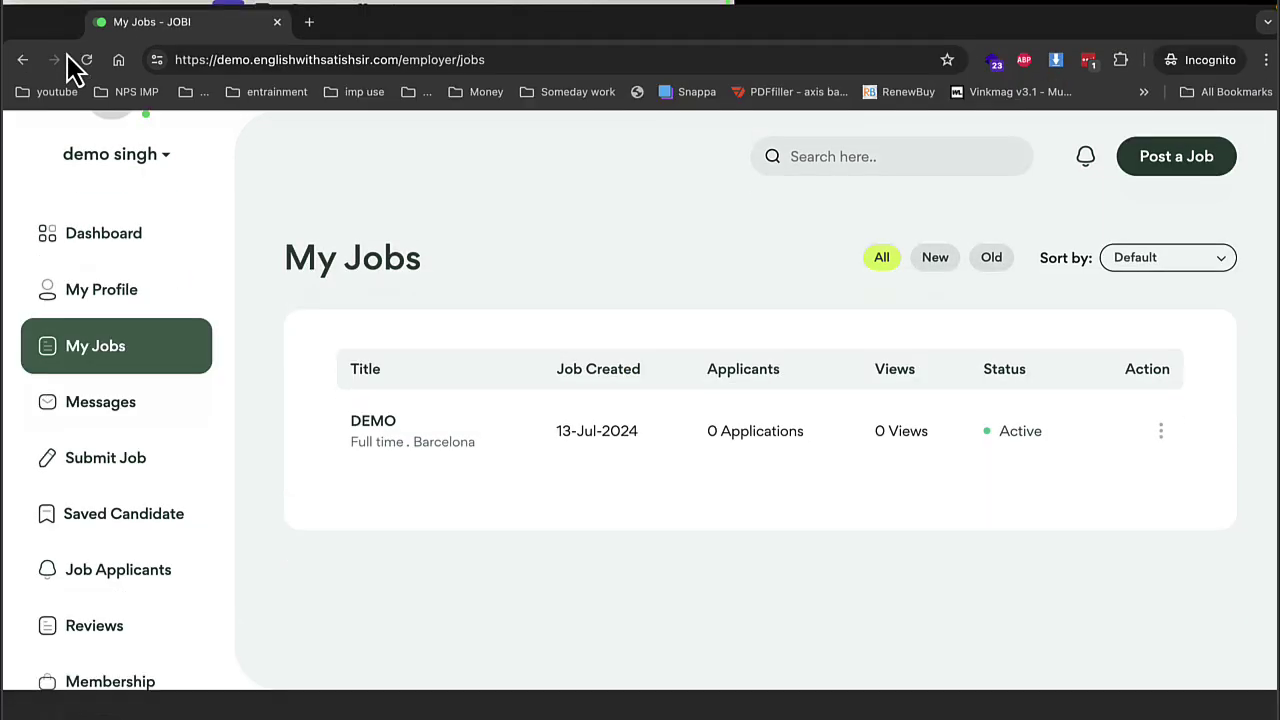
scroll(123, 420, down, 5)
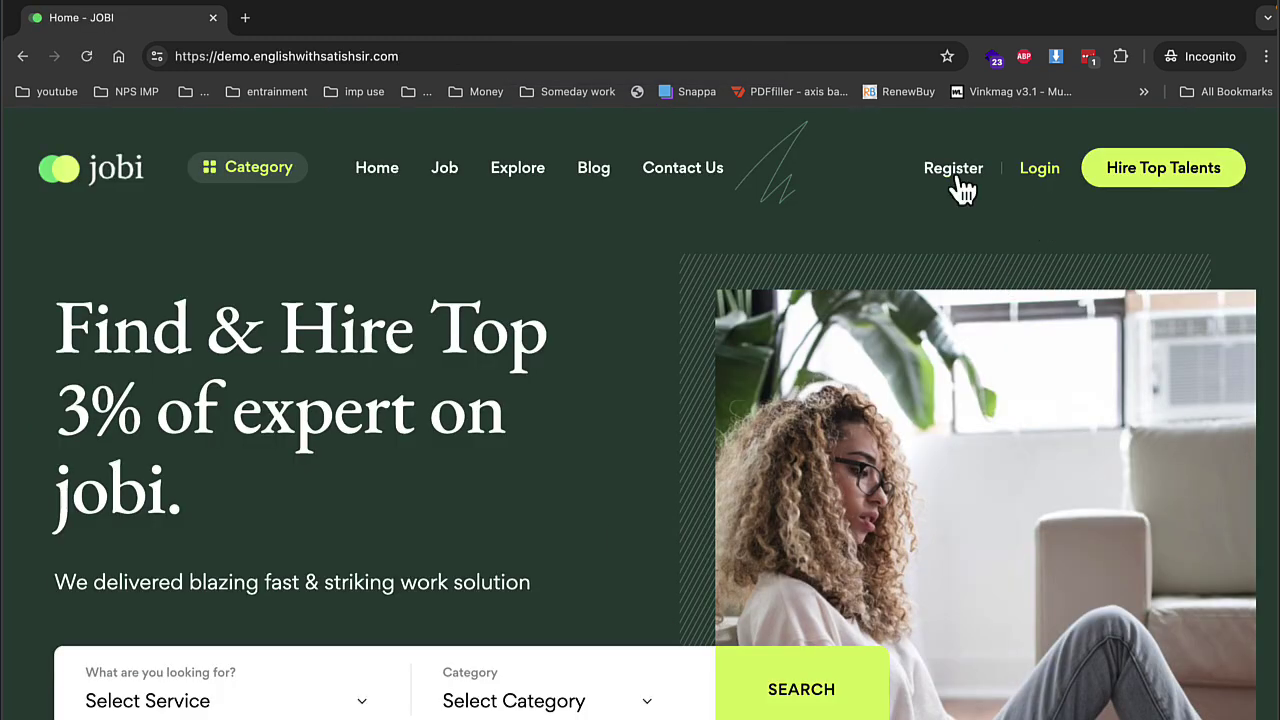
- On the Candidates registration form, enter the candidate's full name and e-mail address
click(954, 168)
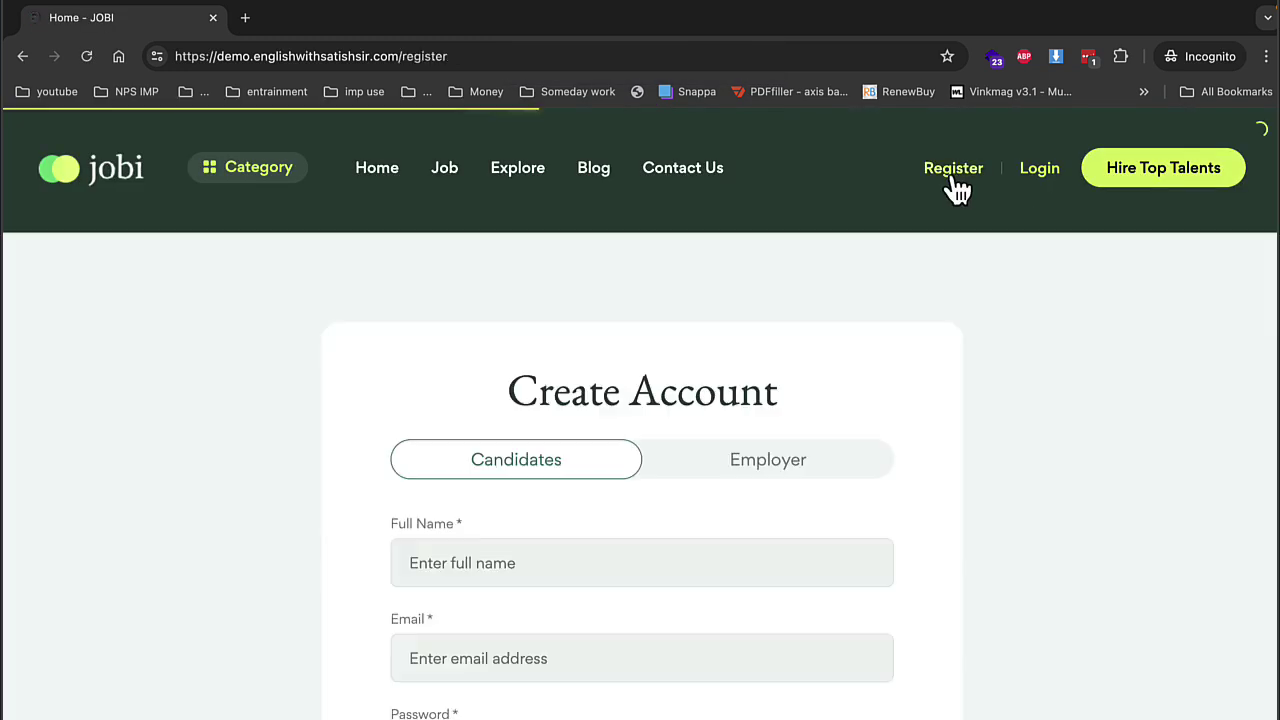
scroll(554, 530, down, 2)
click(514, 401)
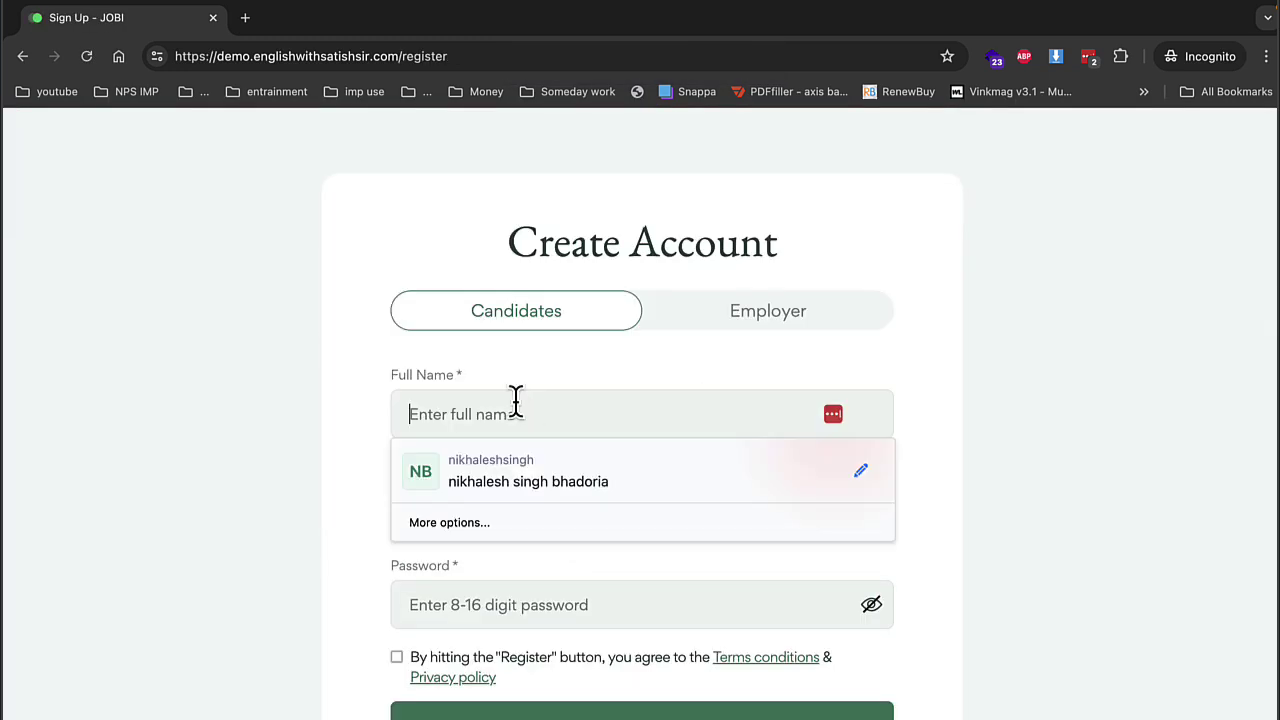
text(Demo)
key(ctrl+a)
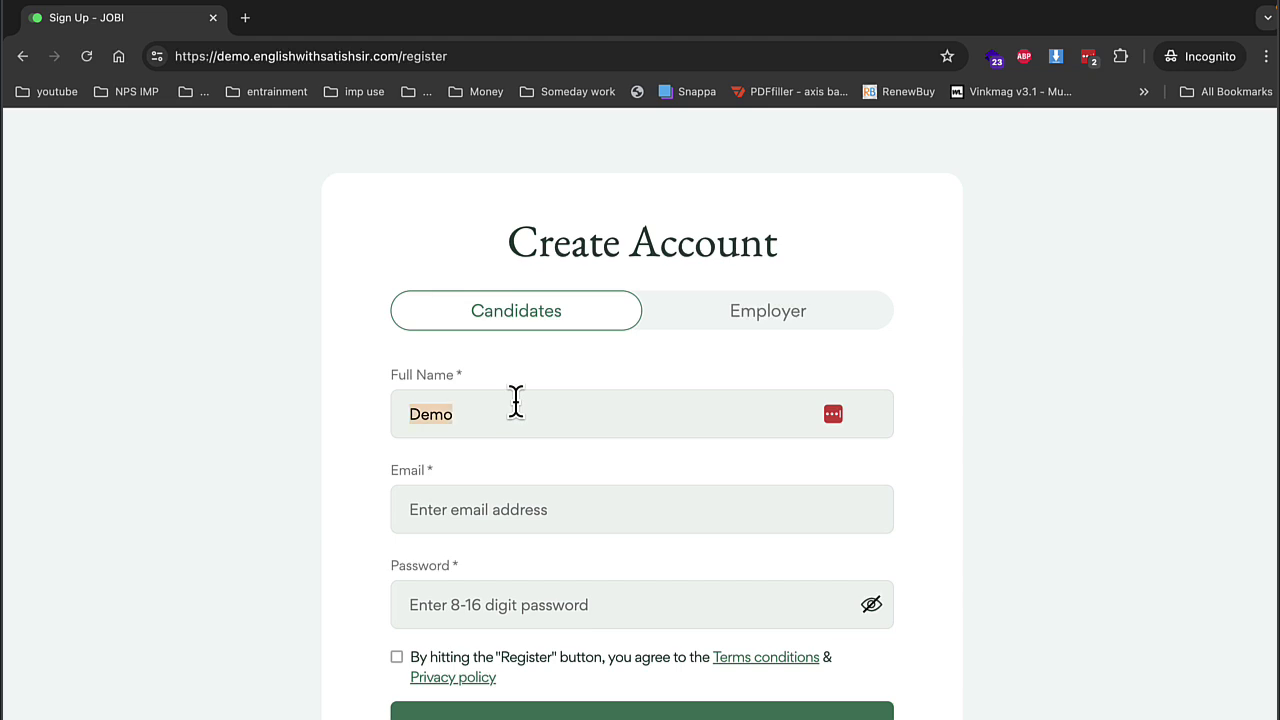
text(rohit)
key(Tab)
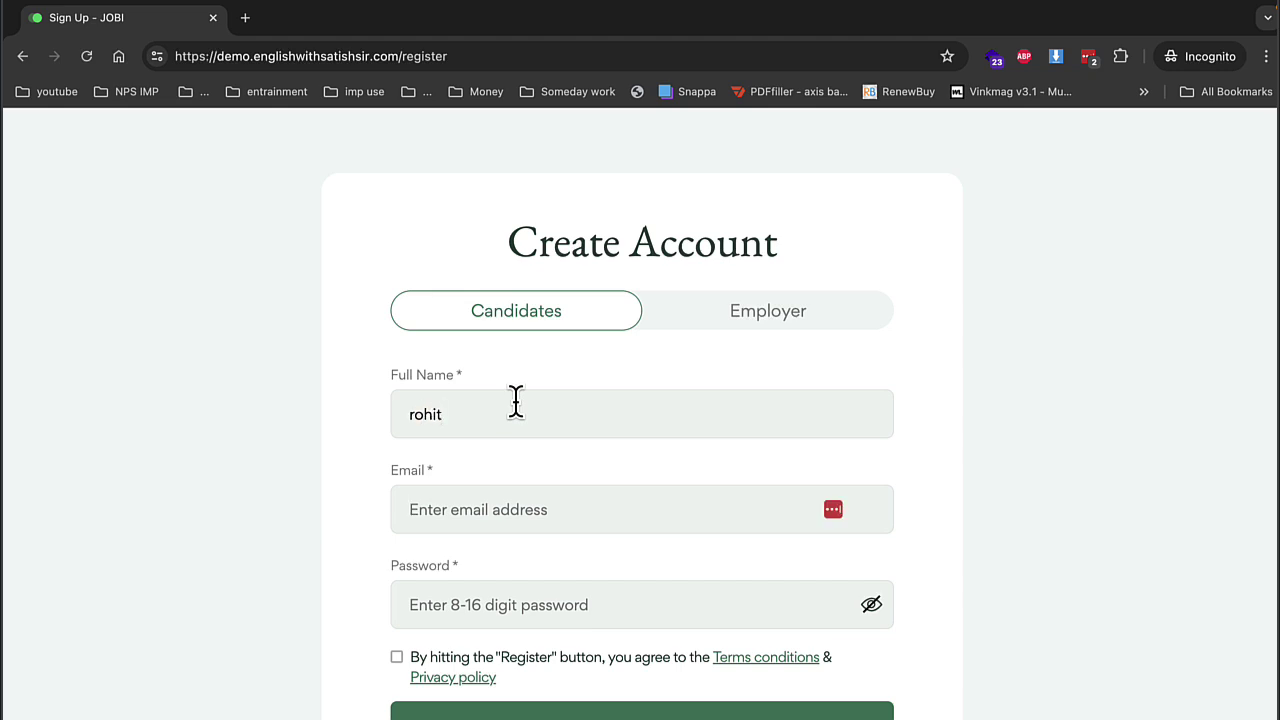
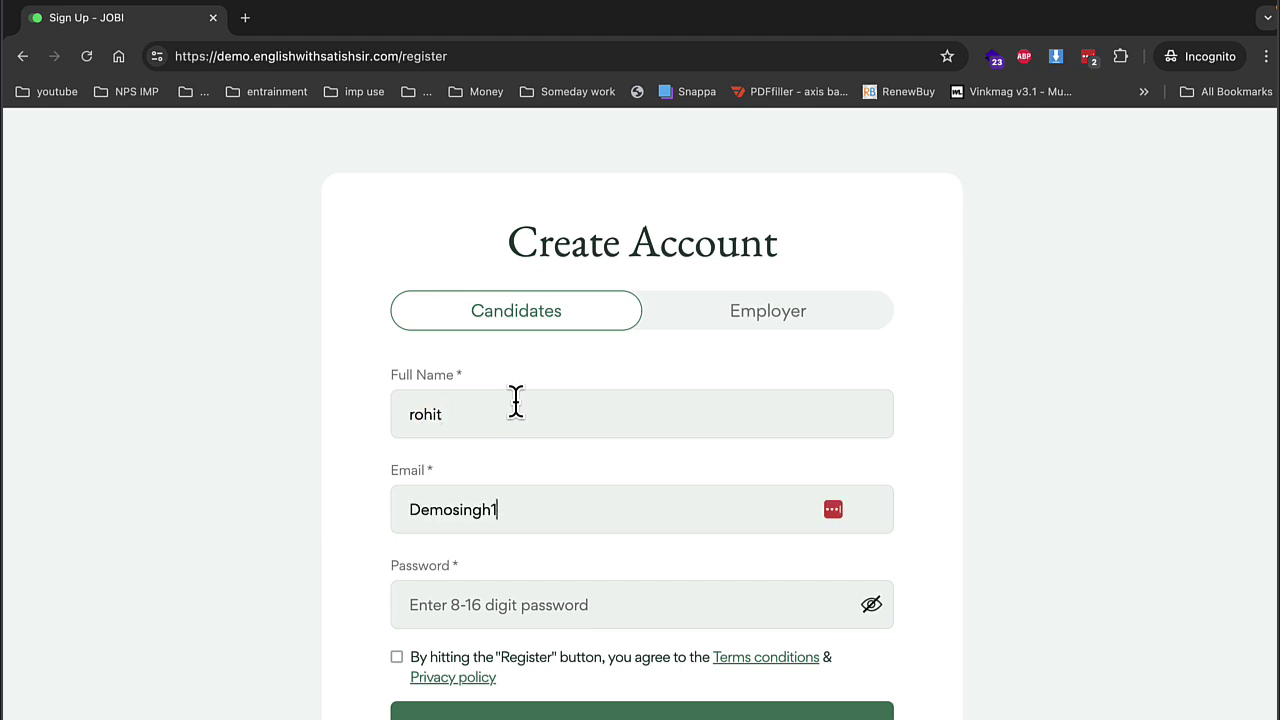
- Enter the account password, accept the terms and privacy policy, and submit the registration
key(Tab)
text(D)
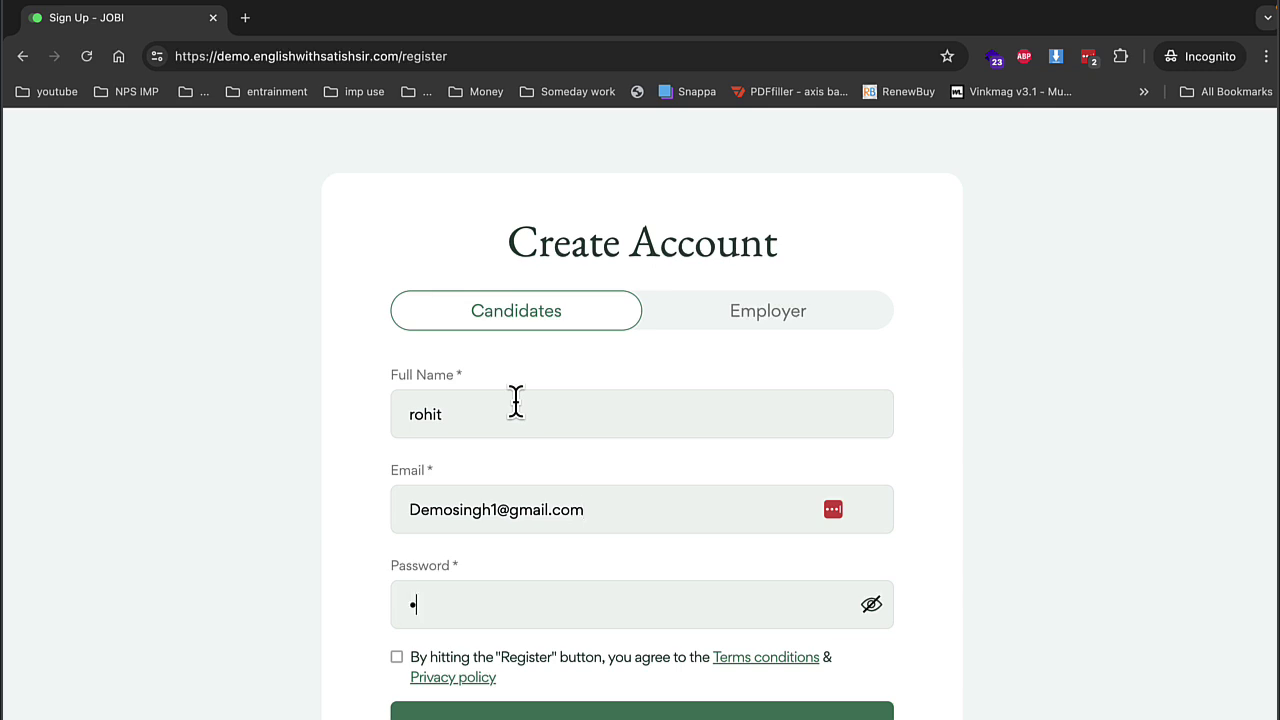
text(1)
click(396, 662)
scroll(677, 646, down, 2)
click(636, 612)
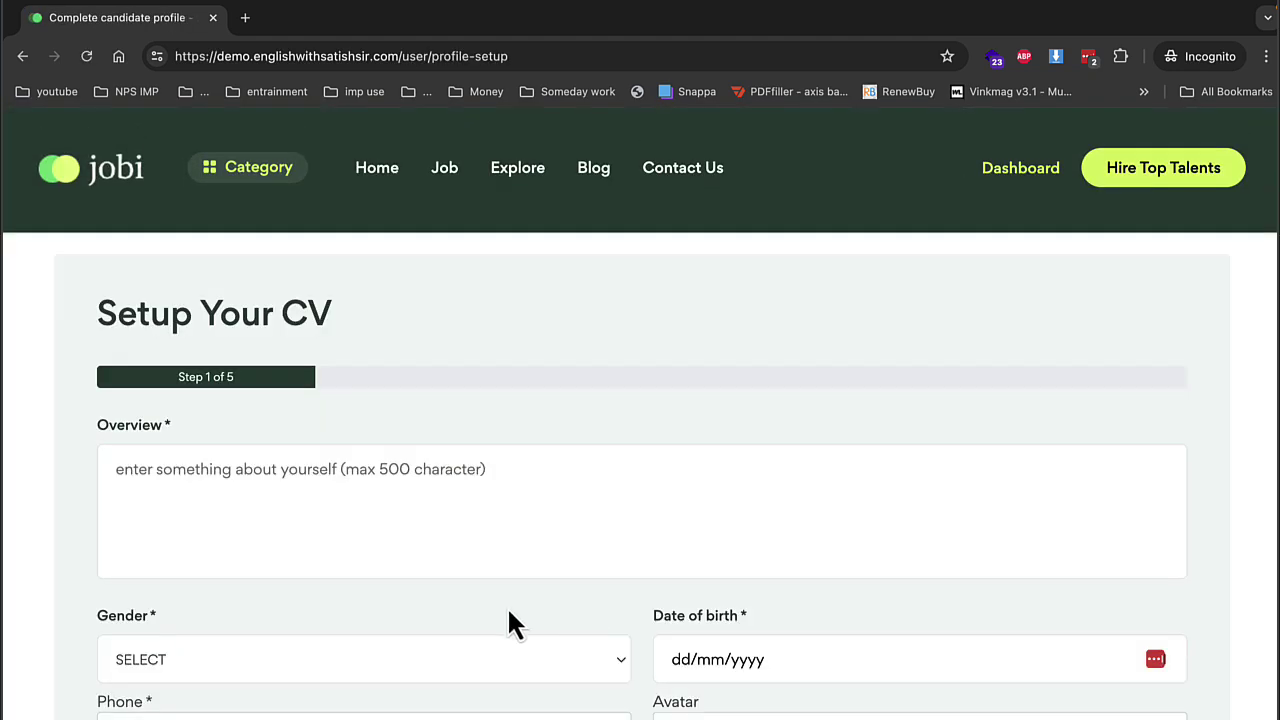
- Save personal details: overview 'demoxdemox', gender Female, birth date 07/08/1956, and the phone number
click(289, 498)
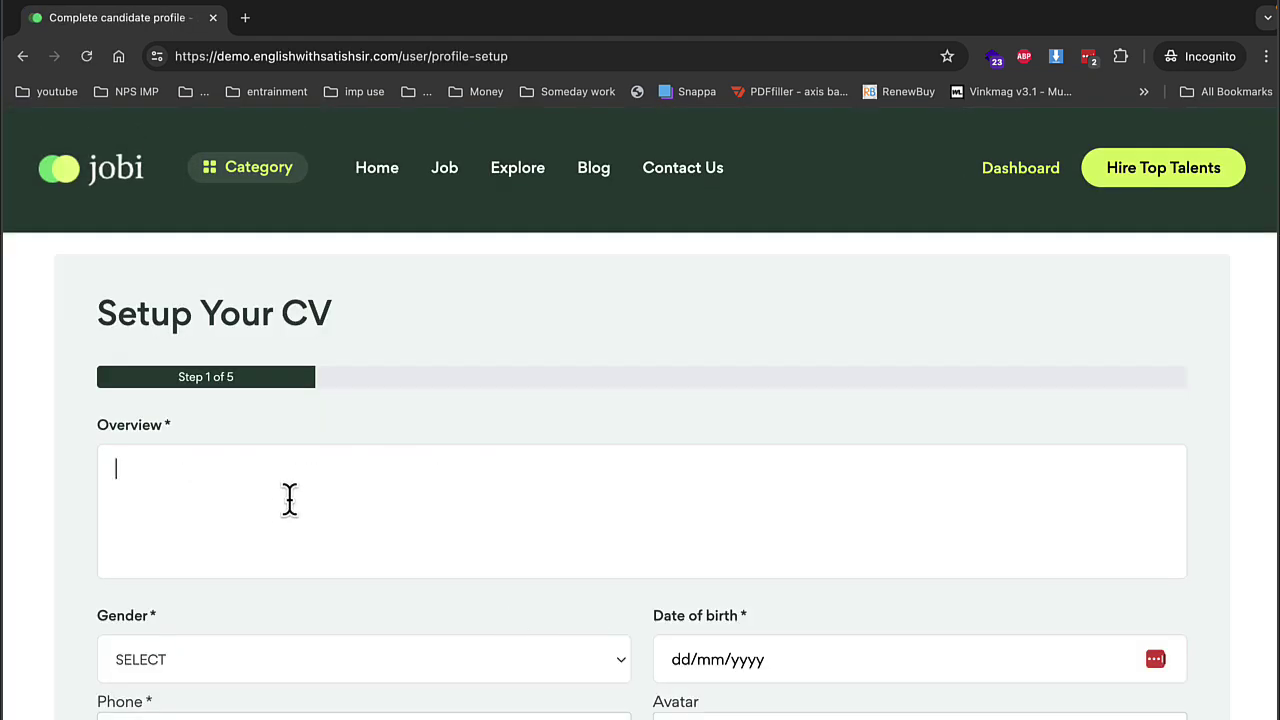
text(demoxdemox)
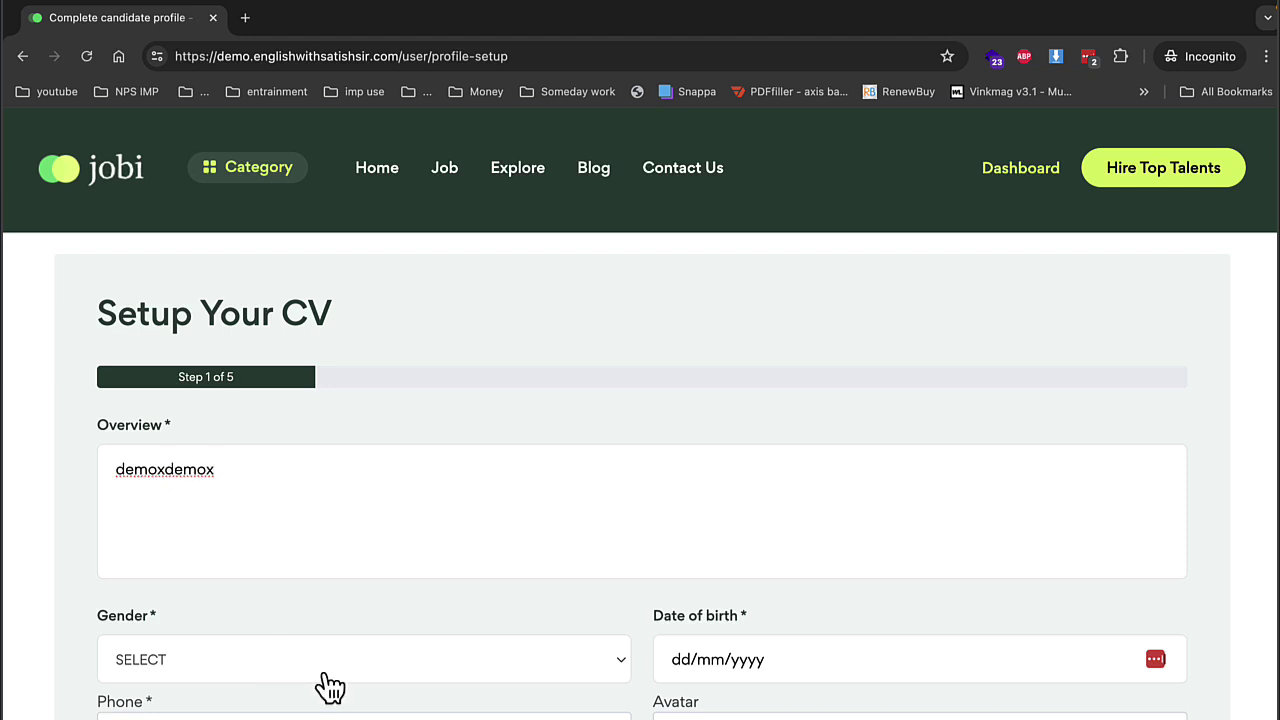
click(329, 665)
click(140, 716)
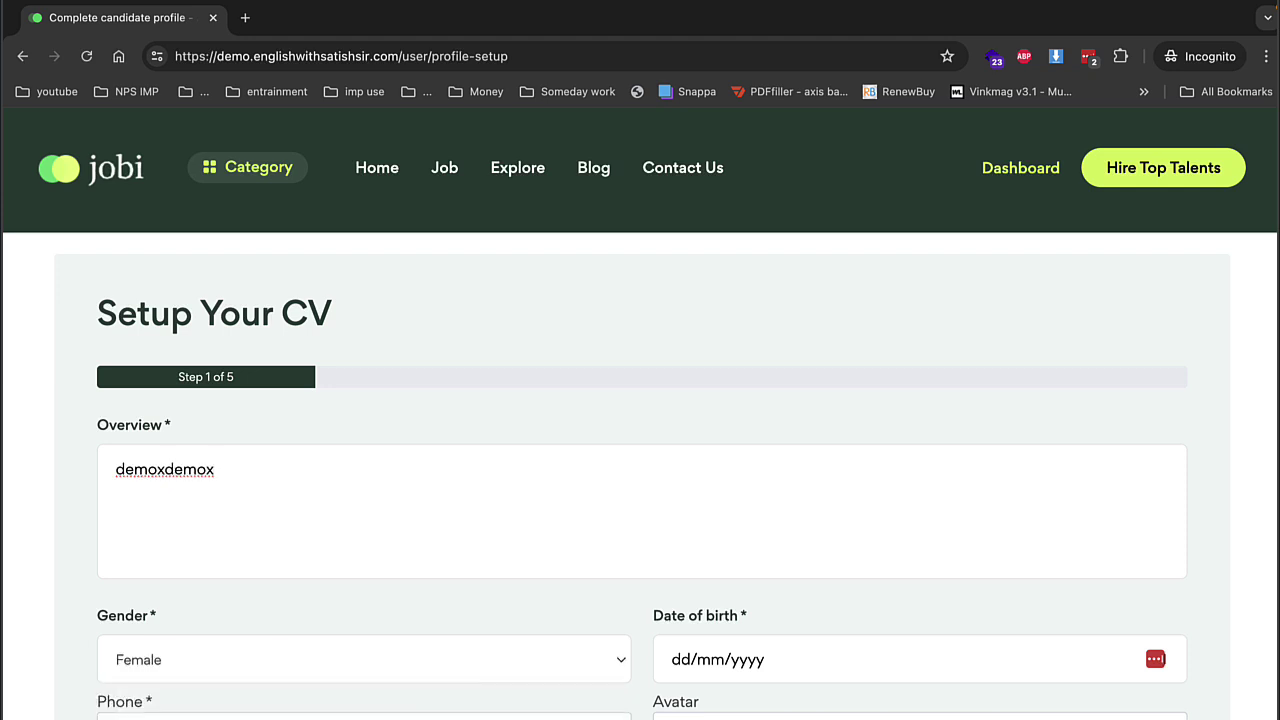
click(1032, 655)
scroll(990, 660, down, 4)
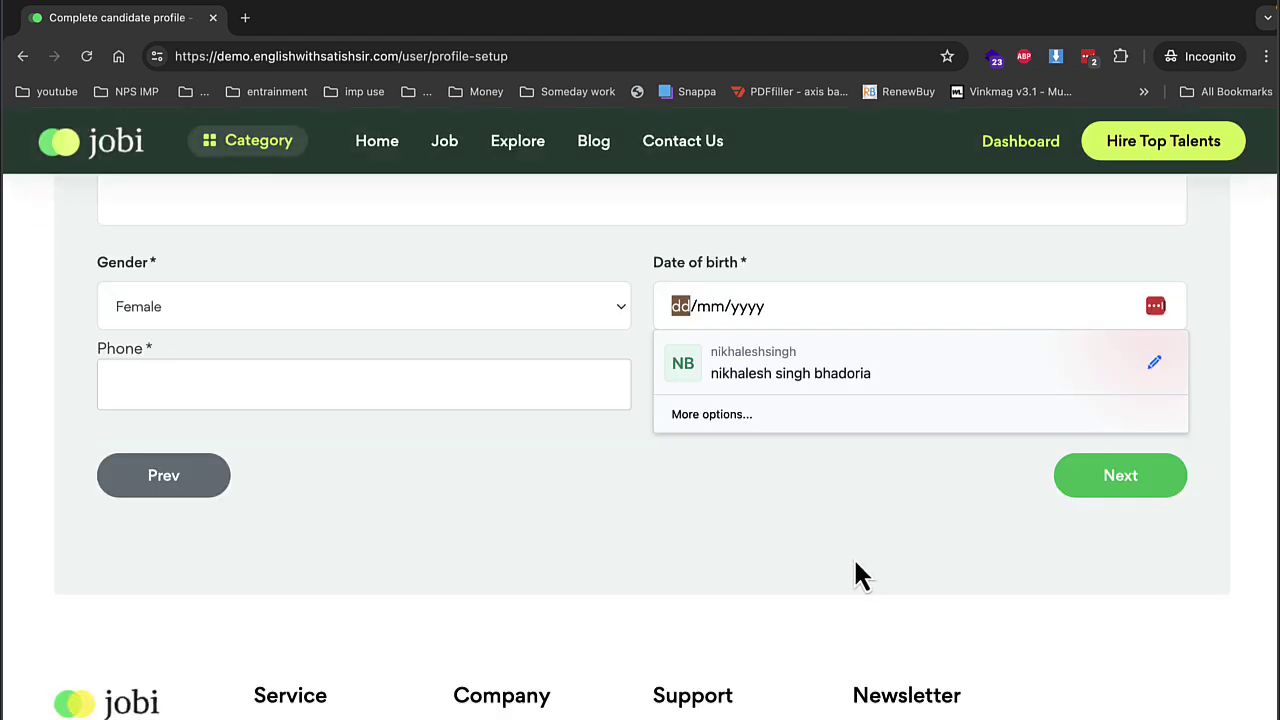
text(07/08/)
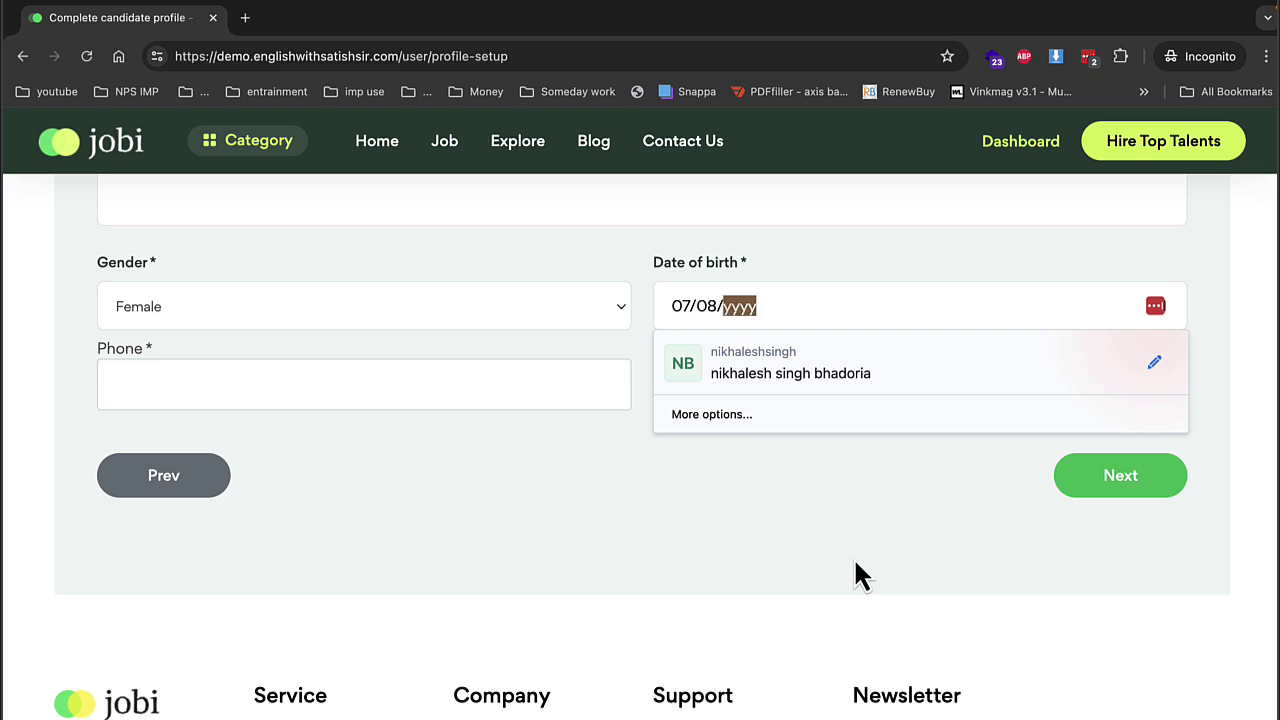
text(1956)
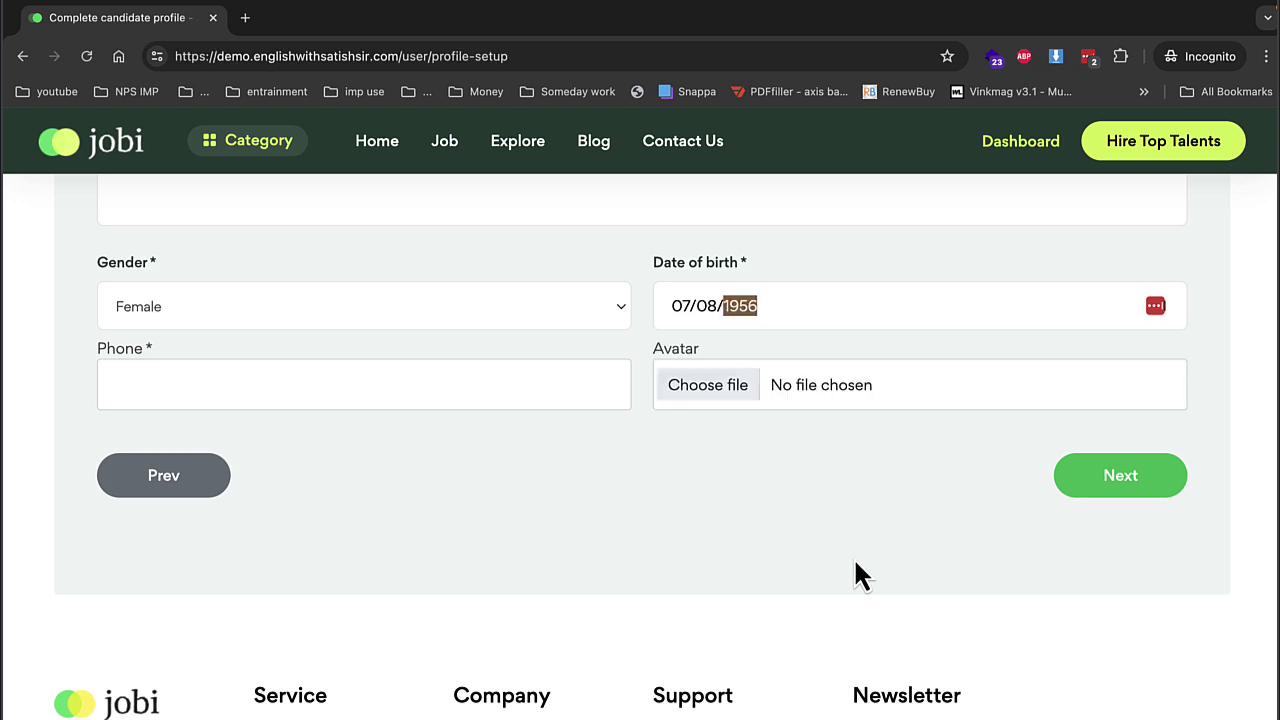
click(500, 380)
text(23123123)
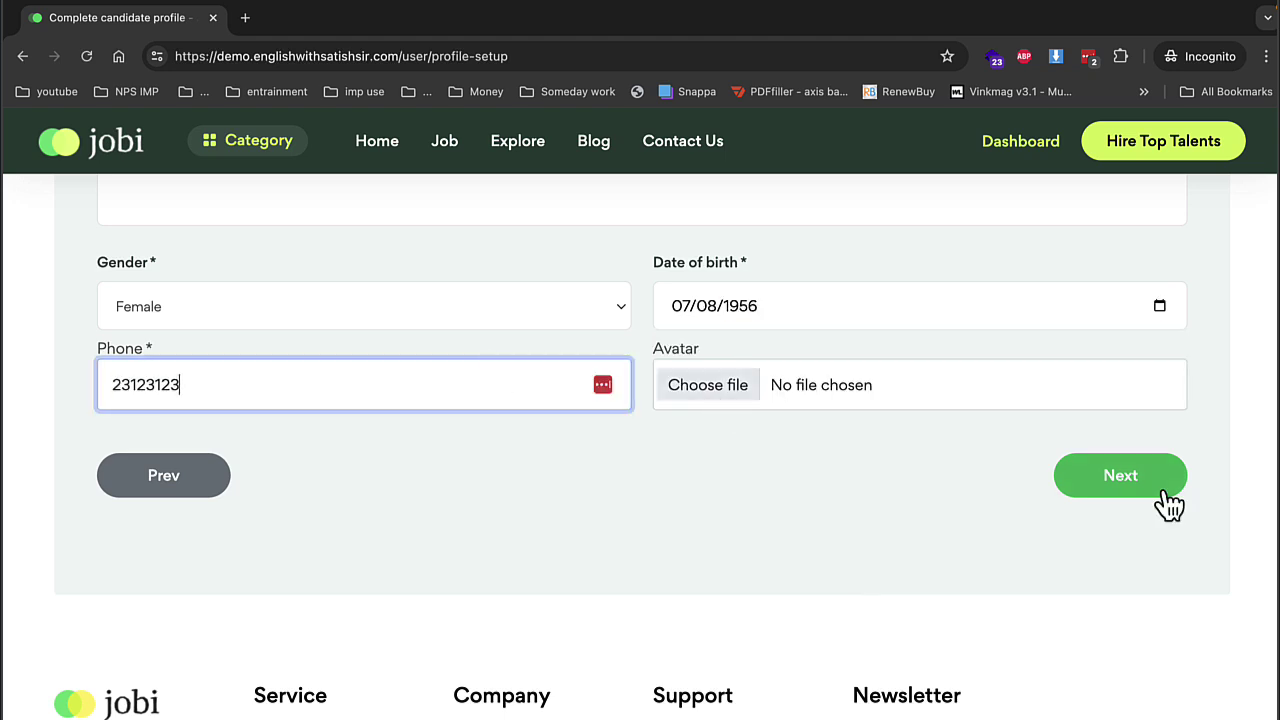
click(1083, 490)
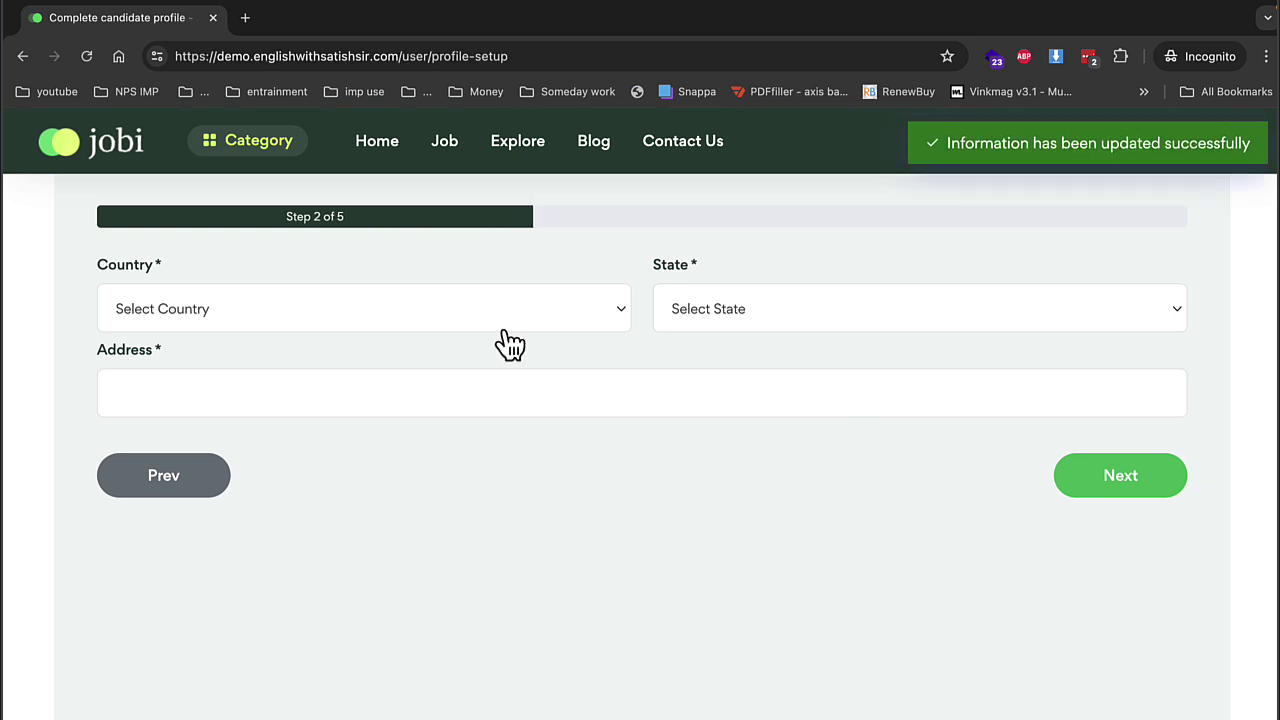
- Set the location to New York, Washington, fill in the address, and save the location step
click(495, 322)
click(437, 397)
click(724, 326)
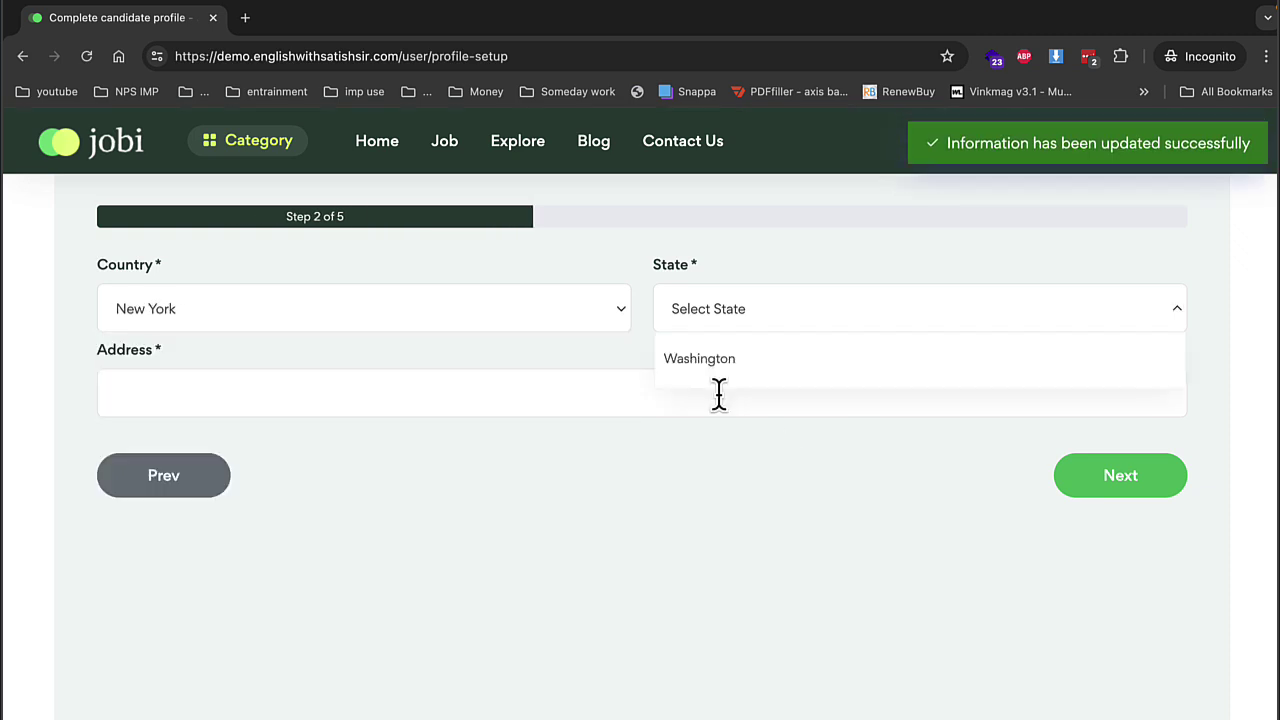
click(700, 358)
click(664, 400)
click(1120, 478)
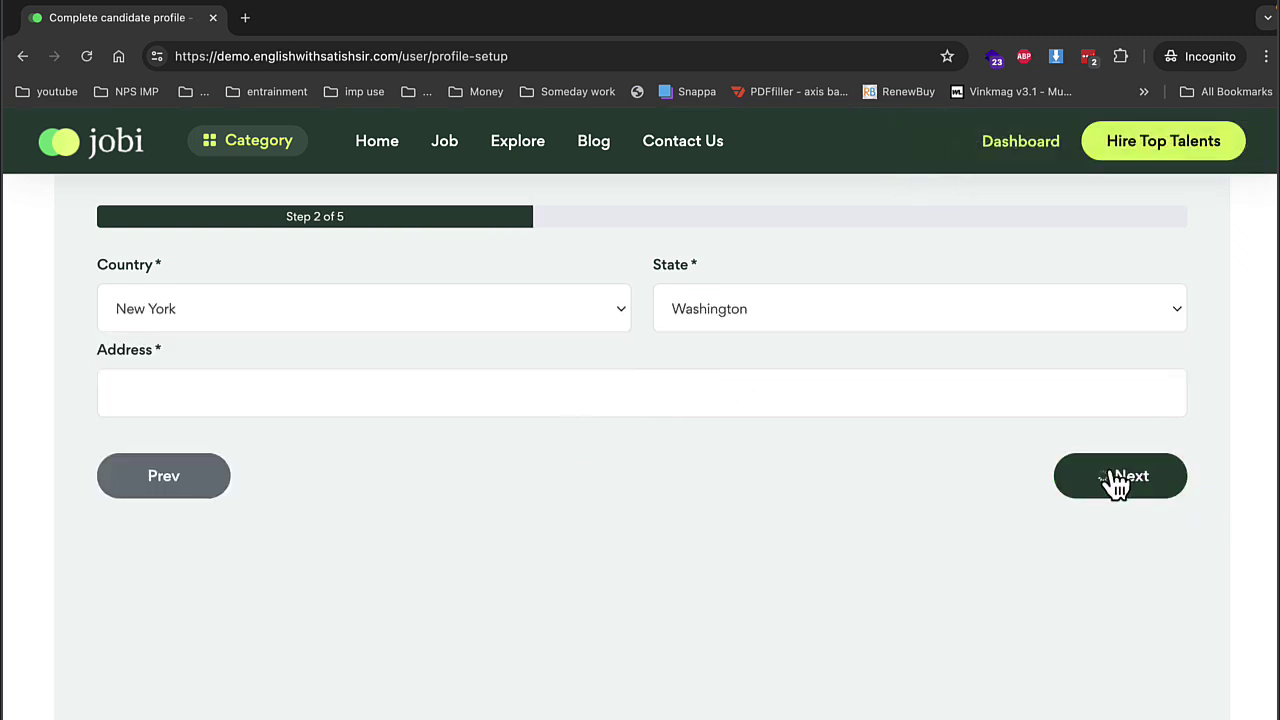
text(ss)
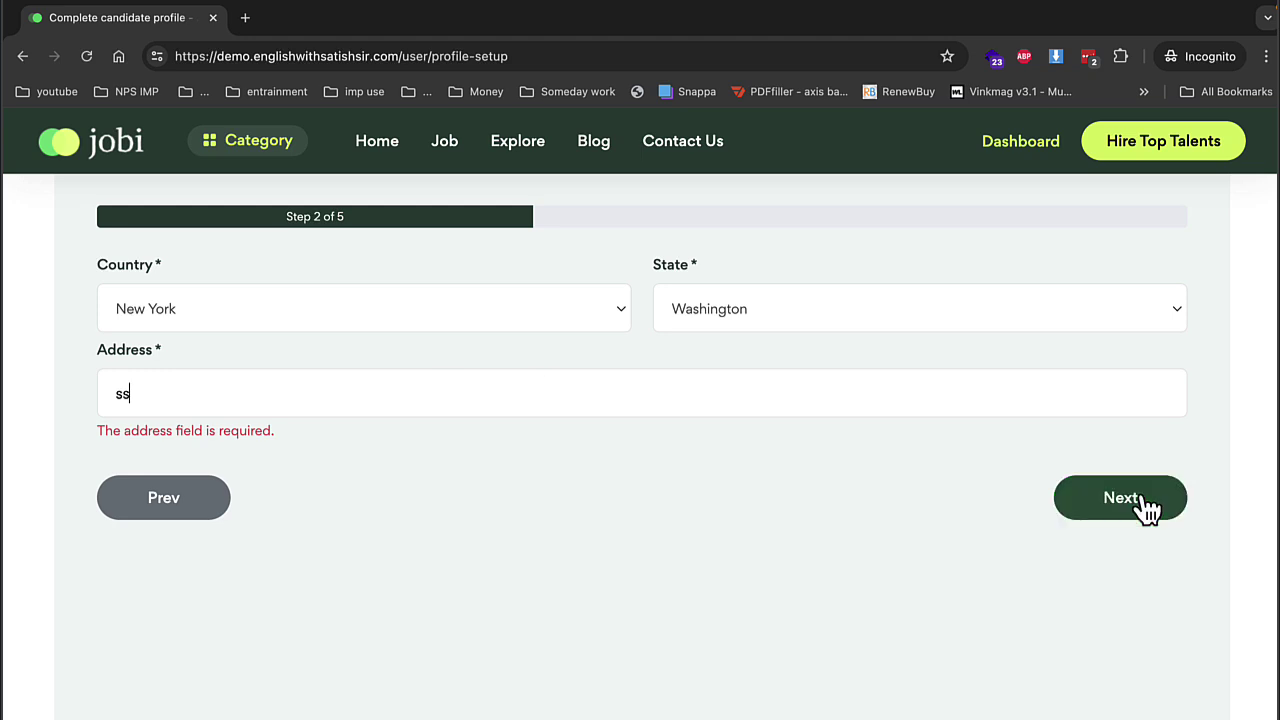
click(1138, 508)
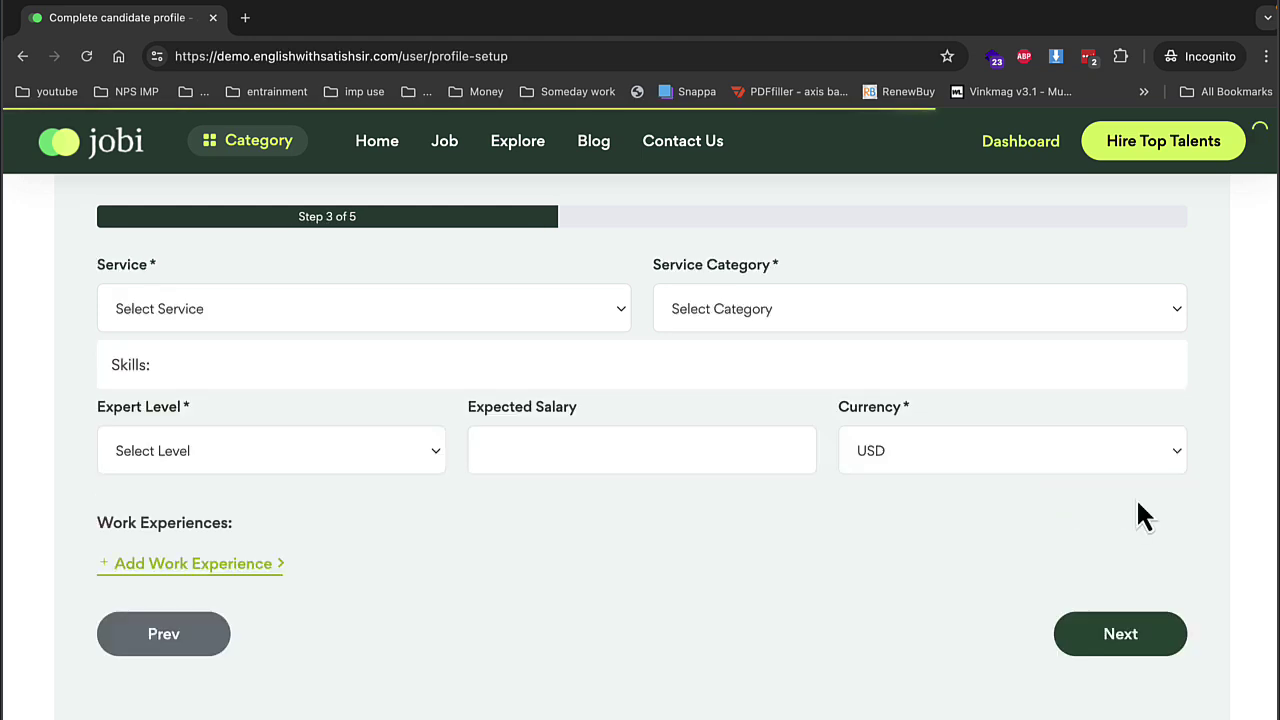
- Choose Content Writer as the service, Expert level, and a 33 USD expected salary
click(511, 318)
click(423, 393)
click(740, 322)
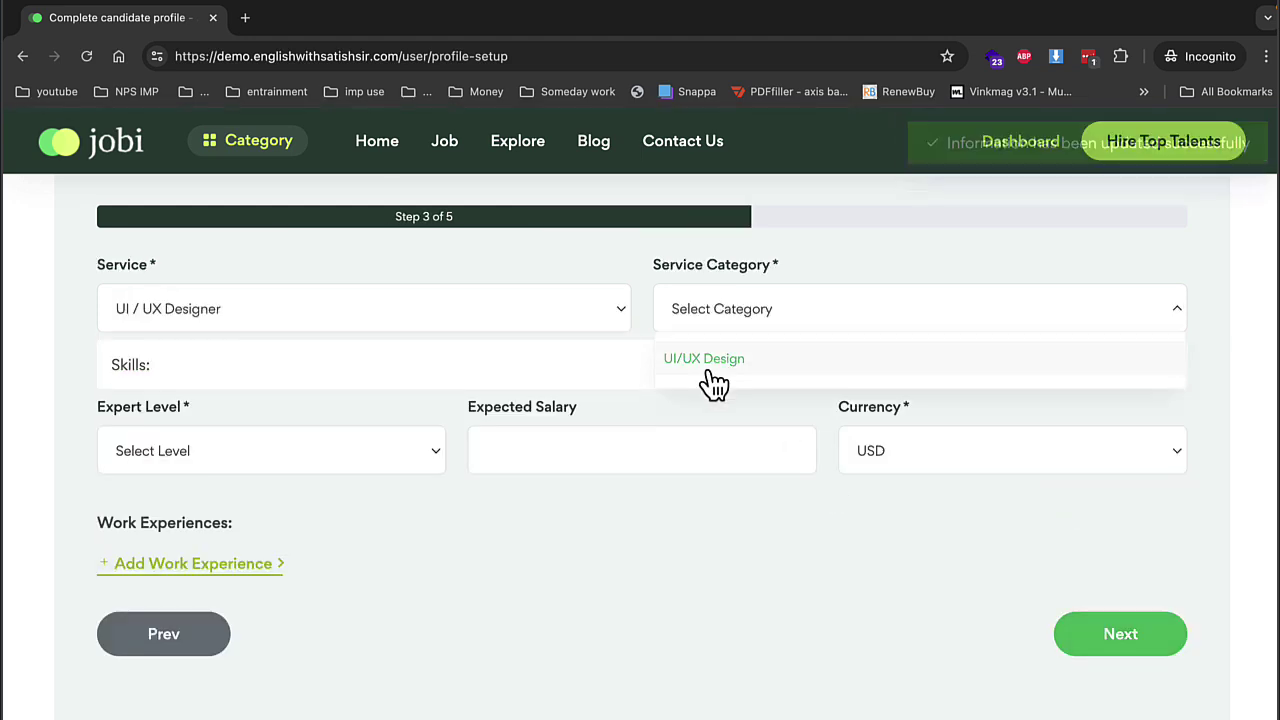
click(715, 360)
click(352, 322)
click(295, 358)
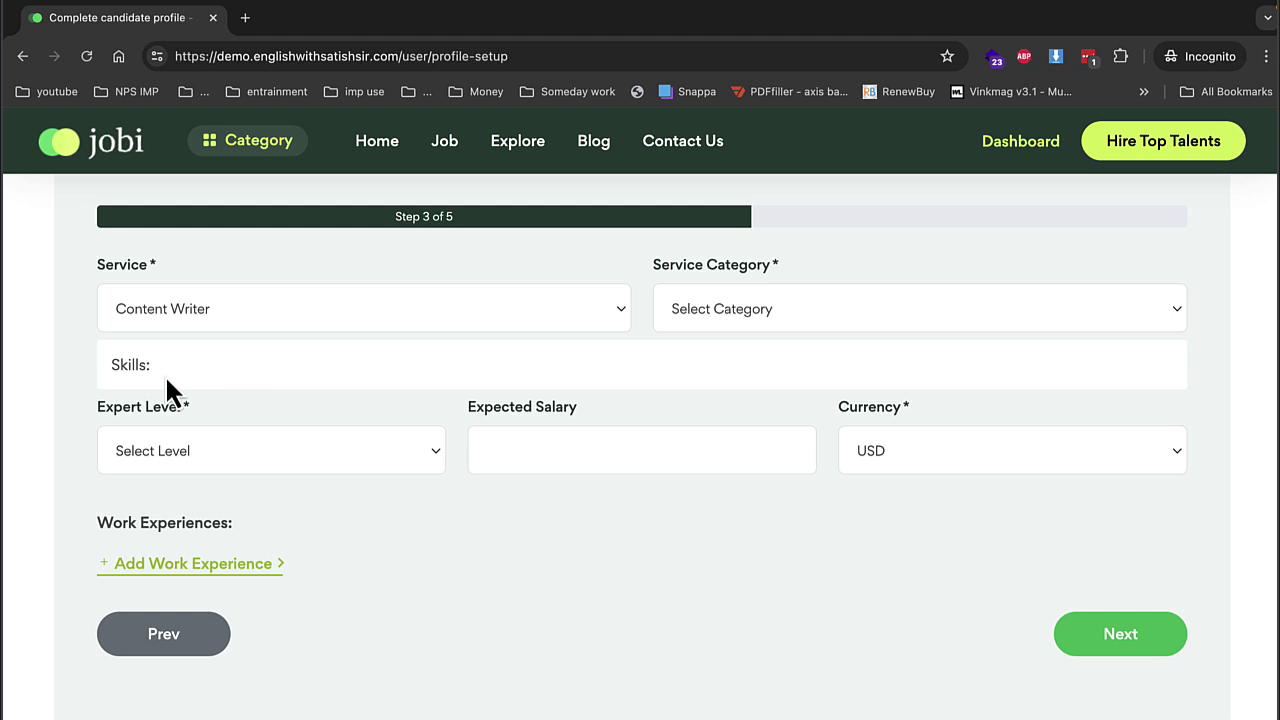
click(300, 449)
click(257, 503)
click(594, 457)
text(33)
click(971, 466)
click(957, 505)
click(1087, 648)
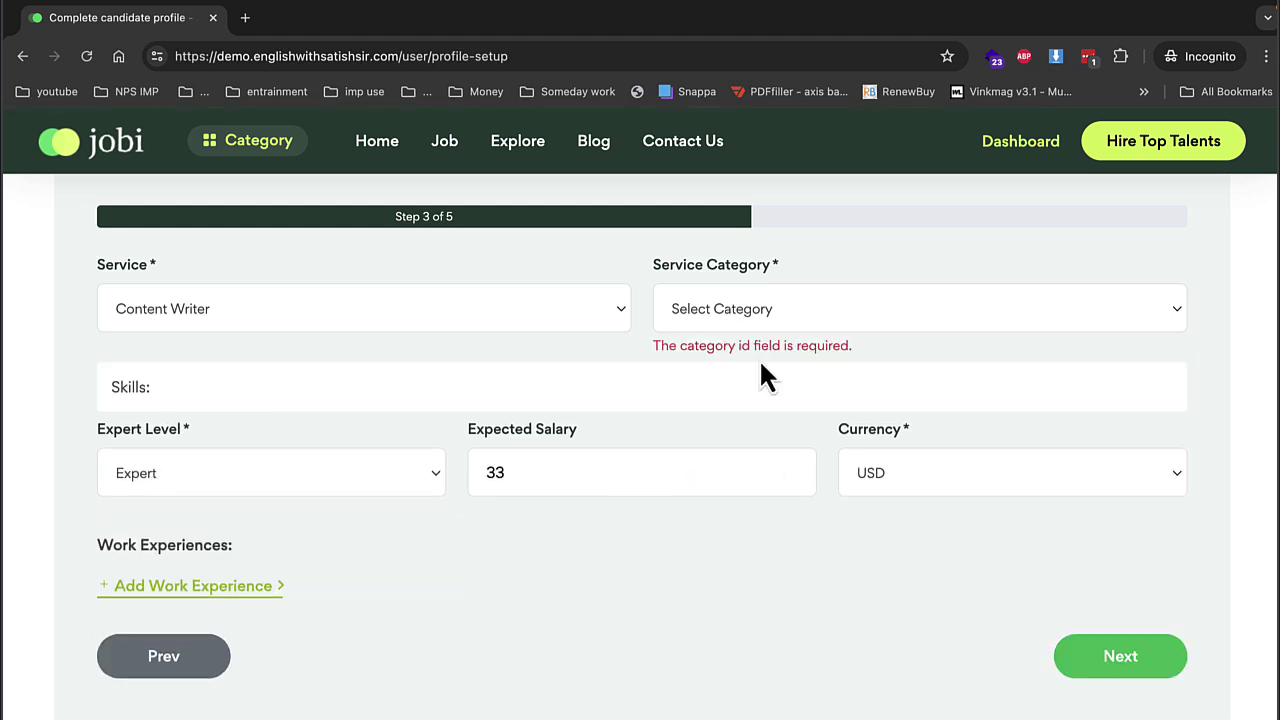
- Set the category to SEO Writers, tick the niche experts skill, and save the service step
click(761, 326)
click(763, 357)
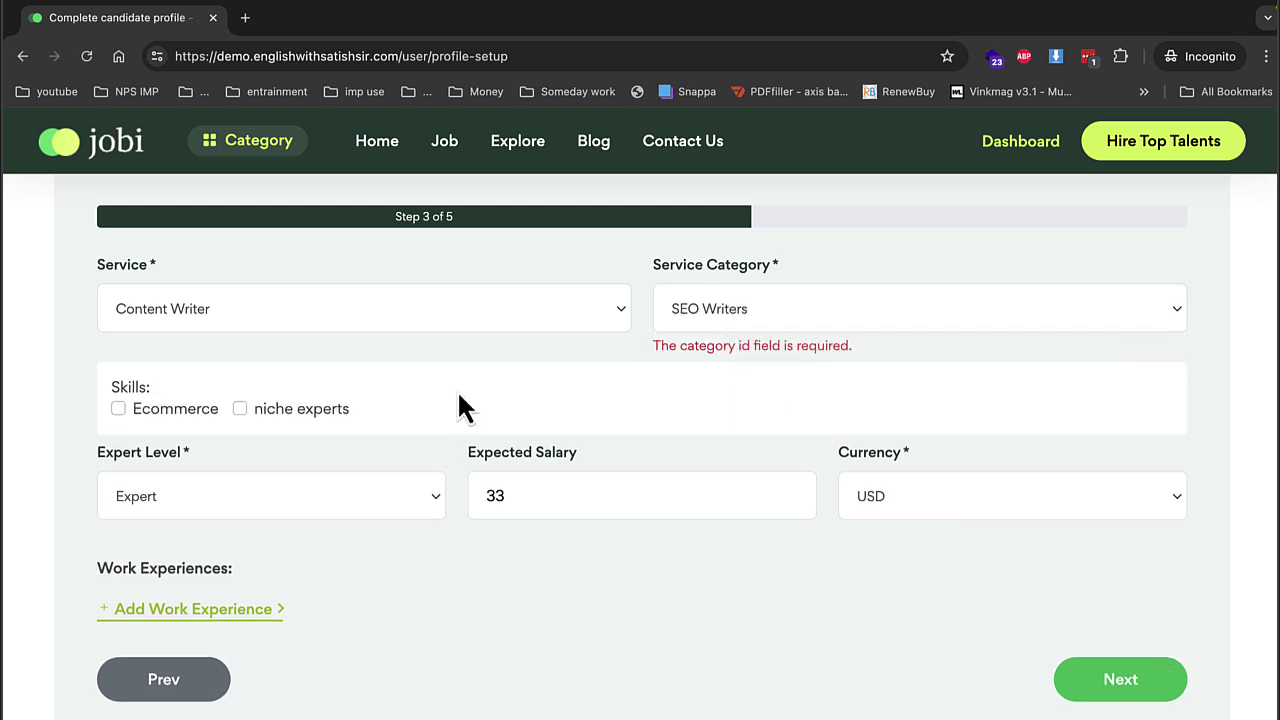
click(290, 408)
click(289, 408)
click(289, 408)
click(1096, 679)
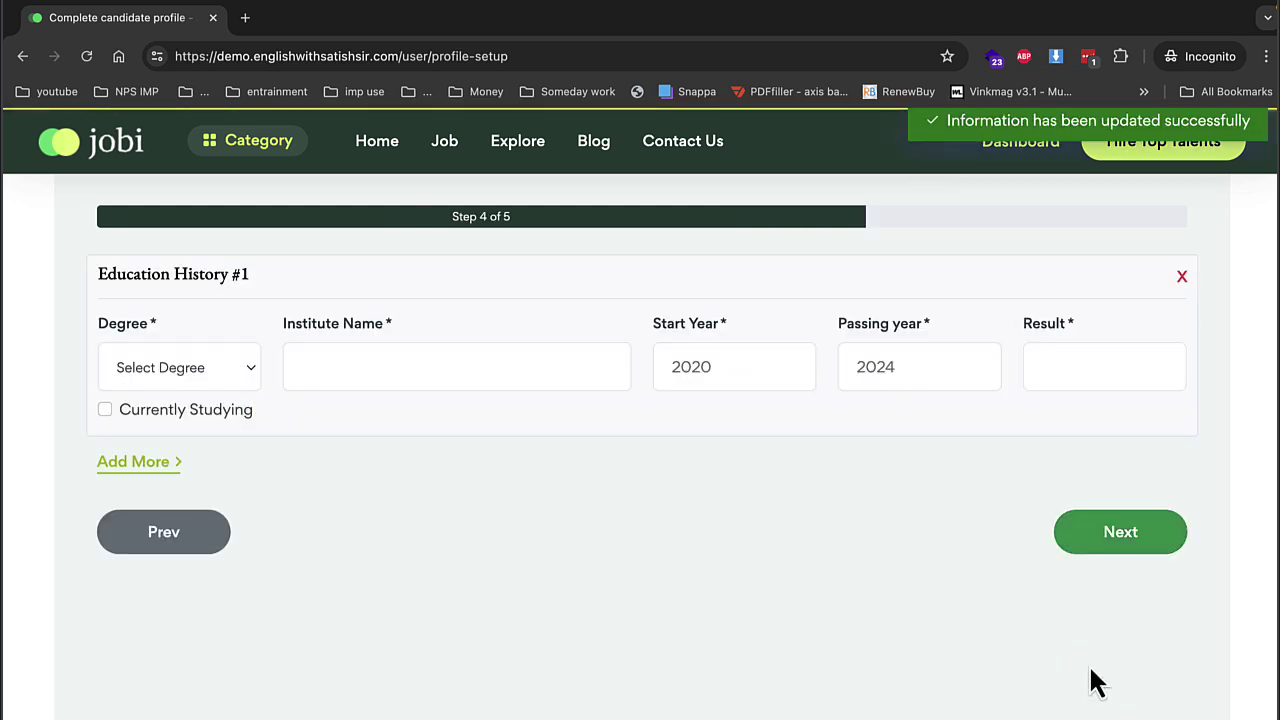
- Add a BCA degree marked currently studying, with the institute name and Start Year 2019
click(214, 377)
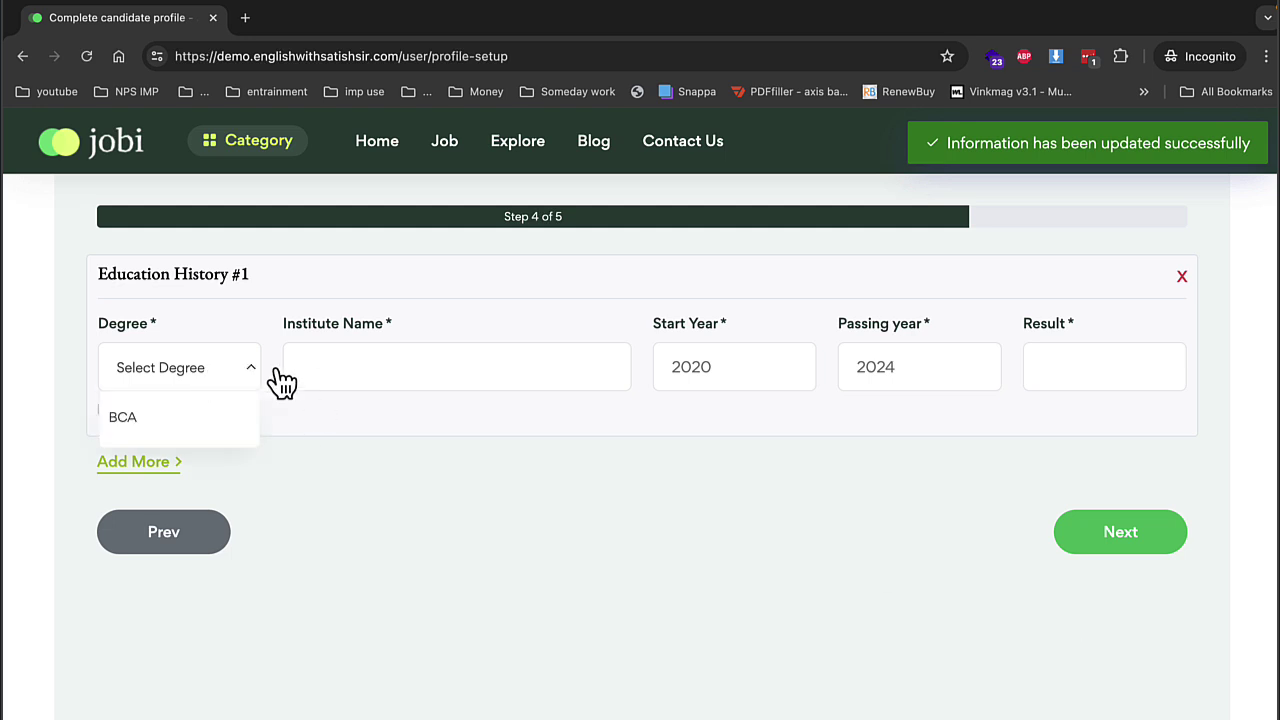
click(191, 386)
click(192, 390)
click(180, 420)
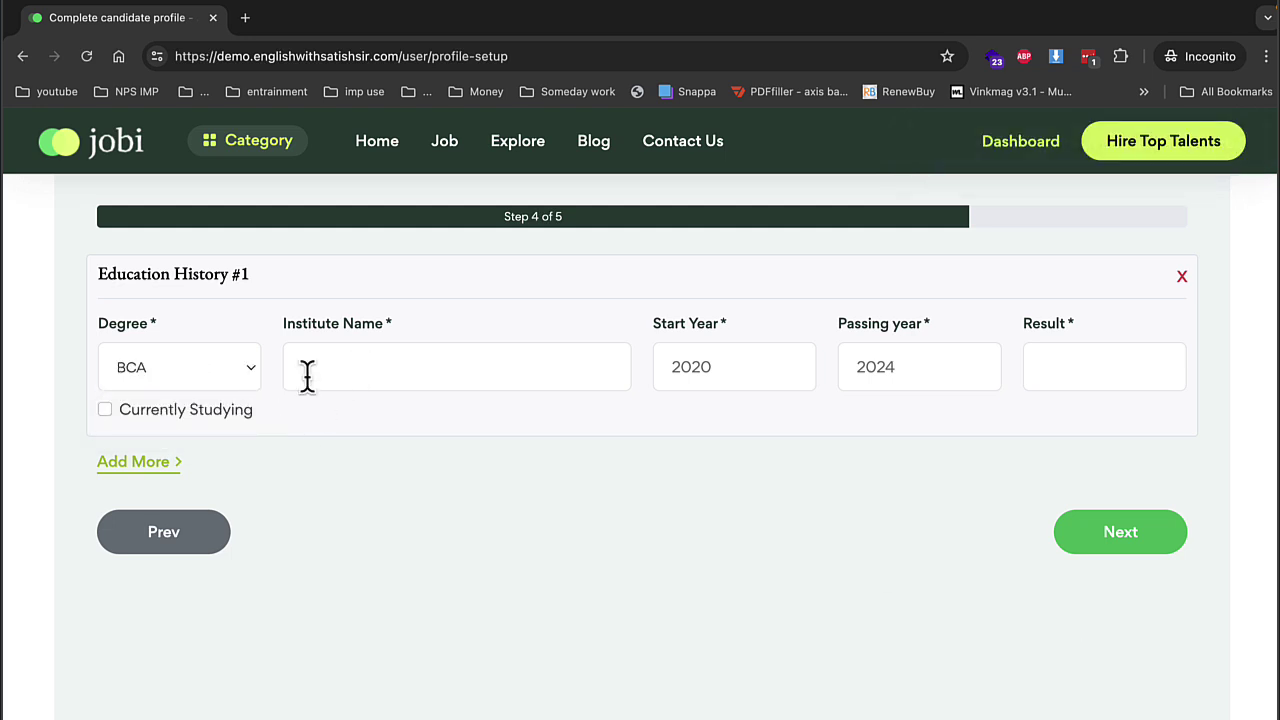
click(203, 409)
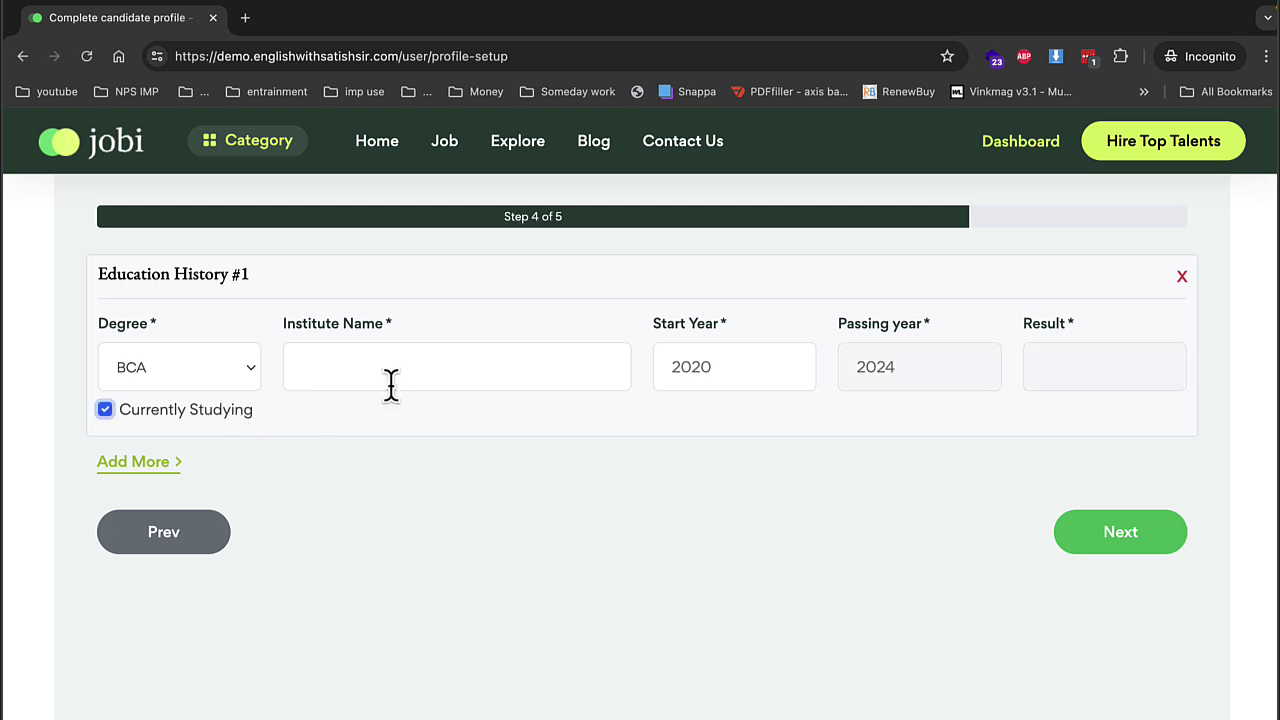
click(1180, 545)
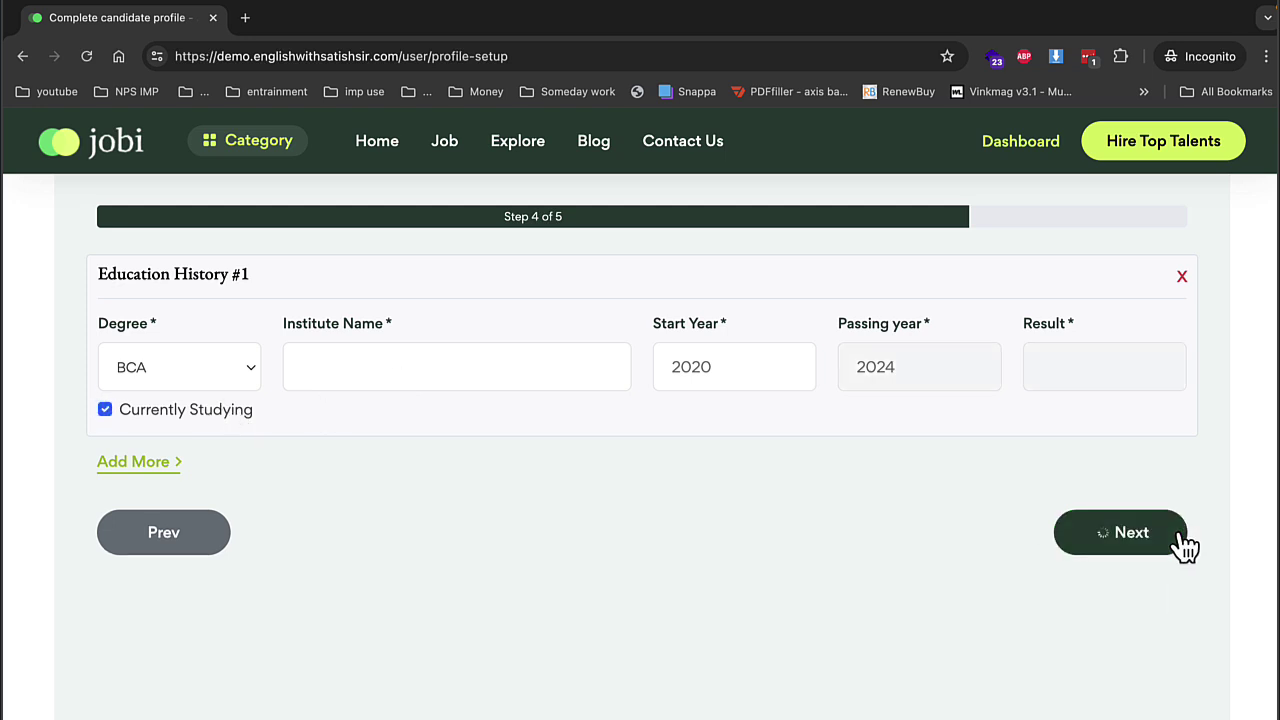
click(509, 370)
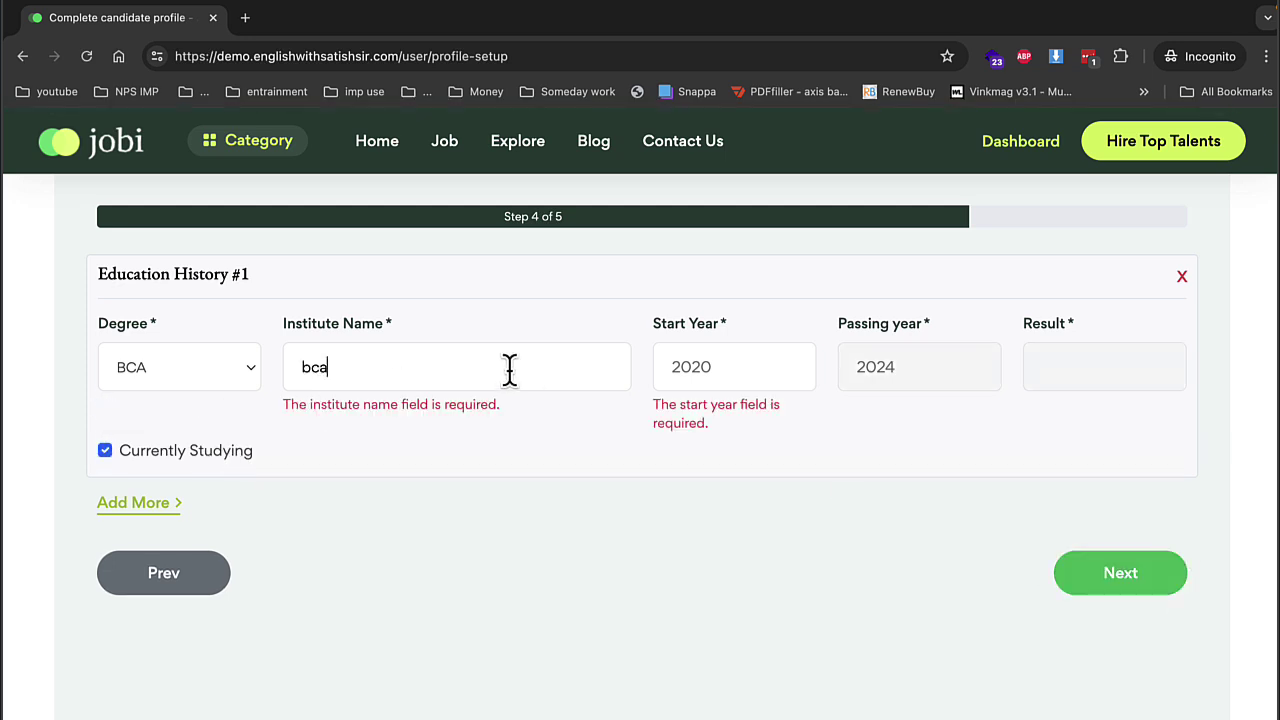
key(Tab)
text(1)
key(super+z)
text(2019)
click(1094, 578)
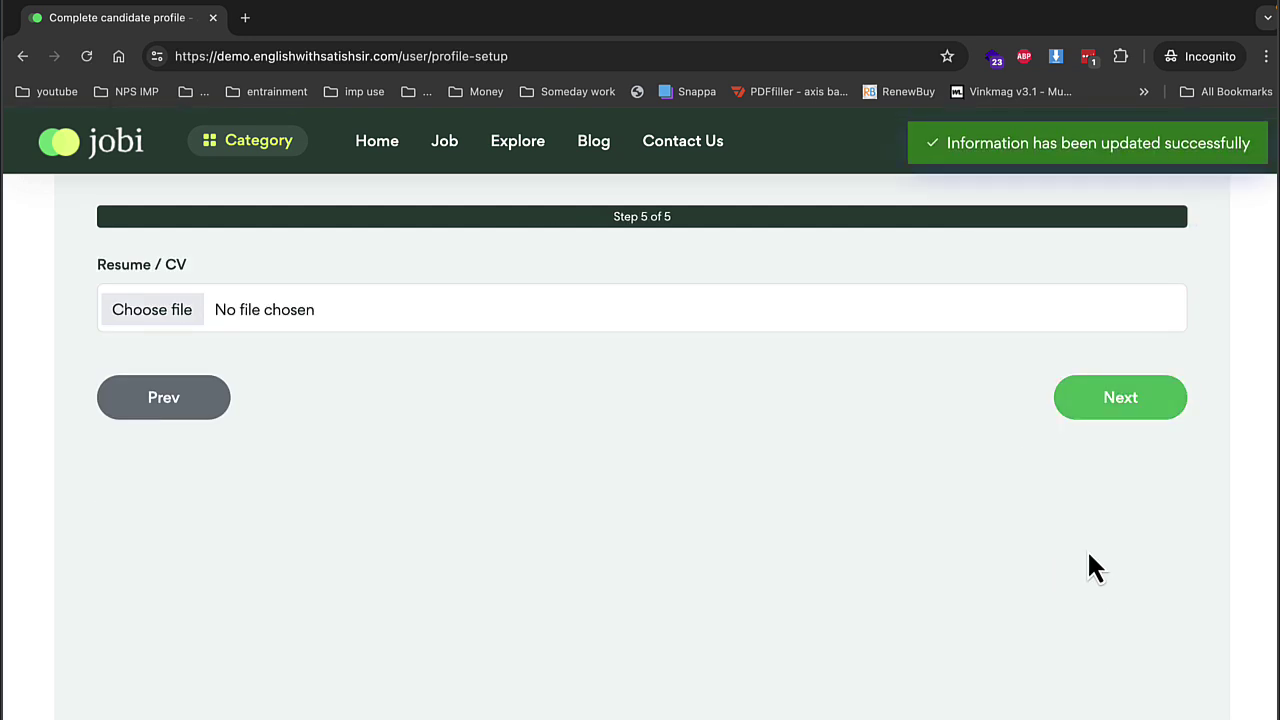
- Finish the resume step, then open the Message Replier card under Ai Templates
click(1100, 418)
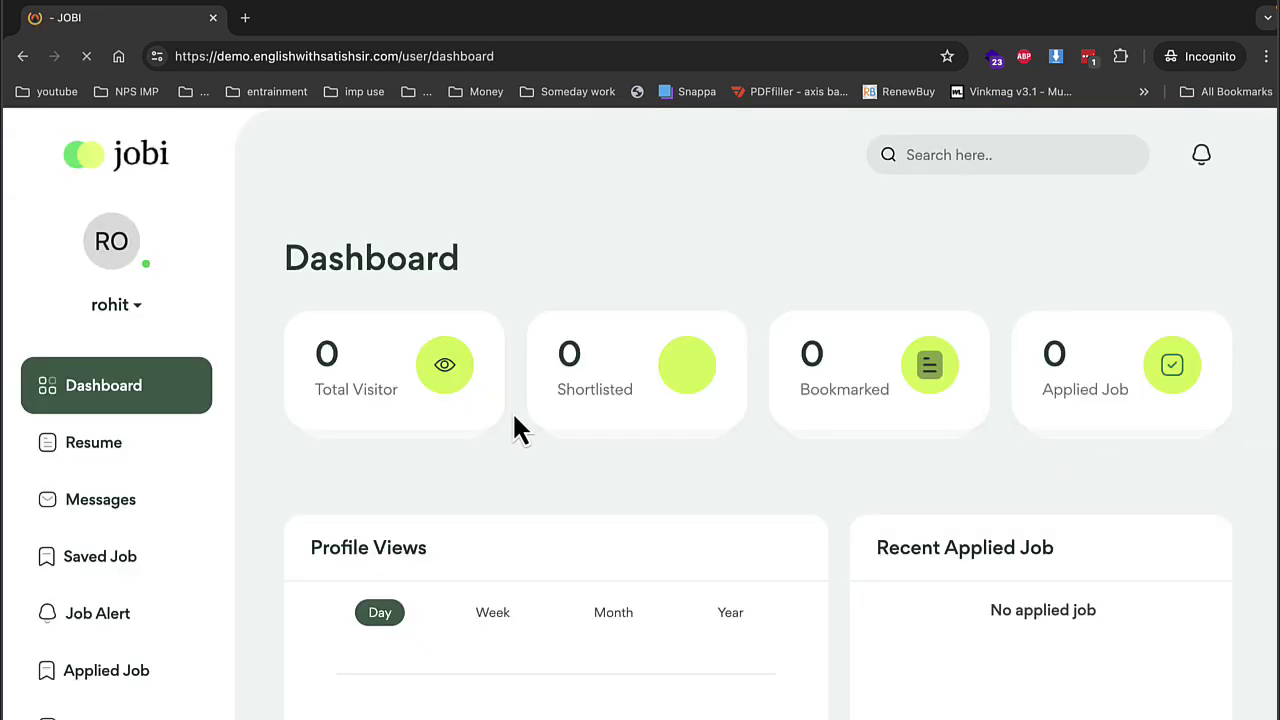
scroll(137, 543, down, 5)
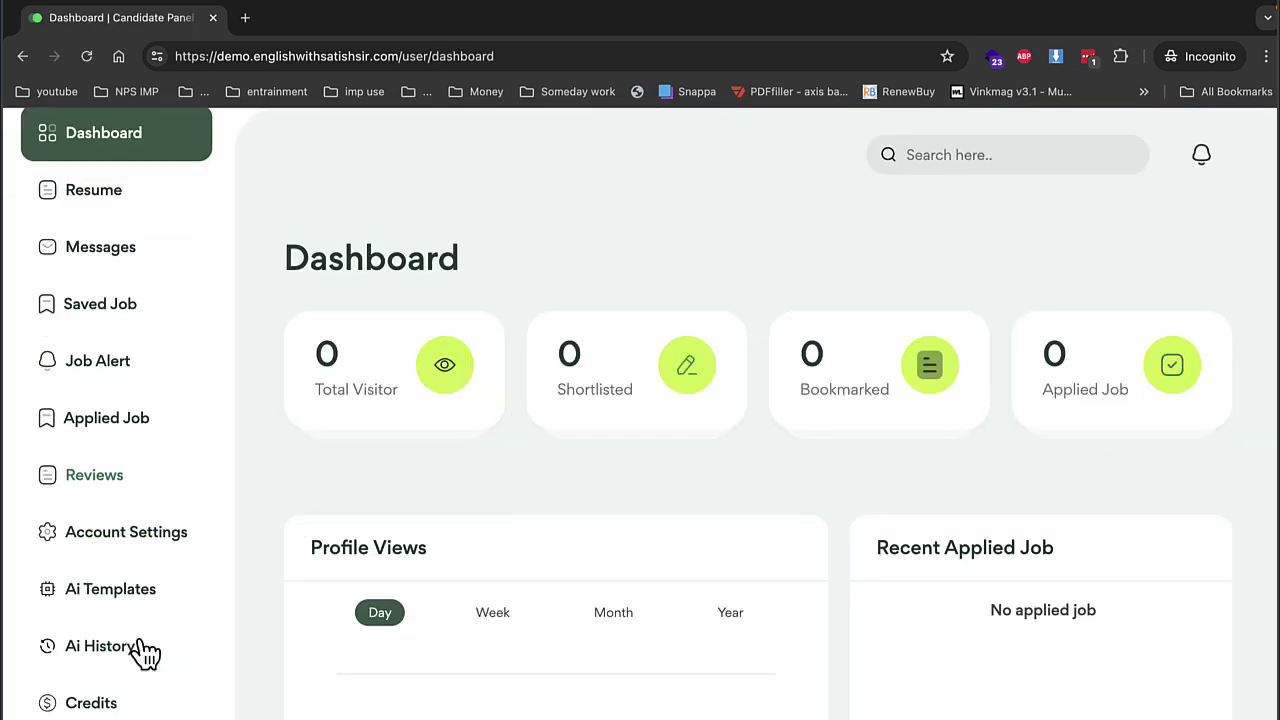
click(107, 648)
click(109, 598)
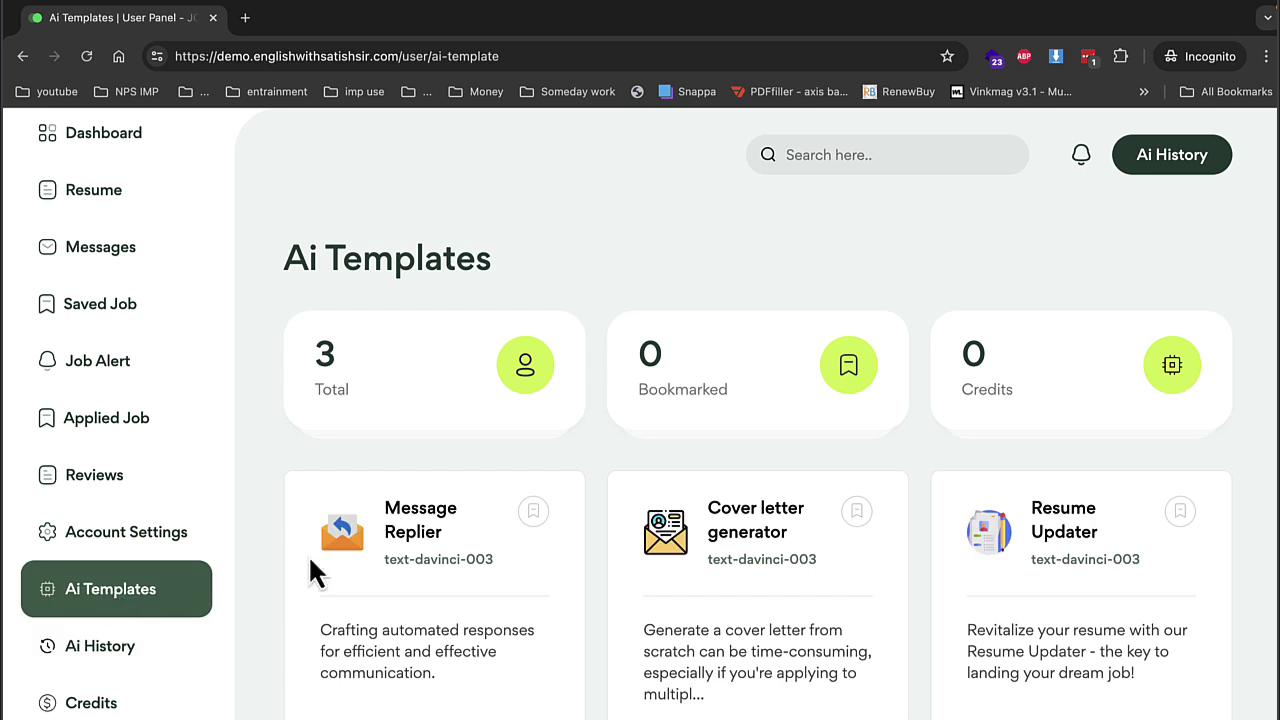
click(442, 536)
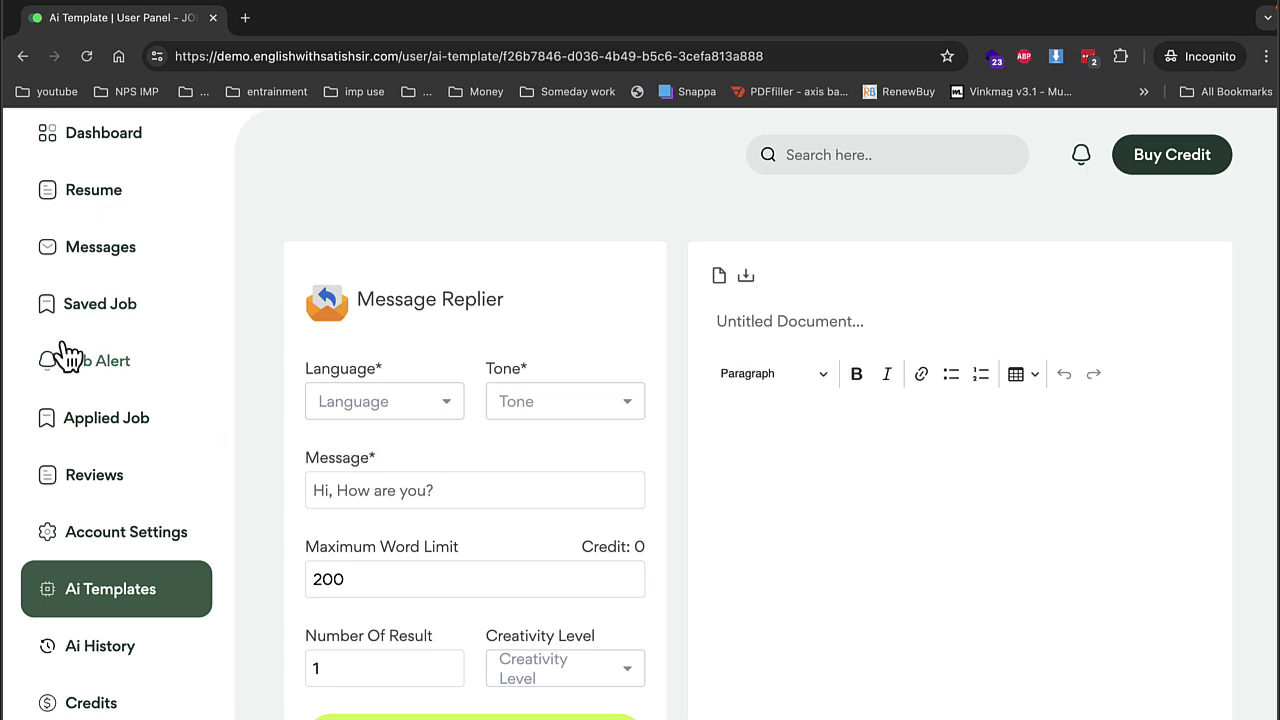
- Open the DEMO Content Writer job from Job Alert on the website and submit an application
click(95, 424)
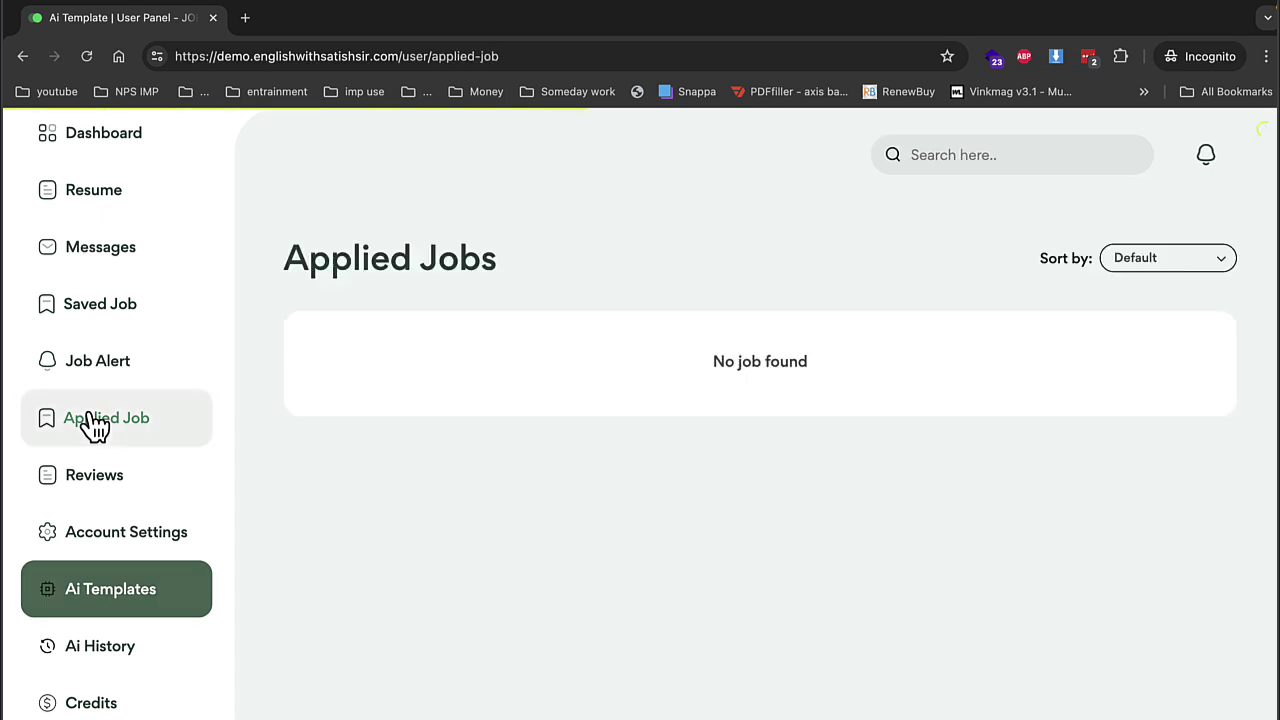
click(90, 358)
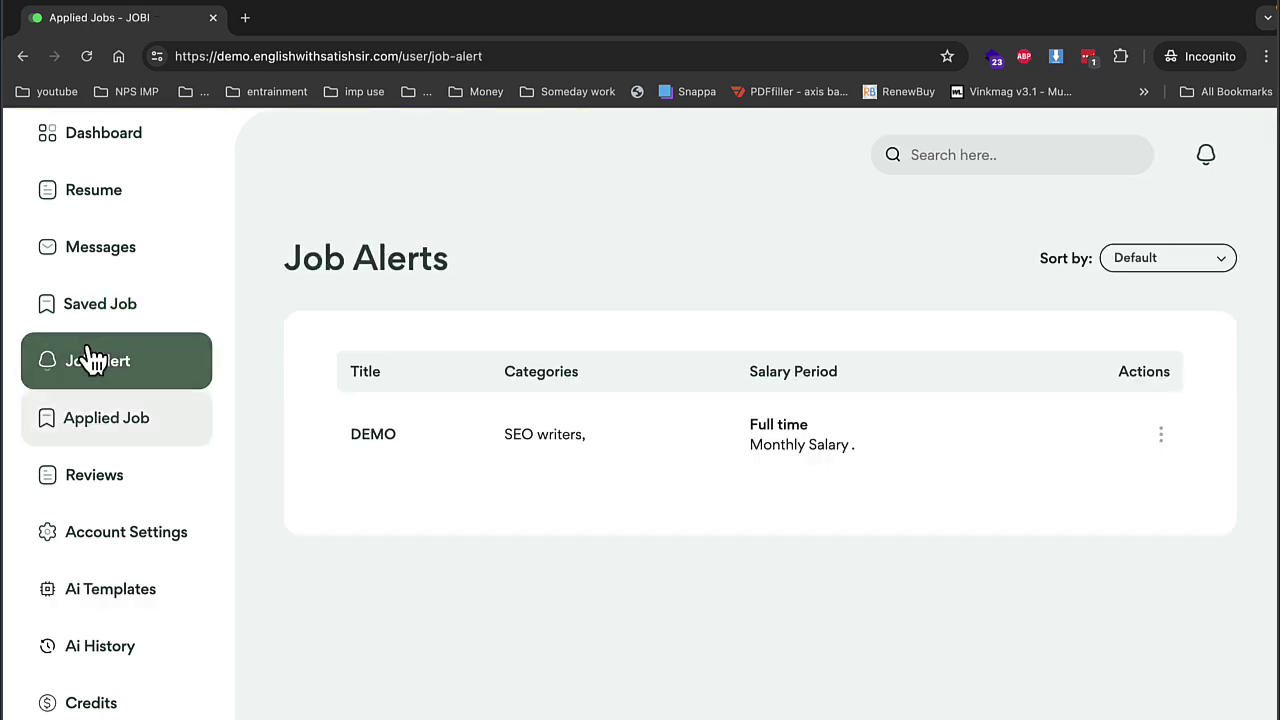
click(1162, 438)
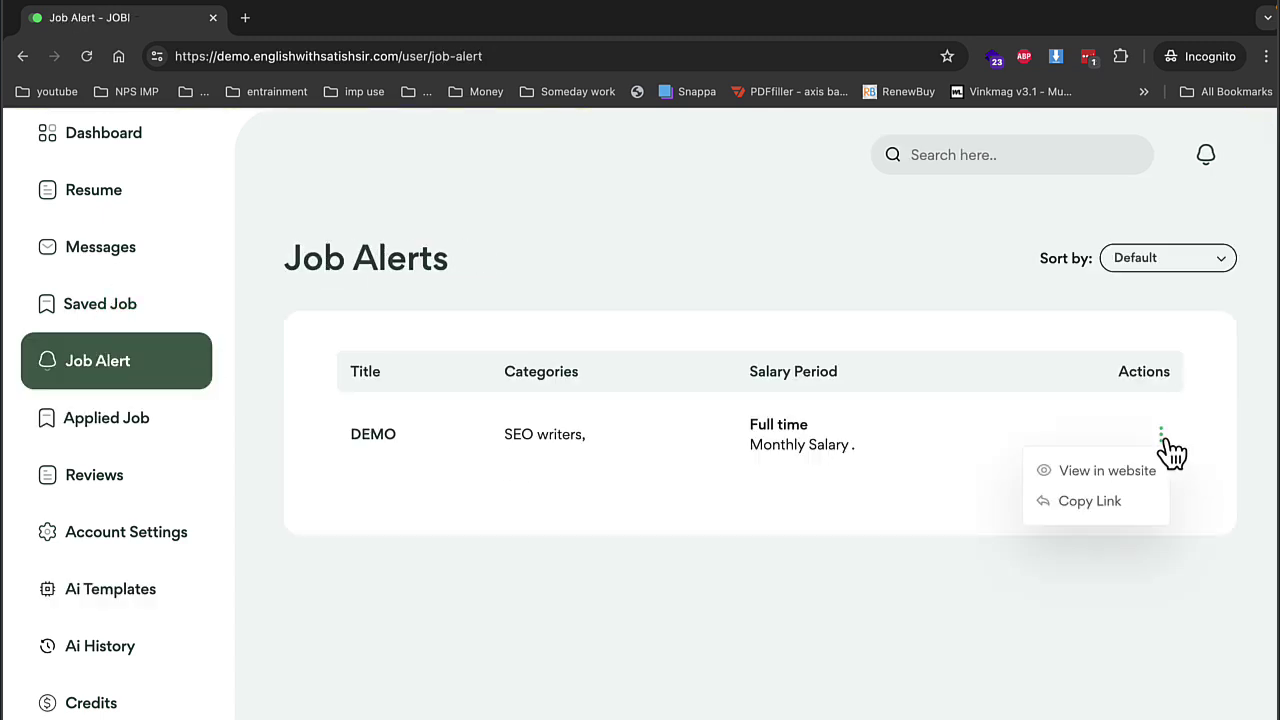
click(1115, 476)
scroll(340, 431, down, 5)
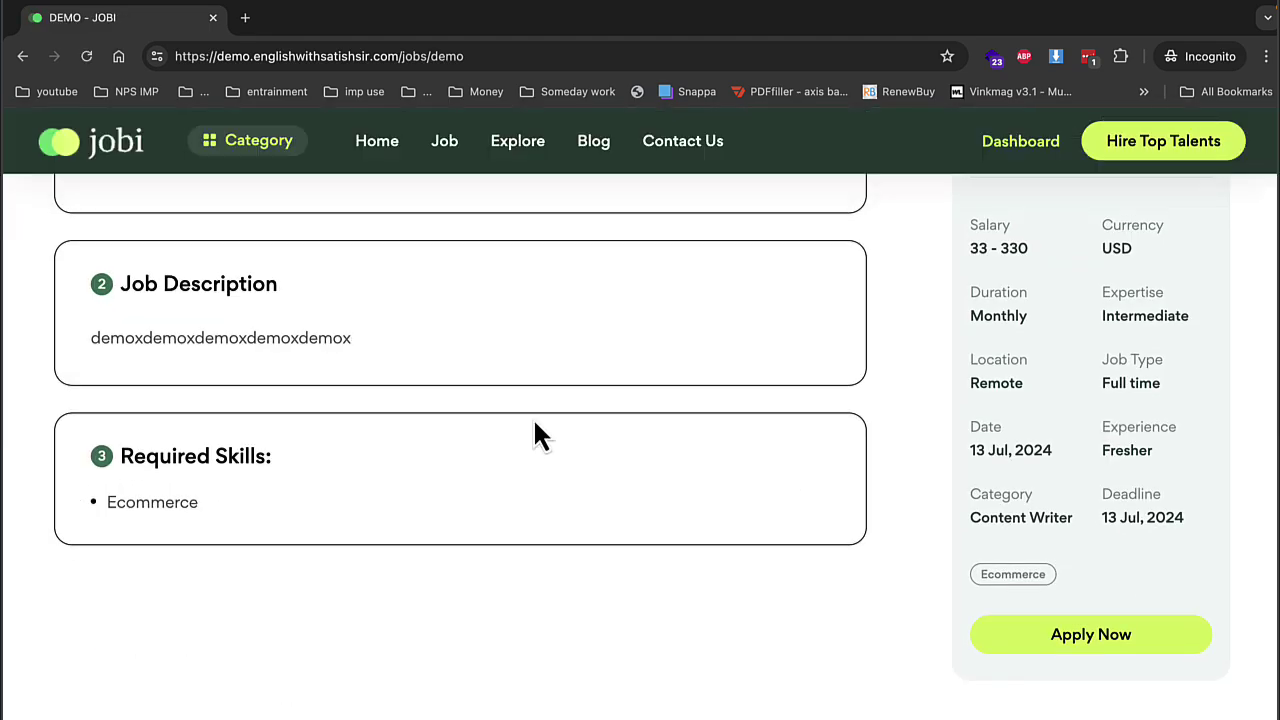
scroll(1086, 466, up, 2)
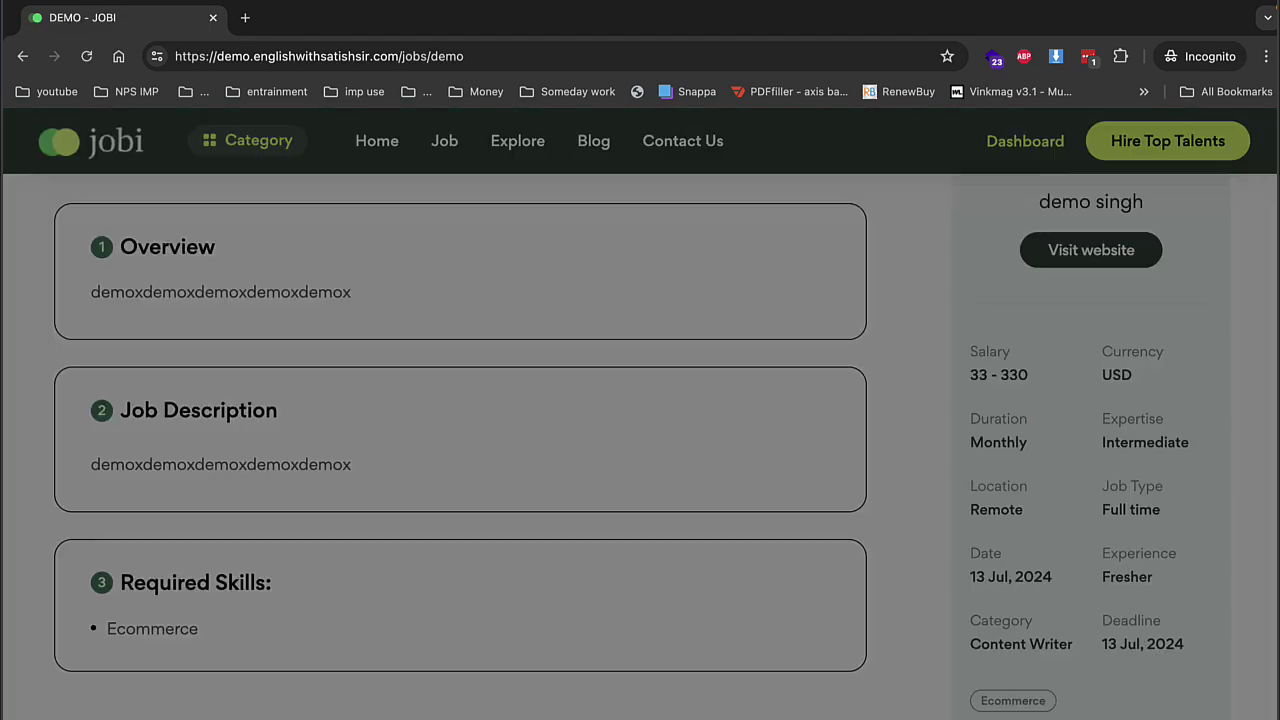
click(918, 546)
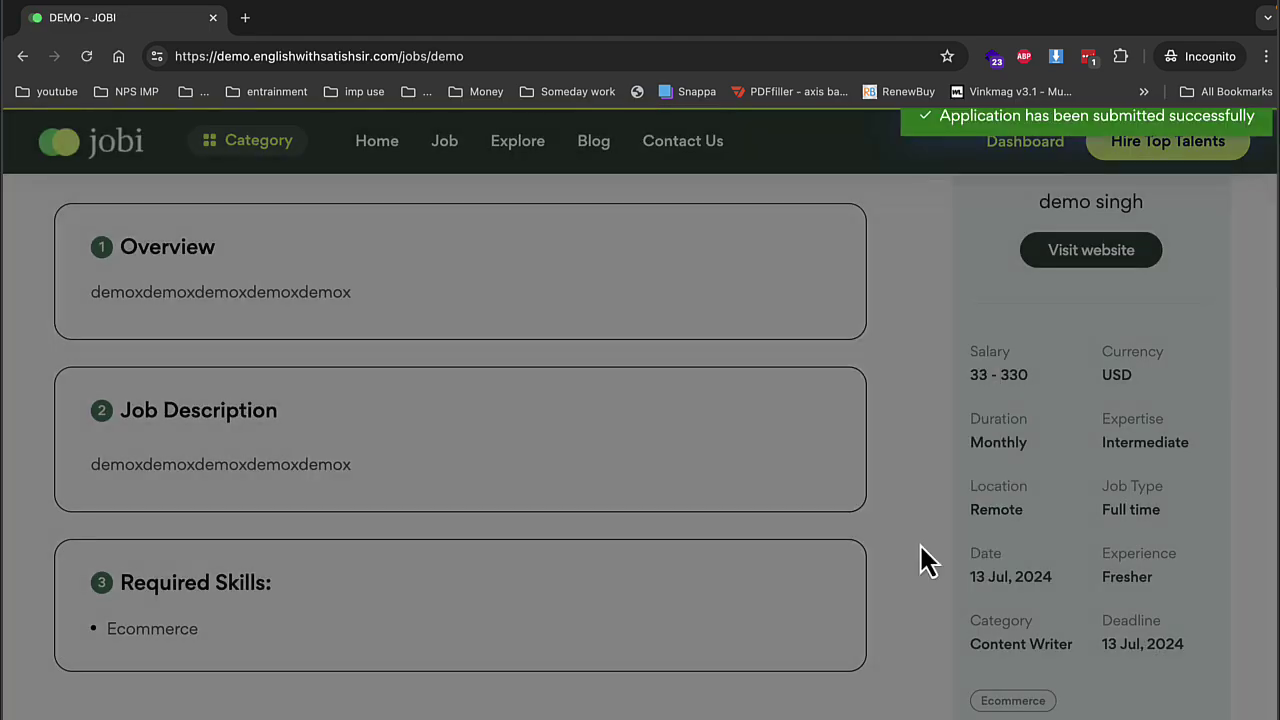